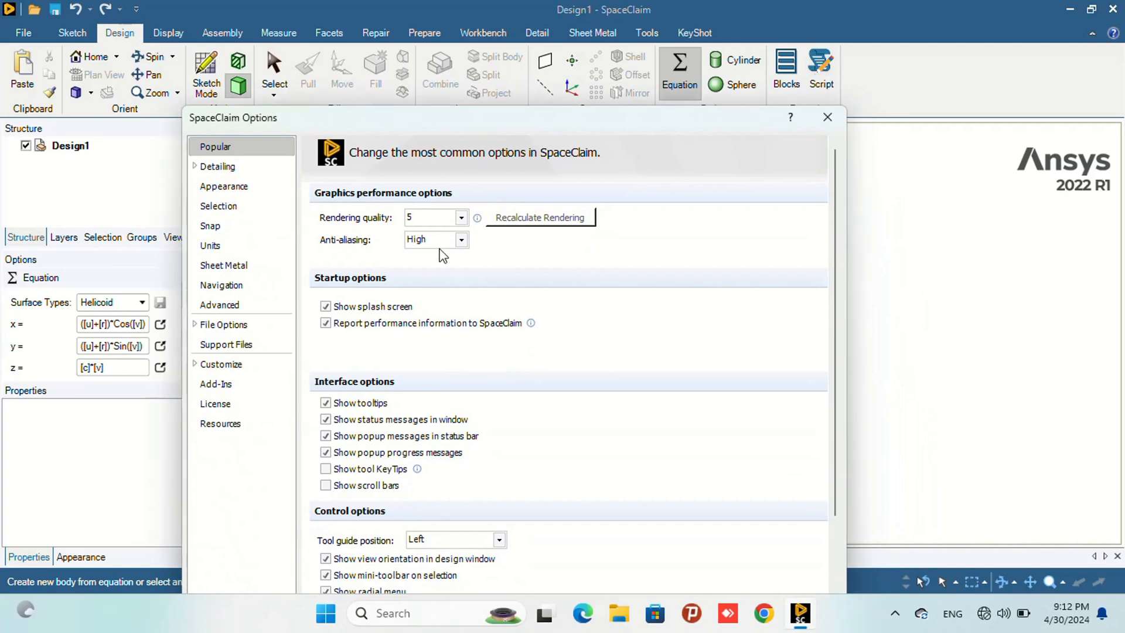
- Turn off constraint-based sketching in the advanced options and confirm the change
left_click_drag(490, 123, 434, 43)
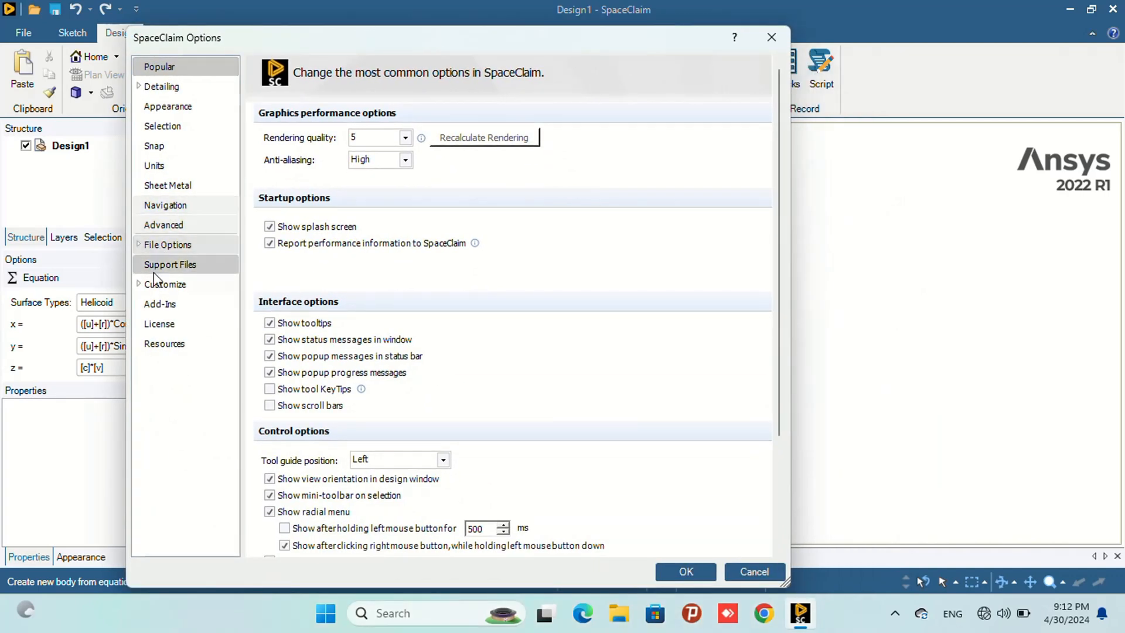
left_click(182, 227)
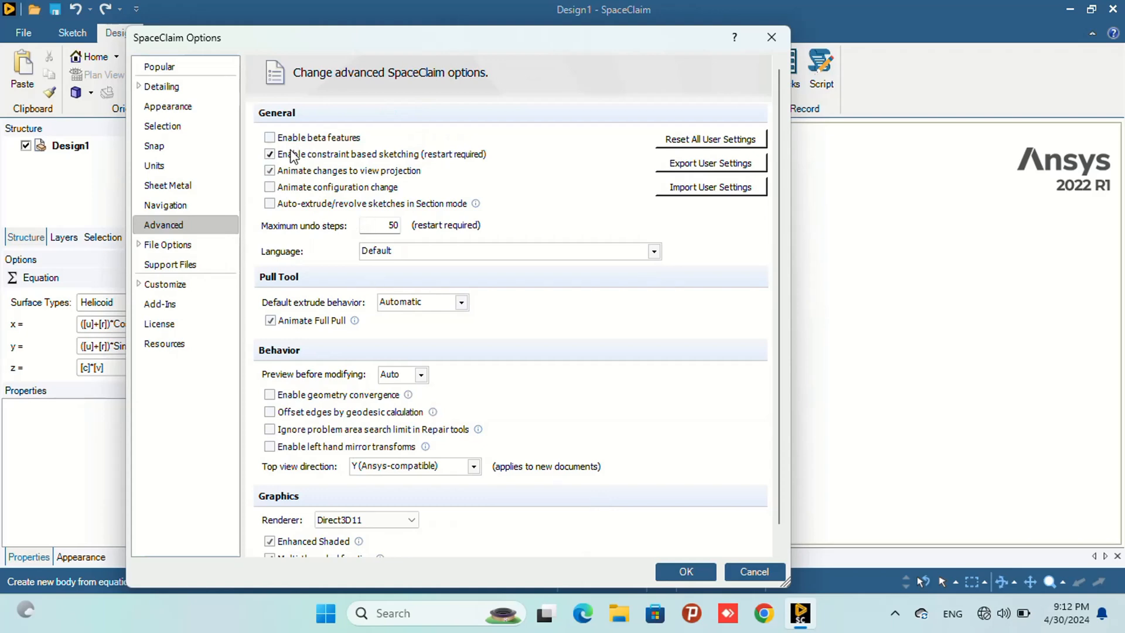
left_click(270, 154)
left_click(685, 571)
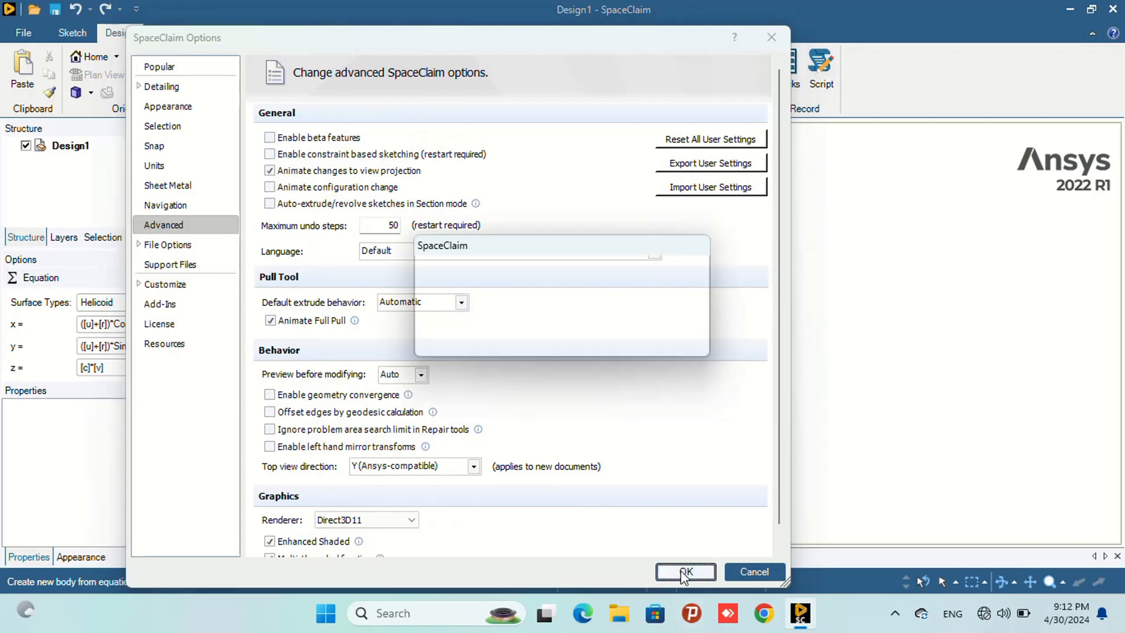
left_click(670, 339)
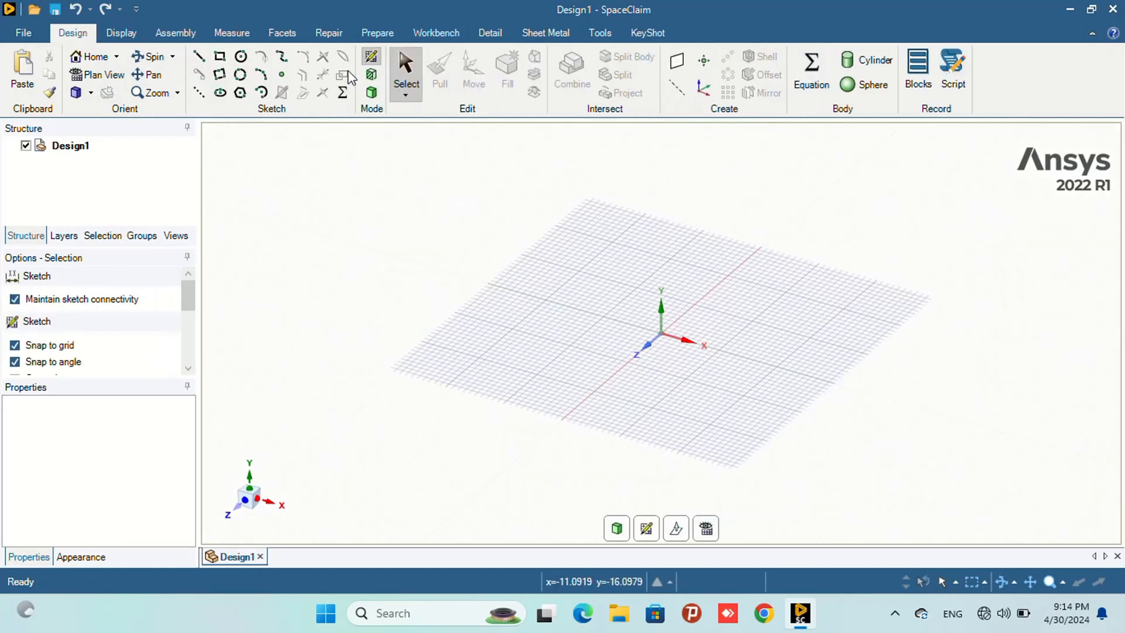
- Start an equation curve and choose the Sine Wave curve type
left_click(343, 92)
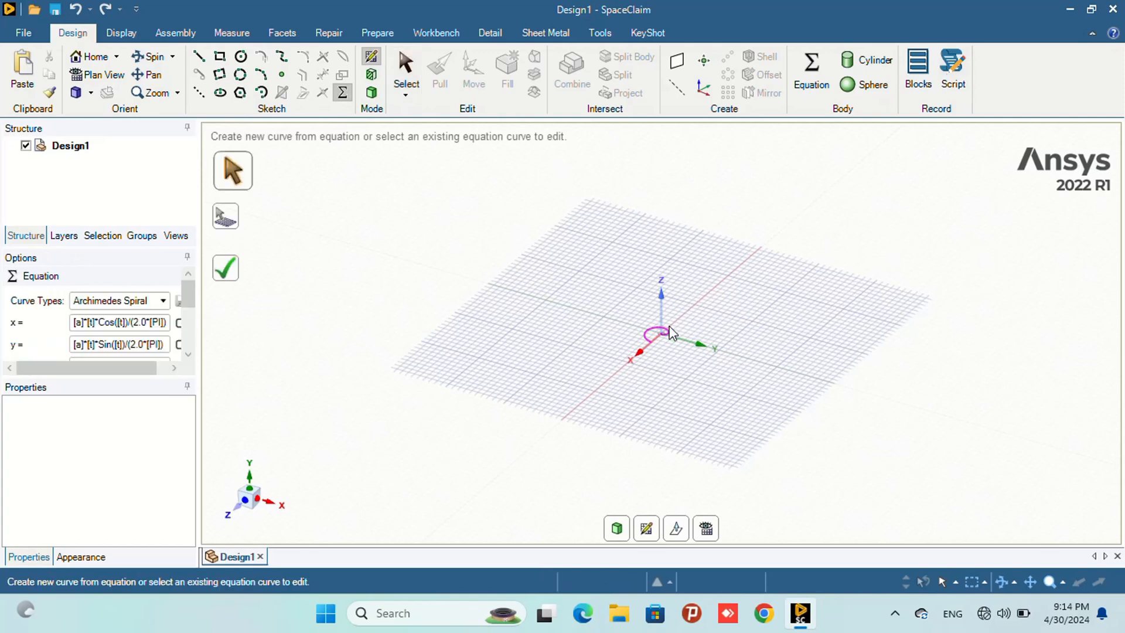
left_click(157, 301)
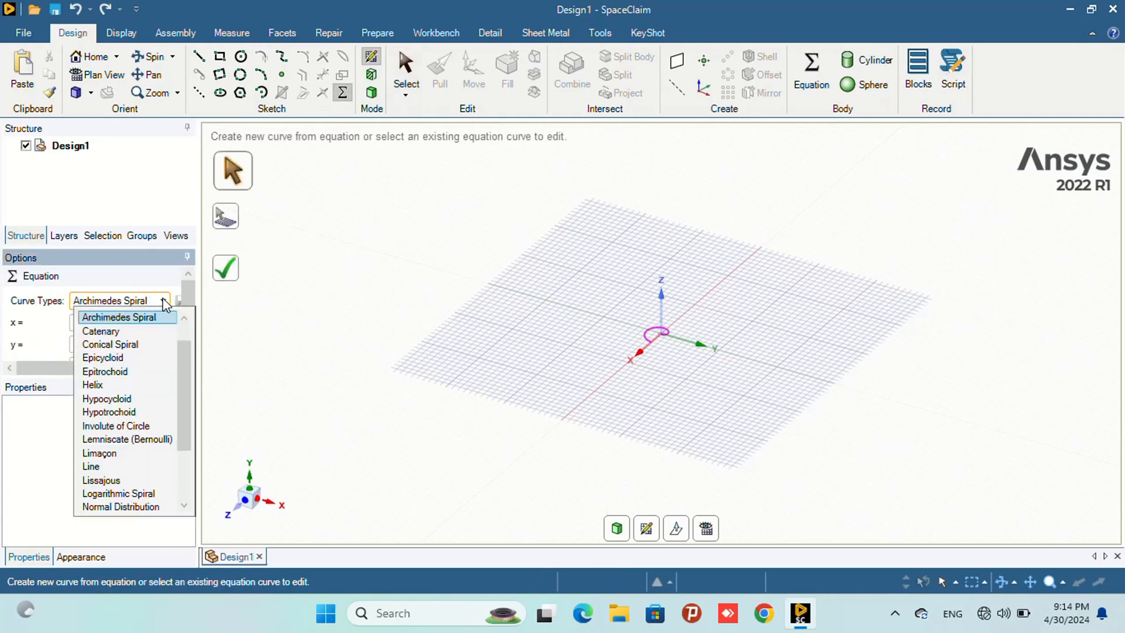
scroll(141, 331, "up", 1)
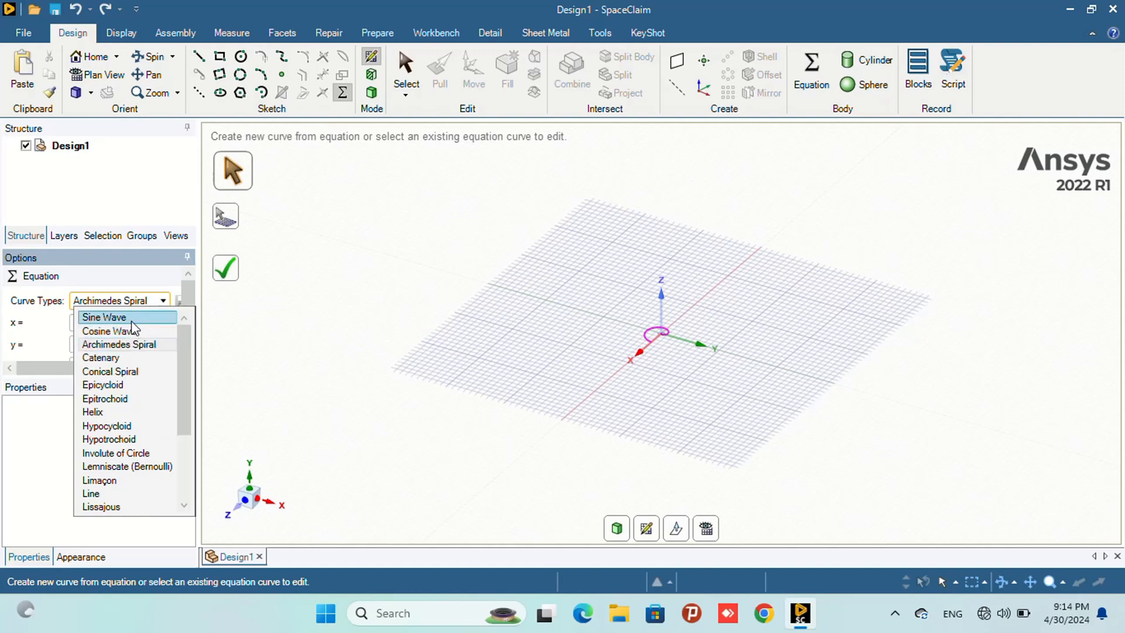
left_click(132, 321)
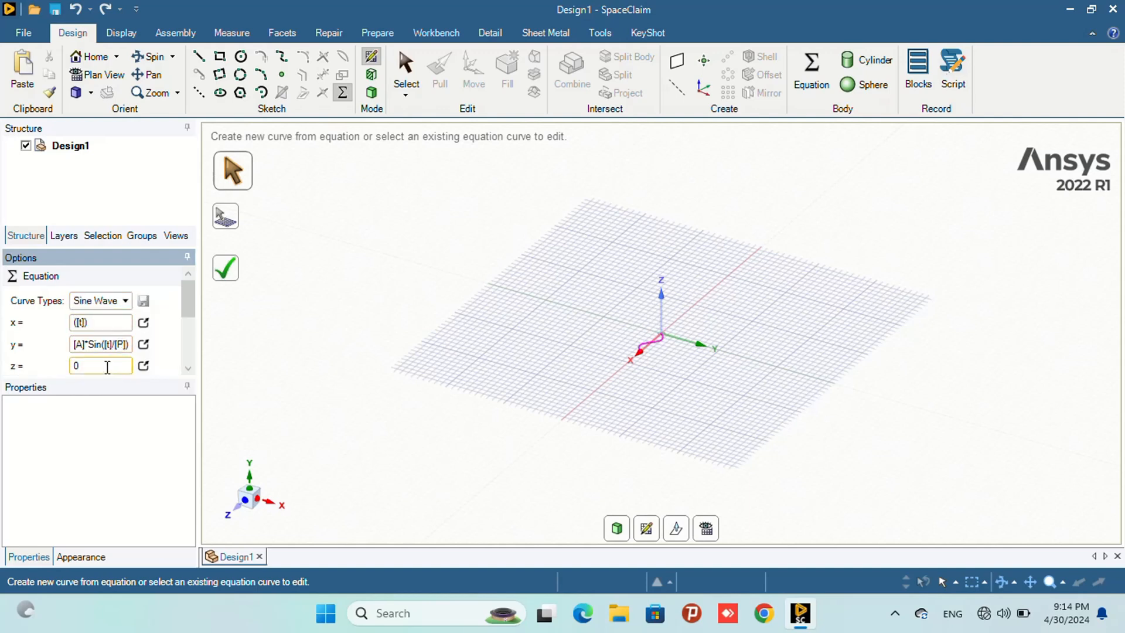
- Set the sine wave's interval end to 500
scroll(107, 367, "down", 3)
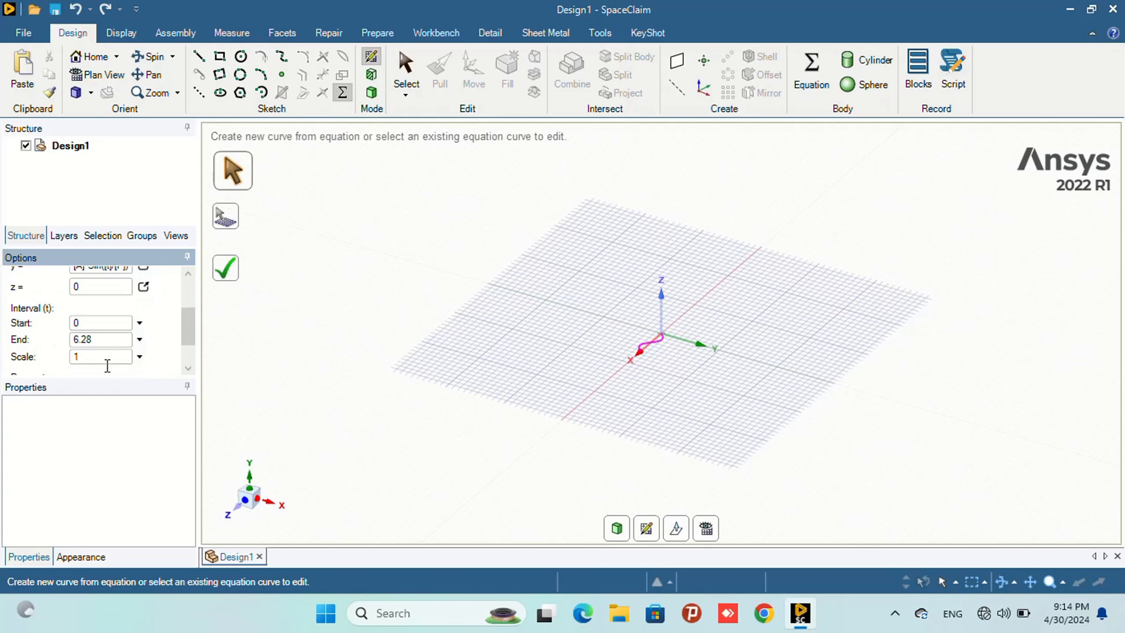
left_click_drag(102, 339, 71, 339)
type("500")
key("Return")
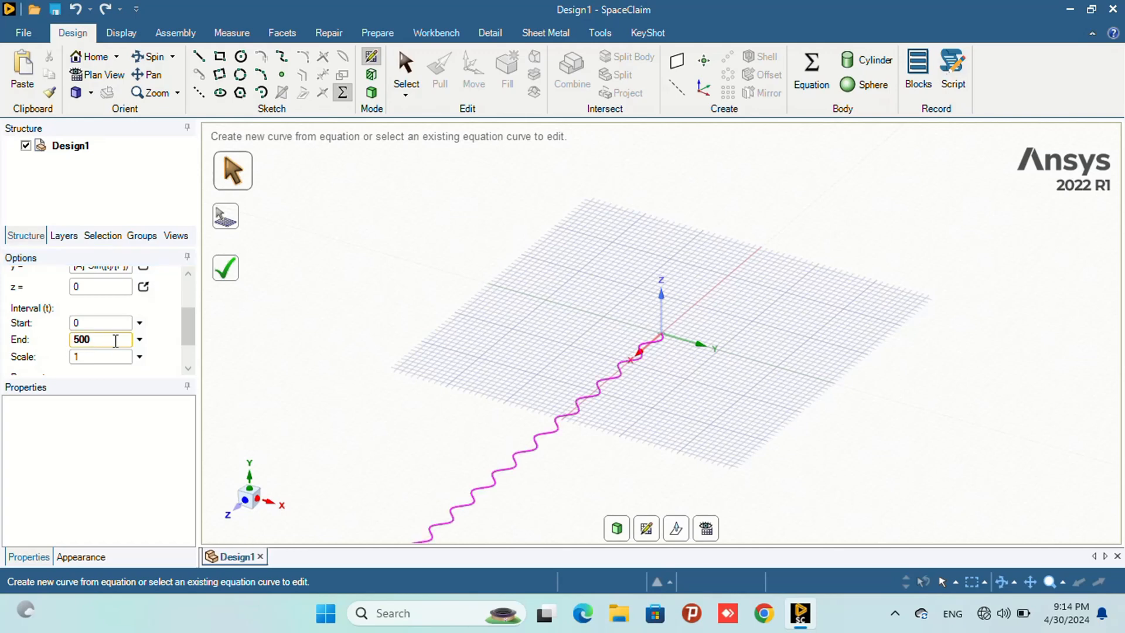
- Set the sine wave parameters A to 3 and P to 5
scroll(131, 331, "down", 1)
left_click(82, 347)
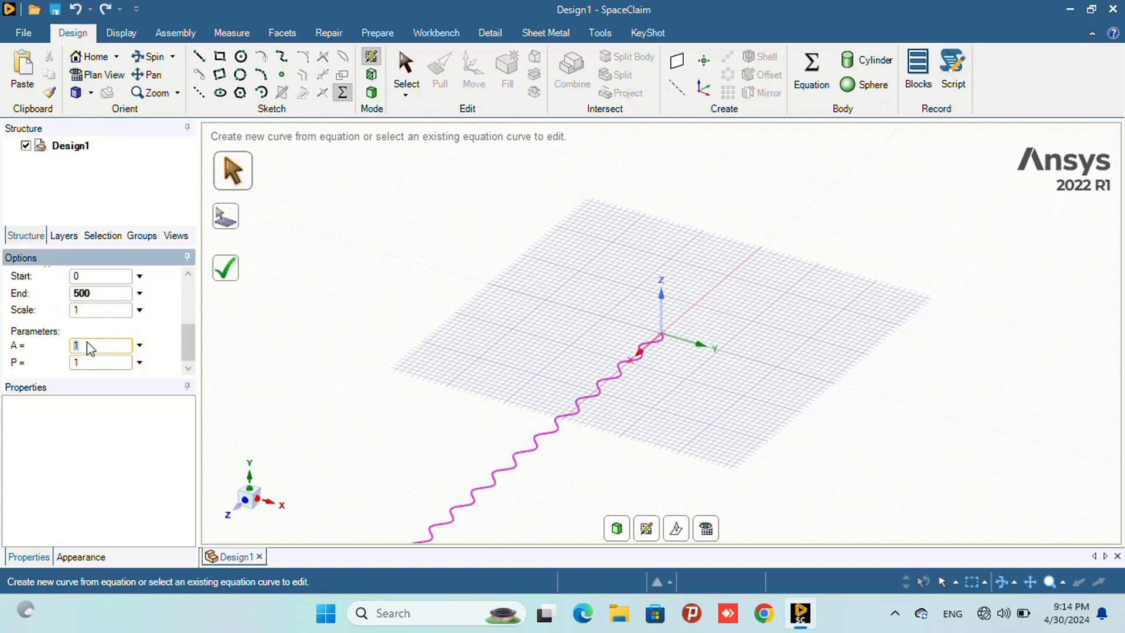
type("3")
left_click(105, 359)
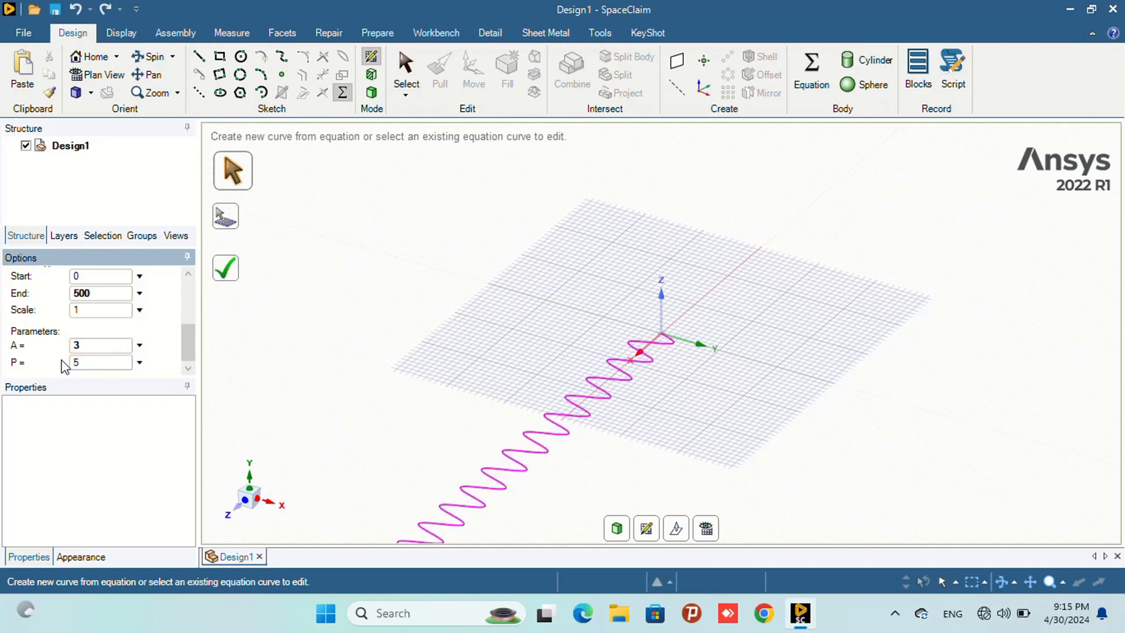
type("5")
key("Return")
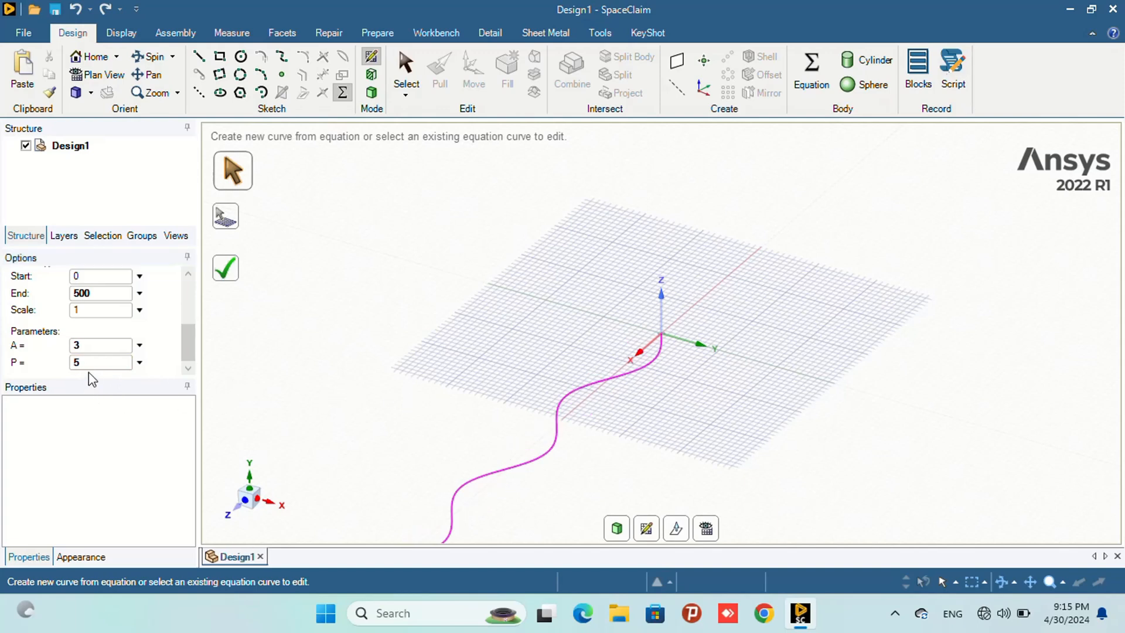
- Change the amplitude parameter A to 2
left_click_drag(95, 345, 34, 346)
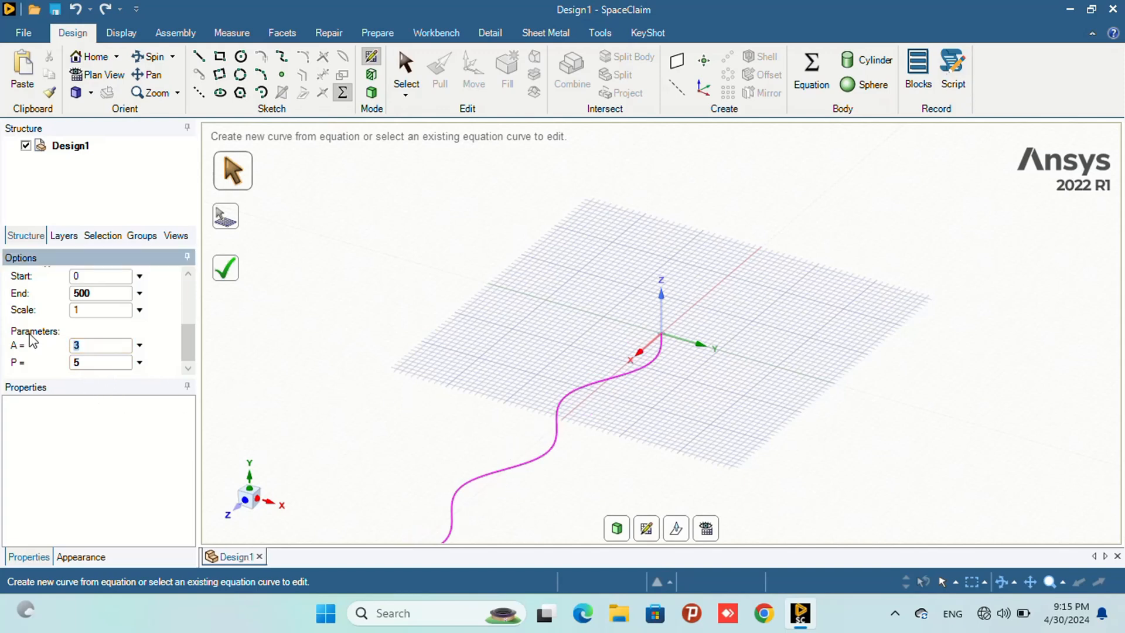
left_click(151, 387)
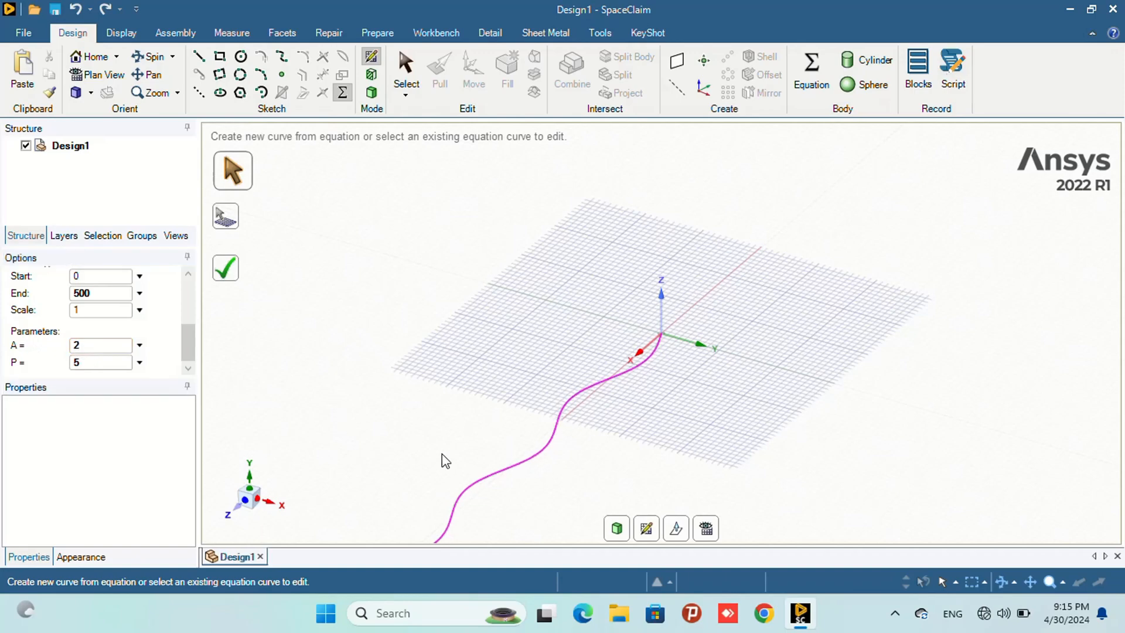
- Set the period parameter P to 10
scroll(558, 441, "up", 2)
scroll(558, 441, "down", 5)
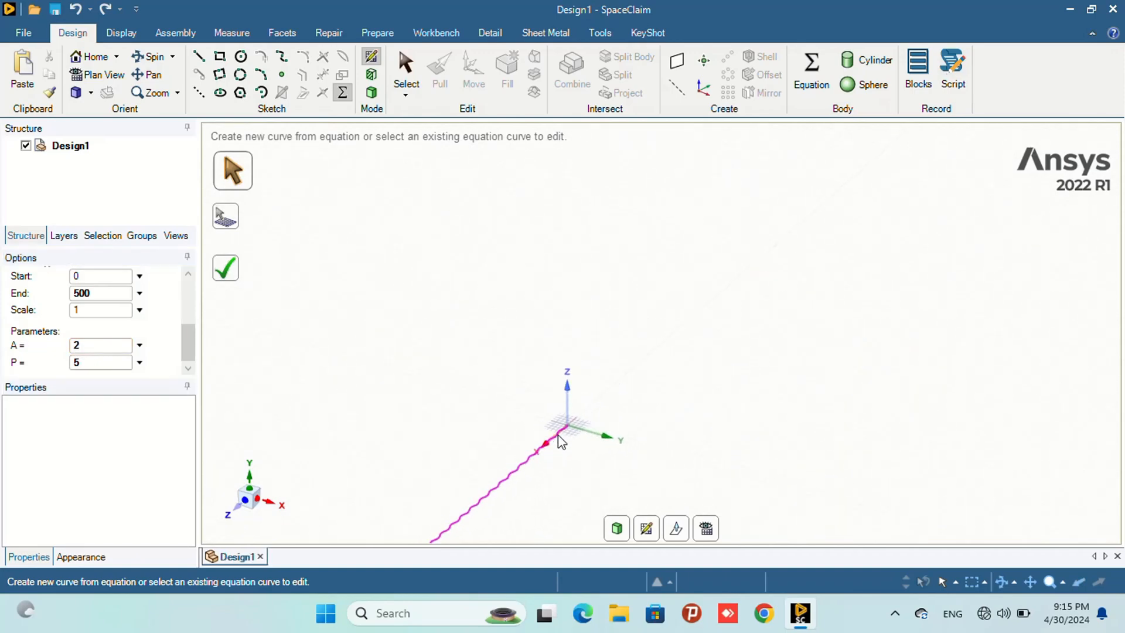
scroll(578, 441, "up", 4)
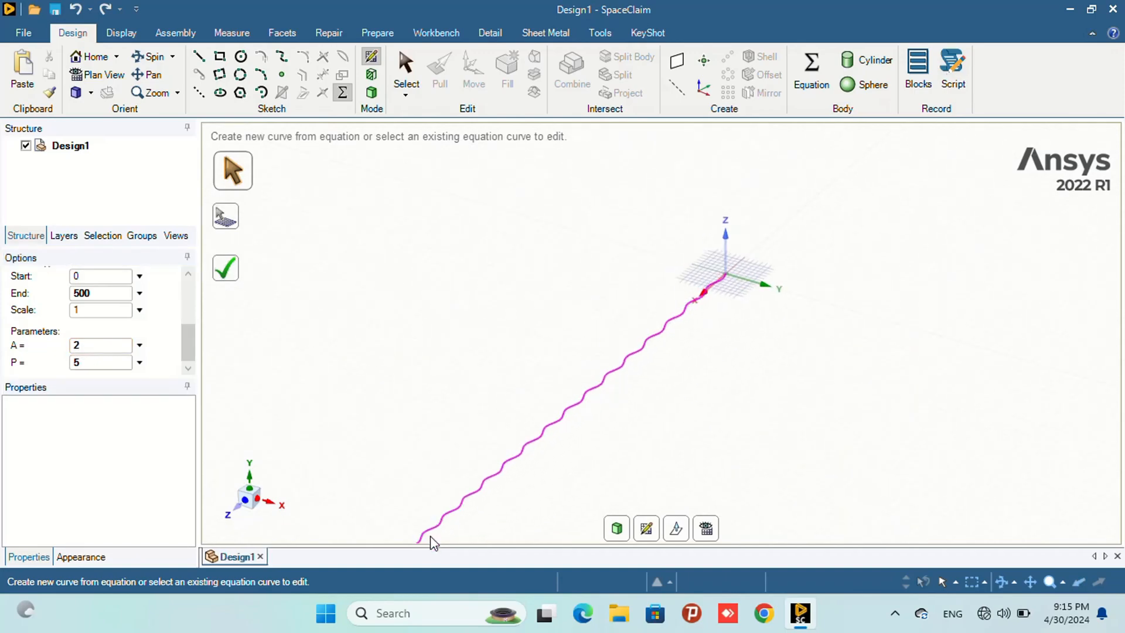
scroll(428, 534, "down", 1)
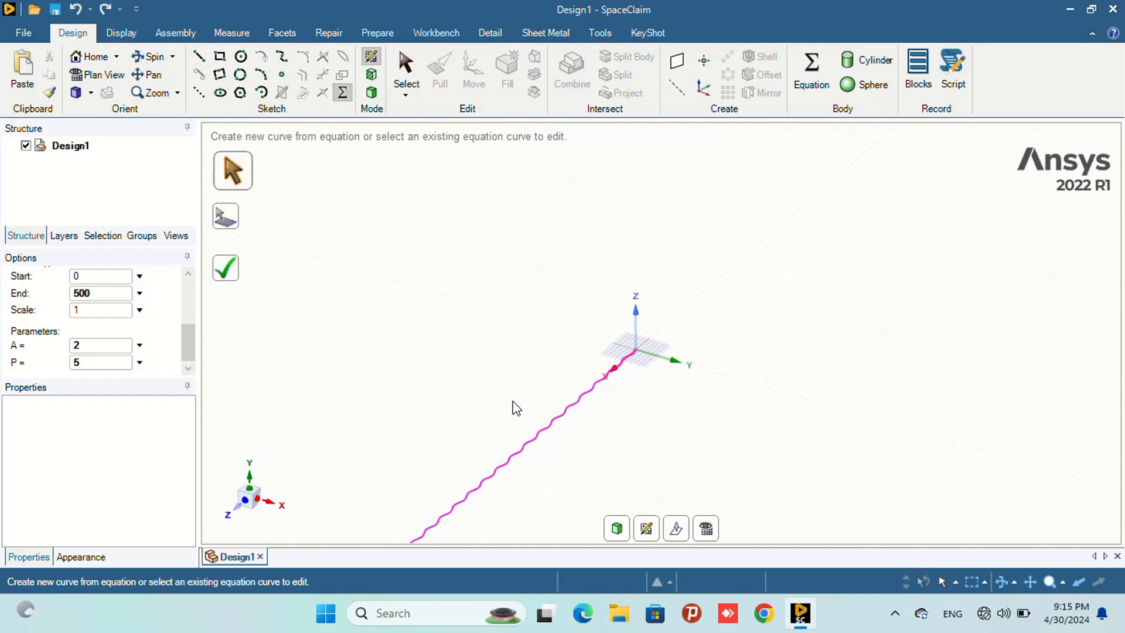
left_click(67, 361)
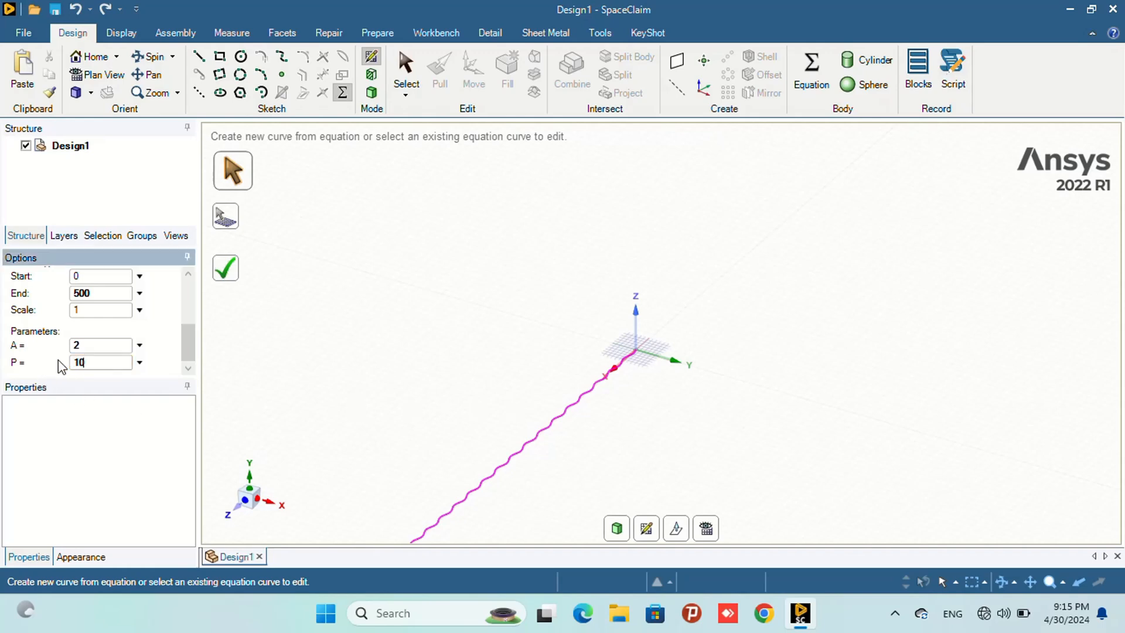
key("Return")
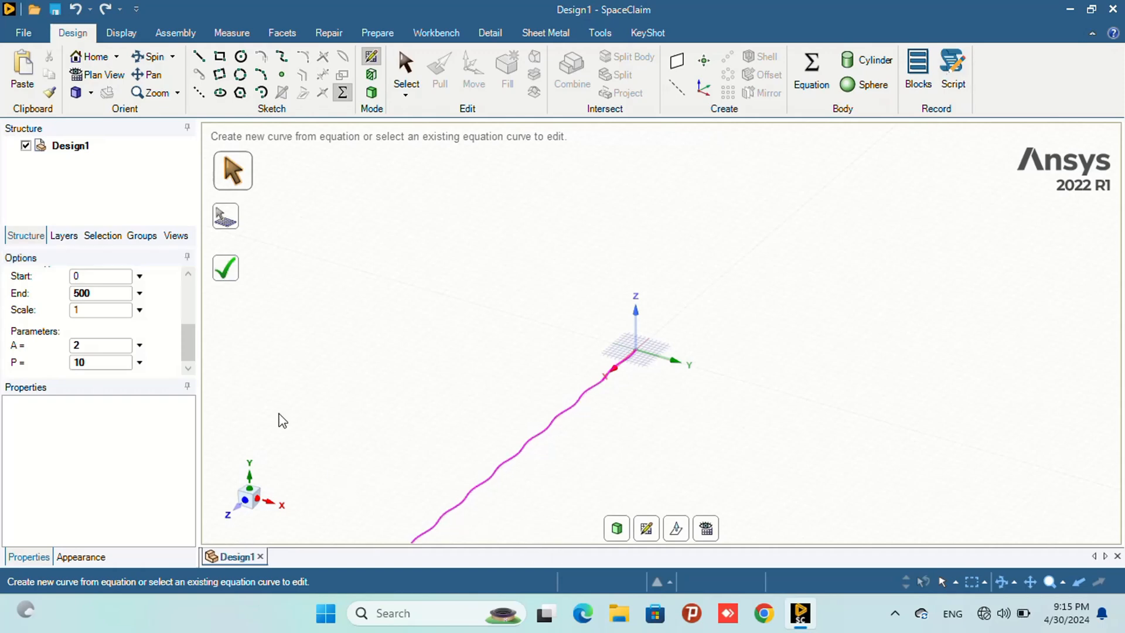
- Set the period parameter P to 8
left_click(88, 361)
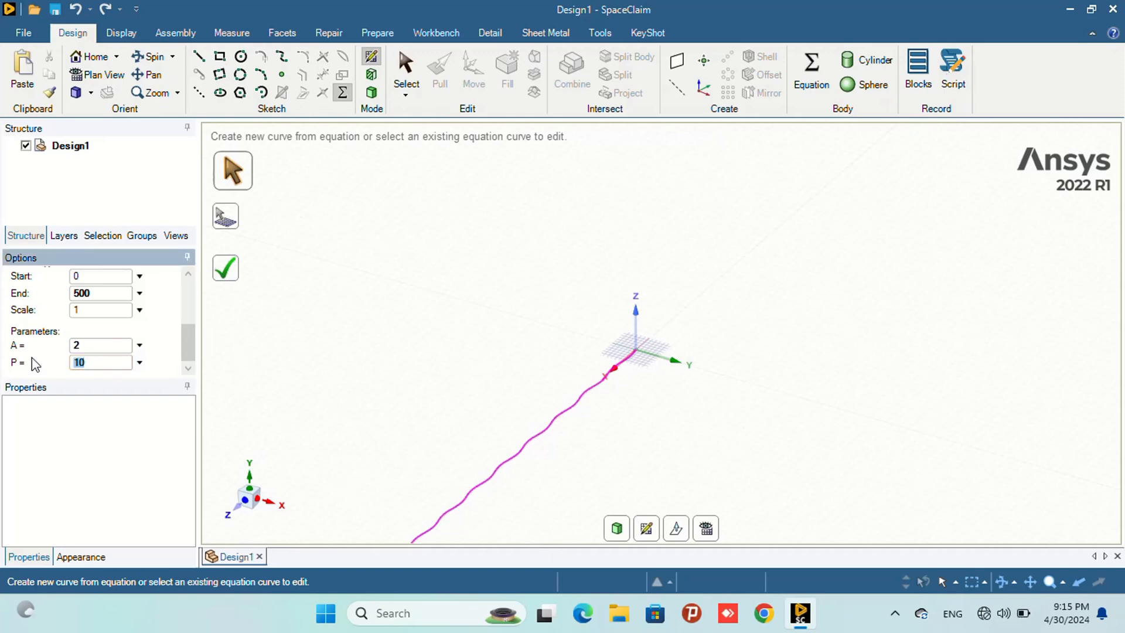
key("Return")
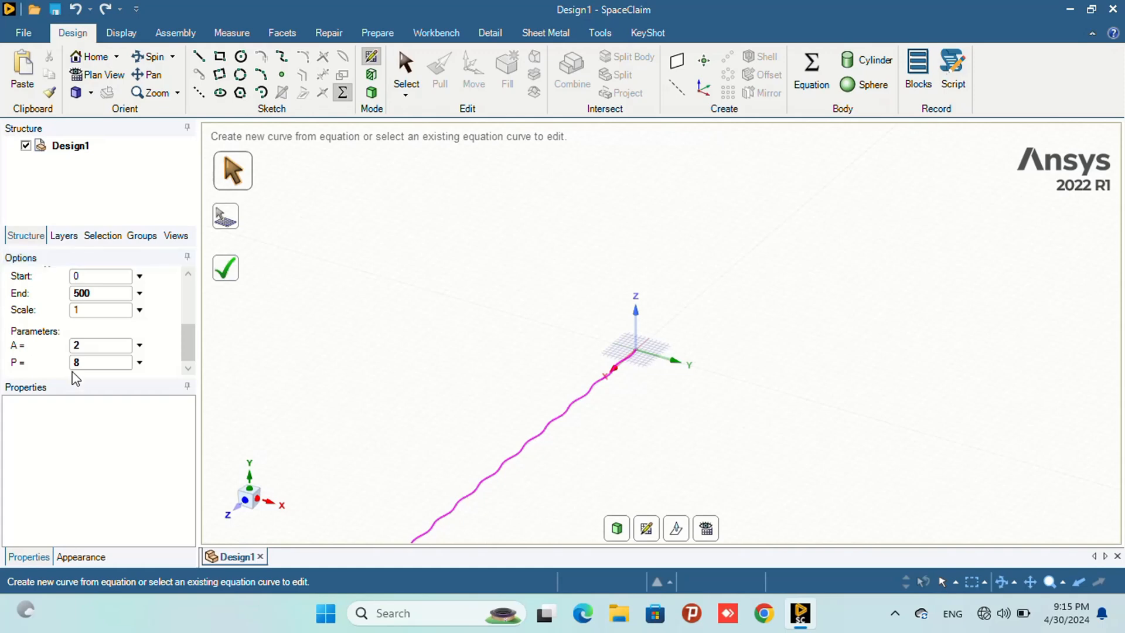
scroll(620, 414, "up", 2)
scroll(495, 417, "up", 5)
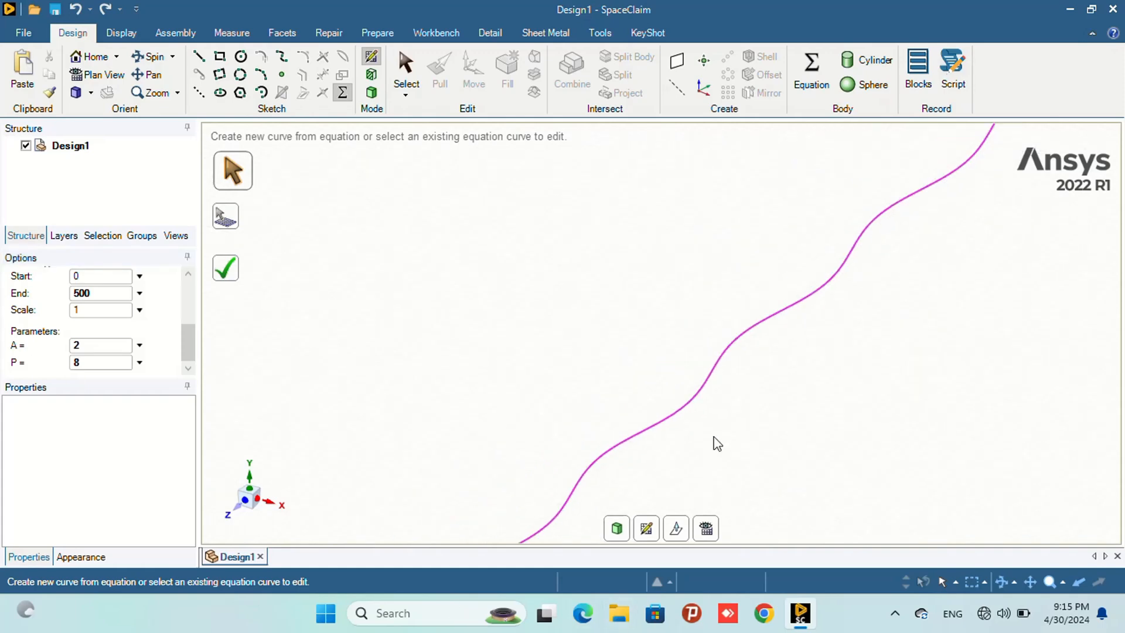
scroll(753, 438, "down", 6)
scroll(757, 448, "down", 1)
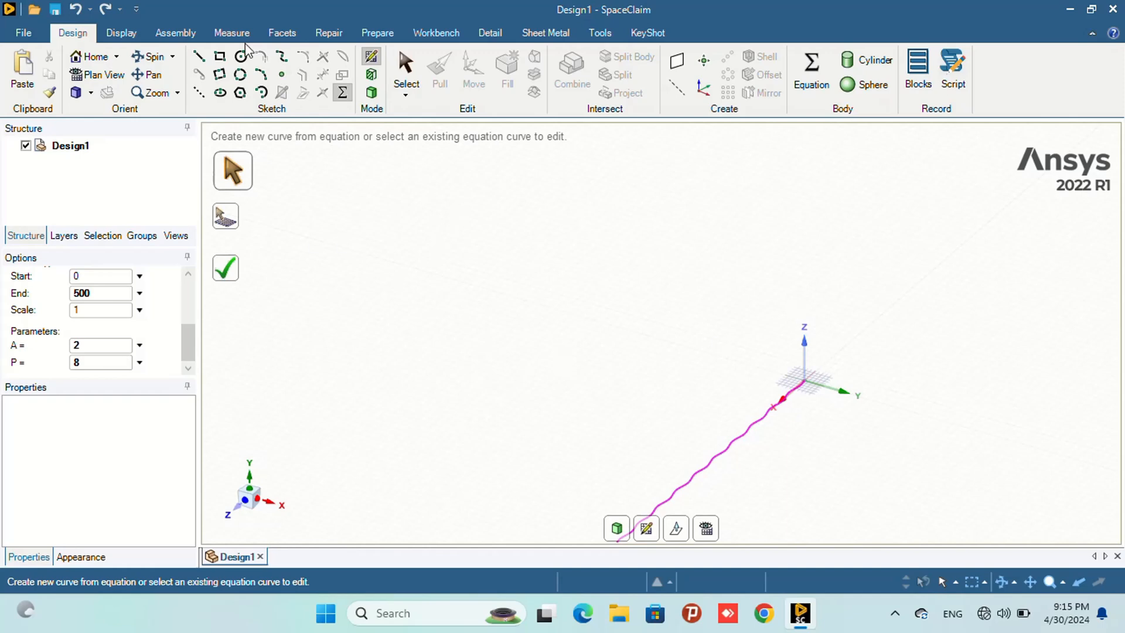
- Finish the sine wave equation curve
left_click(154, 75)
left_click_drag(718, 397, 635, 271)
left_click_drag(571, 373, 547, 455)
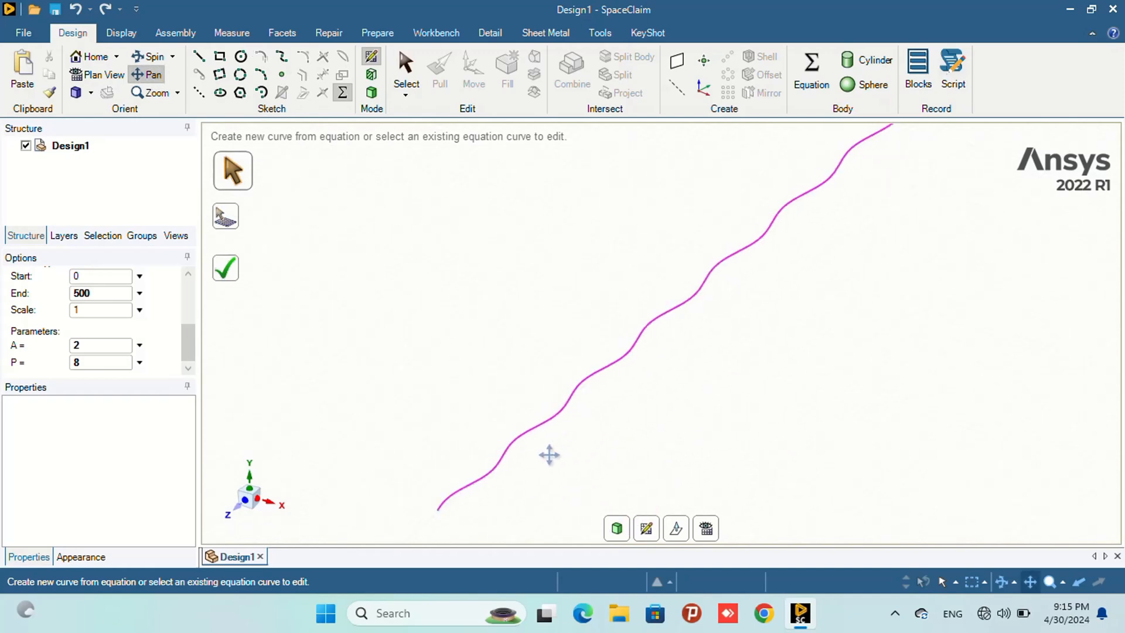
scroll(490, 464, "down", 3)
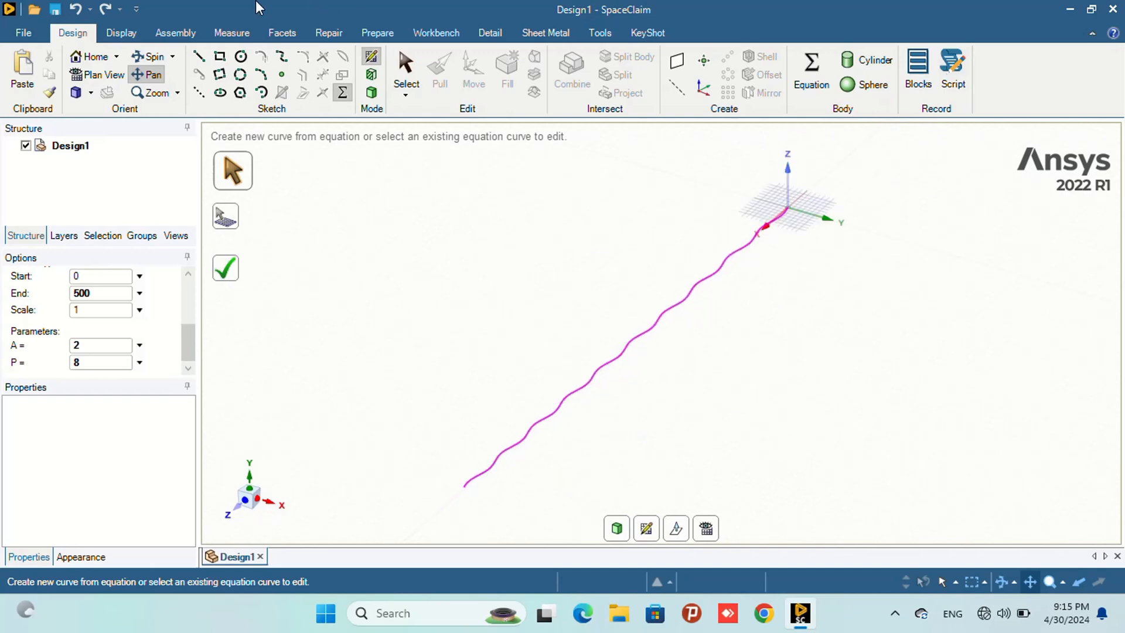
left_click(231, 271)
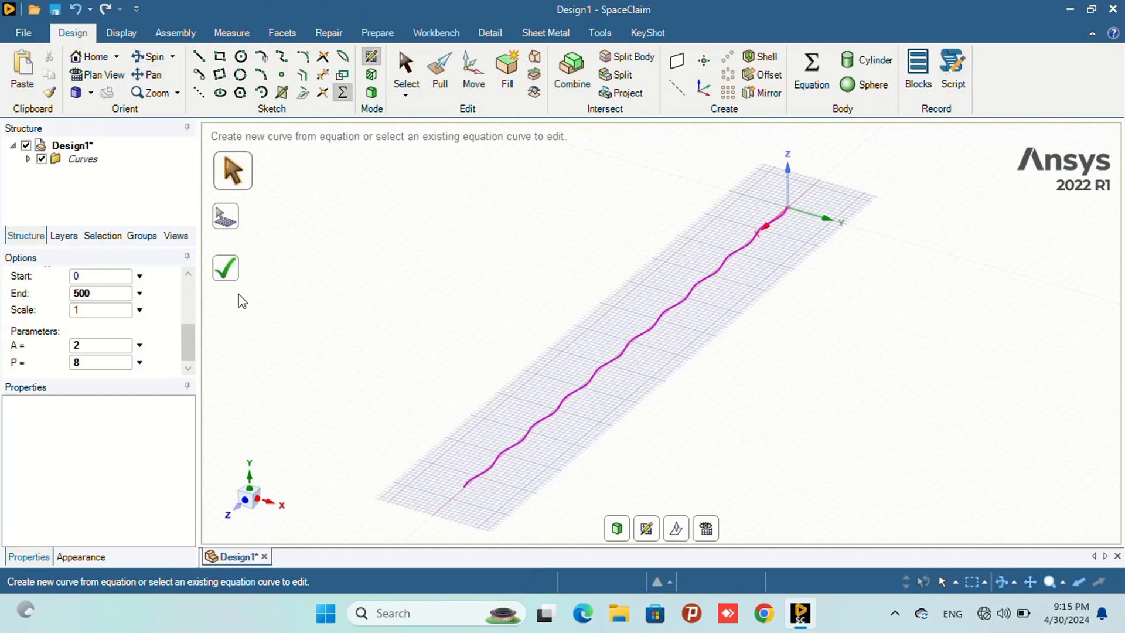
- Draw a 10 mm straight line from the end of the sine curve along the grid
left_click(199, 56)
scroll(488, 487, "up", 5)
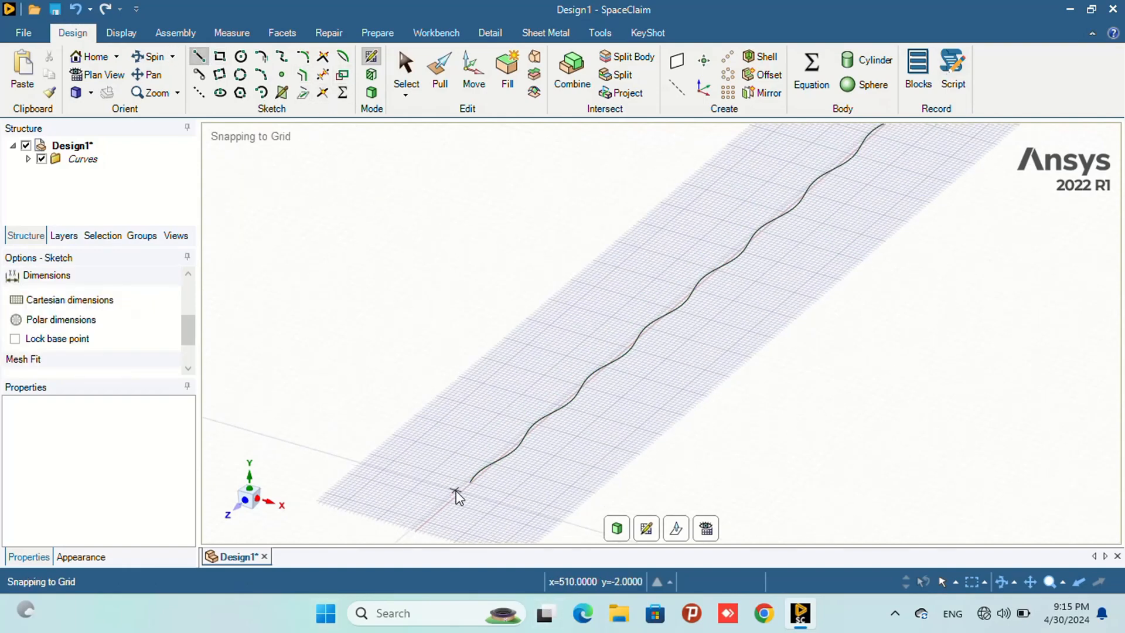
scroll(488, 487, "up", 2)
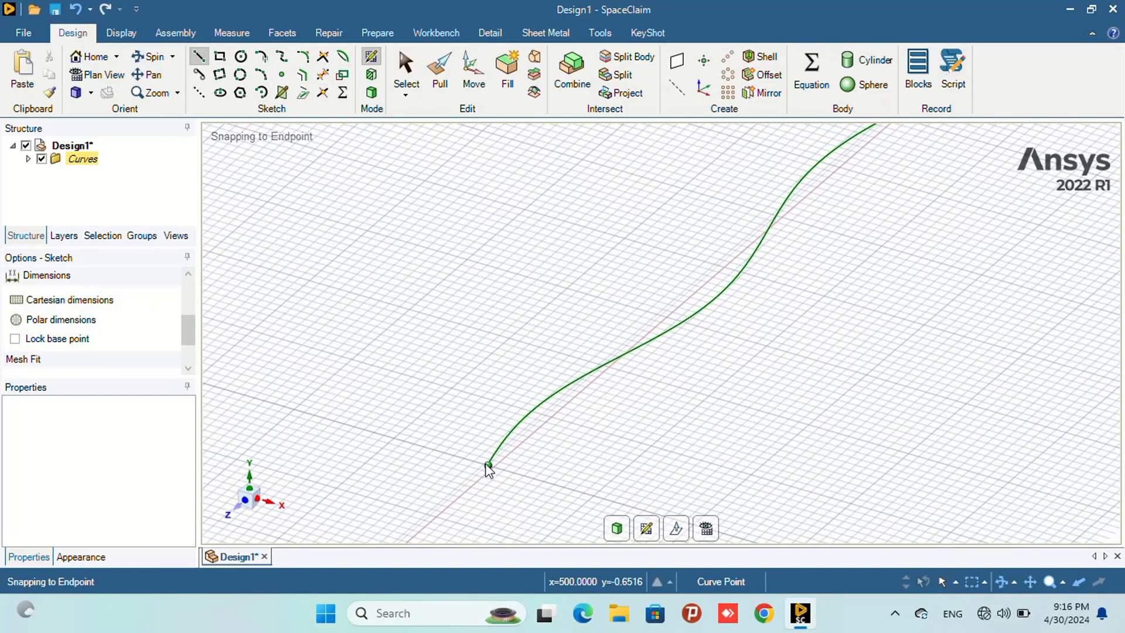
left_click(449, 491)
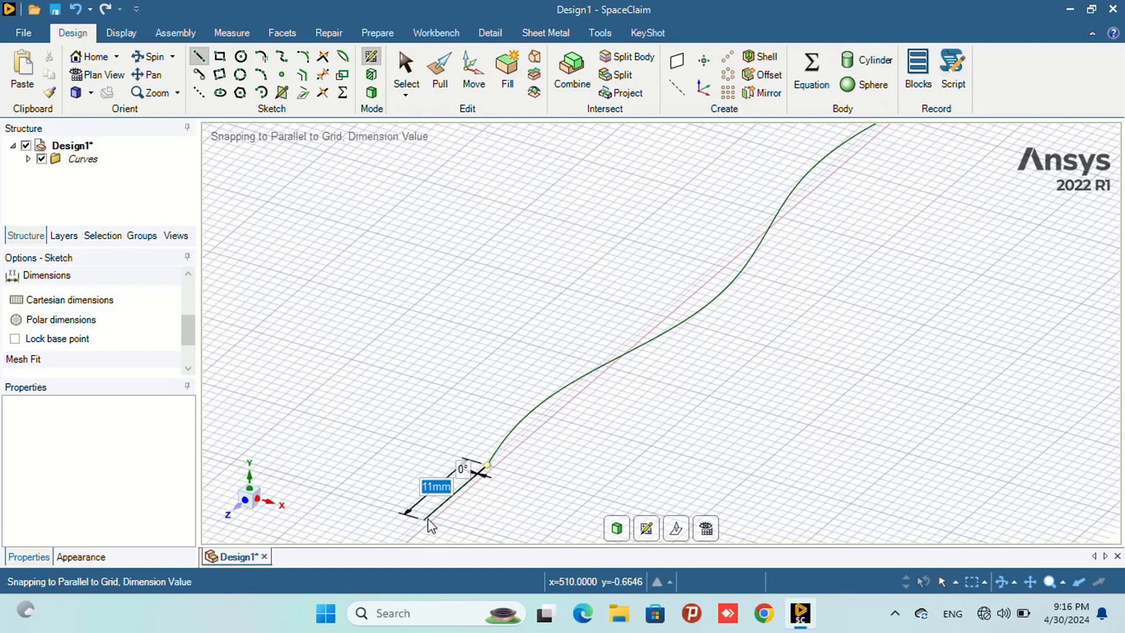
type("10")
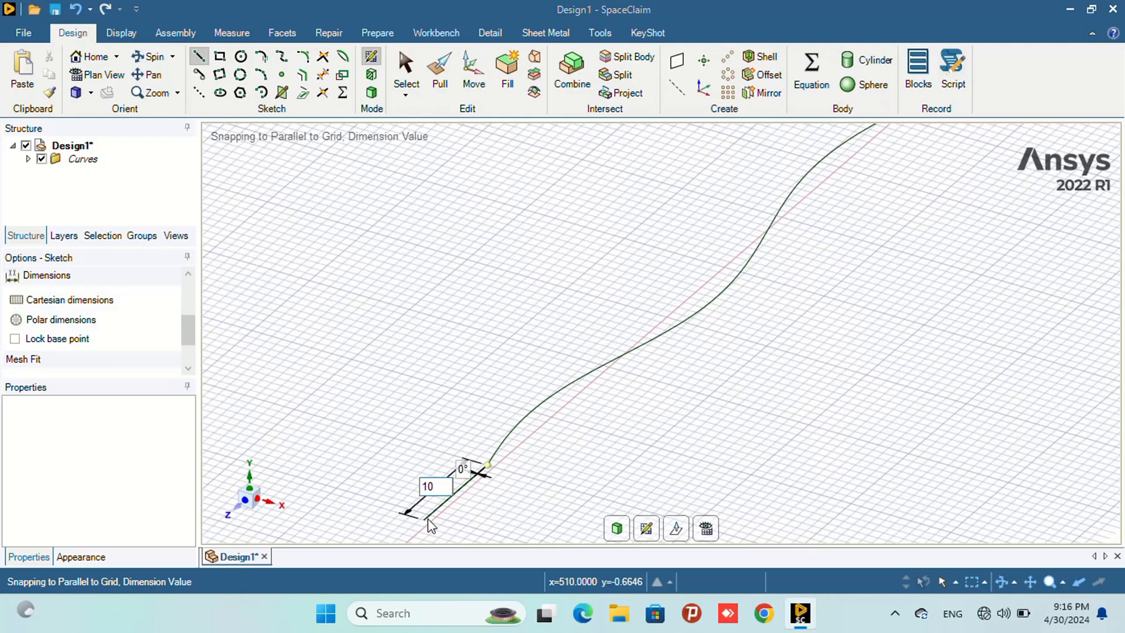
key("Return")
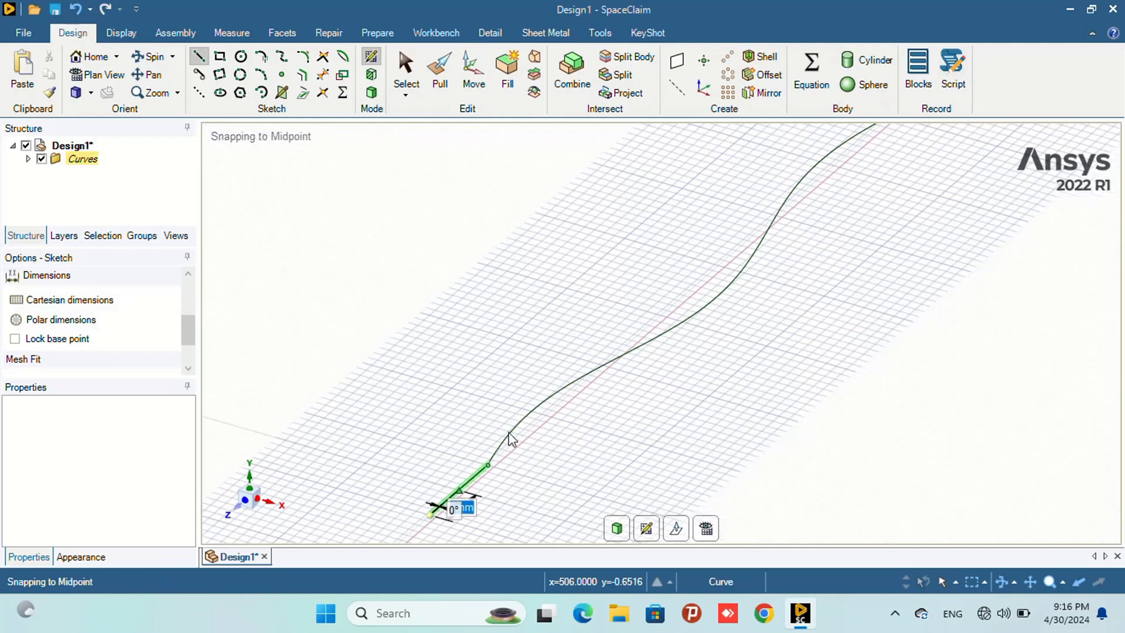
scroll(623, 300, "down", 3)
scroll(662, 297, "down", 4)
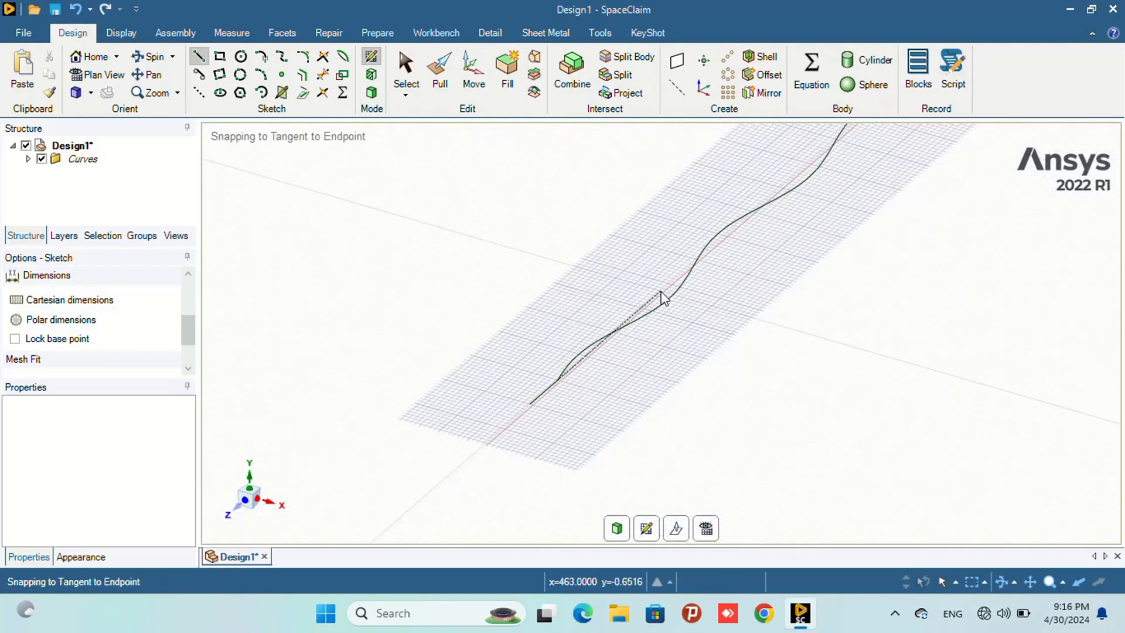
scroll(662, 297, "down", 2)
scroll(808, 173, "up", 6)
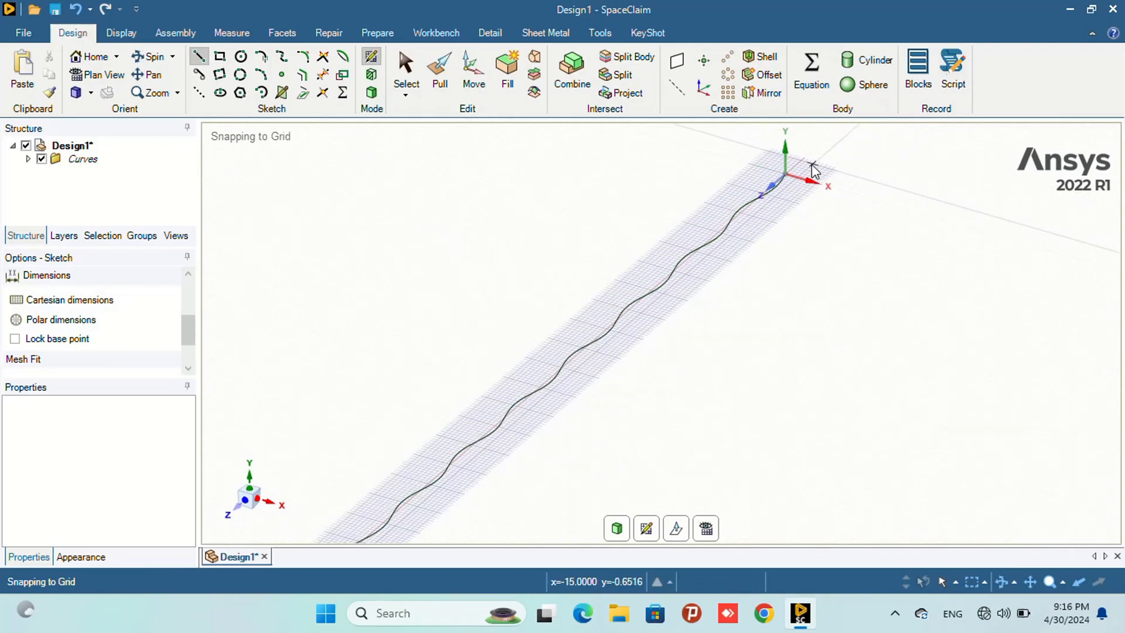
scroll(740, 165, "up", 8)
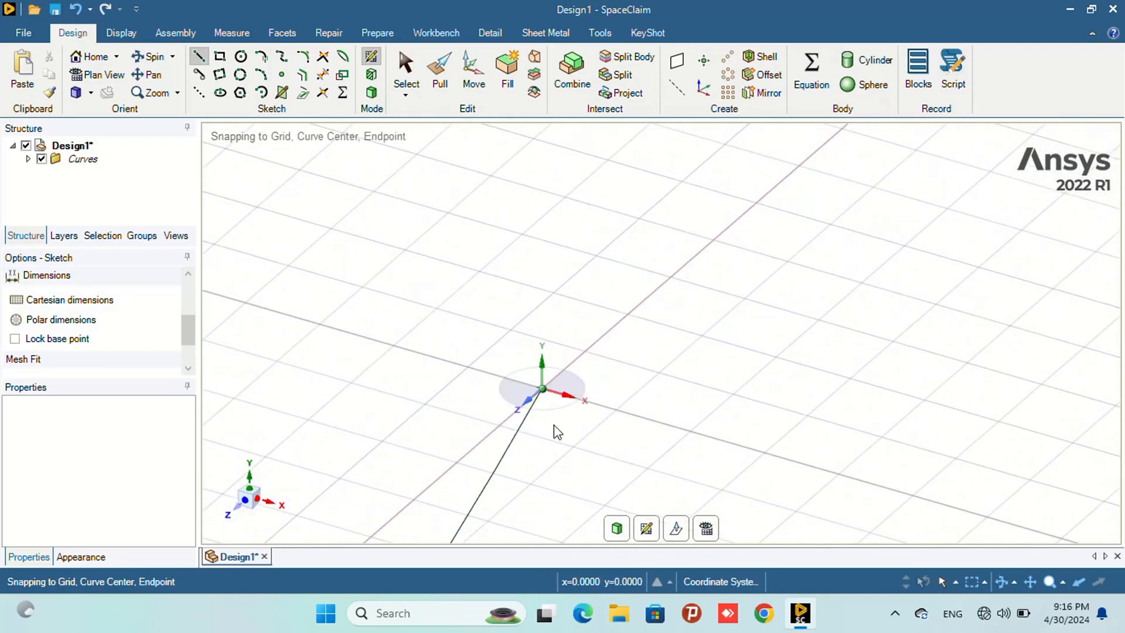
- Draw a second 10 mm straight line starting from the sine curve's end at the origin
left_click(540, 388)
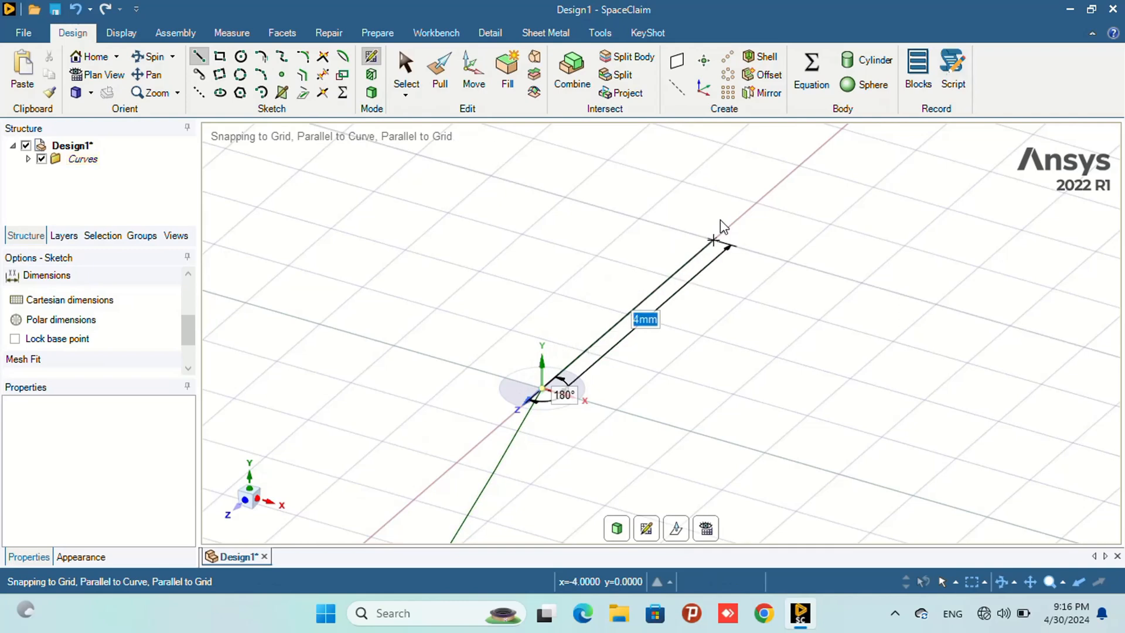
type("10")
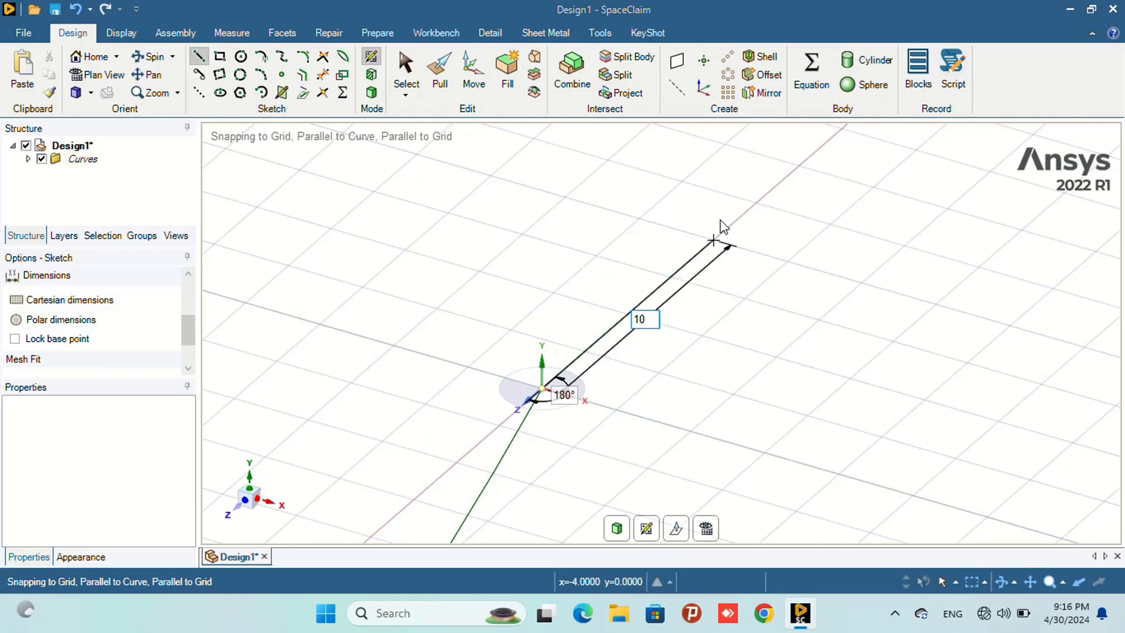
key("Return")
scroll(720, 221, "down", 3)
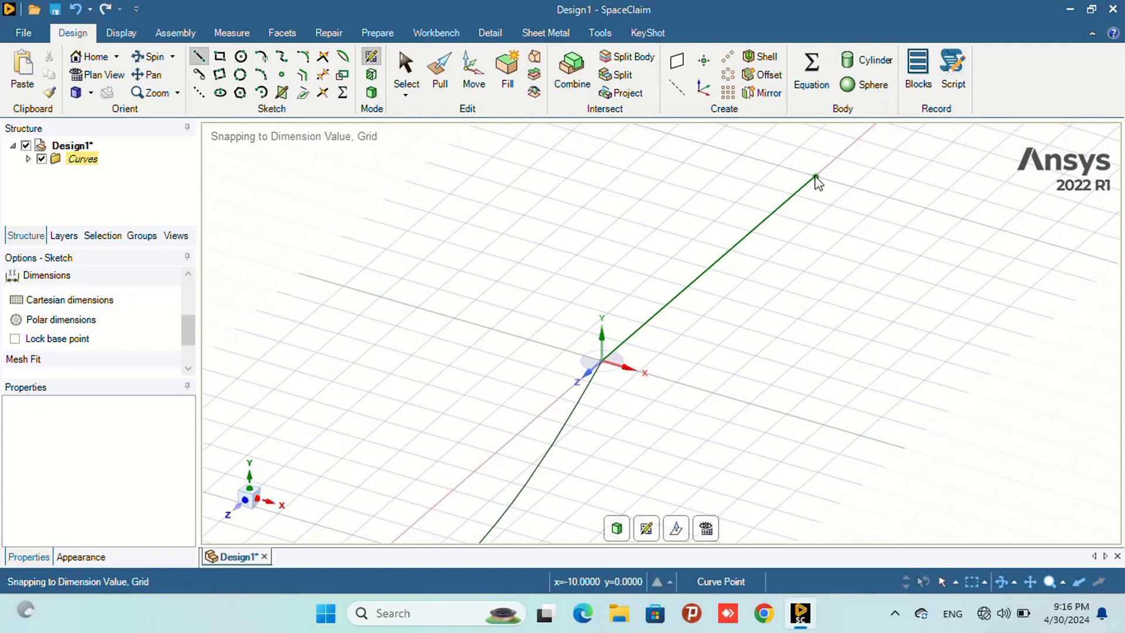
scroll(745, 335, "down", 12)
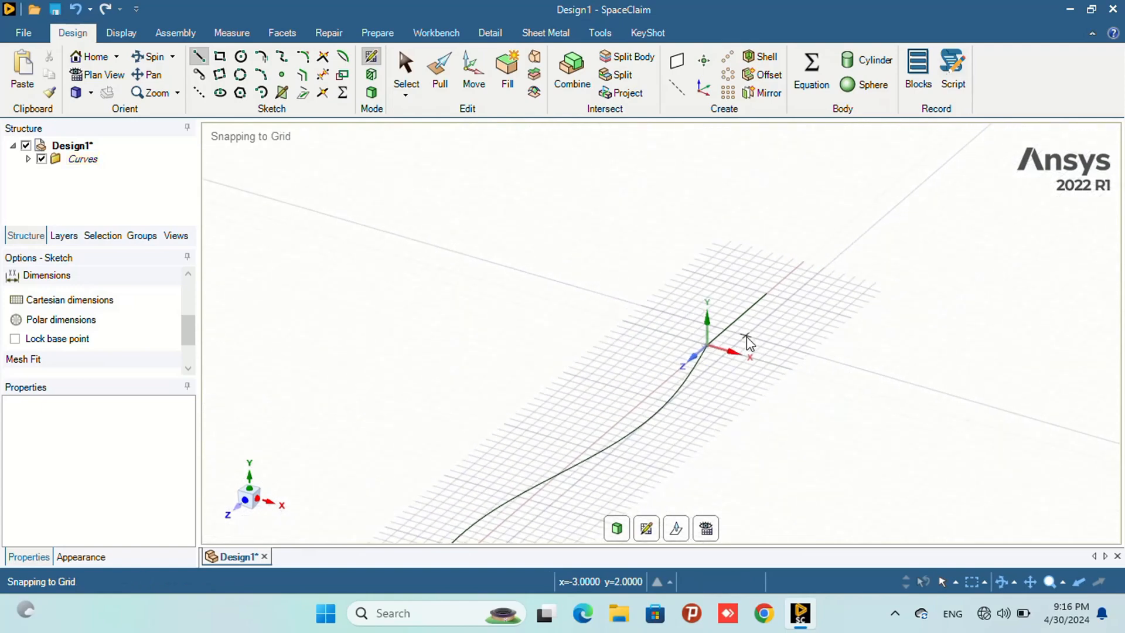
scroll(745, 339, "down", 3)
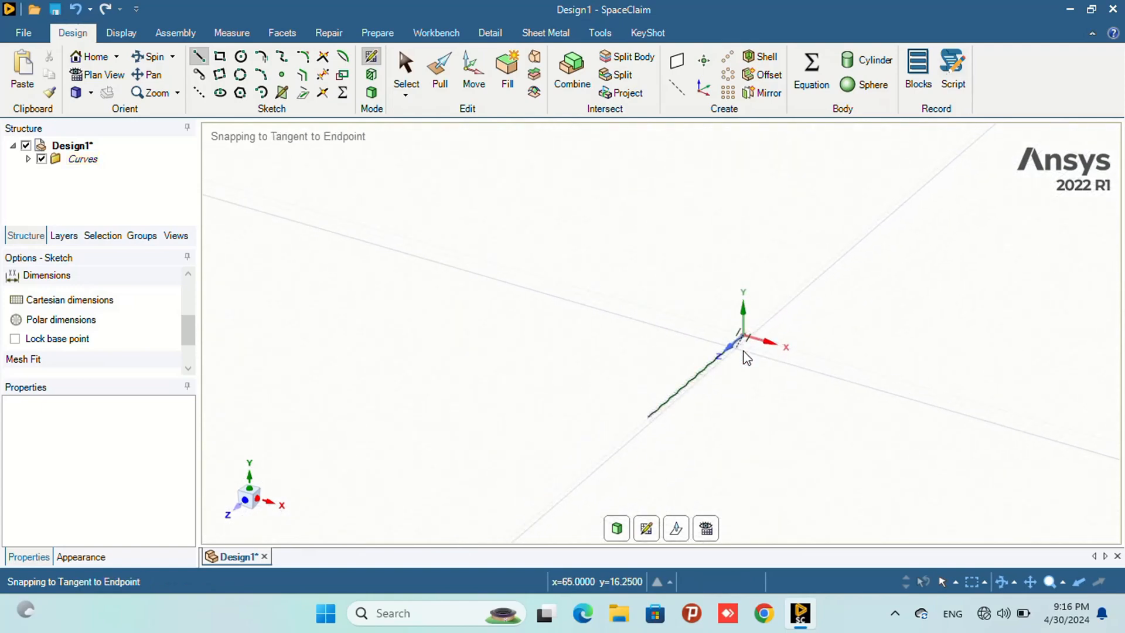
left_click(122, 33)
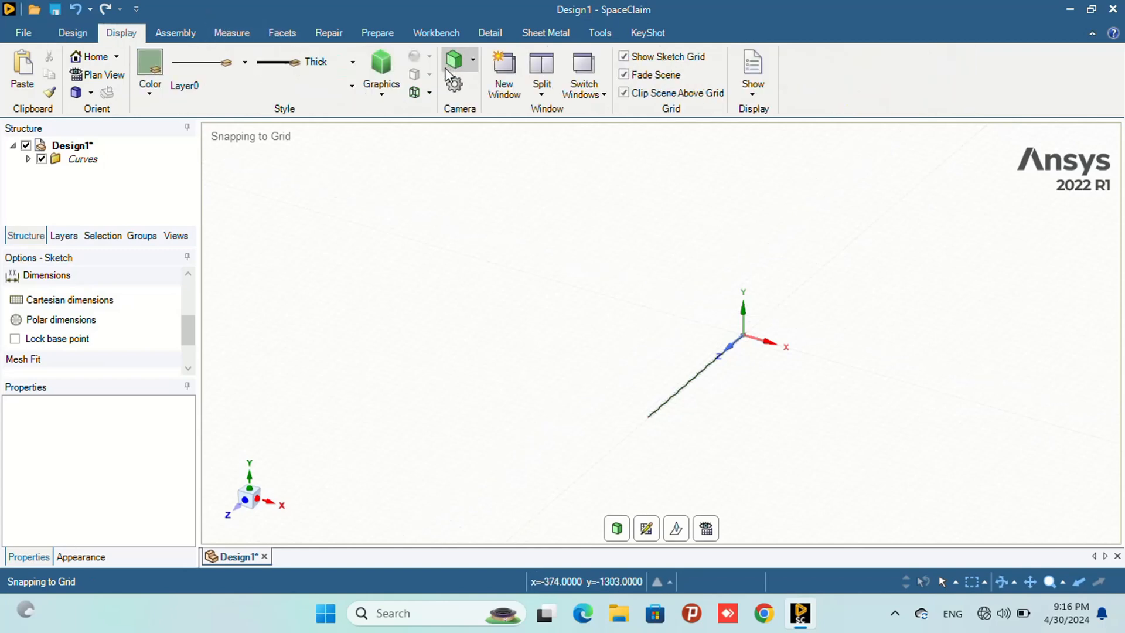
left_click(72, 34)
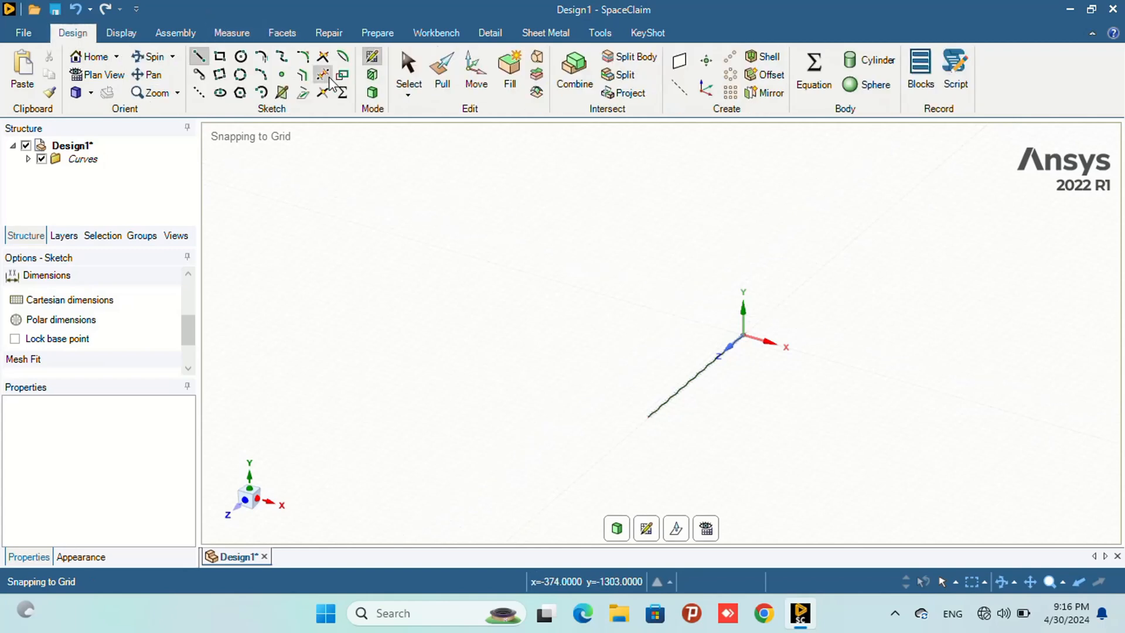
- Pull the sine curve into a surface 24 mm high
left_click(407, 69)
left_click(442, 82)
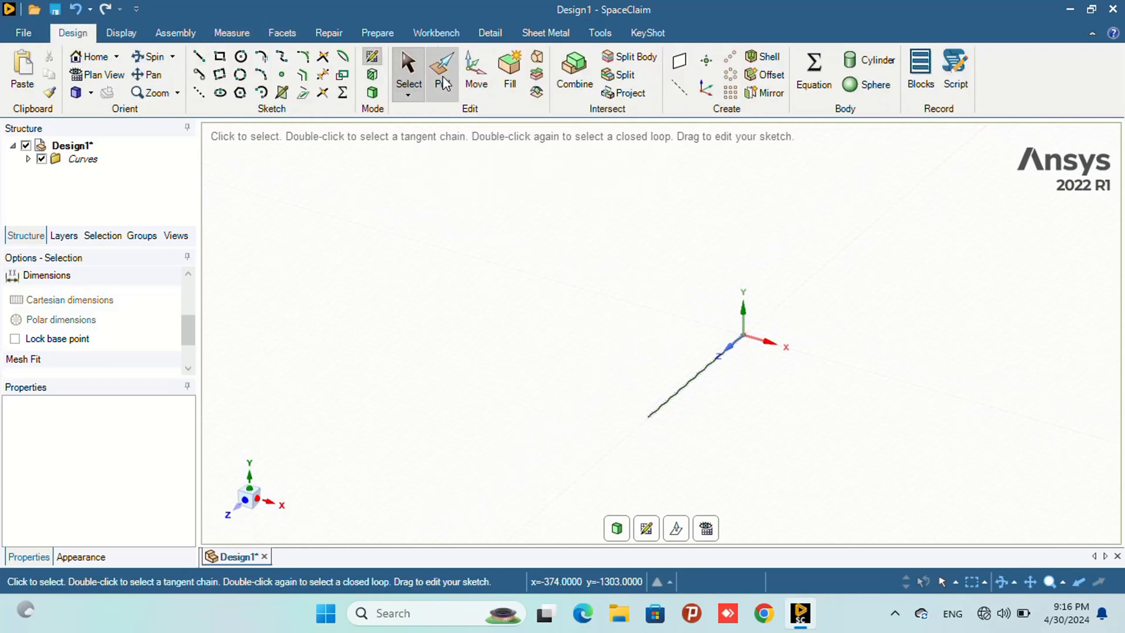
scroll(690, 404, "up", 6)
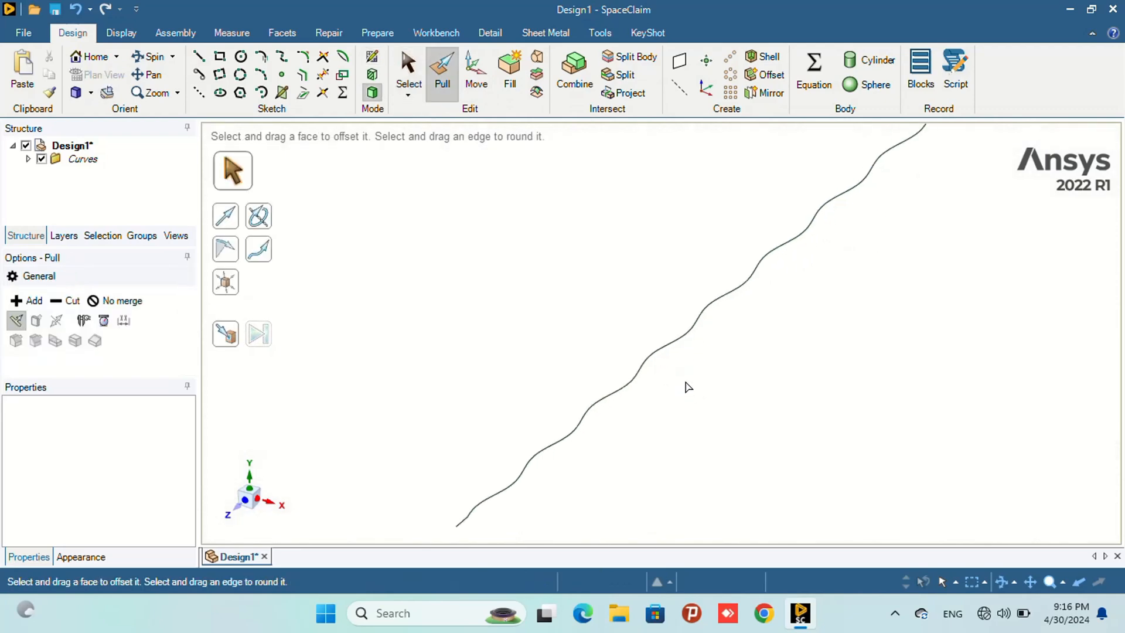
left_click(667, 329)
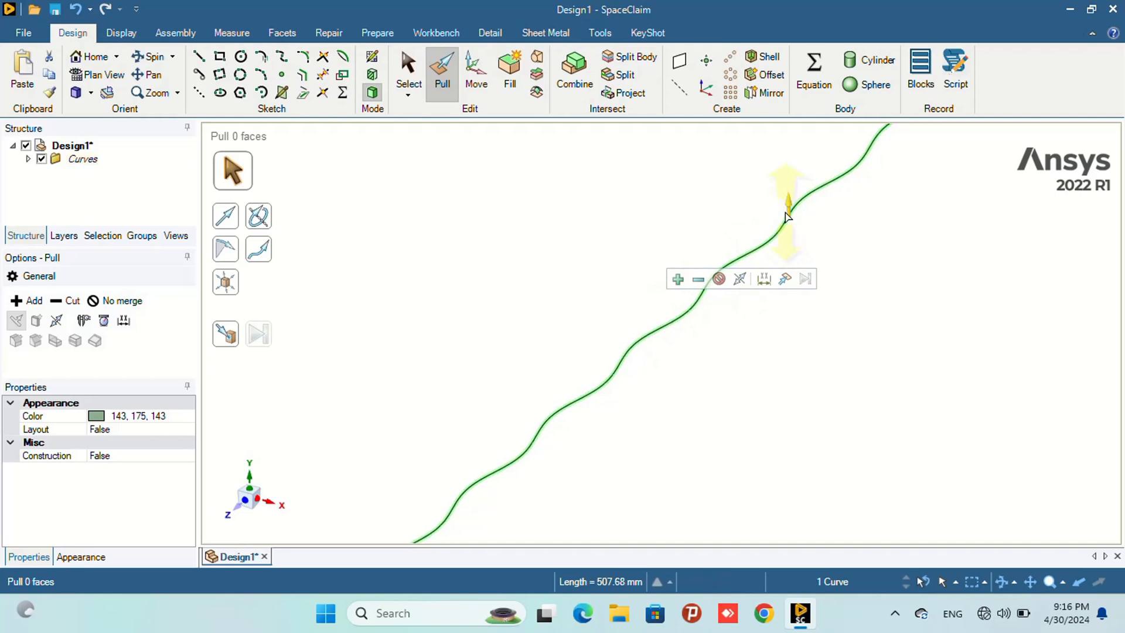
left_click_drag(790, 217, 786, 196)
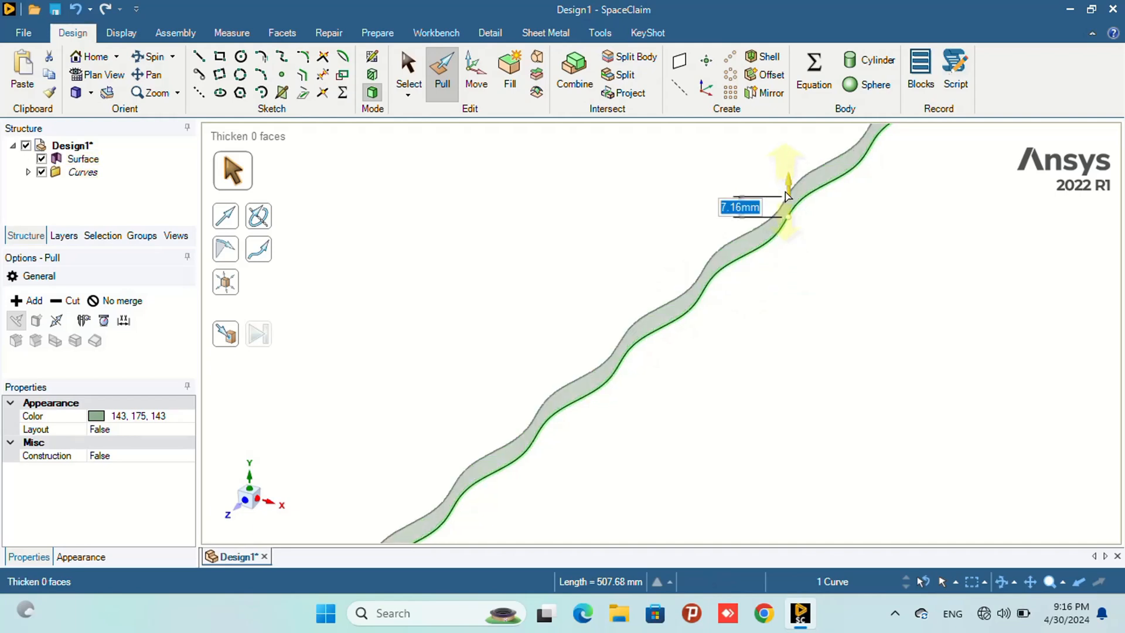
type("24")
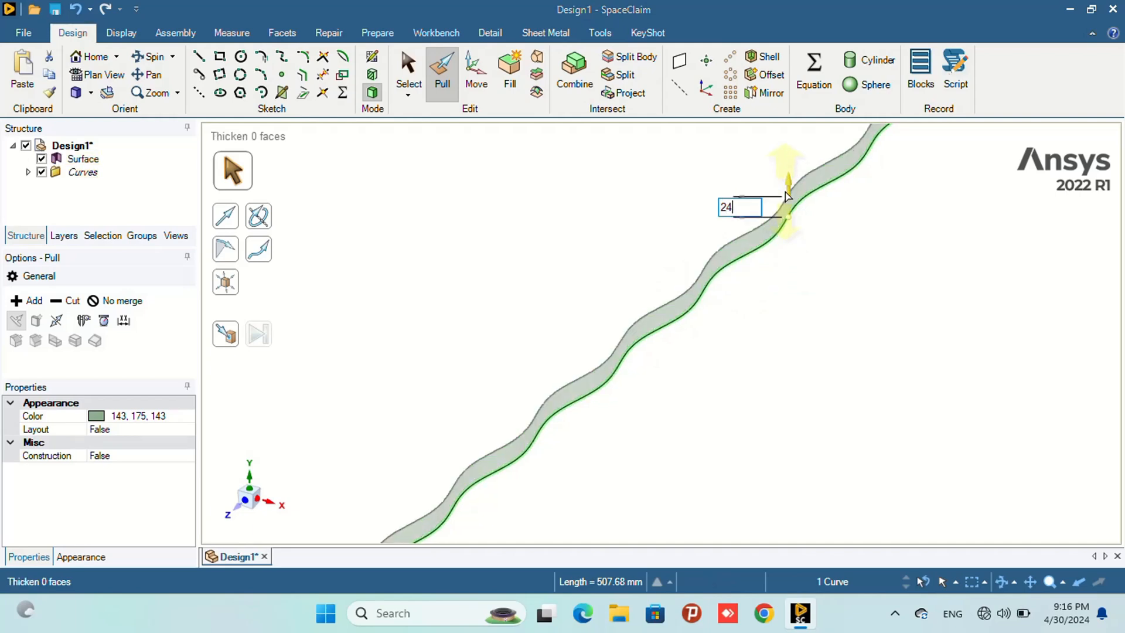
key("Return")
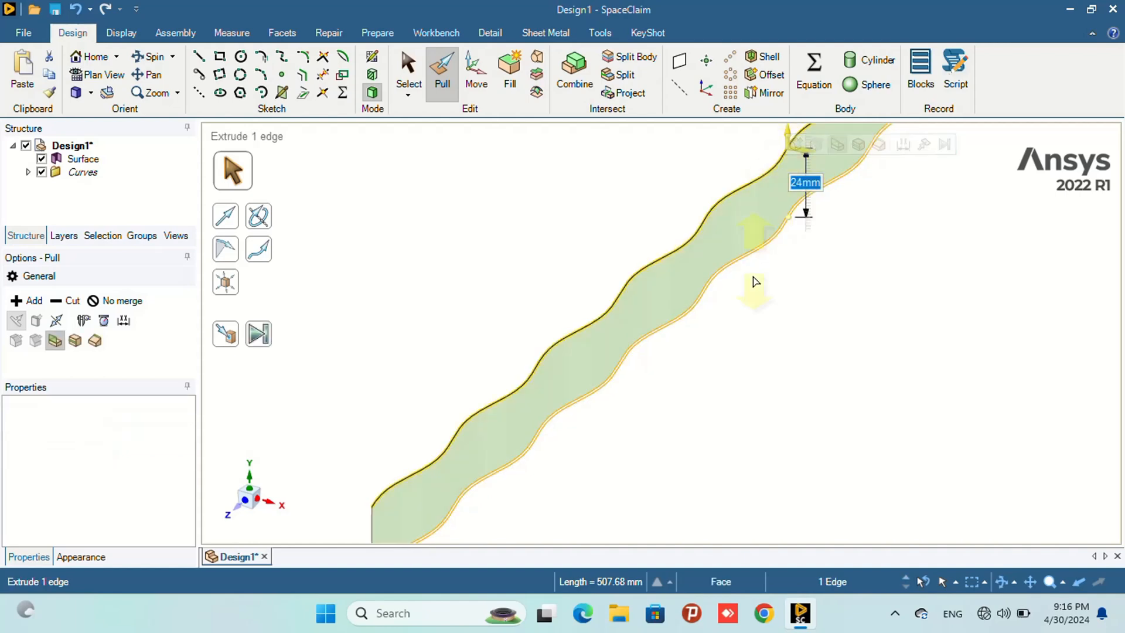
- Pull the straight line at the far end of the sine curve into a 24 mm surface
scroll(673, 435, "down", 1)
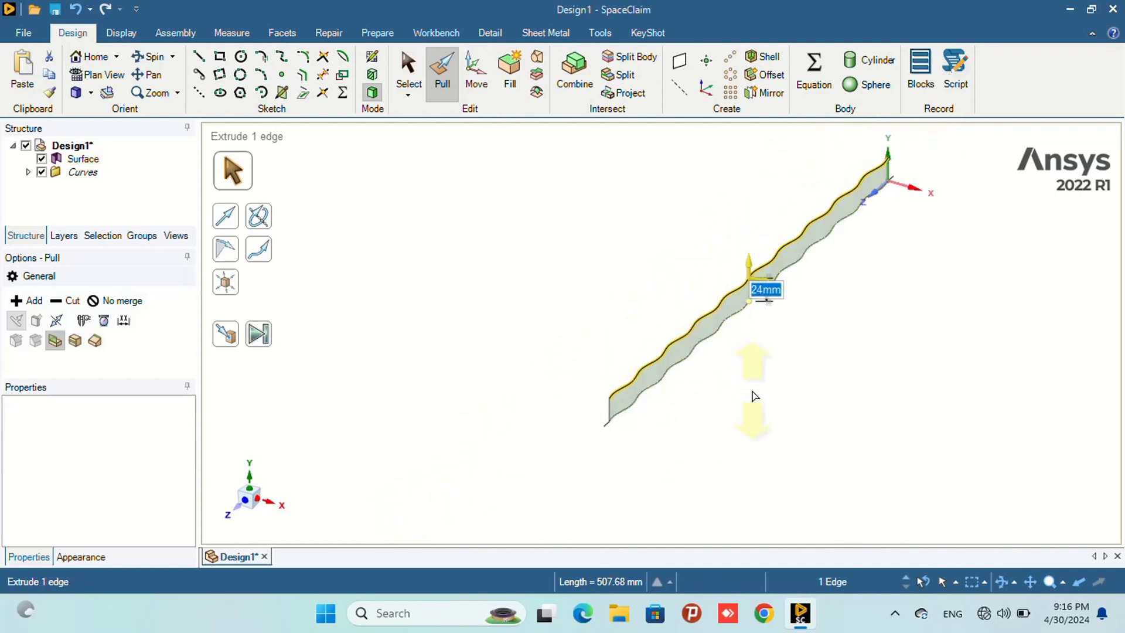
scroll(610, 428, "up", 5)
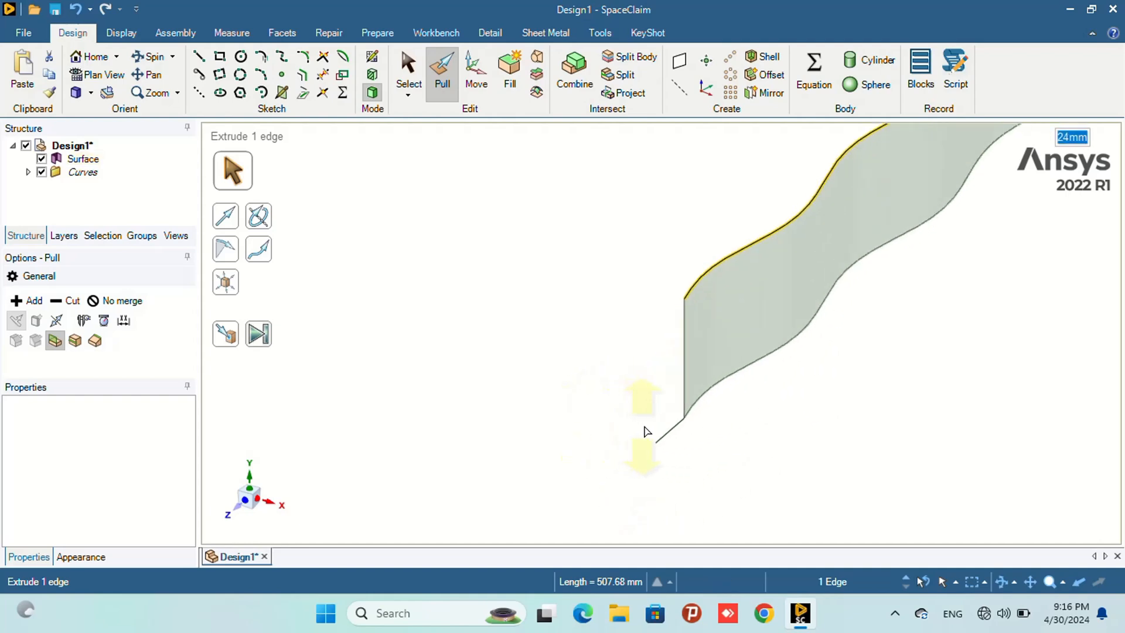
scroll(646, 431, "up", 2)
left_click(683, 428)
left_click_drag(680, 427, 689, 387)
type("24")
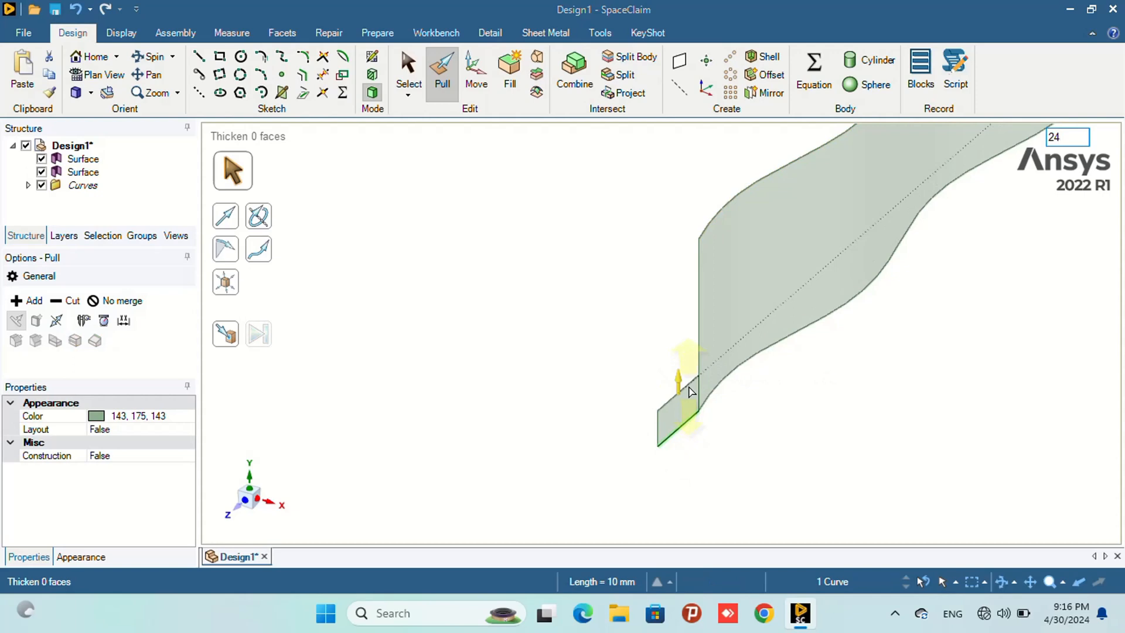
key("Return")
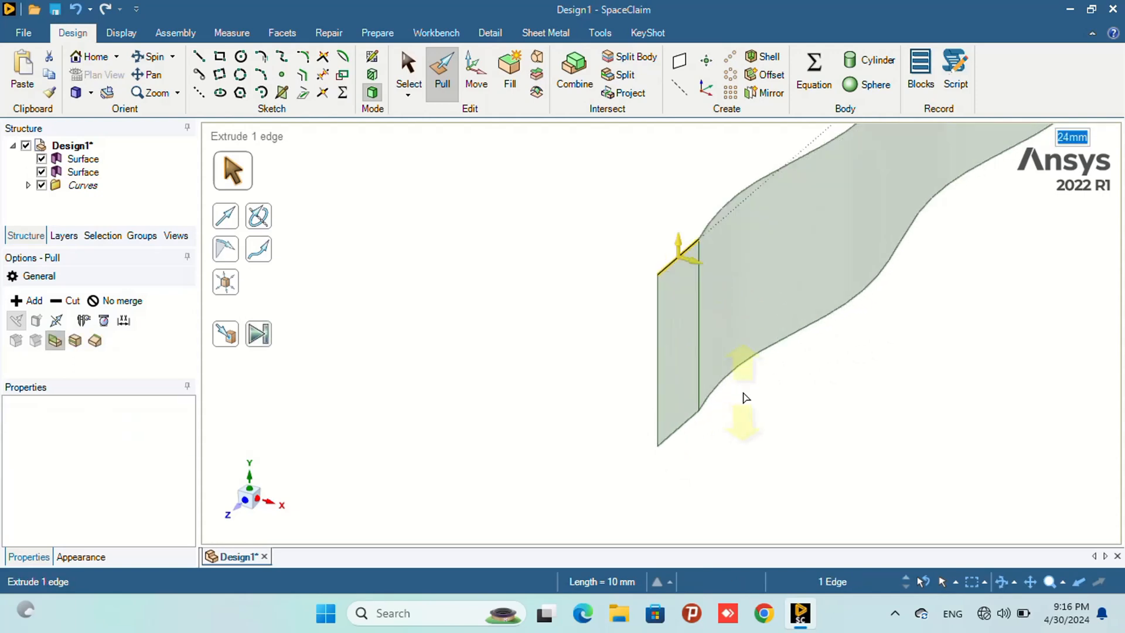
- Pull the straight line at the origin end of the sine curve into a 24 mm surface
scroll(743, 392, "down", 10)
scroll(890, 276, "up", 8)
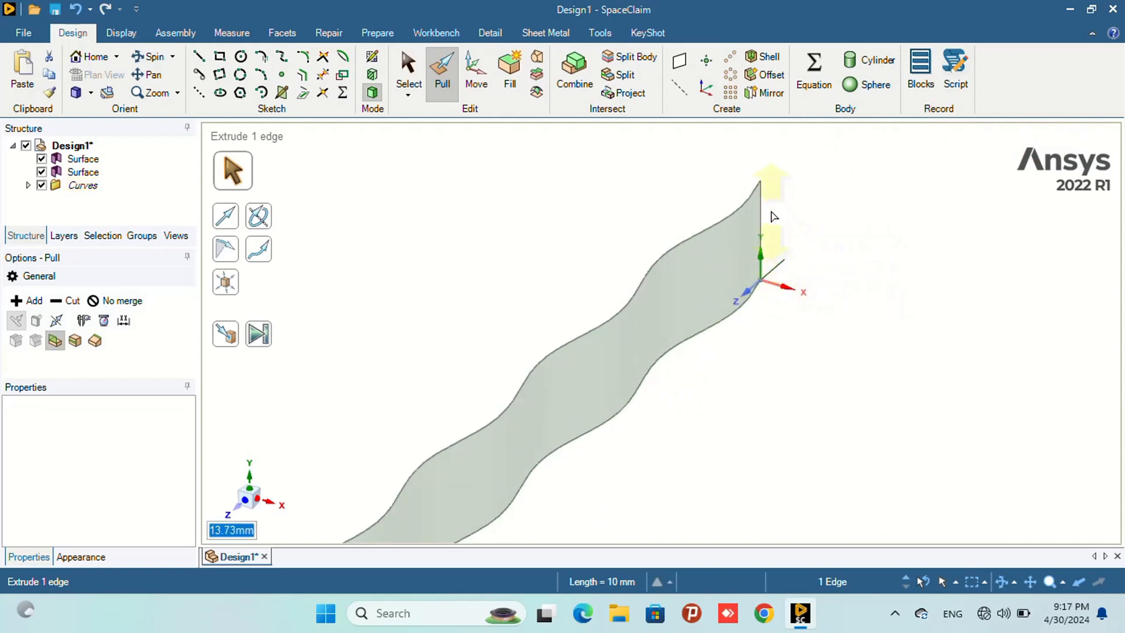
left_click(781, 270)
left_click_drag(781, 269, 778, 214)
type("24")
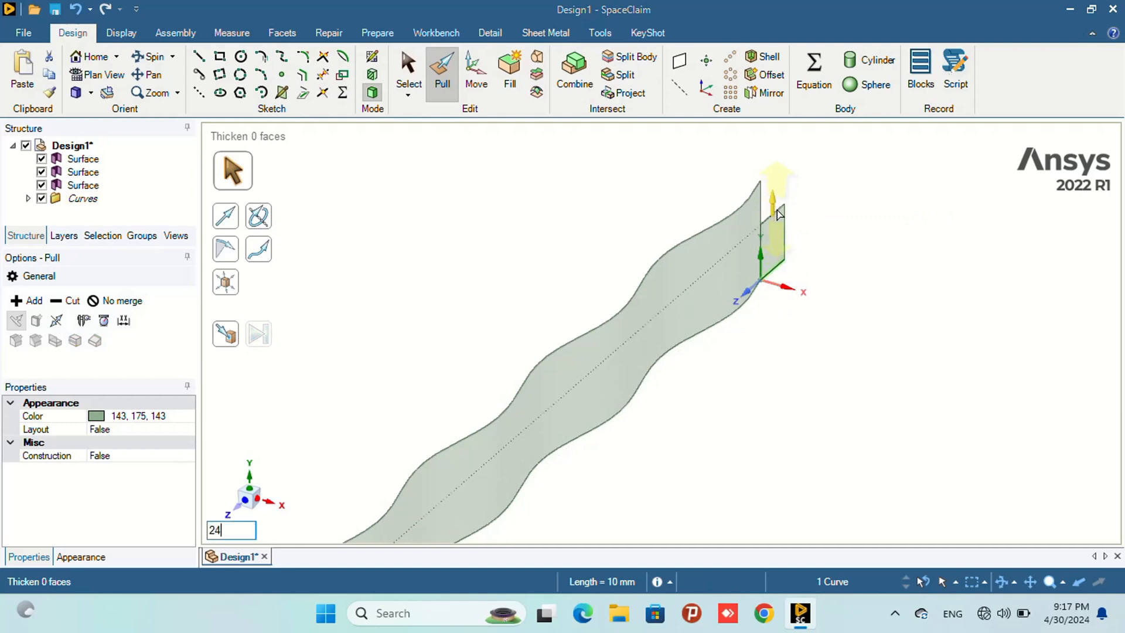
key("Return")
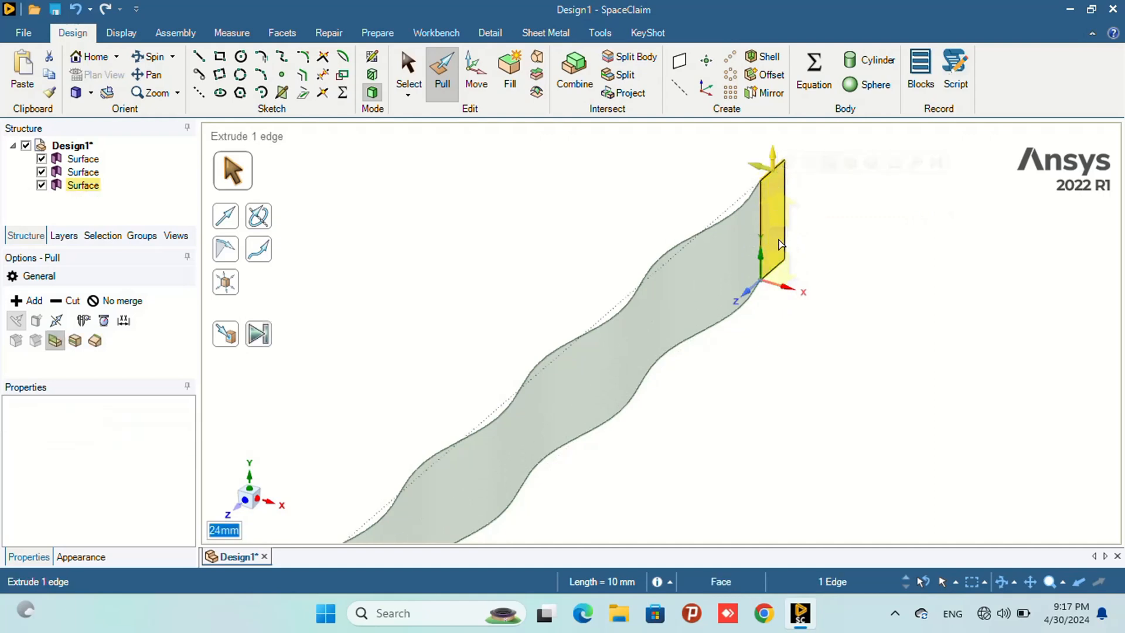
scroll(777, 222, "down", 5)
scroll(645, 346, "up", 8)
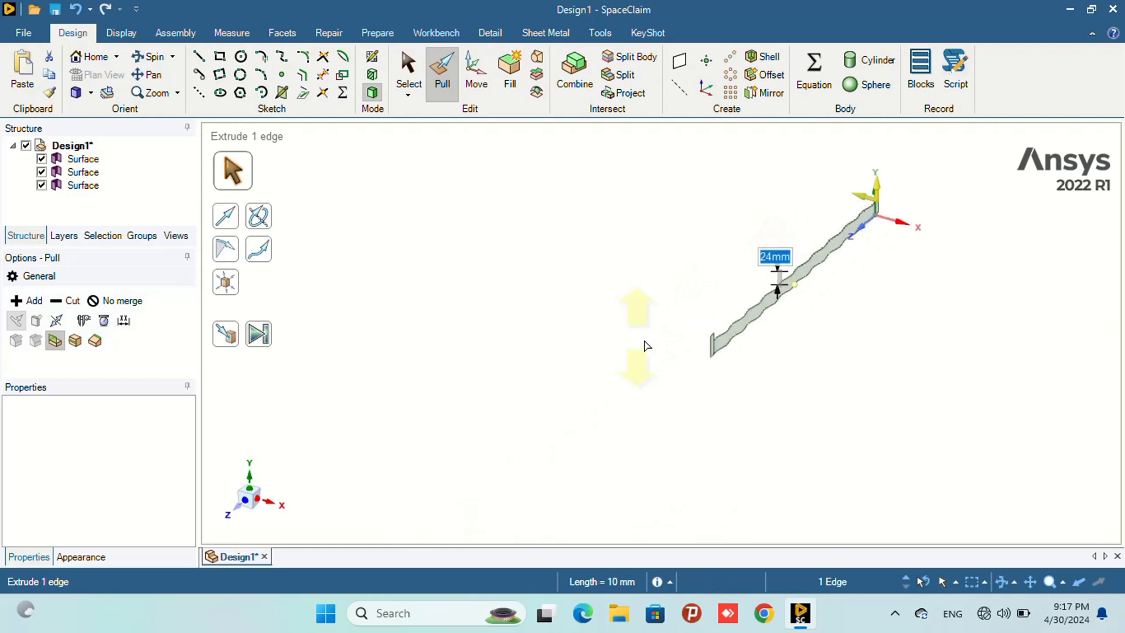
scroll(624, 366, "up", 2)
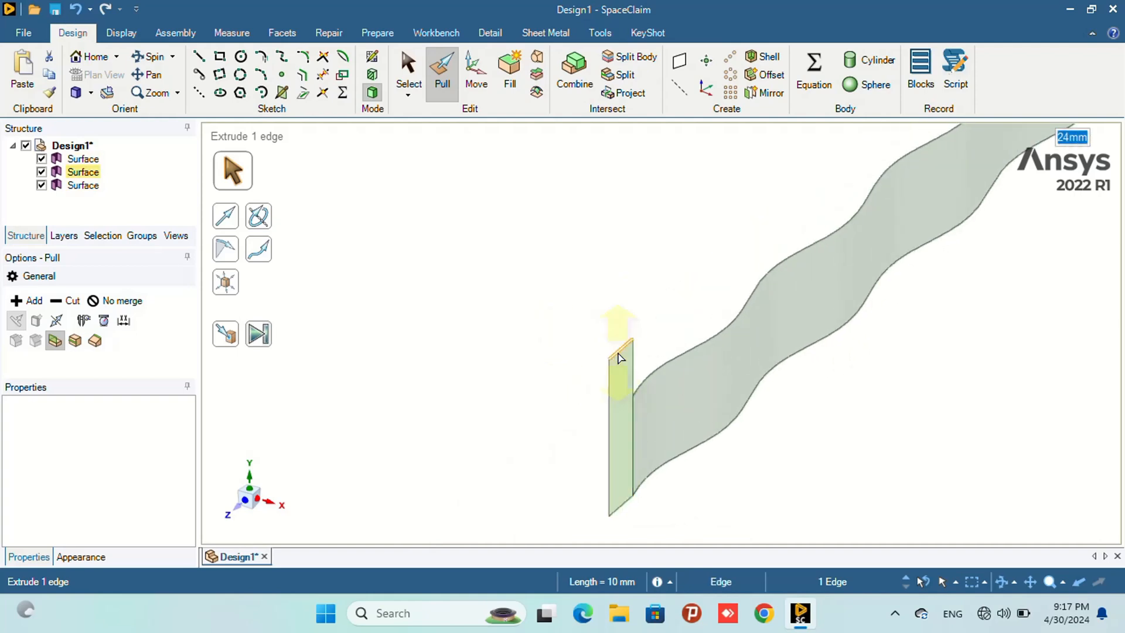
key("Escape")
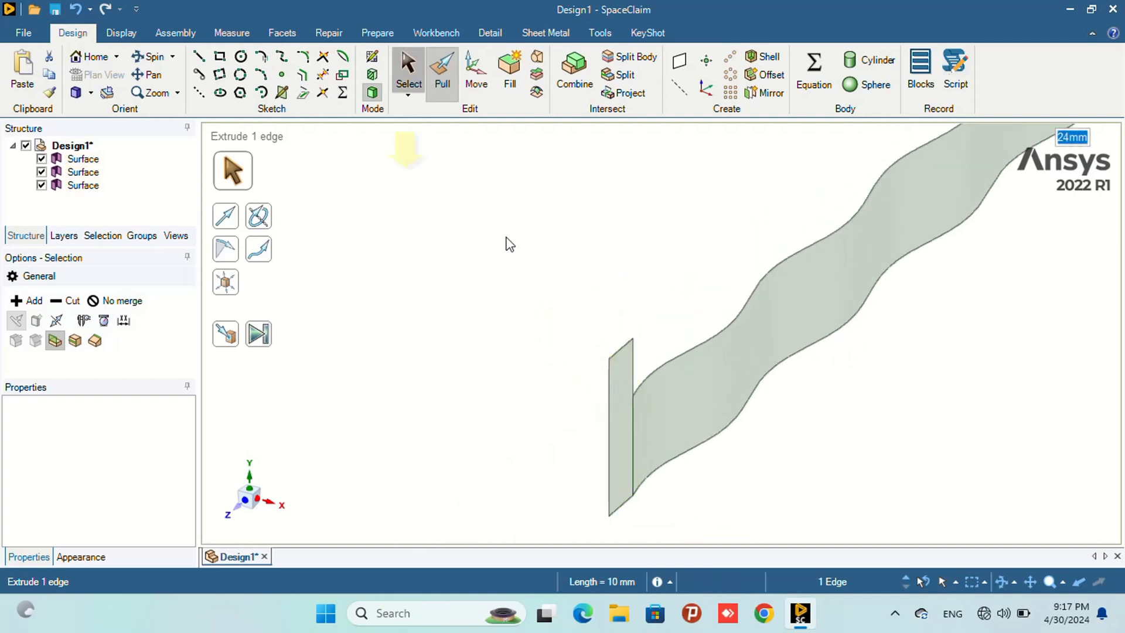
left_click(620, 419)
right_click(621, 415)
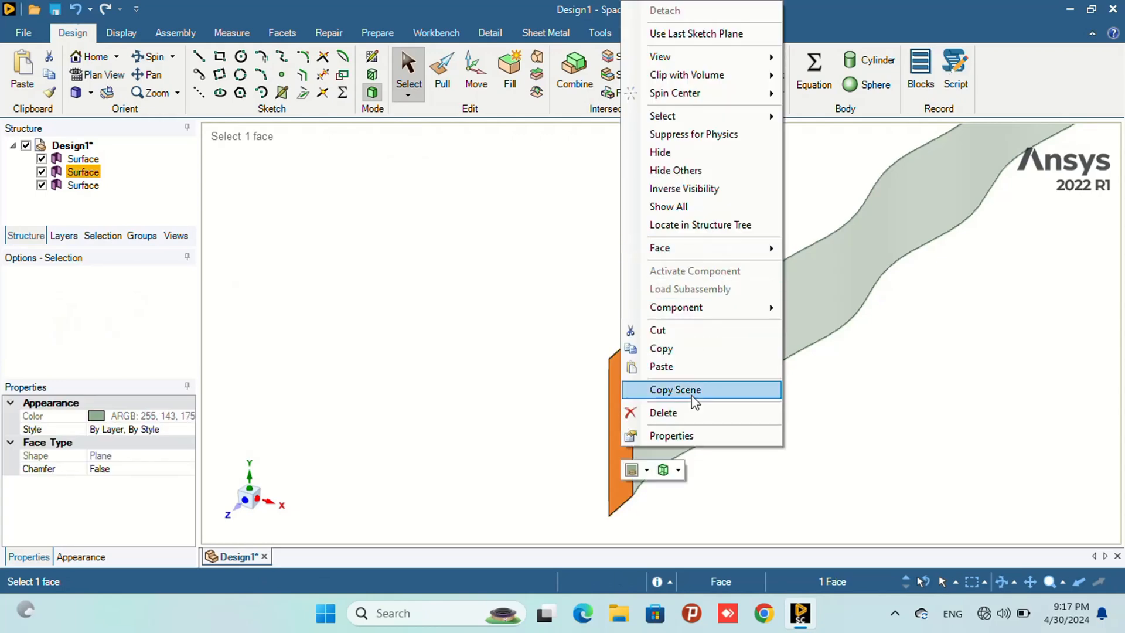
left_click(691, 412)
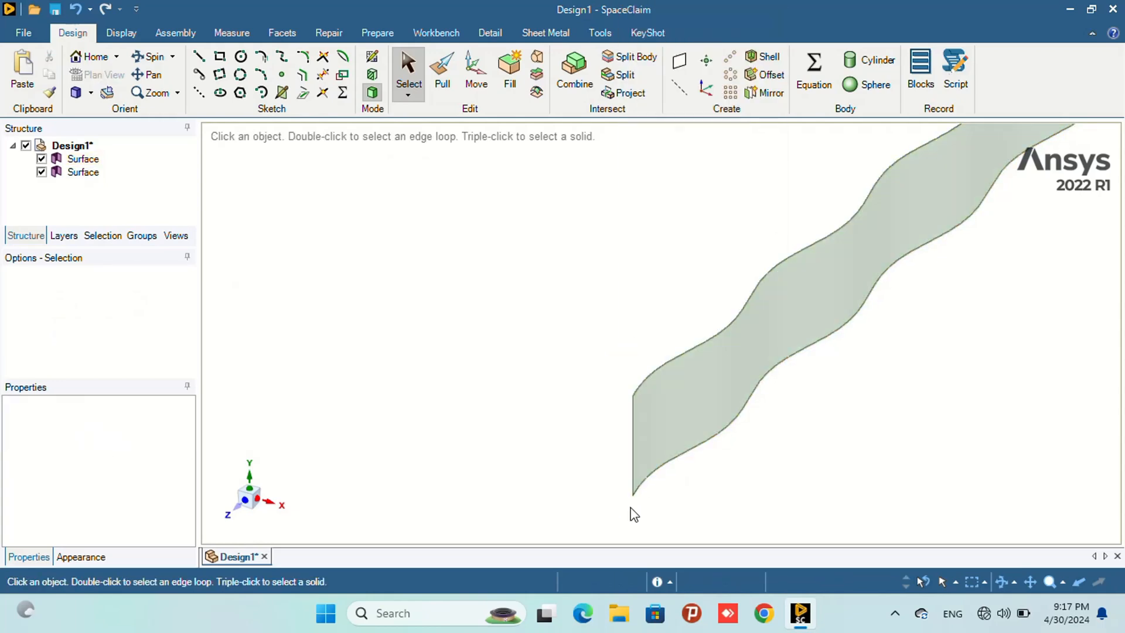
key("ctrl+z")
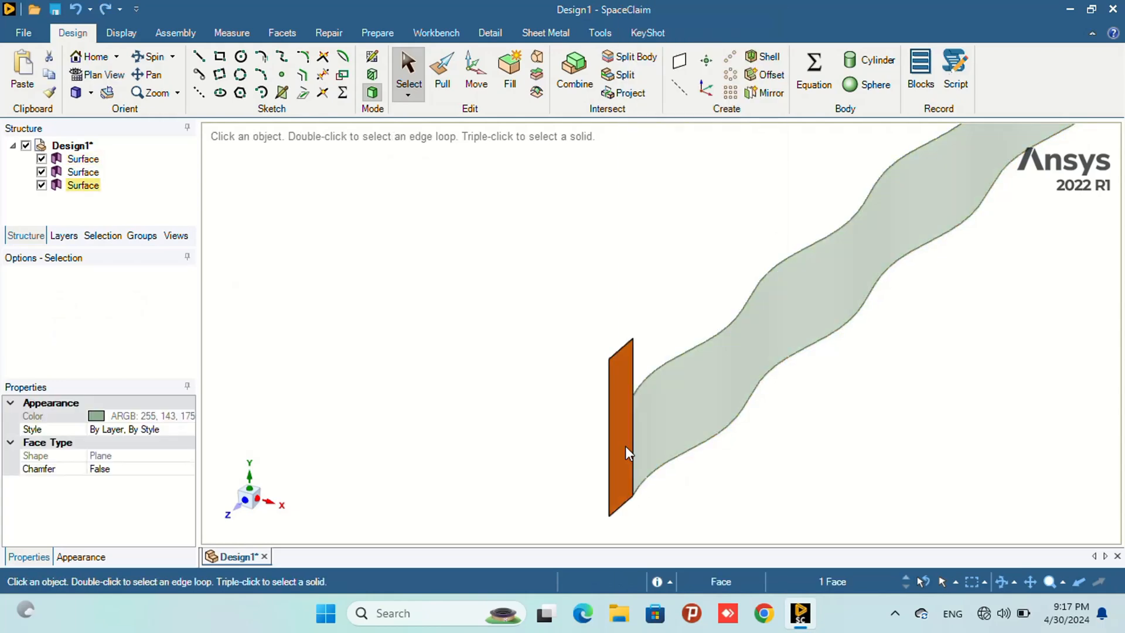
- Extend the top edge of the far-end surface by 13.93 mm with Pull
left_click(624, 351)
left_click(608, 381)
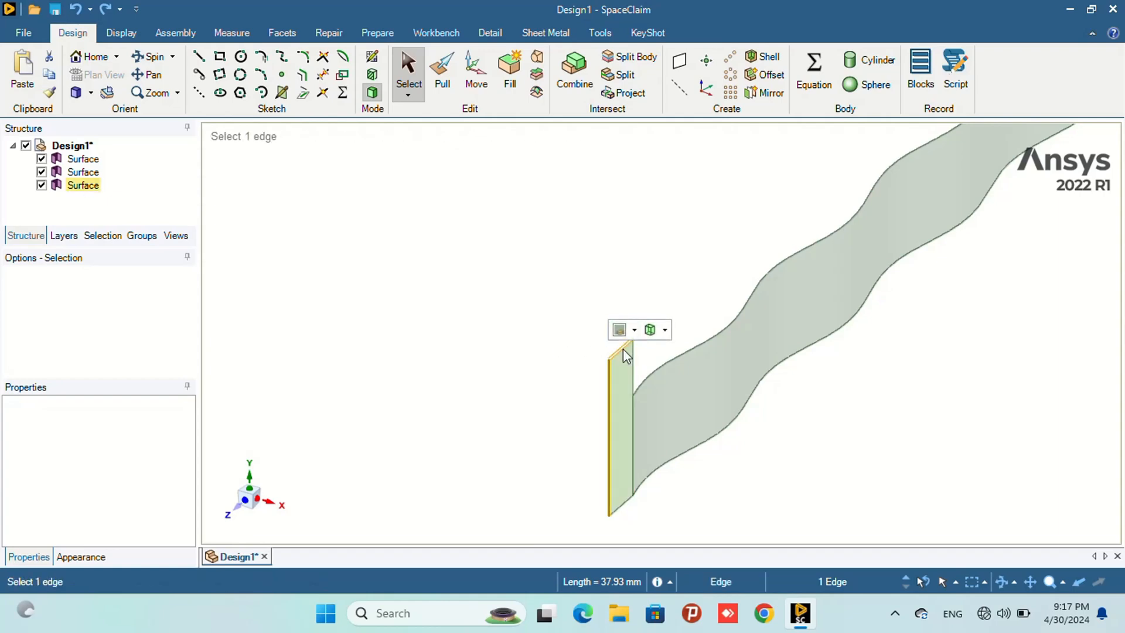
left_click(442, 76)
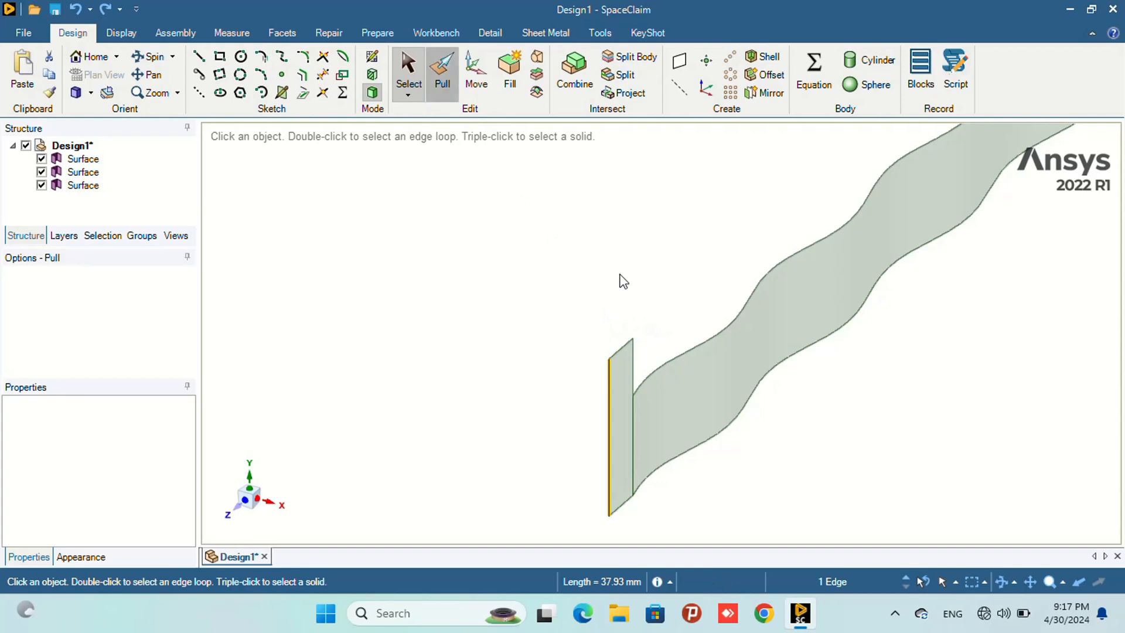
left_click(624, 351)
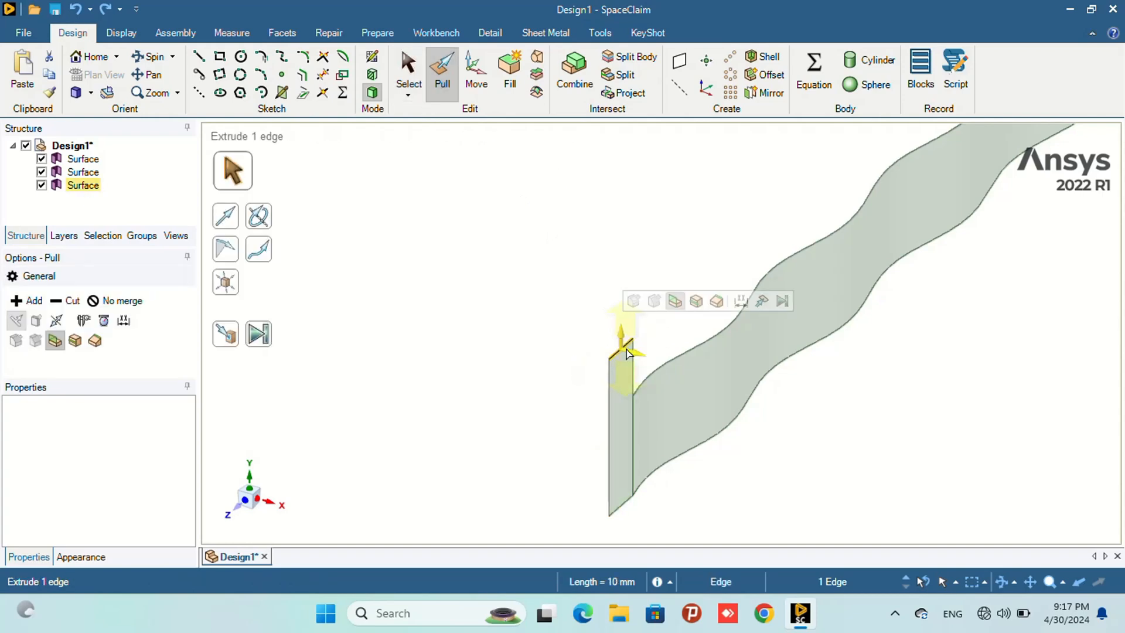
left_click_drag(621, 329, 622, 344)
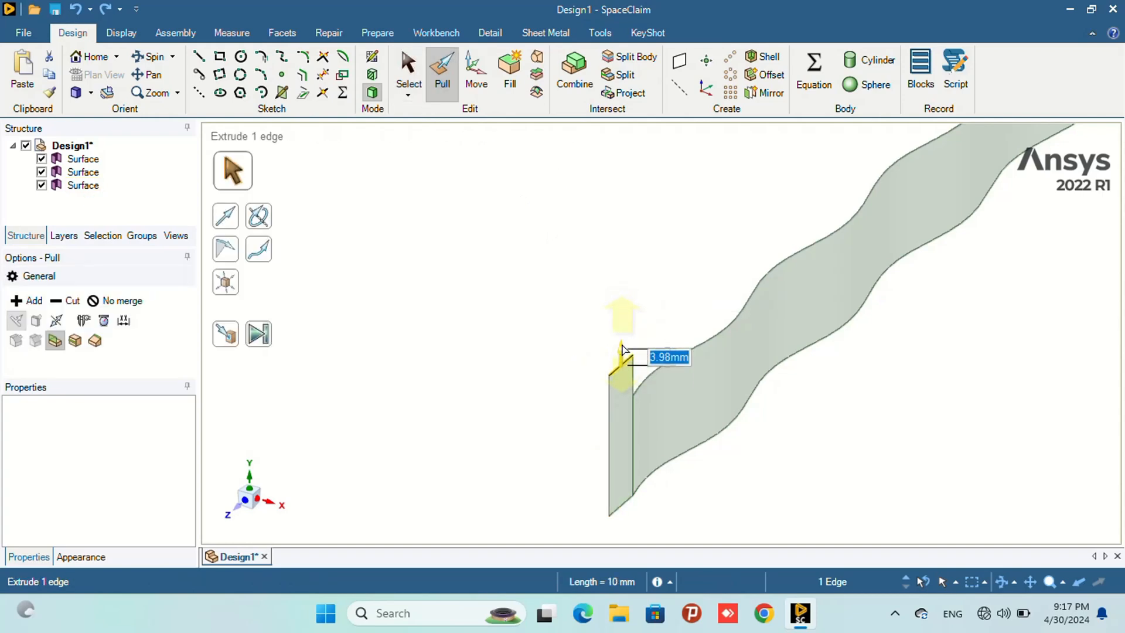
type("13")
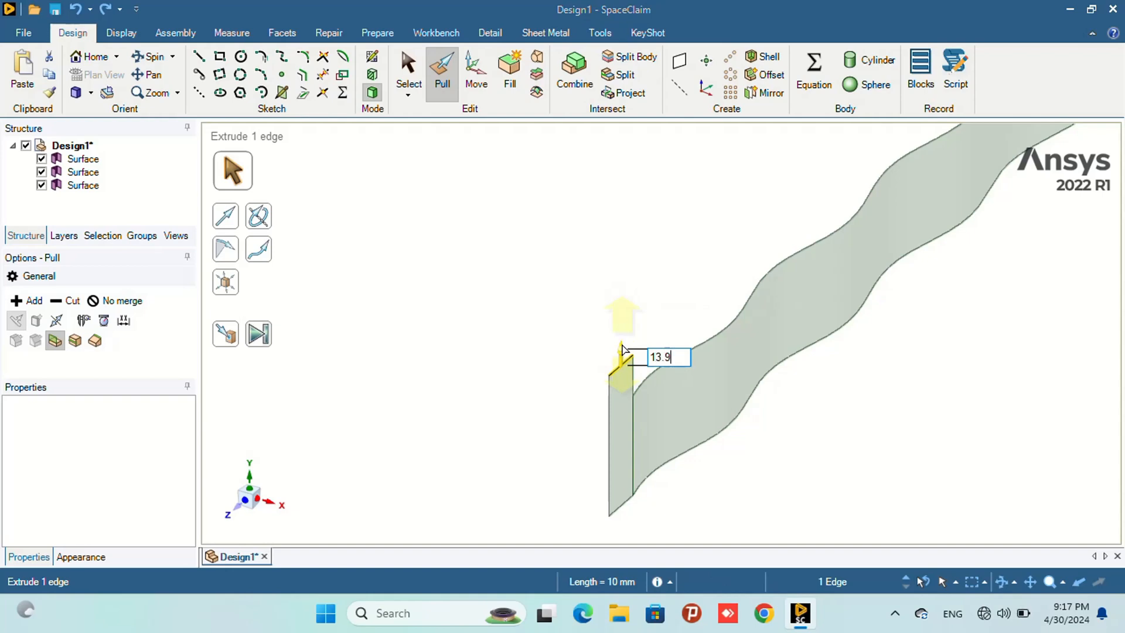
type(".93")
key("Return")
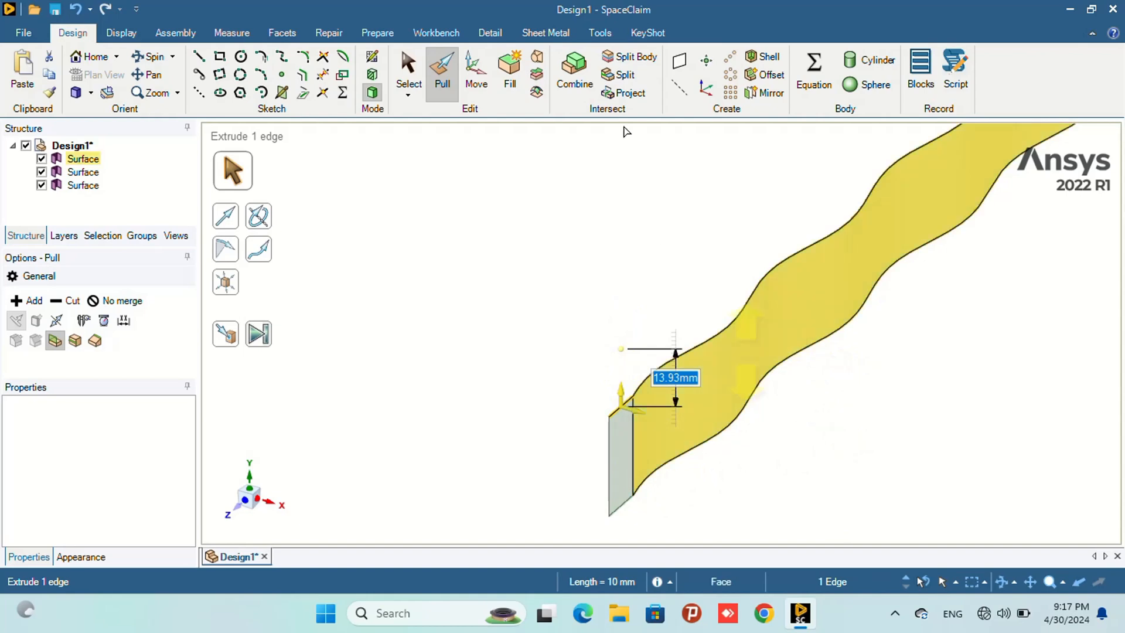
key("s")
scroll(838, 387, "down", 2)
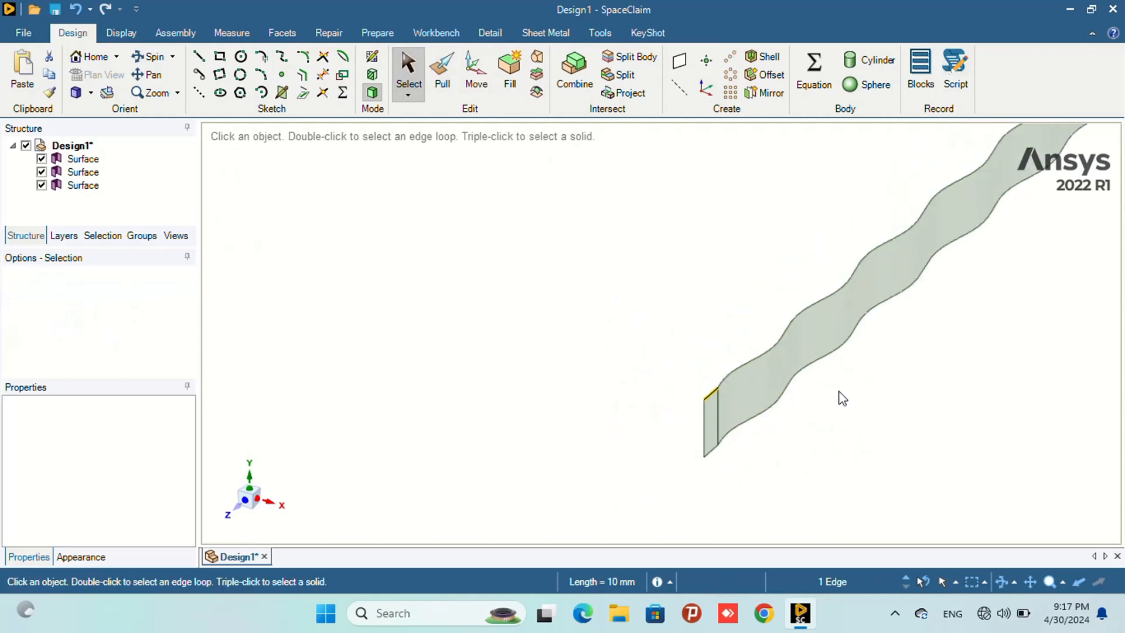
scroll(841, 390, "down", 1)
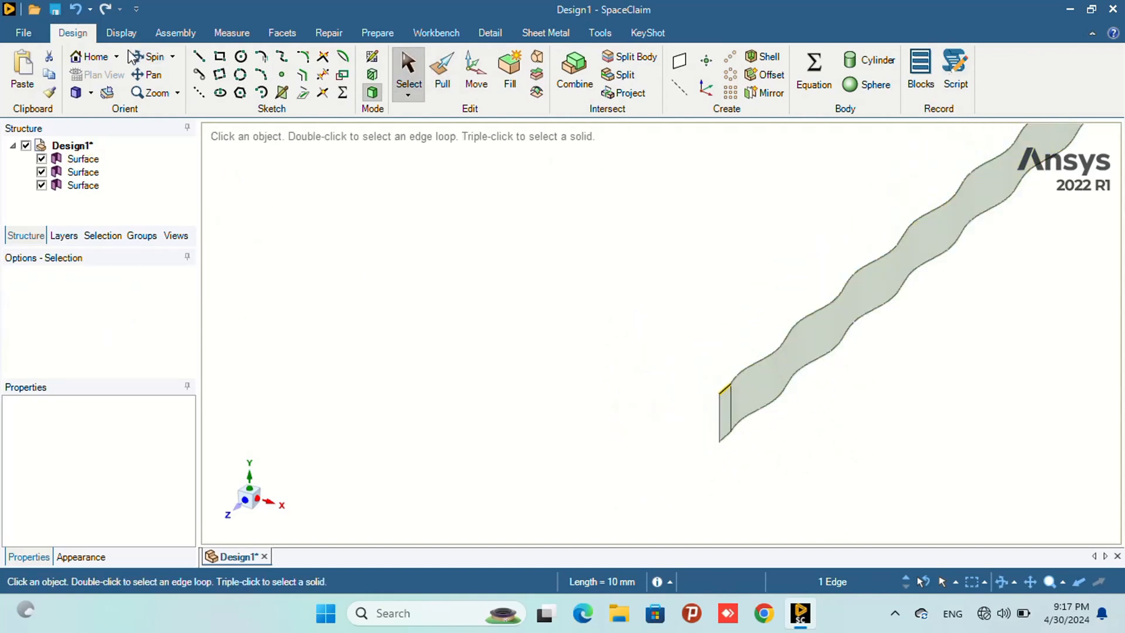
left_click(150, 56)
mouse_move(935, 393)
left_mouse_down()
mouse_move(715, 336)
mouse_move(597, 269)
mouse_move(622, 312)
left_mouse_up()
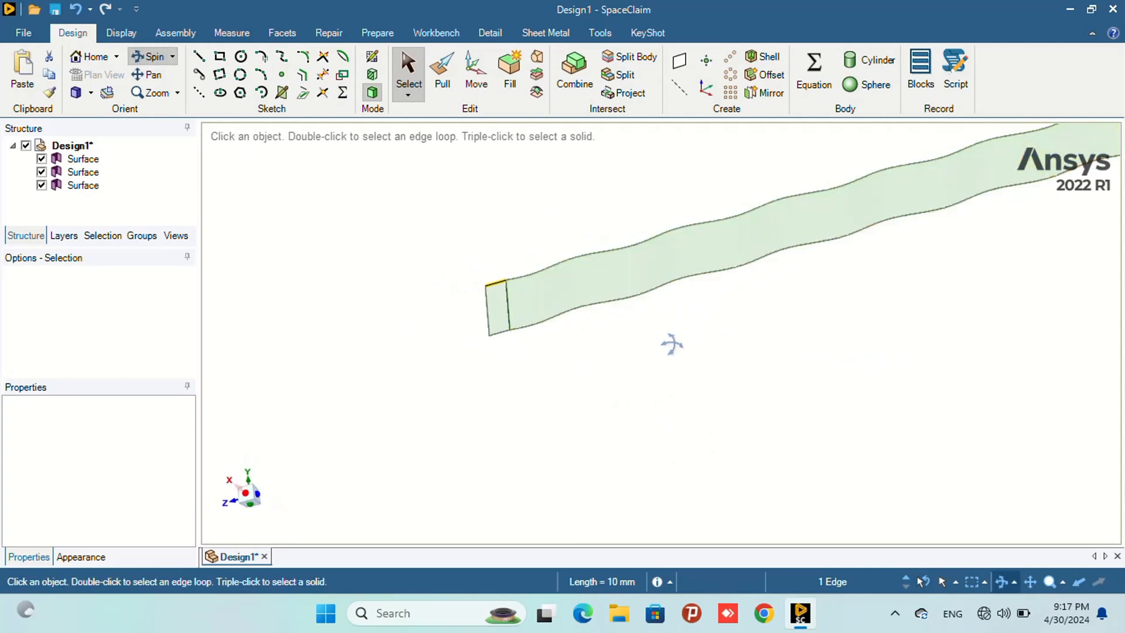
- Thicken the sine-curve surface by 0.5 mm with Pull
mouse_move(733, 369)
left_mouse_down()
mouse_move(926, 419)
mouse_move(909, 371)
mouse_move(728, 261)
left_mouse_up()
mouse_move(574, 457)
left_mouse_down()
mouse_move(527, 458)
mouse_move(610, 435)
left_mouse_up()
left_click(451, 76)
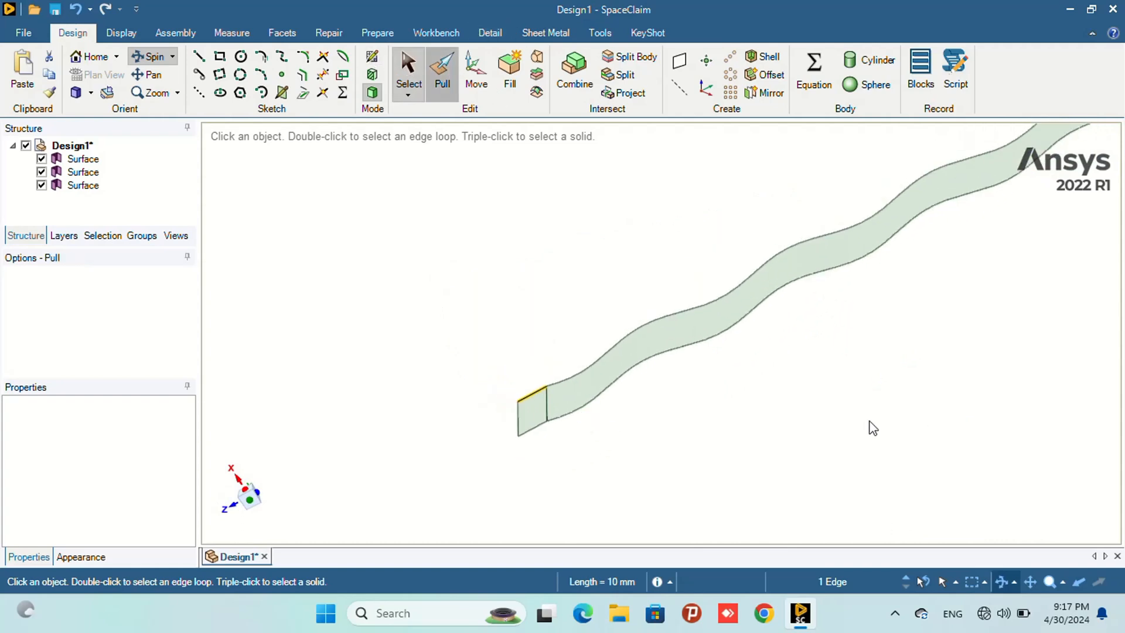
left_click(653, 347)
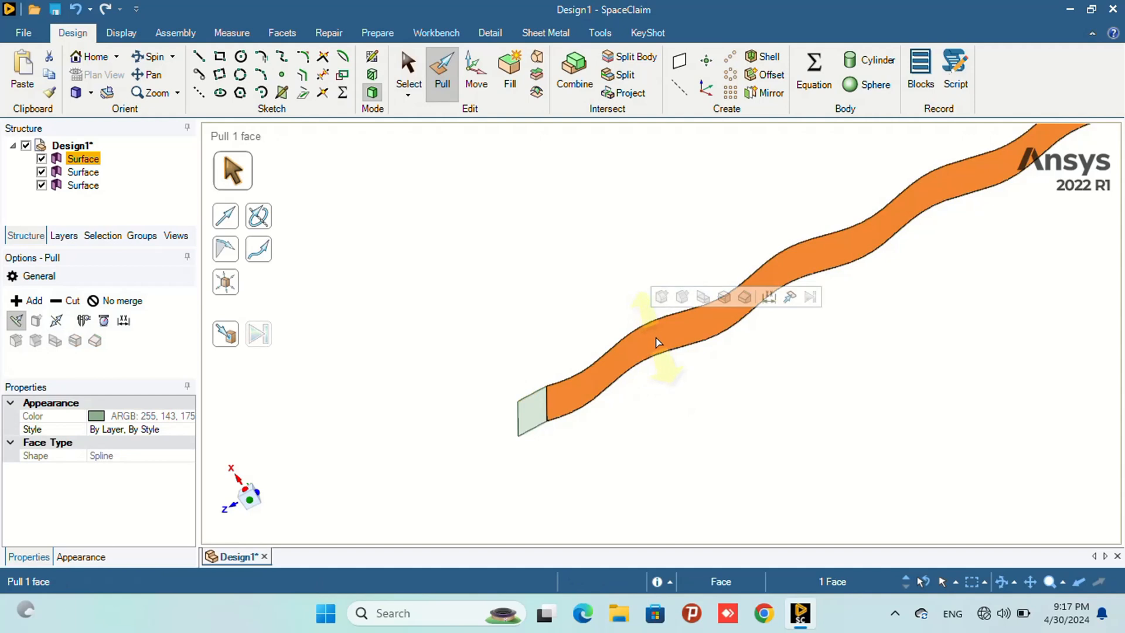
left_click_drag(650, 334, 657, 331)
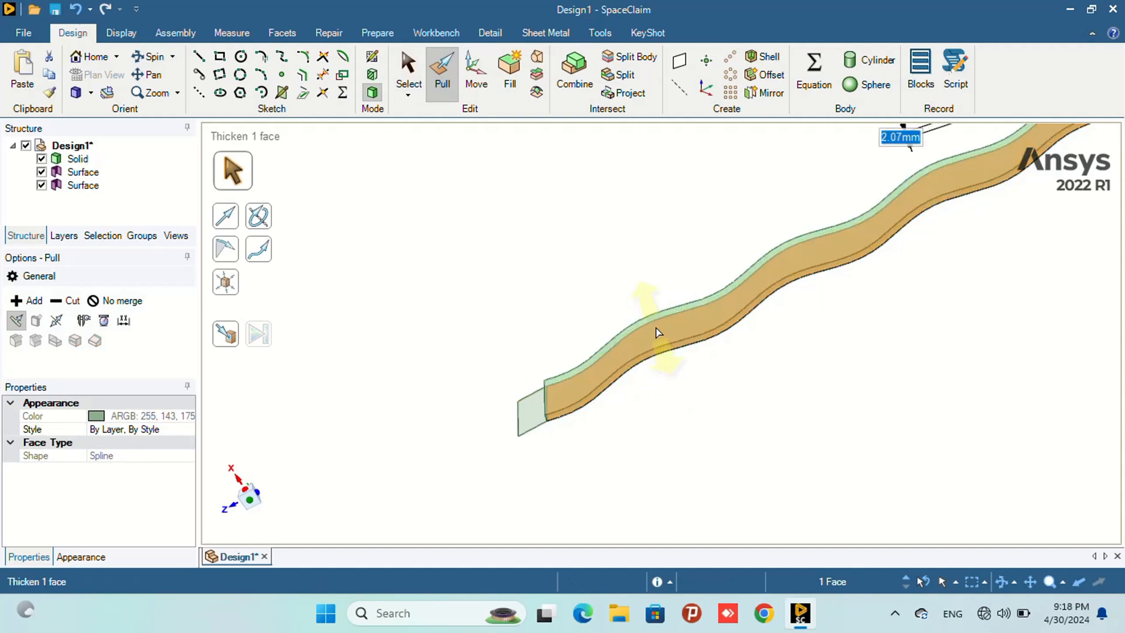
type("0.")
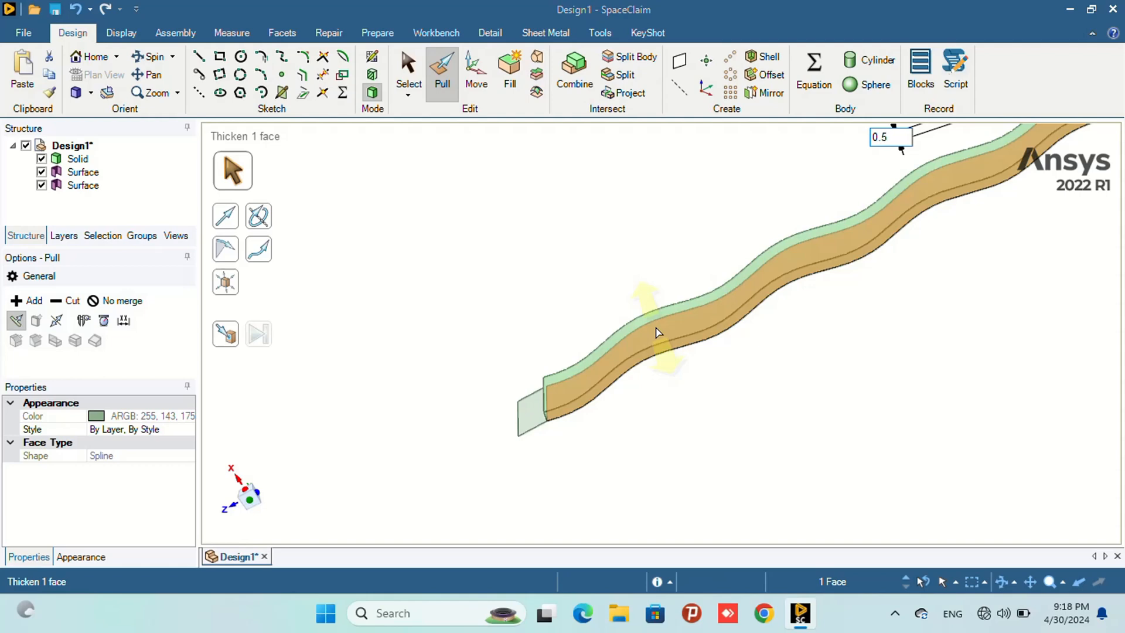
type("5")
key("Return")
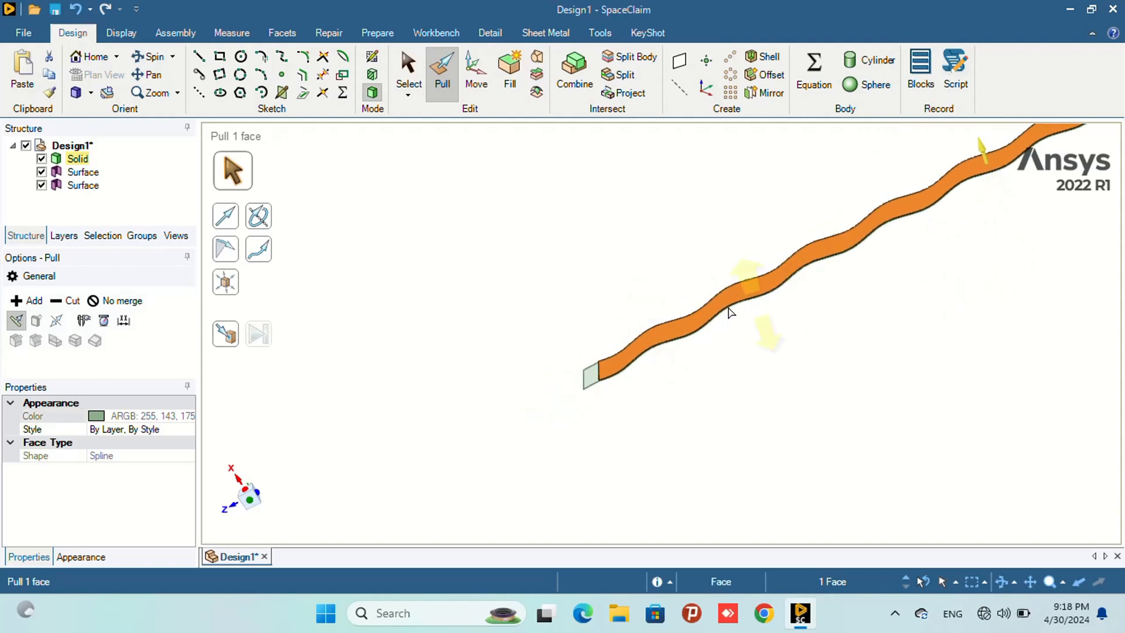
- Thicken the flat surface at the origin end of the sine curve by 0.5 mm
scroll(600, 355, "up", 3)
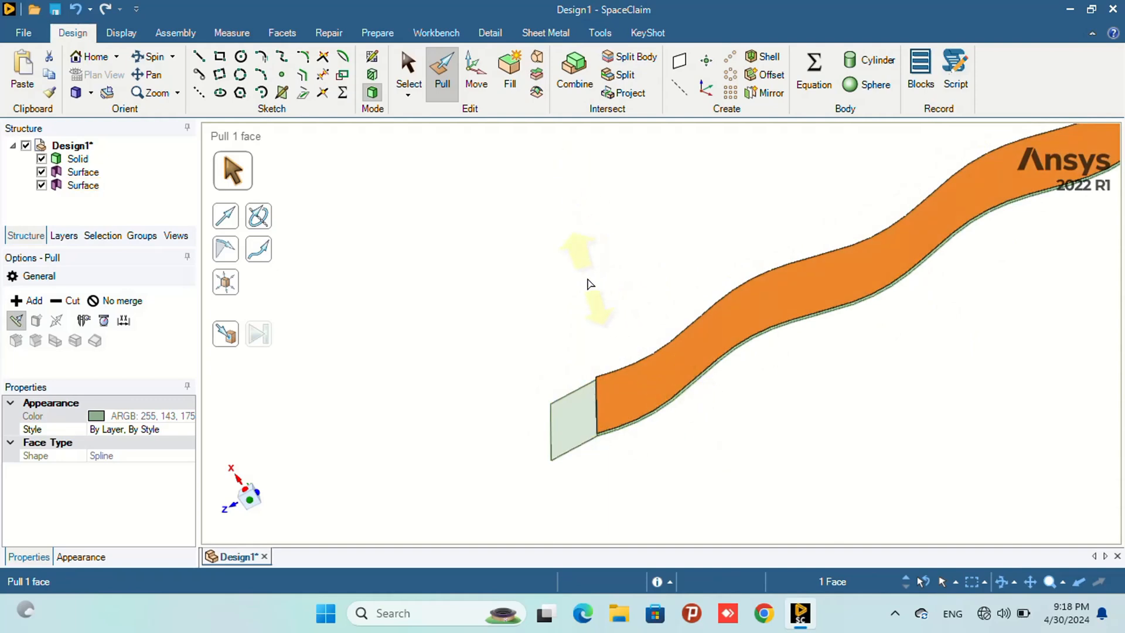
middle_click_drag(590, 283, 439, 258, "shift")
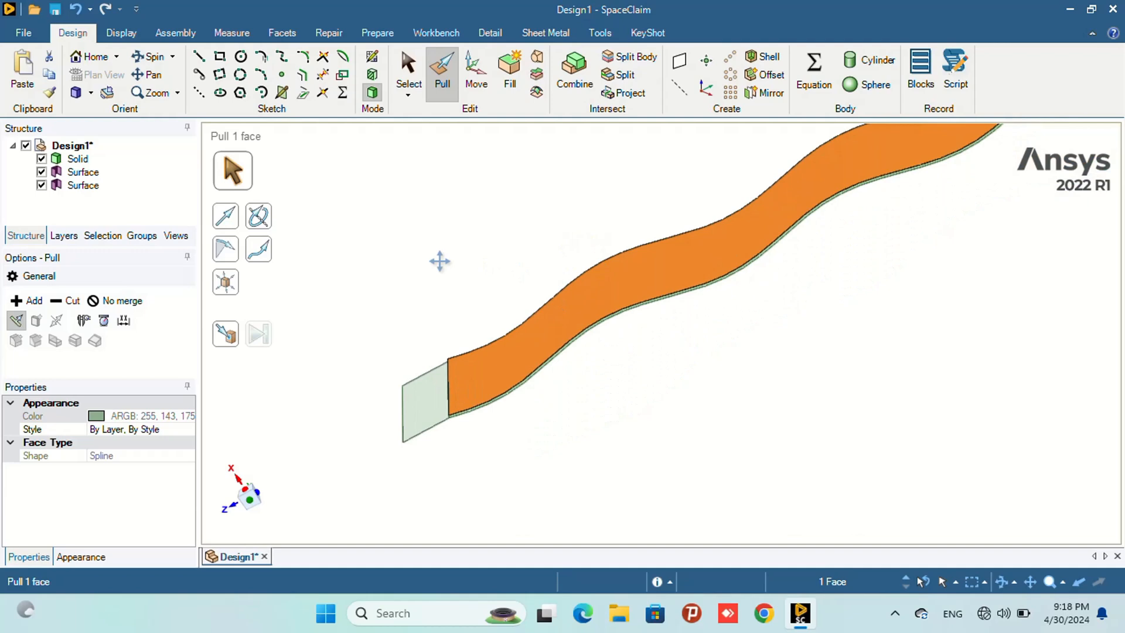
left_click(431, 398)
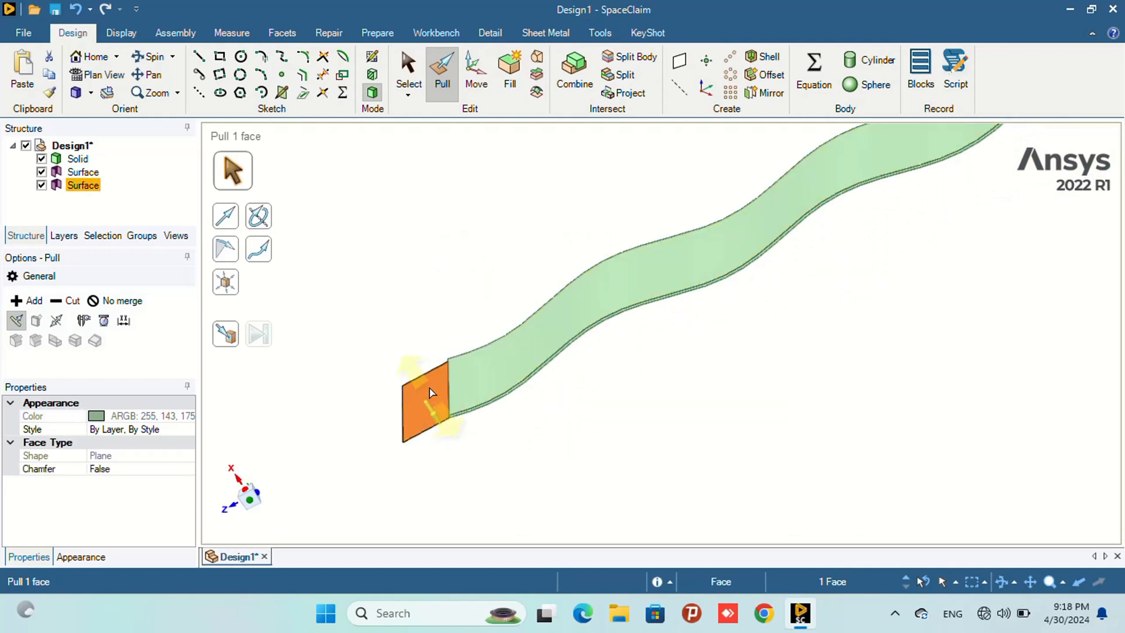
left_click_drag(430, 396, 429, 388)
type("0.")
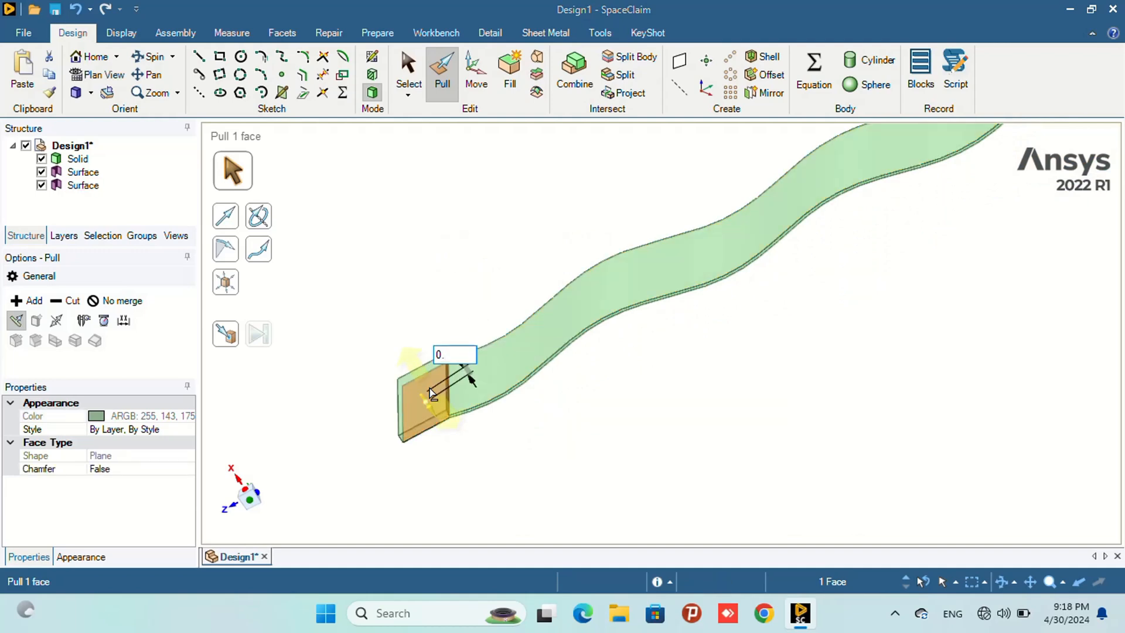
type("5")
key("Return")
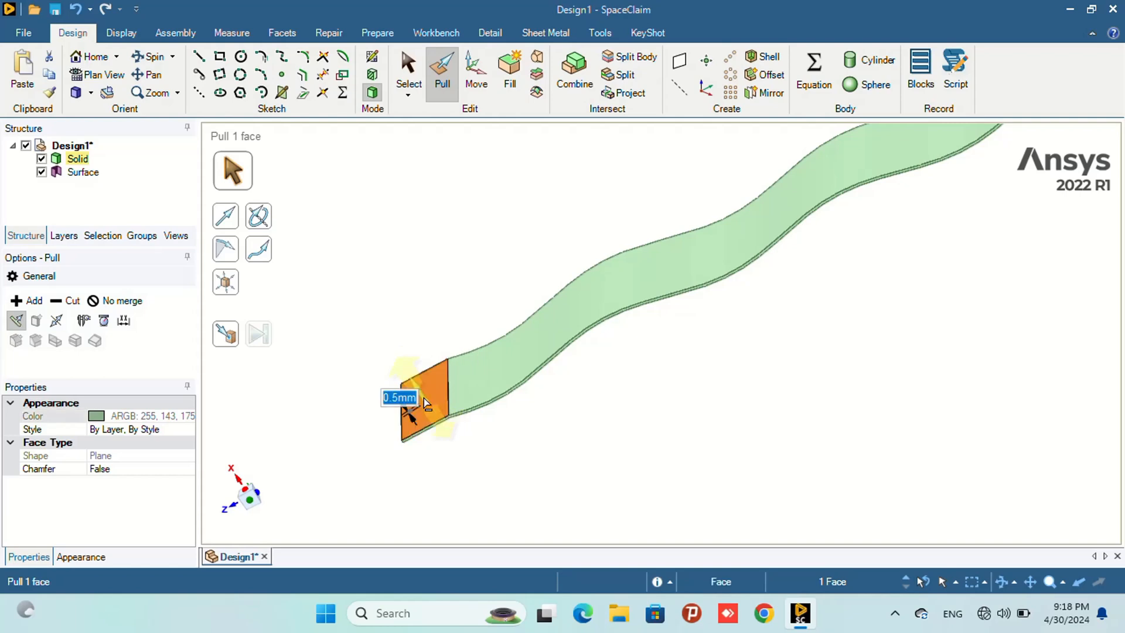
- Thicken the flat surface at the far end of the sine curve by 0.5 mm
scroll(629, 408, "down", 5)
scroll(630, 408, "down", 3)
scroll(743, 316, "up", 10)
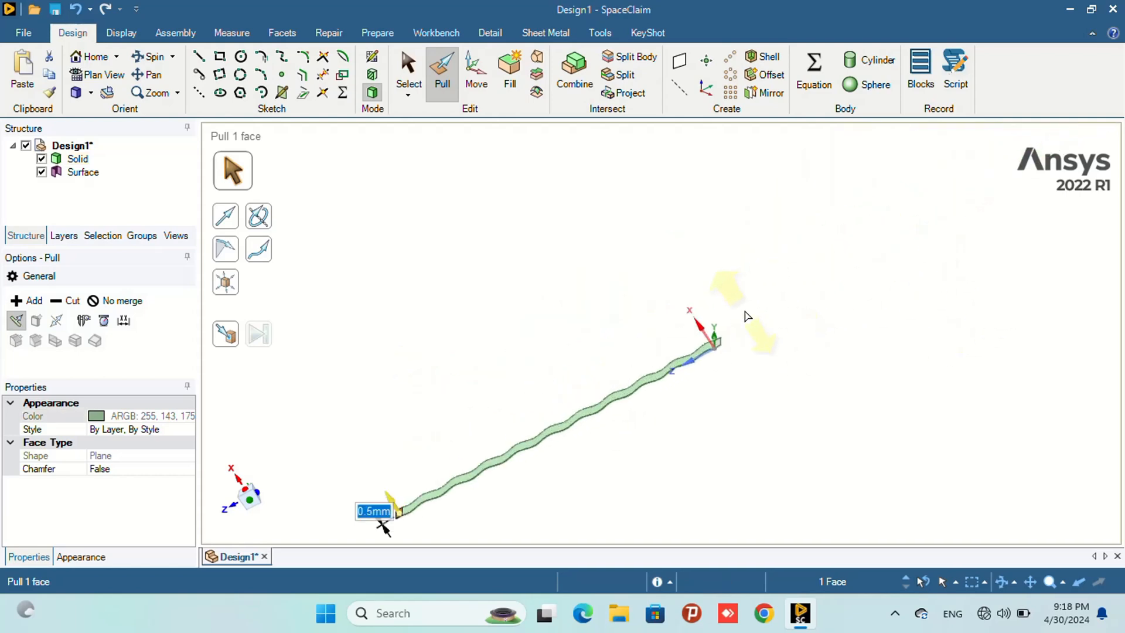
left_click(717, 330)
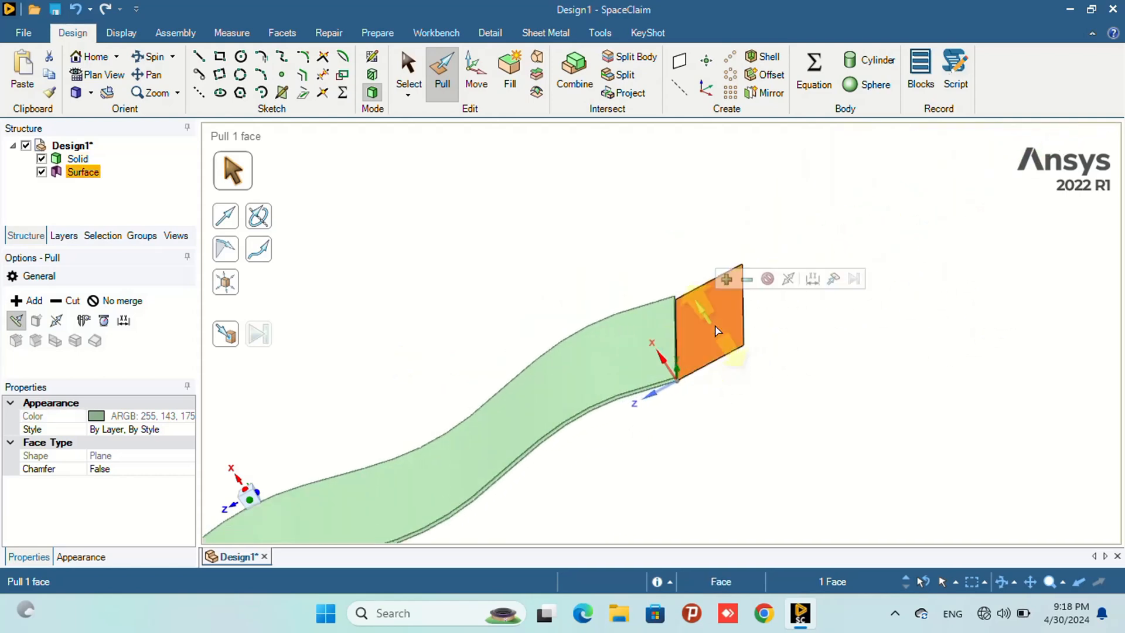
left_click_drag(715, 324, 712, 327)
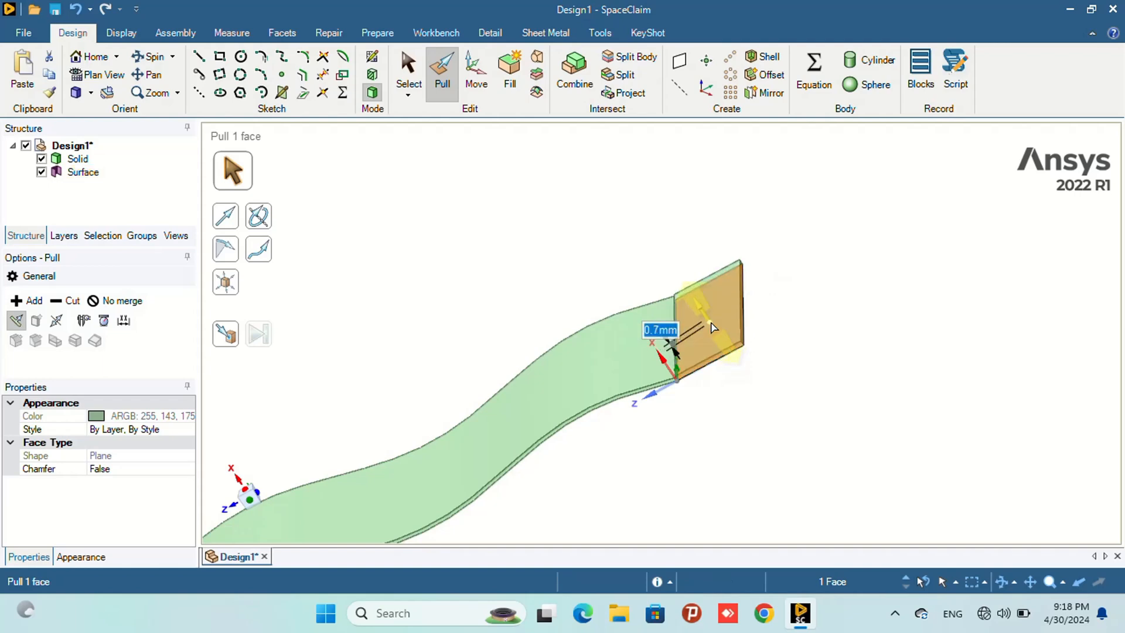
type("0.")
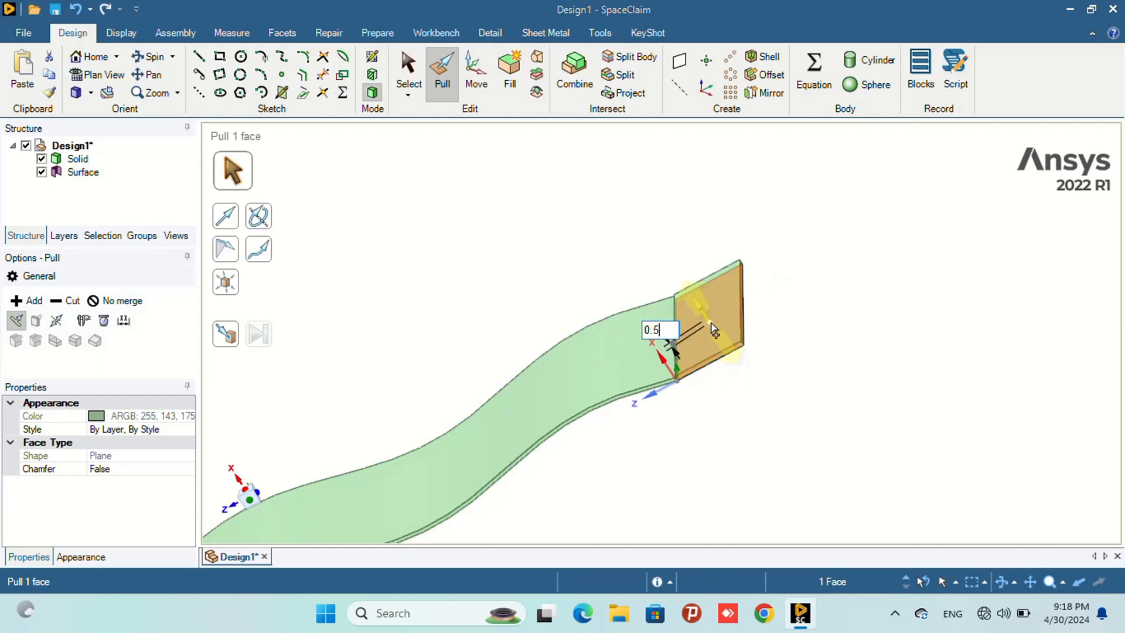
type("5")
key("Return")
- Create a datum plane on the thin end face of the solid at the origin-end section
scroll(656, 375, "down", 5)
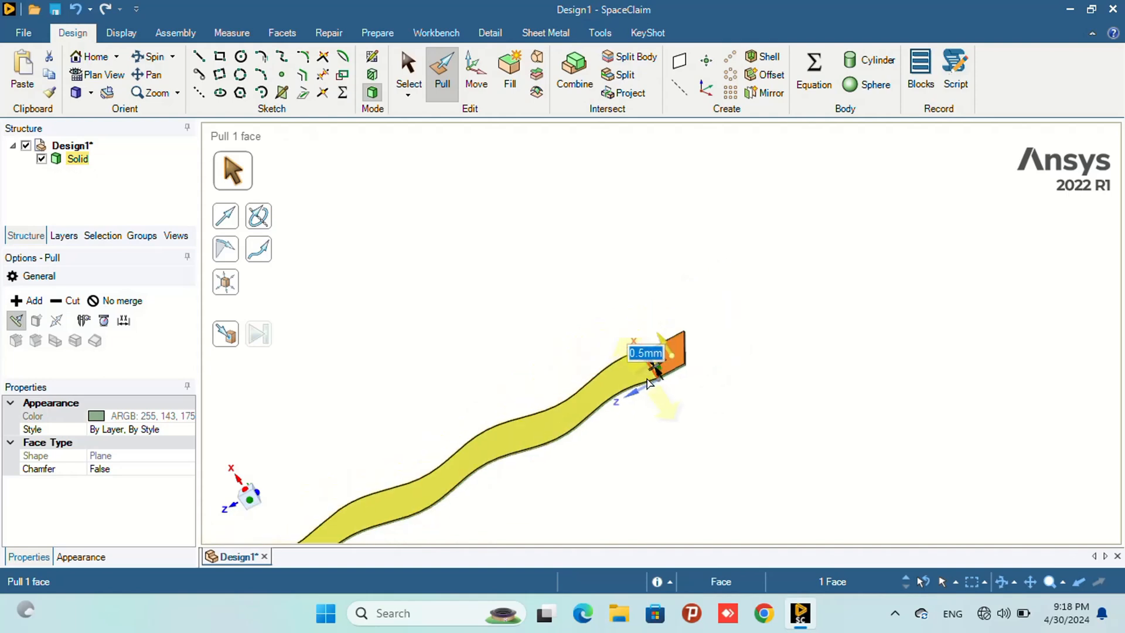
scroll(494, 490, "up", 4)
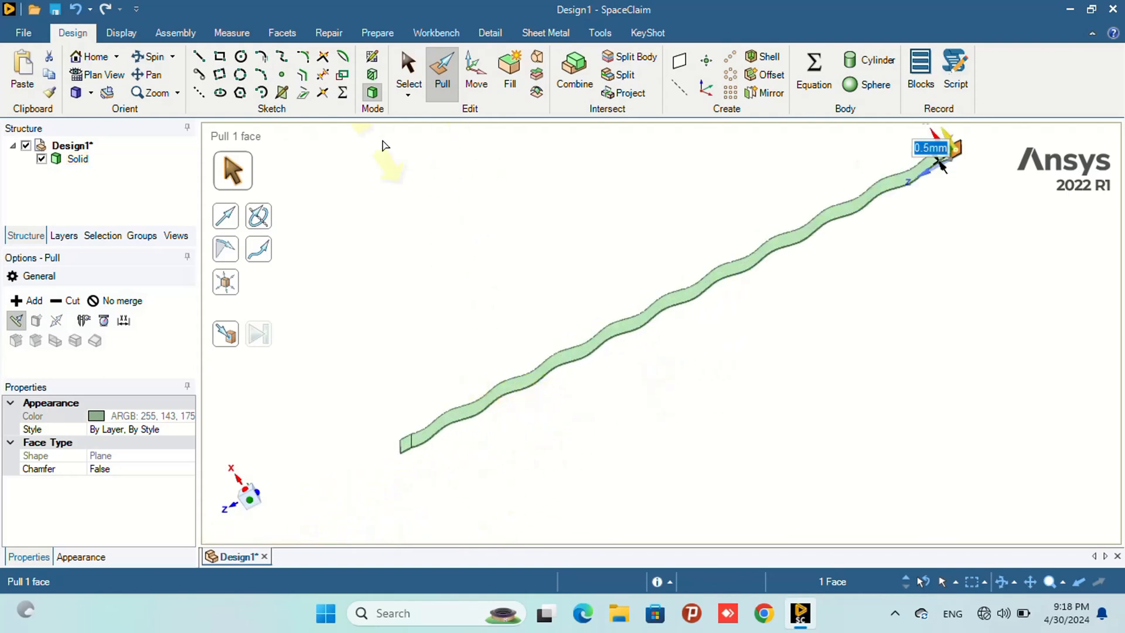
left_click(77, 159)
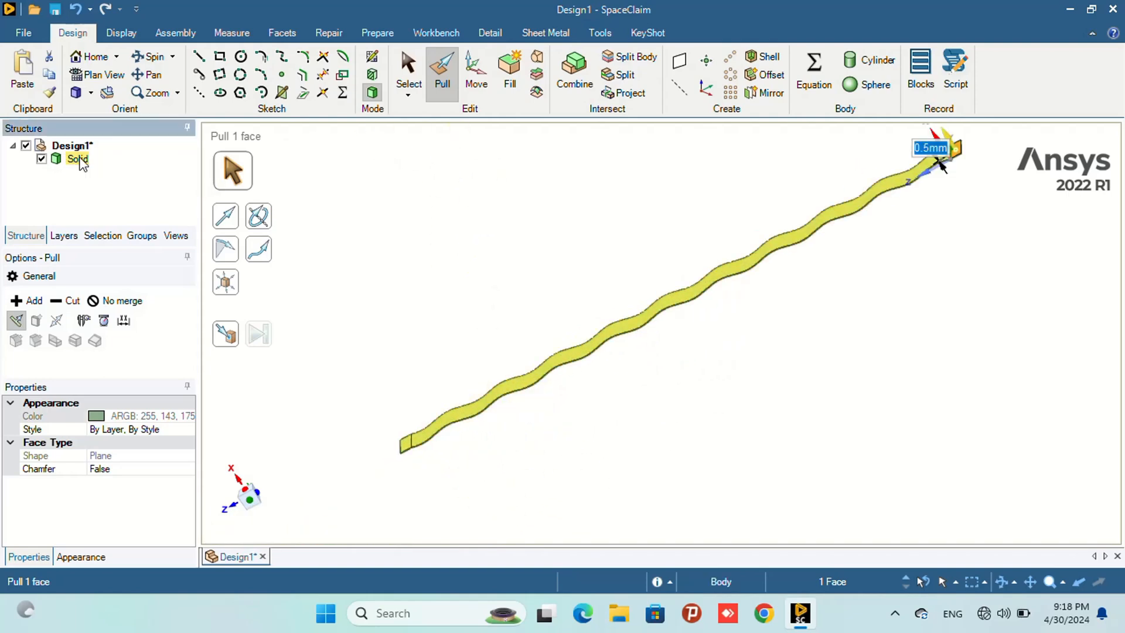
left_click(413, 78)
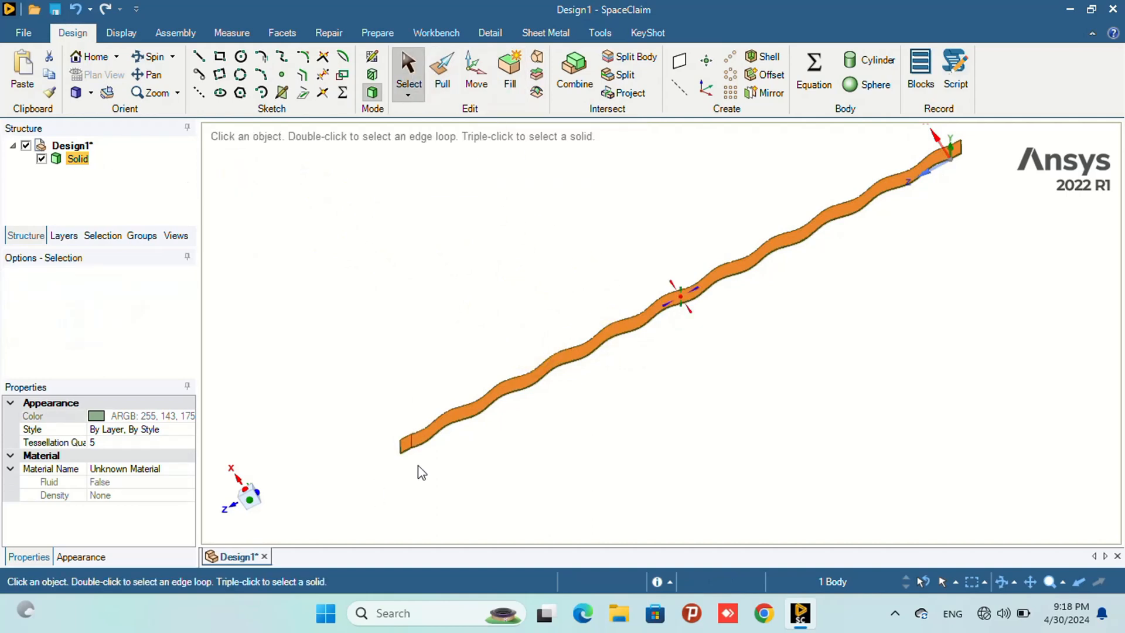
middle_click_drag(419, 469, 588, 442)
scroll(498, 441, "up", 6)
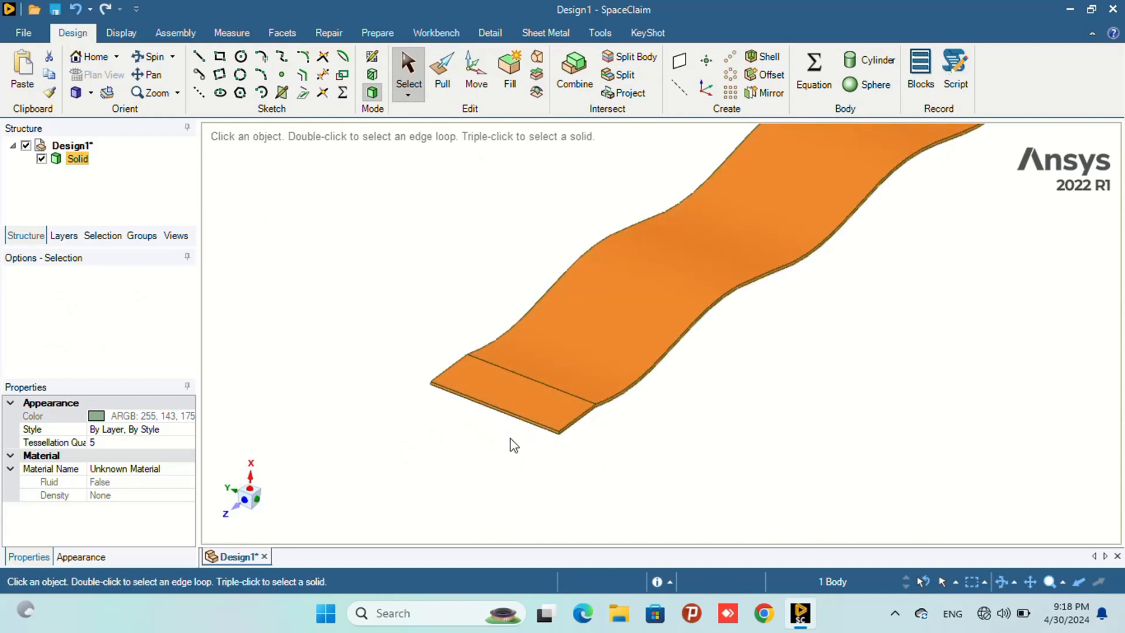
scroll(503, 391, "up", 5)
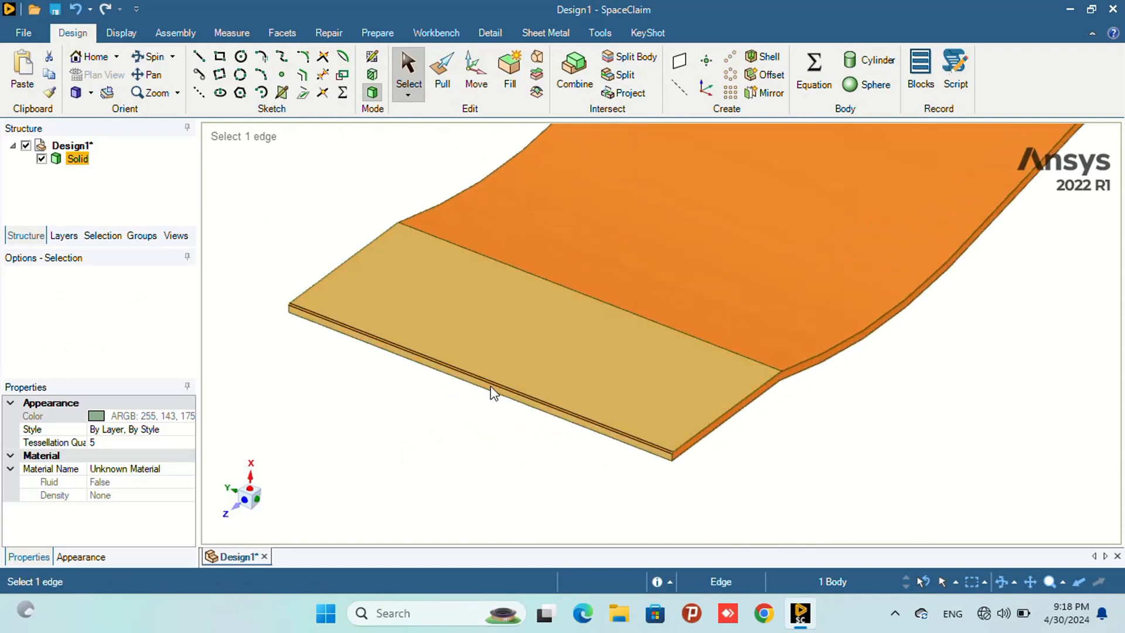
scroll(437, 441, "up", 3)
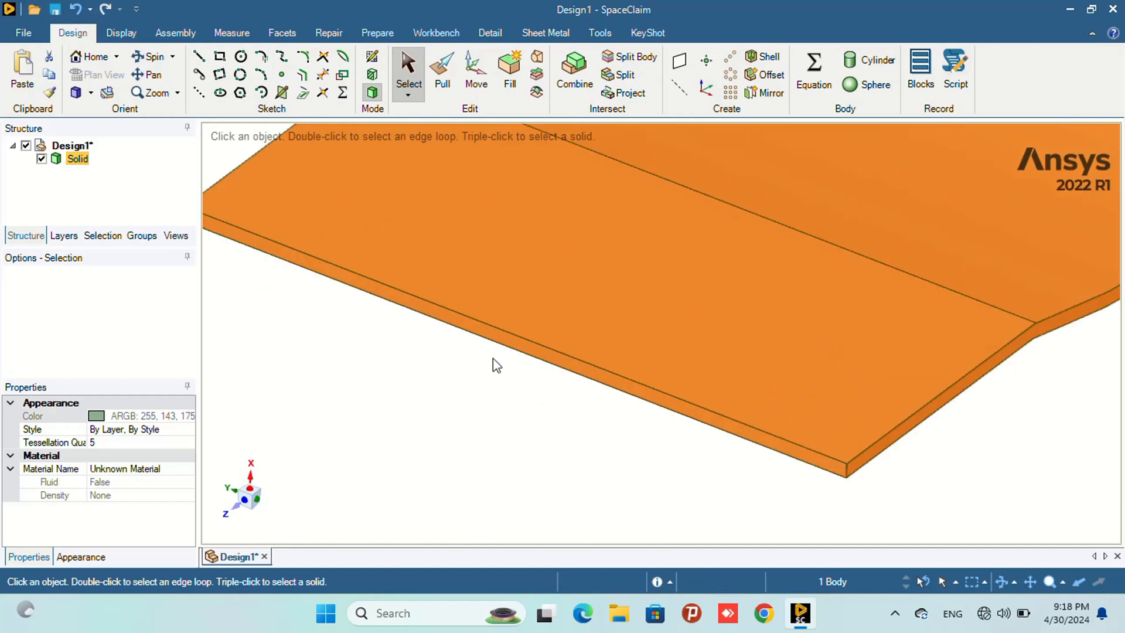
left_click(499, 344)
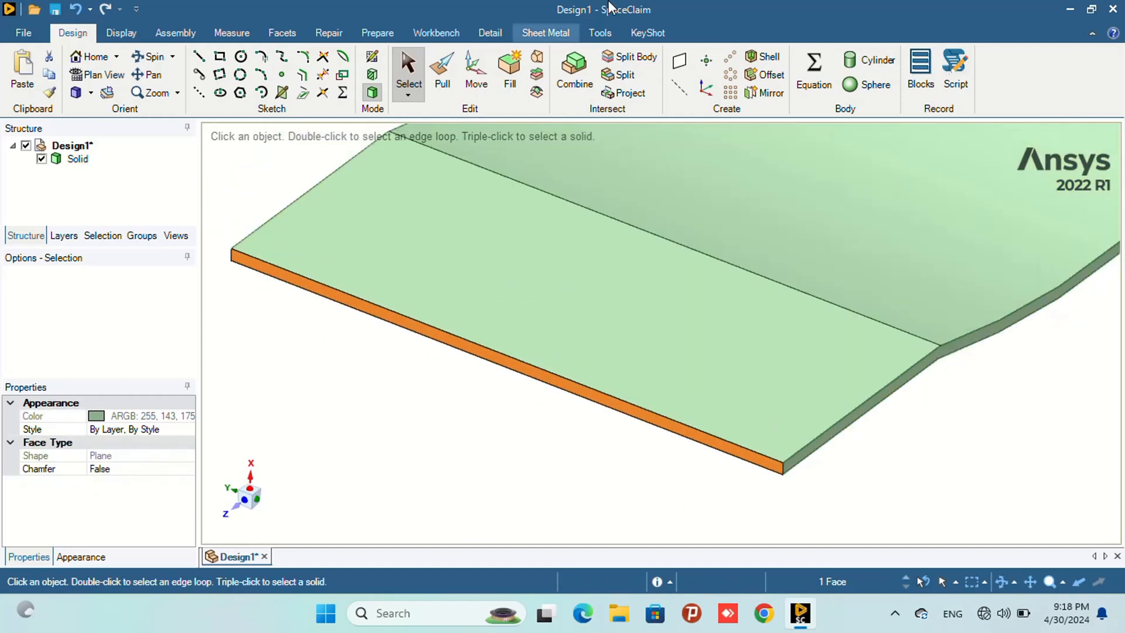
left_click(679, 60)
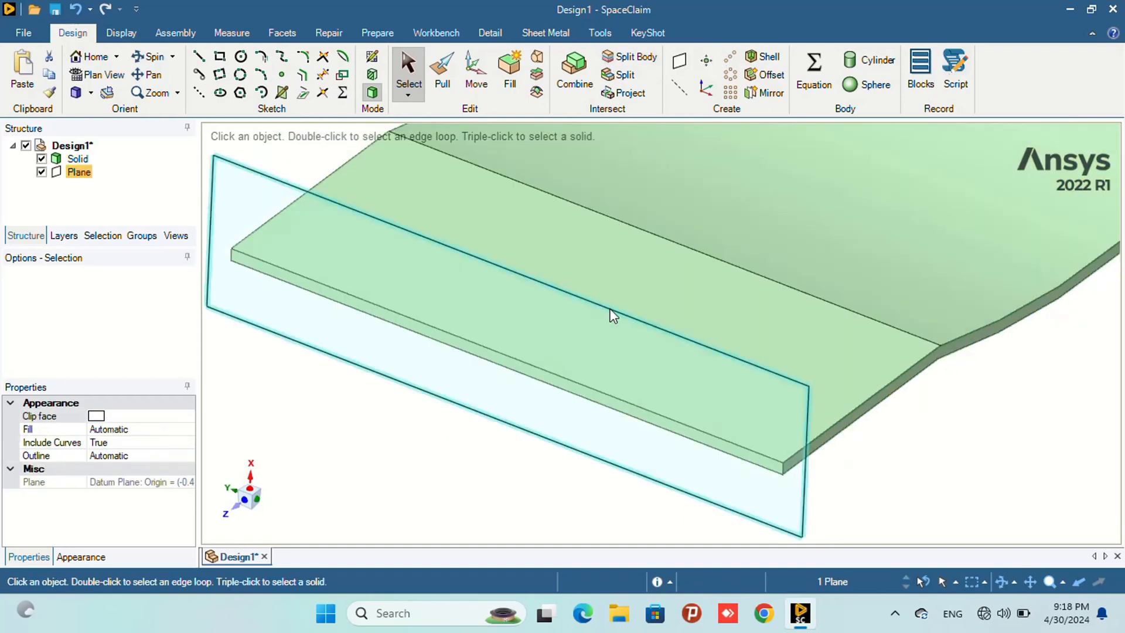
- Move the new plane 10 mm away from the solid's end with the Move tool
scroll(660, 395, "down", 5)
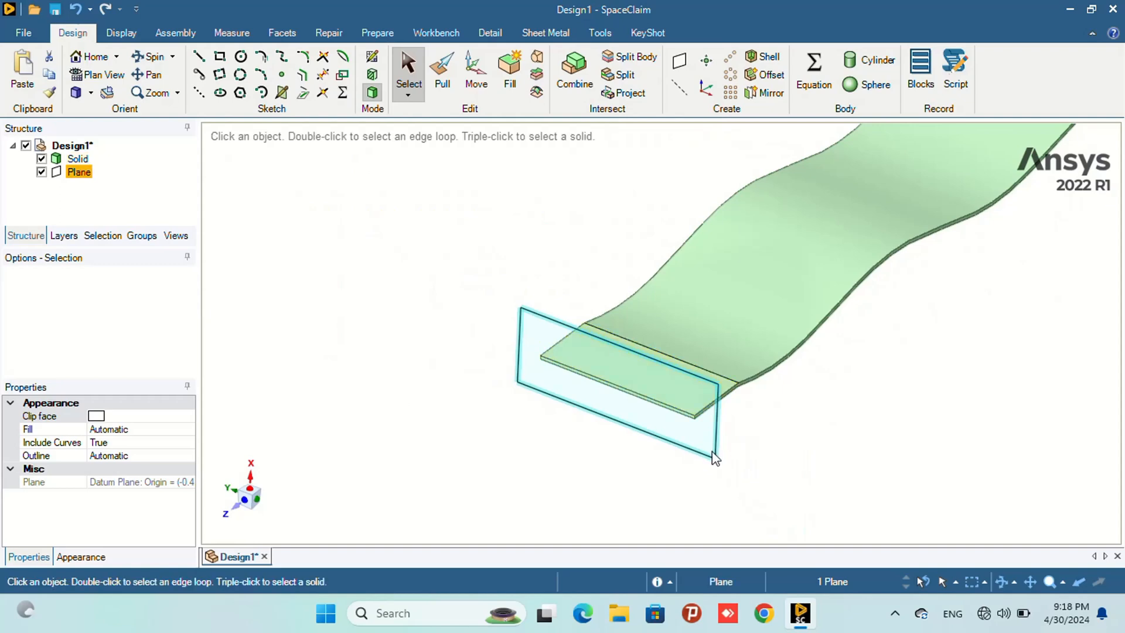
left_click(476, 74)
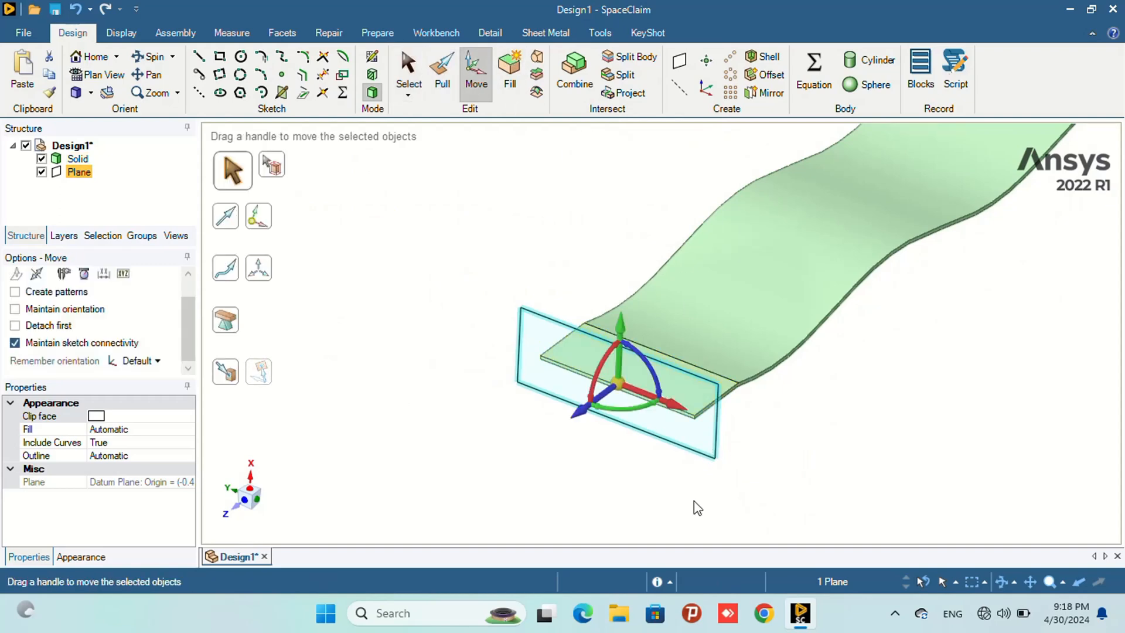
left_click_drag(574, 414, 505, 445)
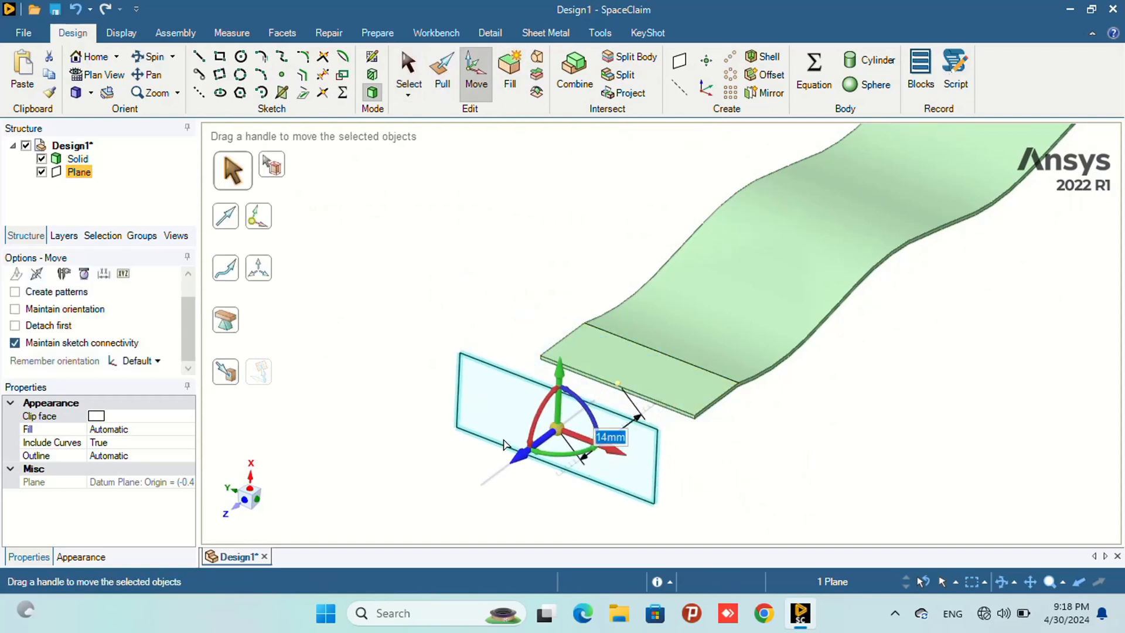
type("1")
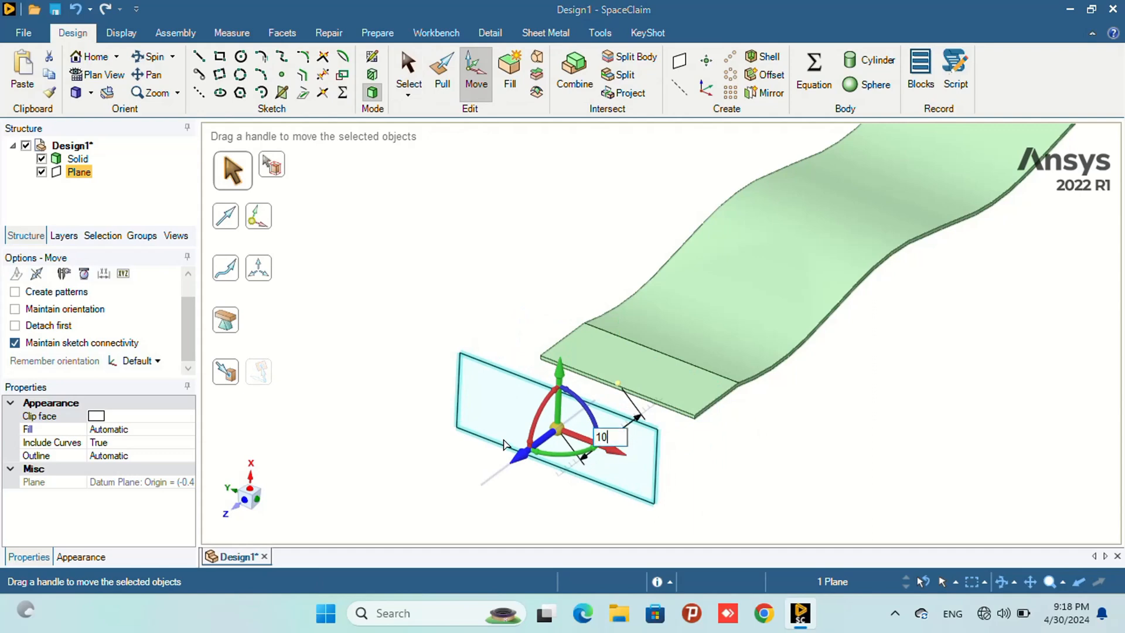
type("0")
key("Return")
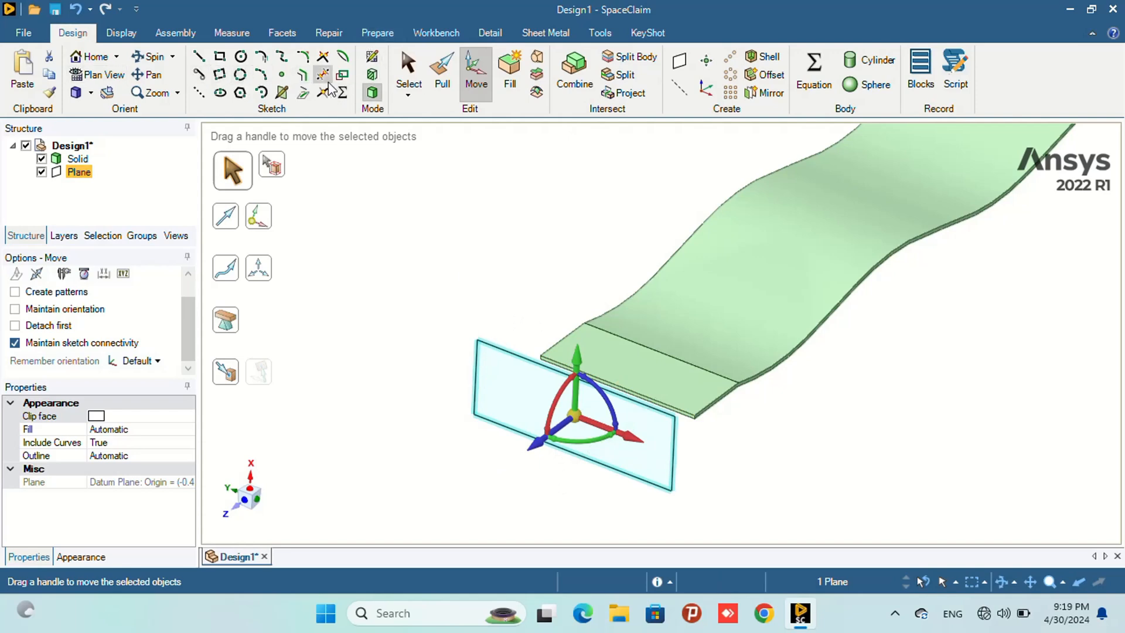
- Start a sketch on the offset plane and draw a 30 mm diameter circle centred on the origin
left_click(372, 57)
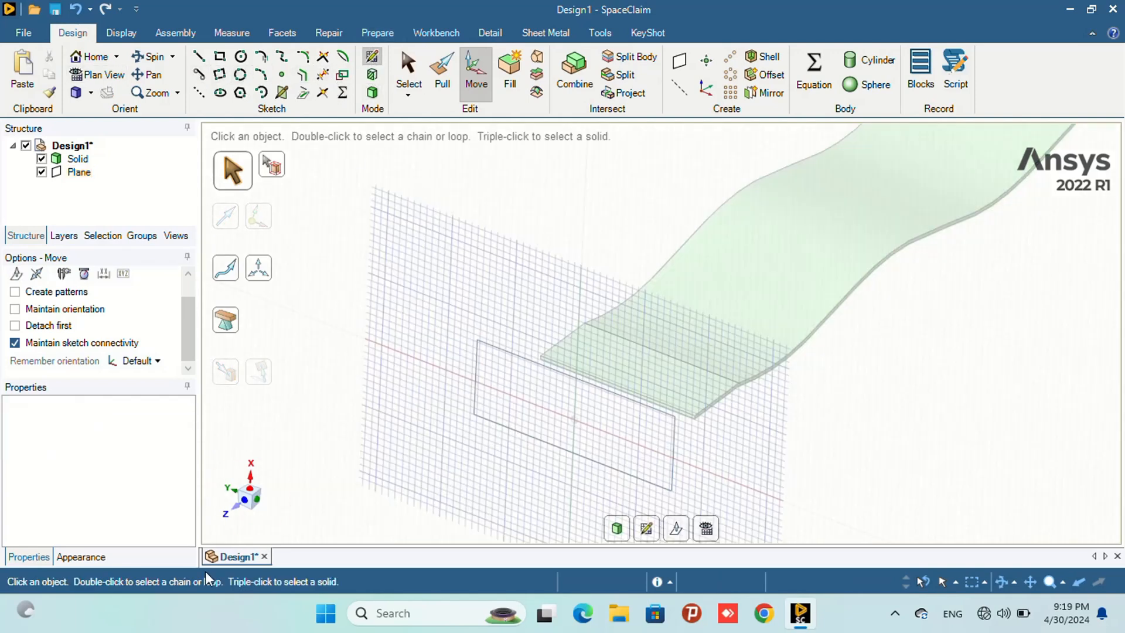
left_click(245, 498)
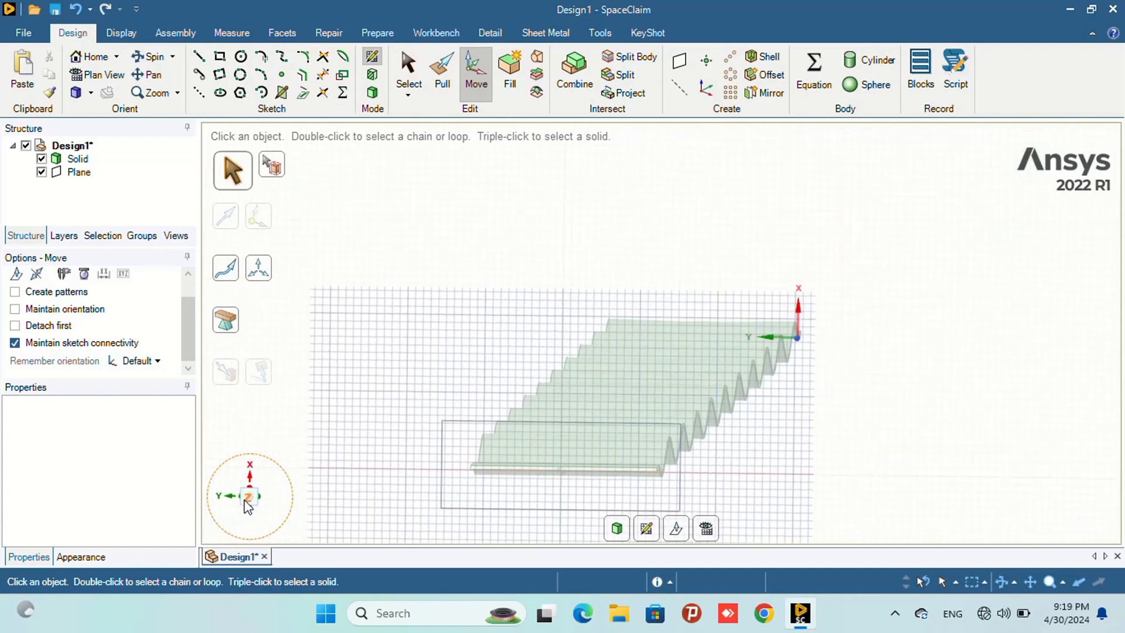
scroll(524, 505, "up", 2)
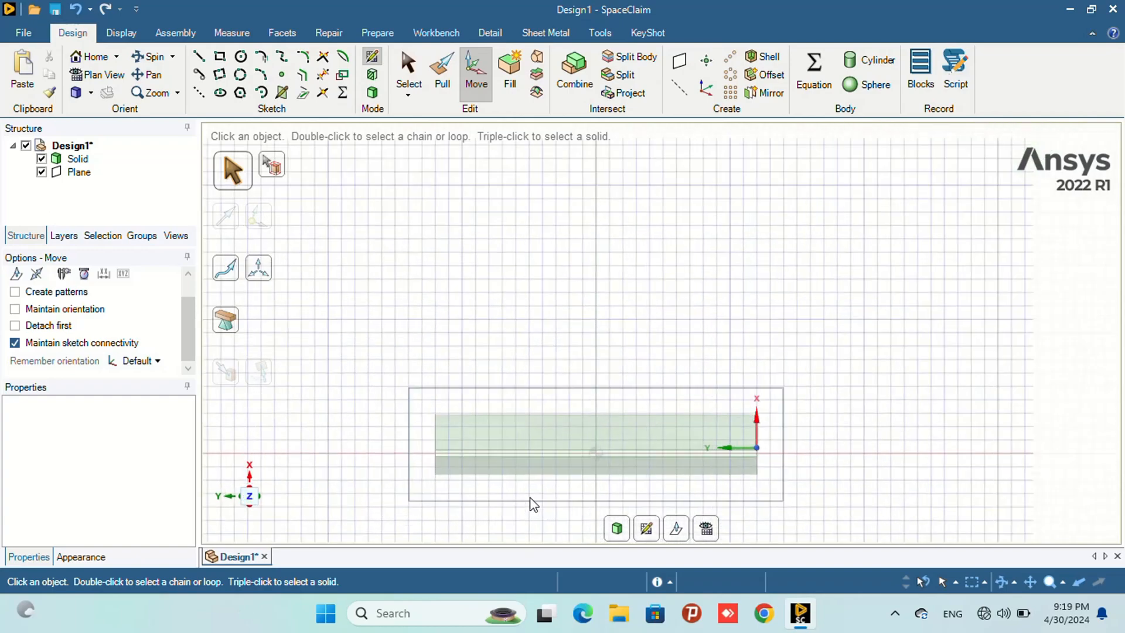
middle_click_drag(531, 497, 532, 385, "shift")
scroll(554, 383, "up", 2)
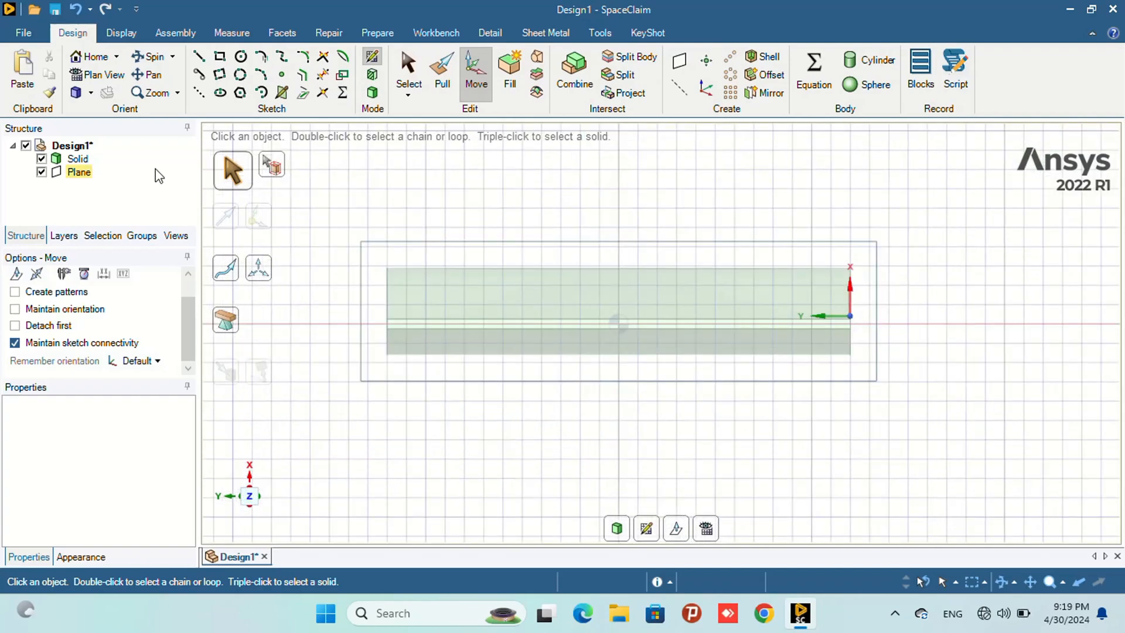
left_click(240, 56)
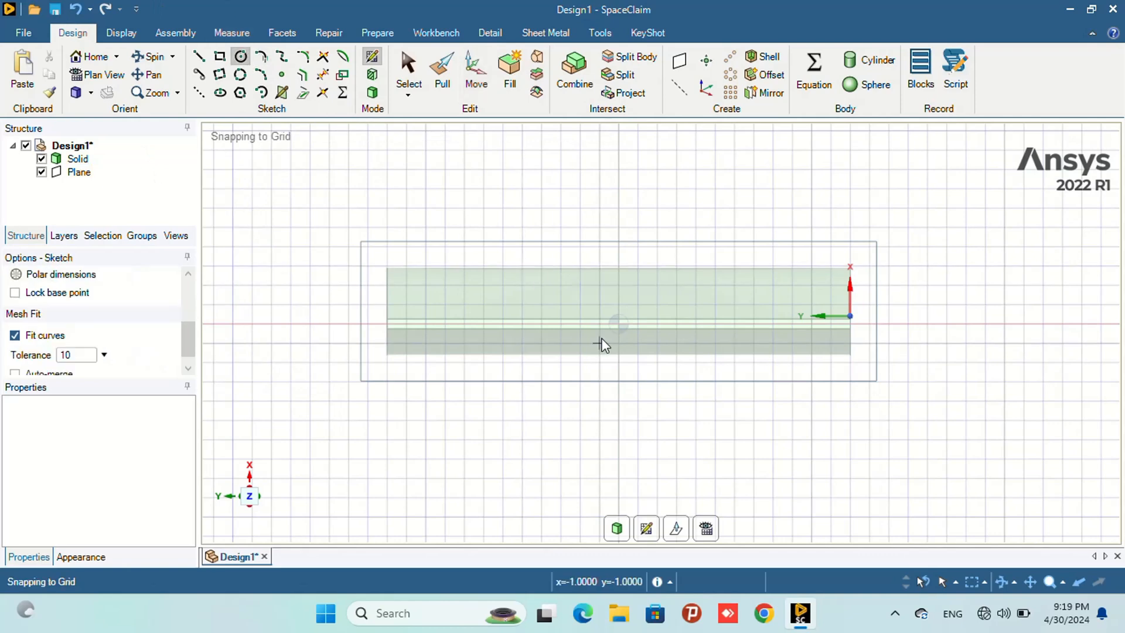
scroll(603, 344, "up", 2)
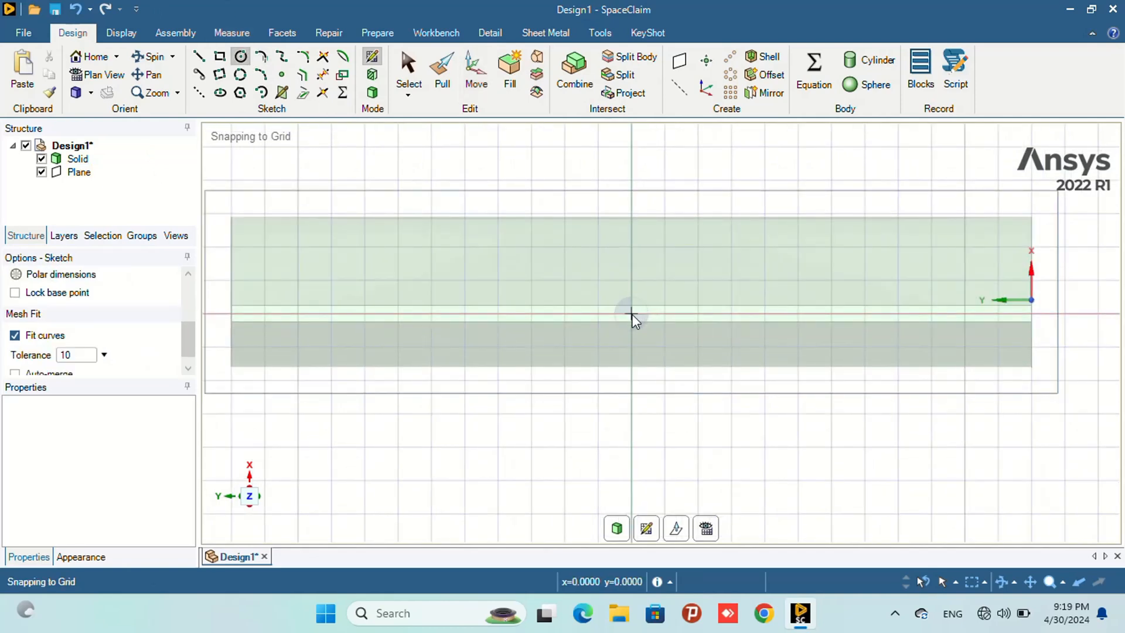
left_click(631, 313)
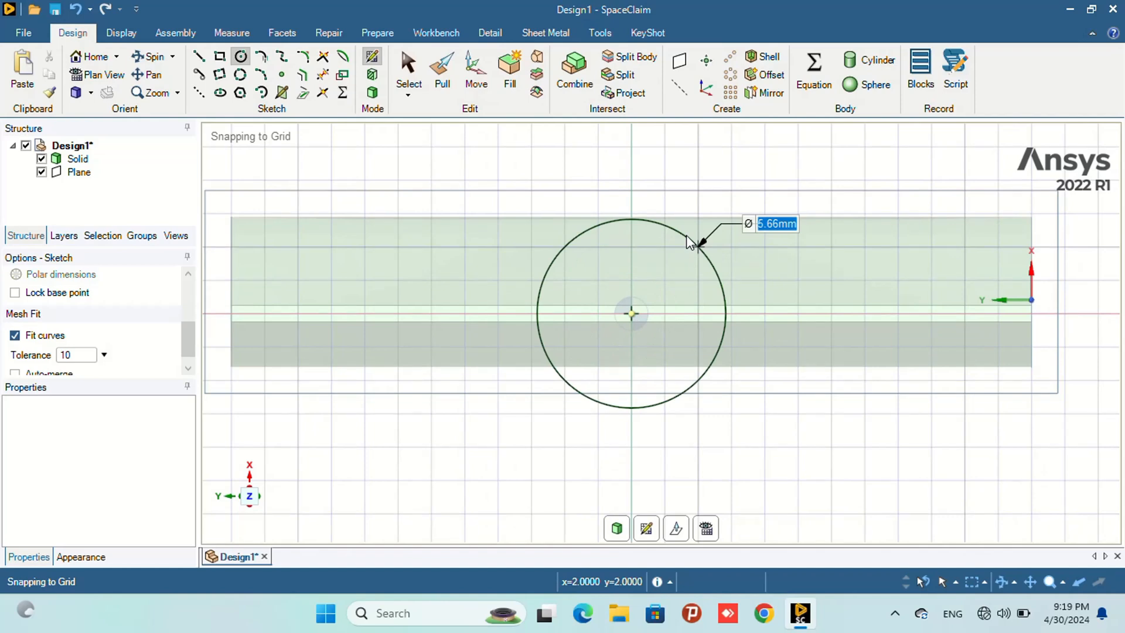
type("30")
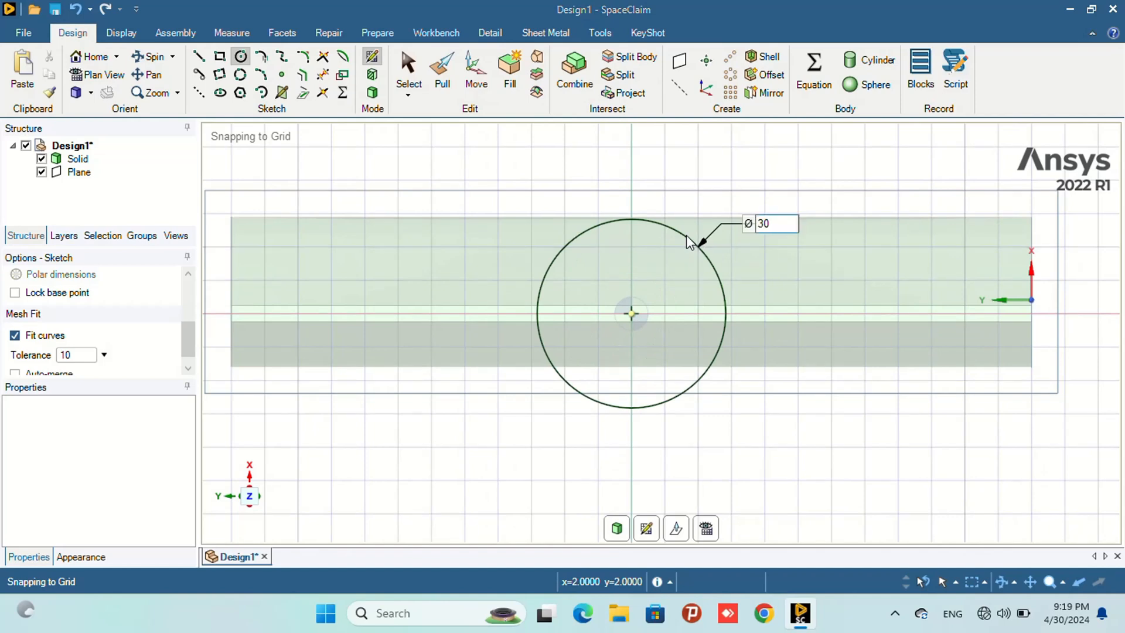
key("Return")
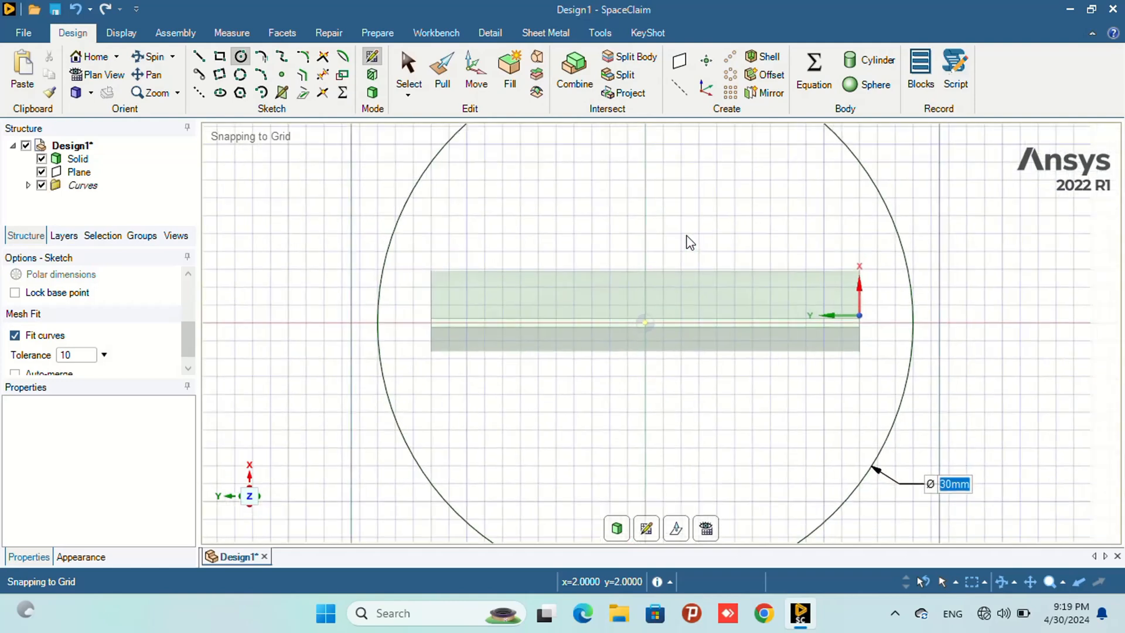
- Draw a vertical line through the circle's centre from its top point to its bottom point
left_click(199, 57)
scroll(649, 246, "down", 2)
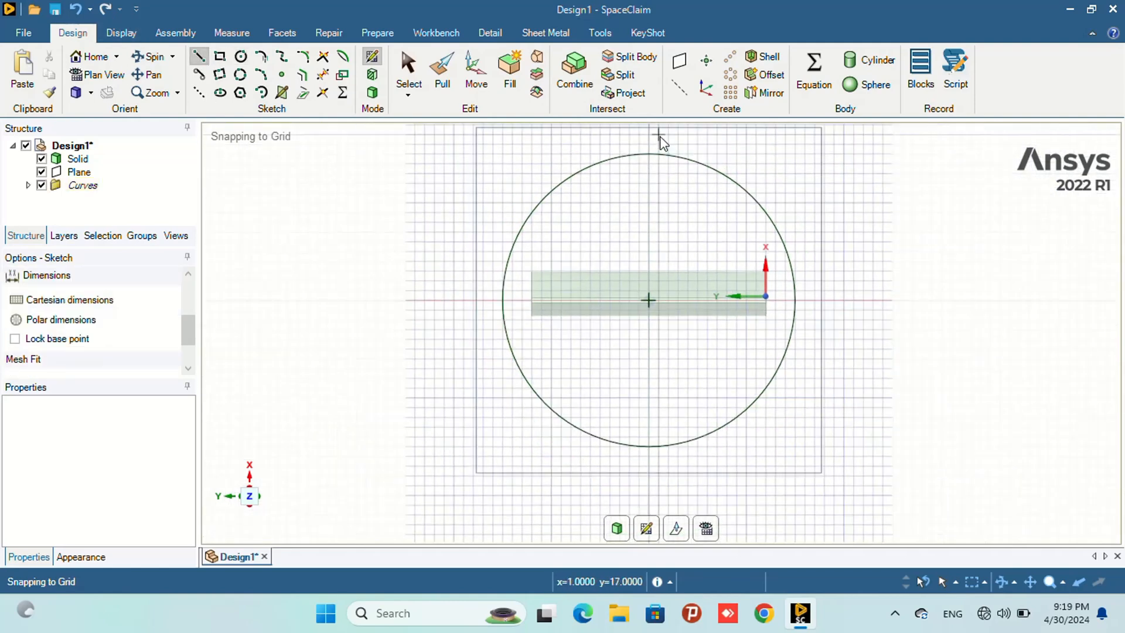
left_click(649, 155)
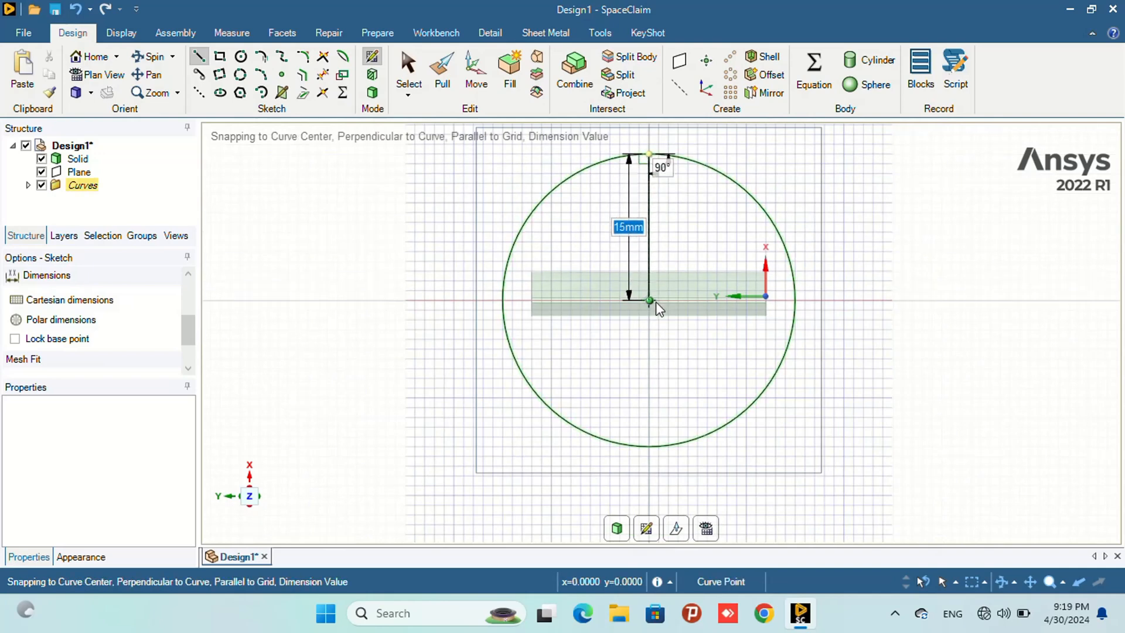
left_click(649, 446)
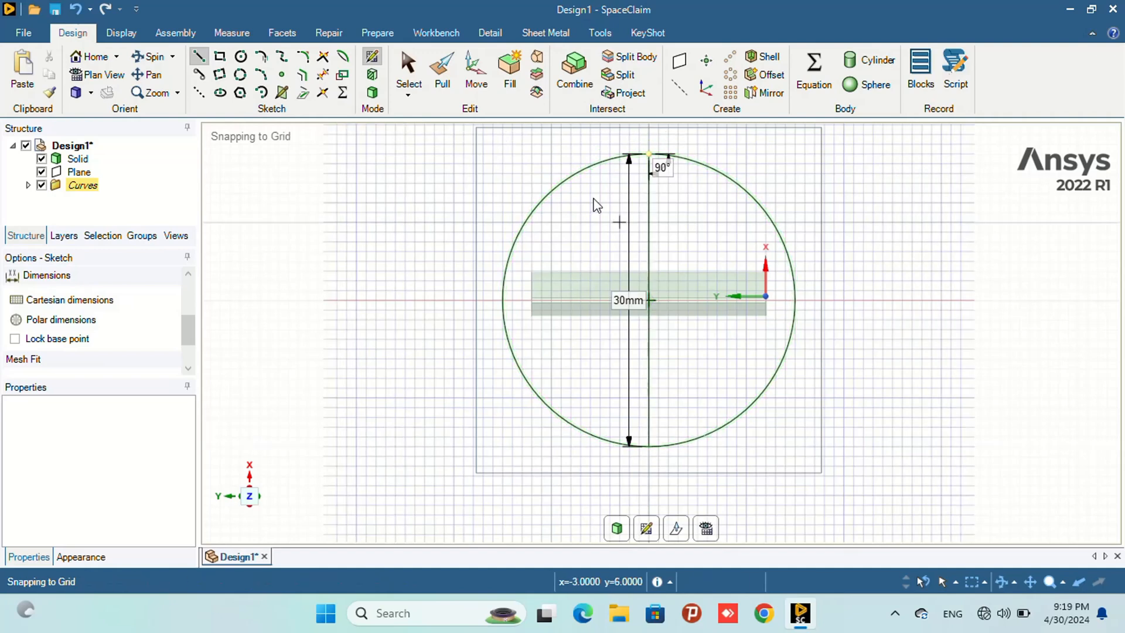
- Trim away the circle's right half and exit the sketch to make a half-disc surface
left_click(322, 75)
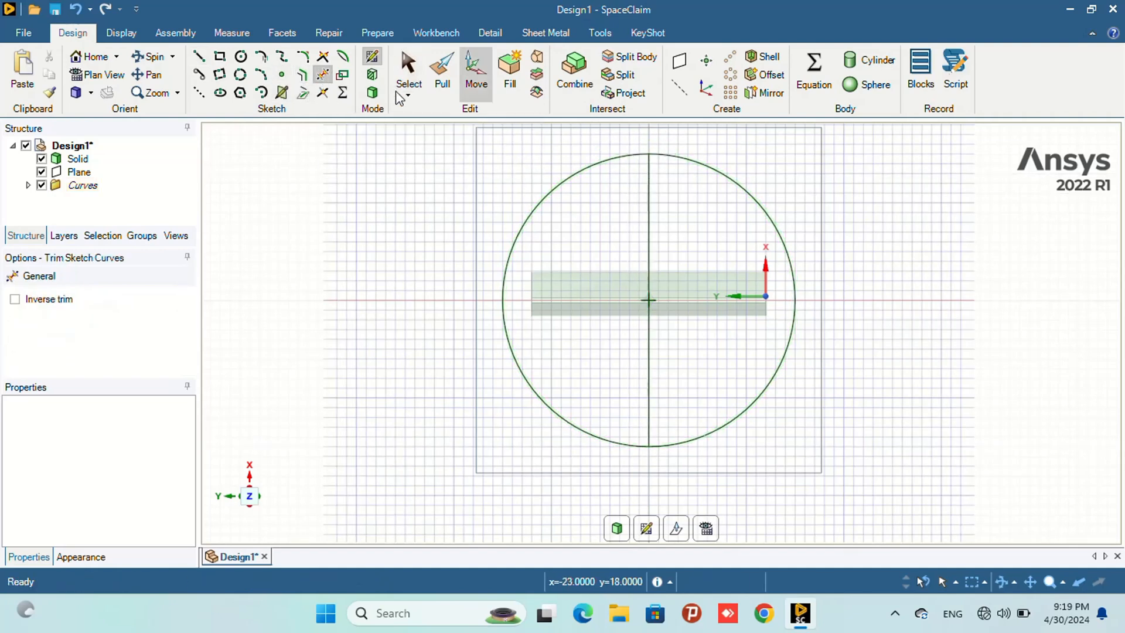
left_click(755, 208)
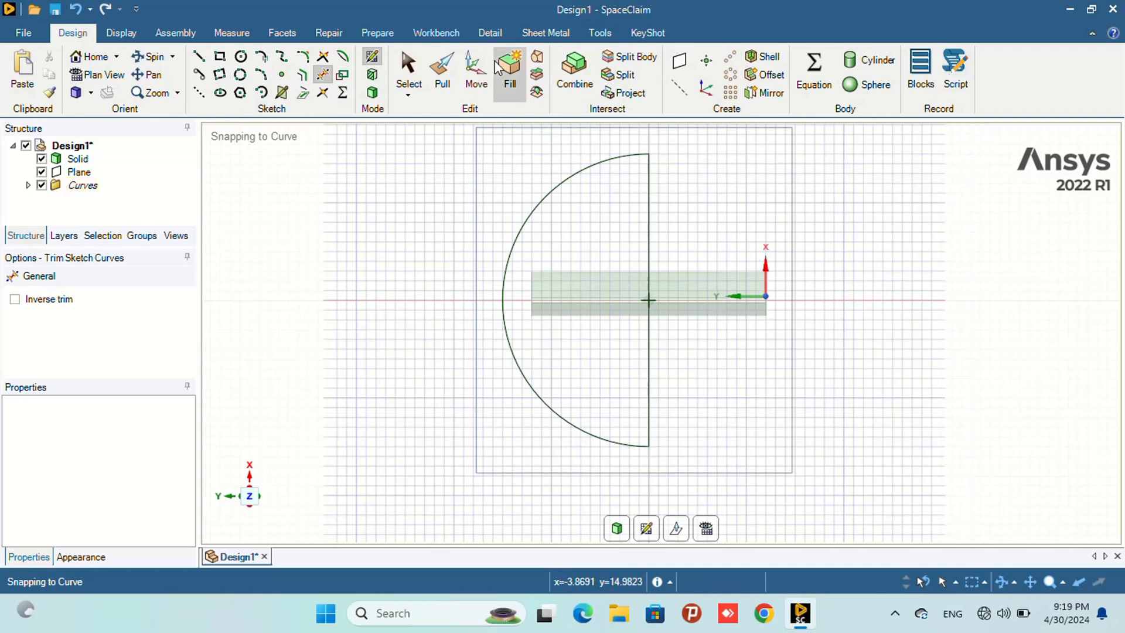
left_click(371, 92)
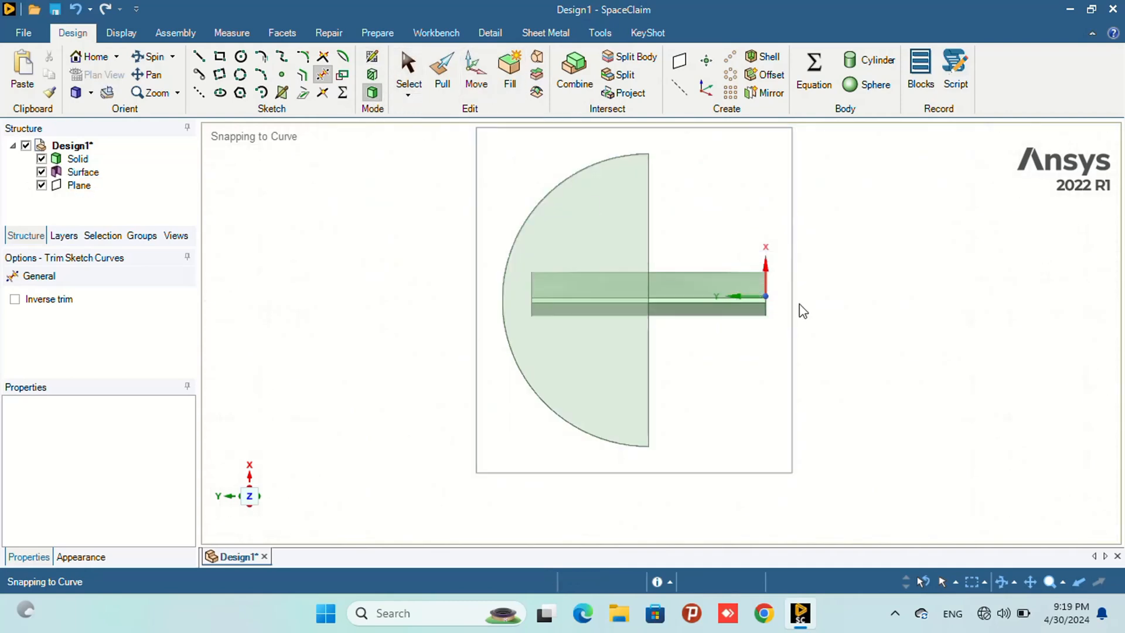
- Hide the datum plane
middle_click_drag(798, 311, 655, 320)
scroll(657, 323, "up", 4)
scroll(677, 316, "down", 10)
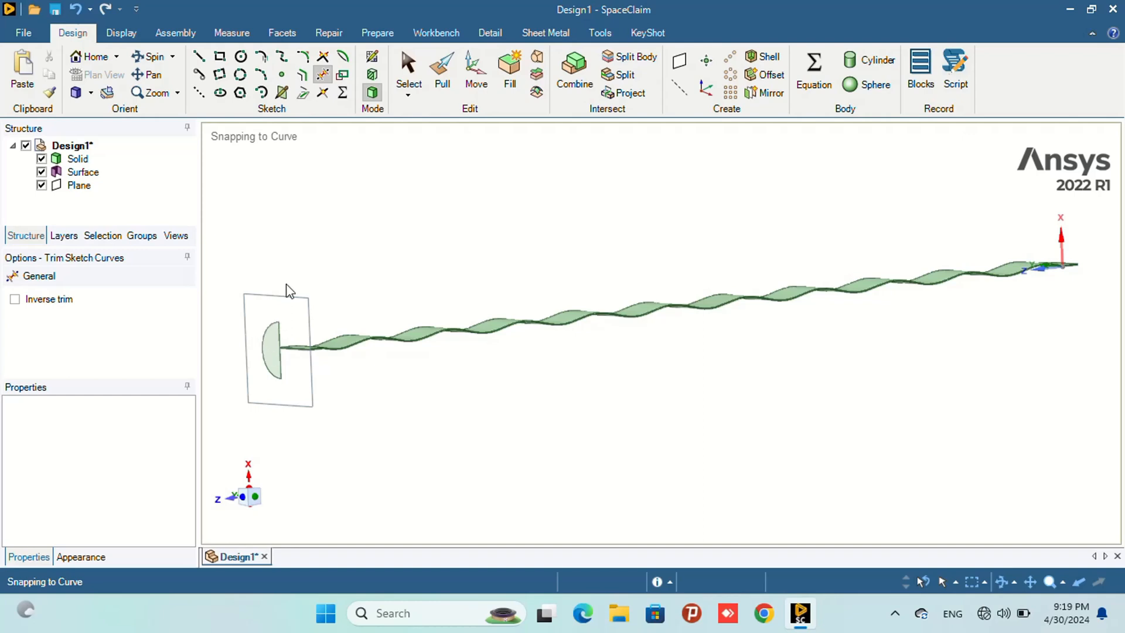
left_click(41, 186)
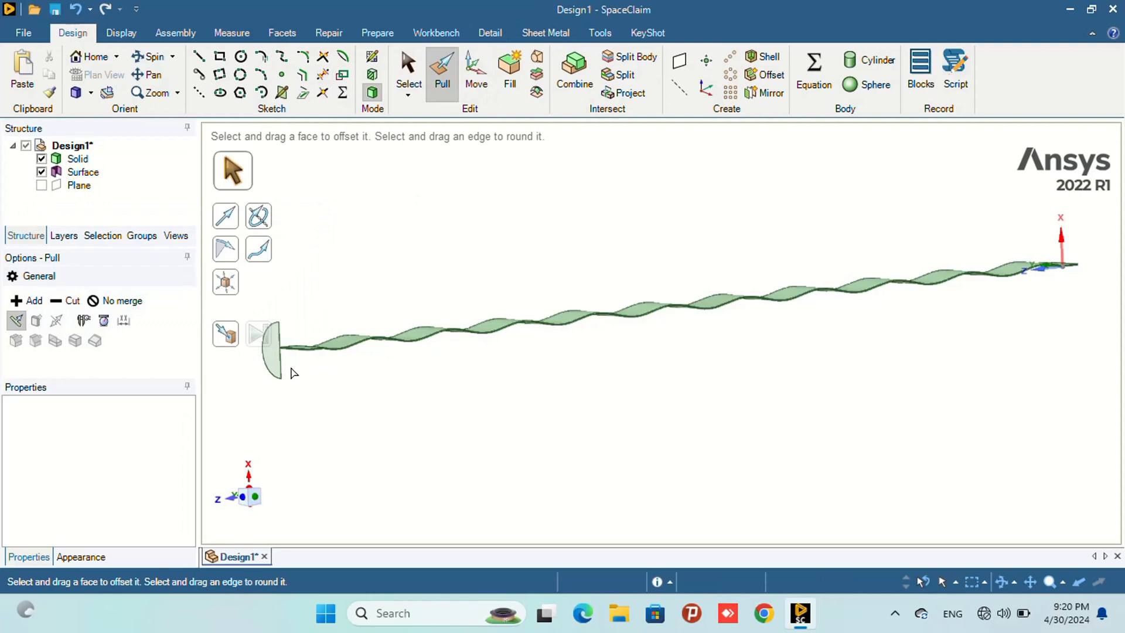
- Pull the half-disc surface along the strip into a separate solid 550 mm long, using No merge
left_click(272, 350)
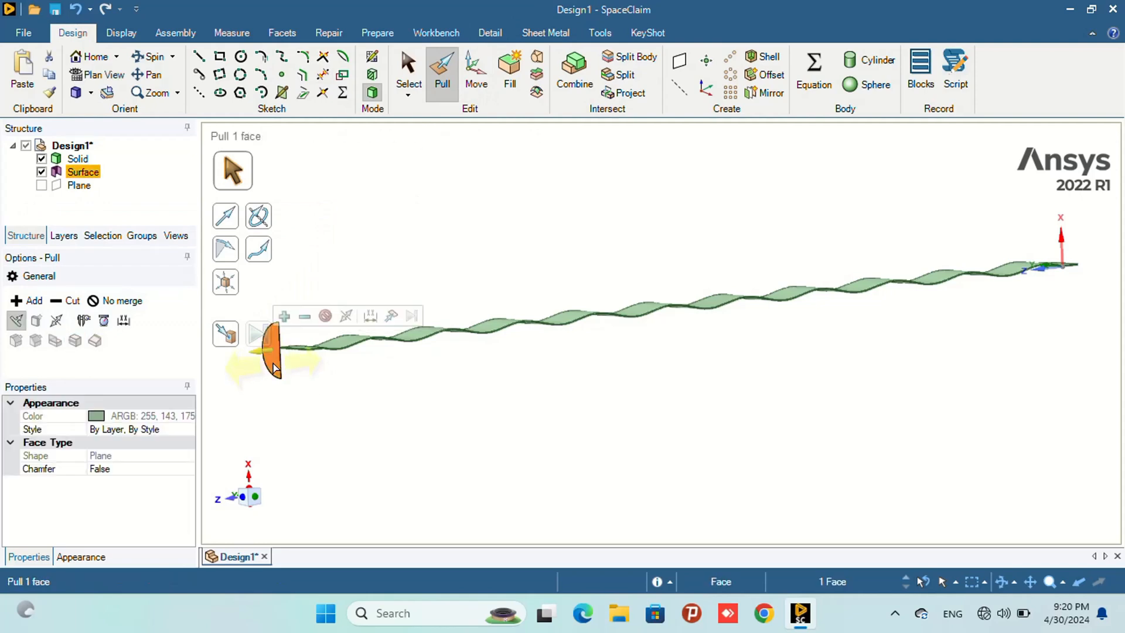
left_click(124, 302)
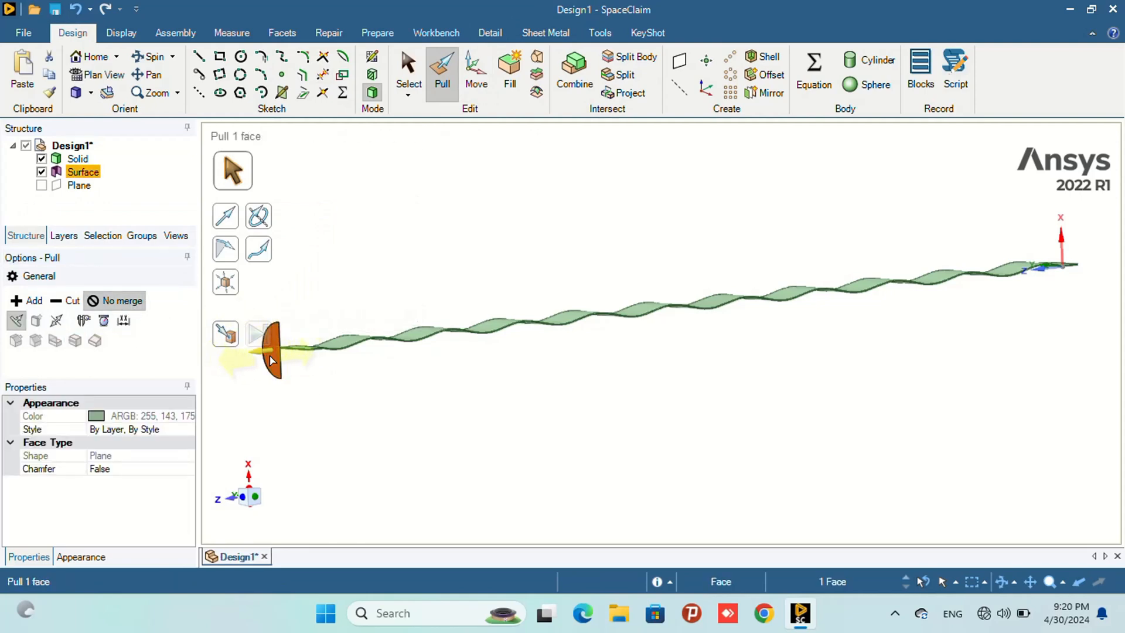
left_click_drag(271, 358, 360, 352)
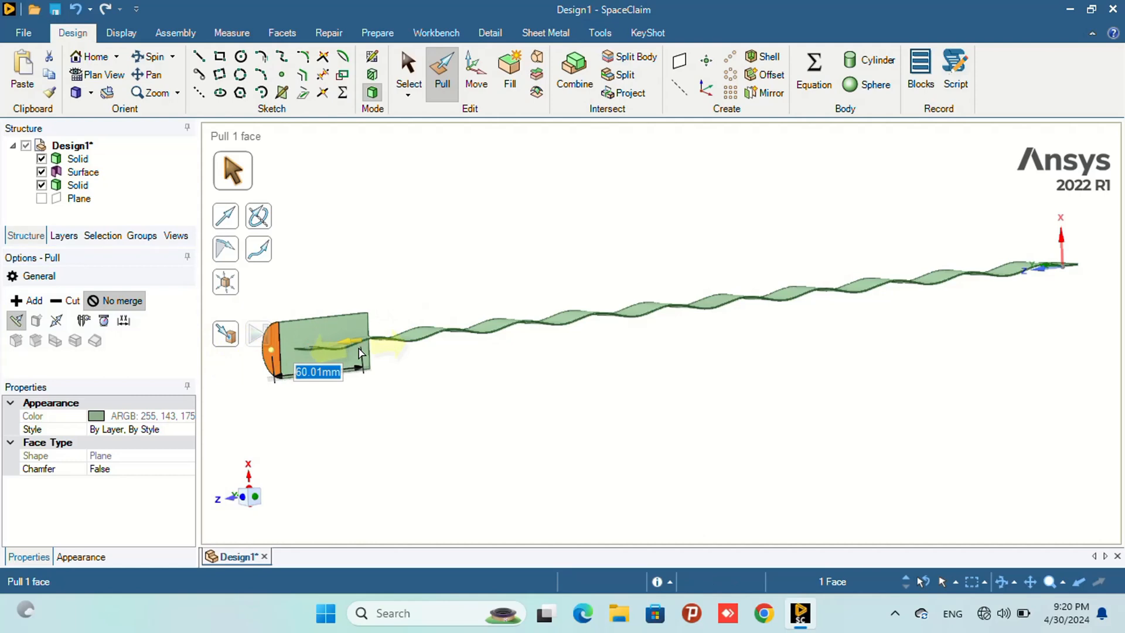
type("600")
key("Return")
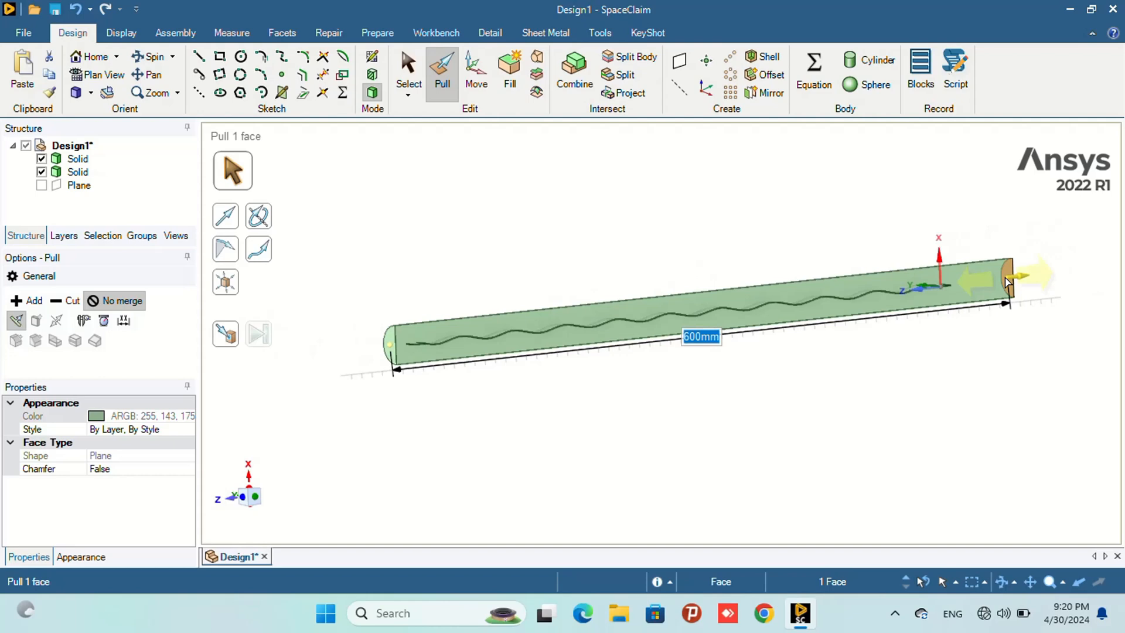
type("5")
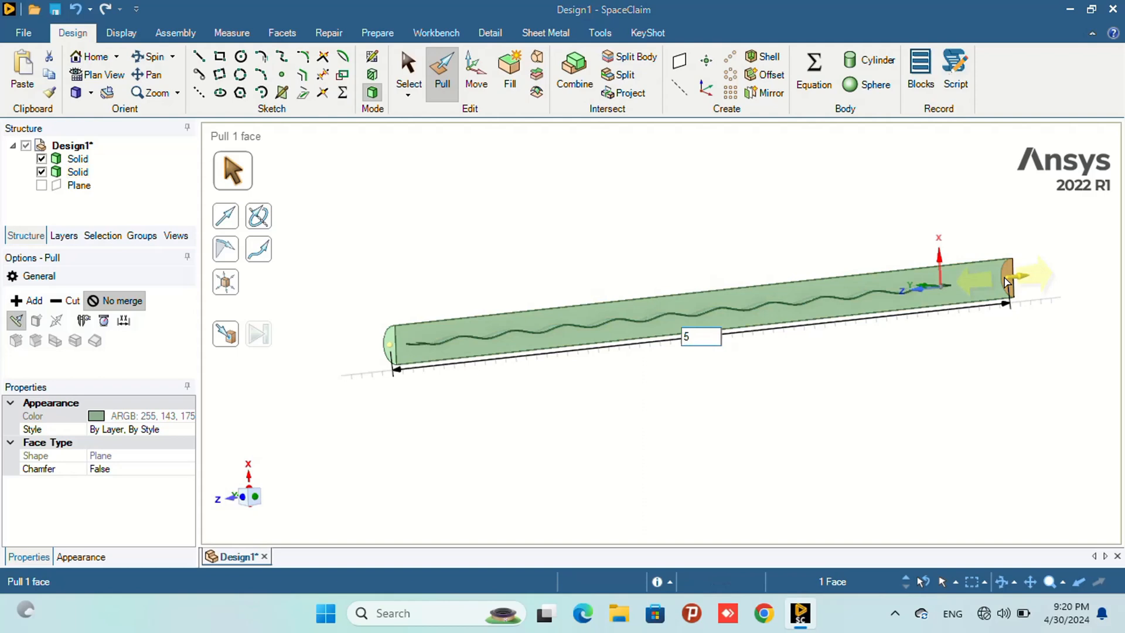
type("00")
key("Return")
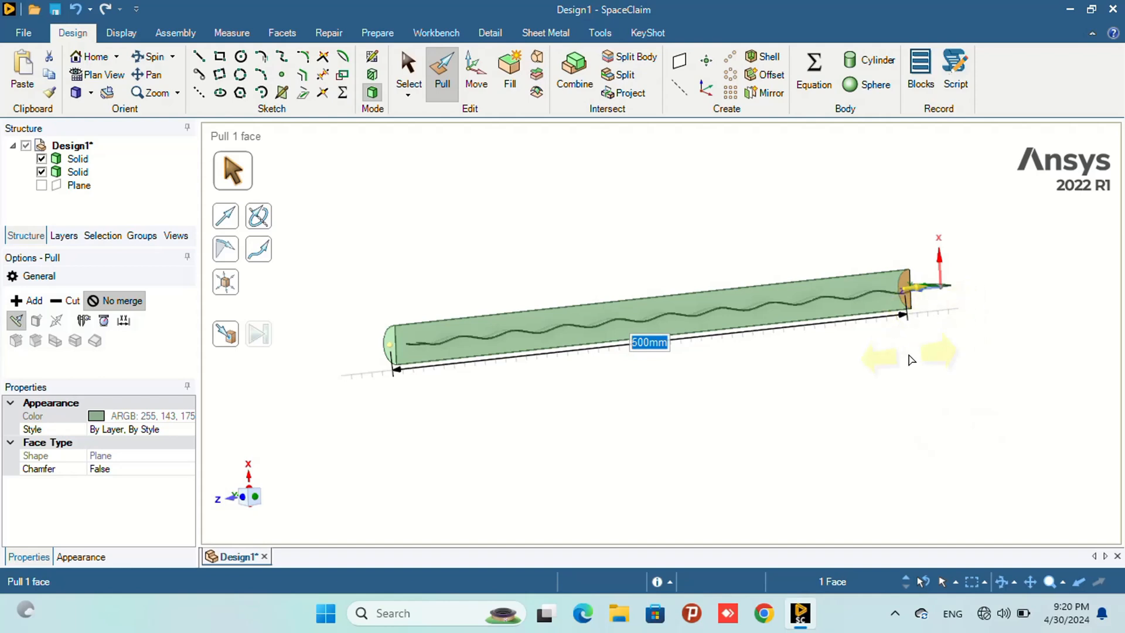
type("550")
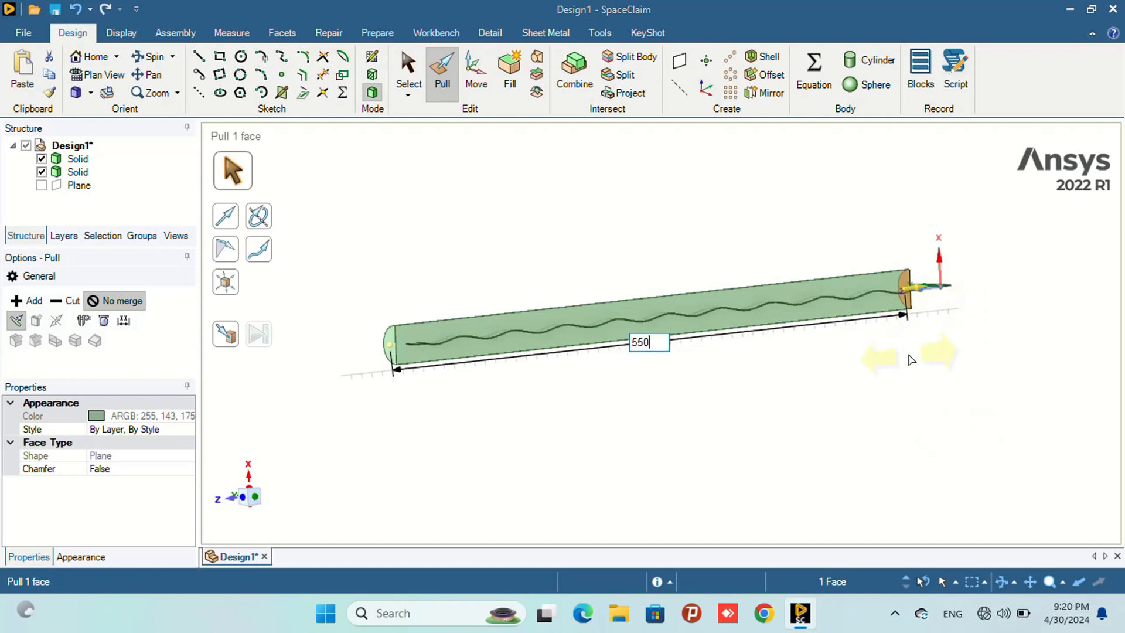
key("Return")
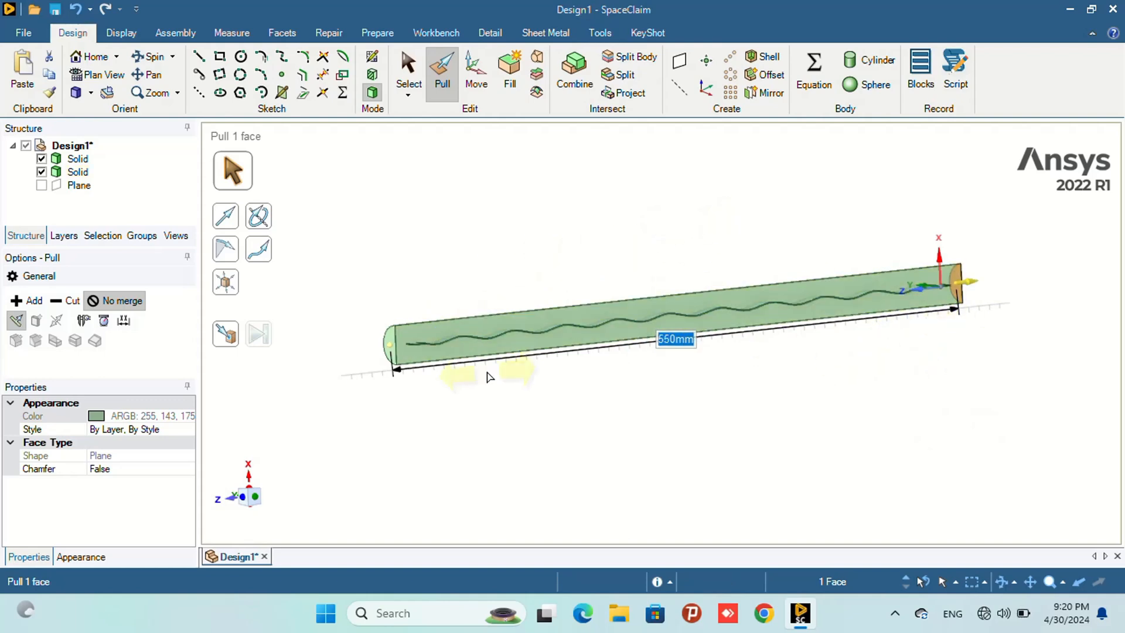
- Inspect the end region in side view and select the strip's end edge and the half-cylinder's end edge to check their distance
left_click(410, 73)
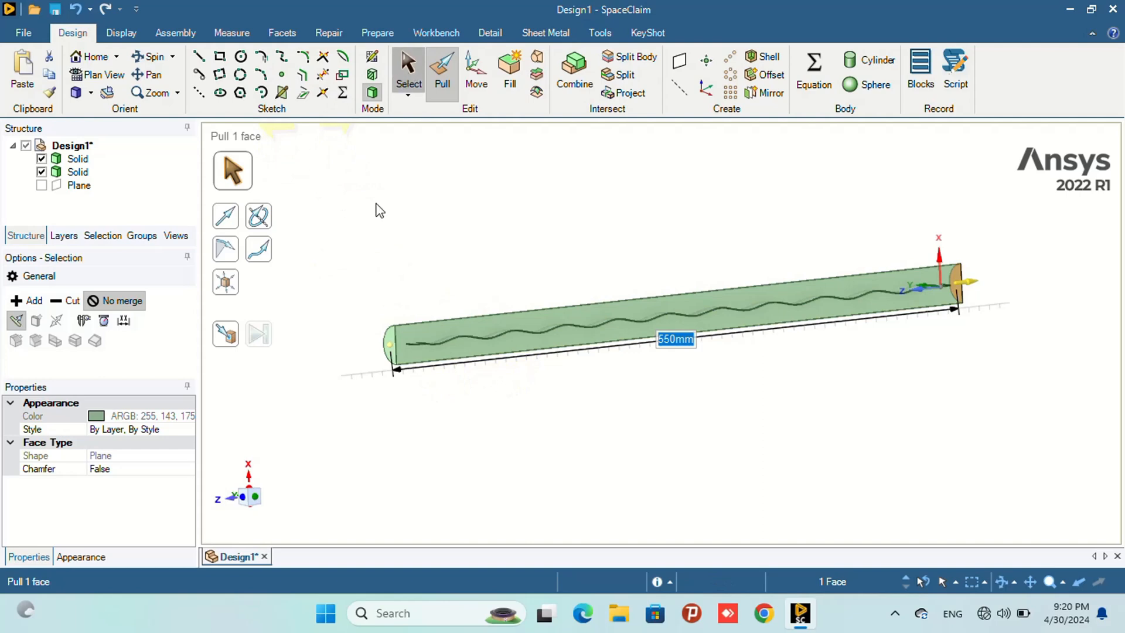
left_click(255, 498)
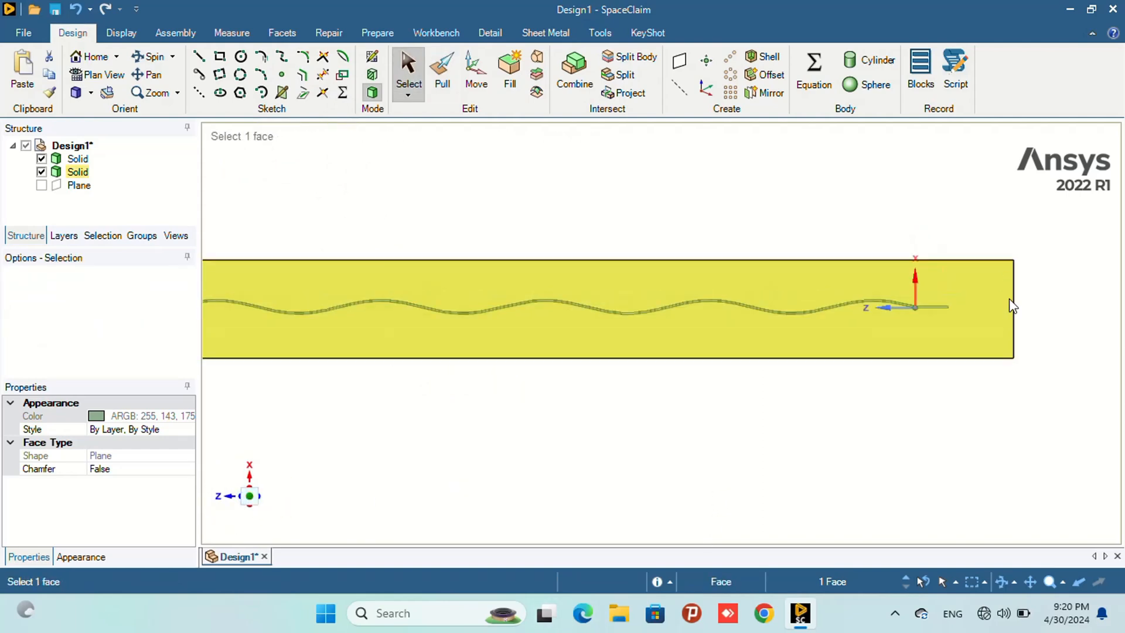
scroll(955, 300, "up", 8)
scroll(965, 293, "down", 6)
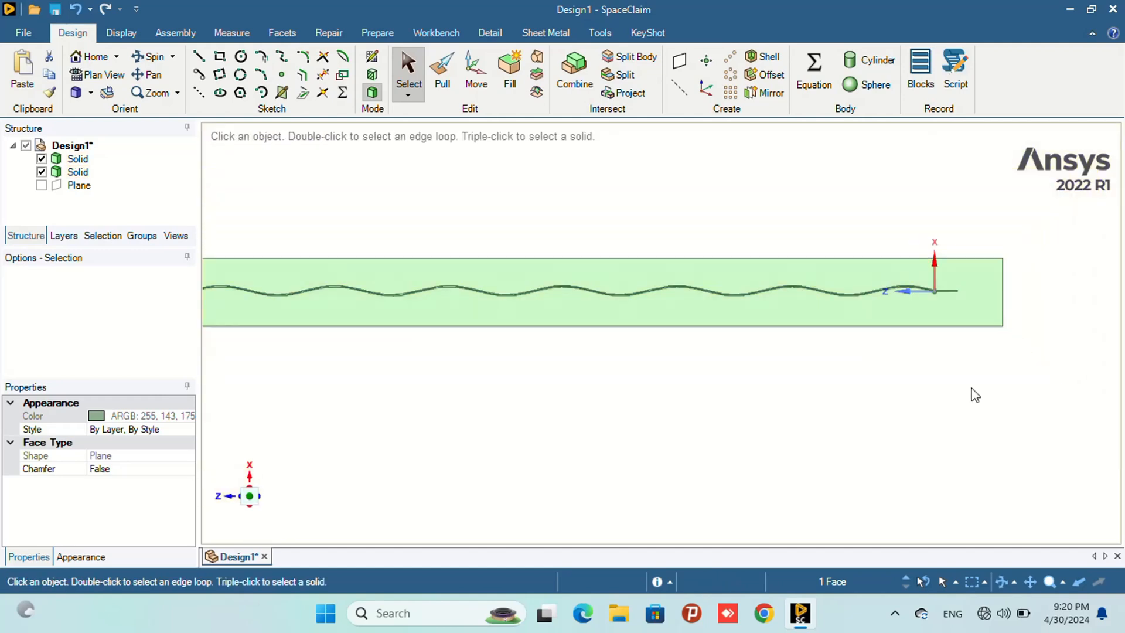
key("ctrl")
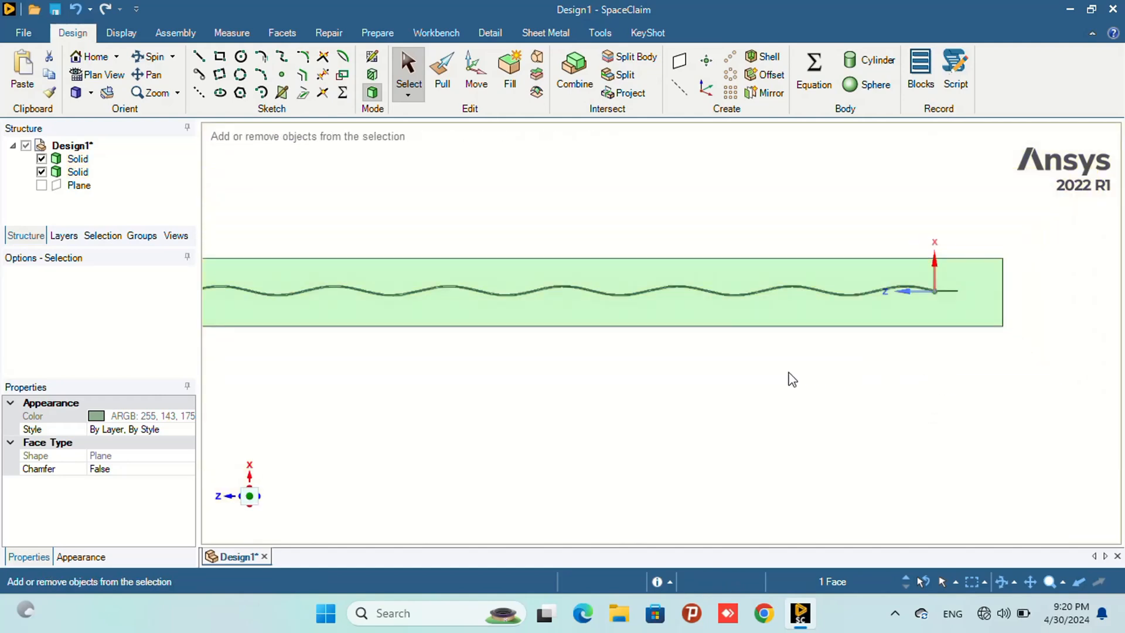
left_click(142, 76)
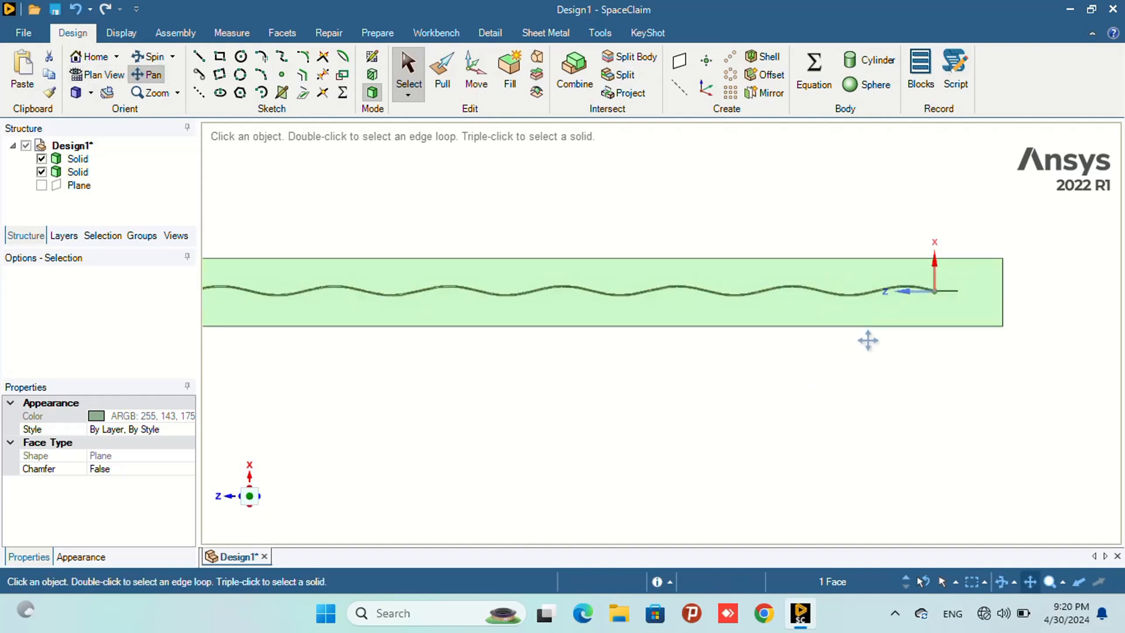
left_click_drag(867, 340, 675, 369)
scroll(820, 305, "up", 4)
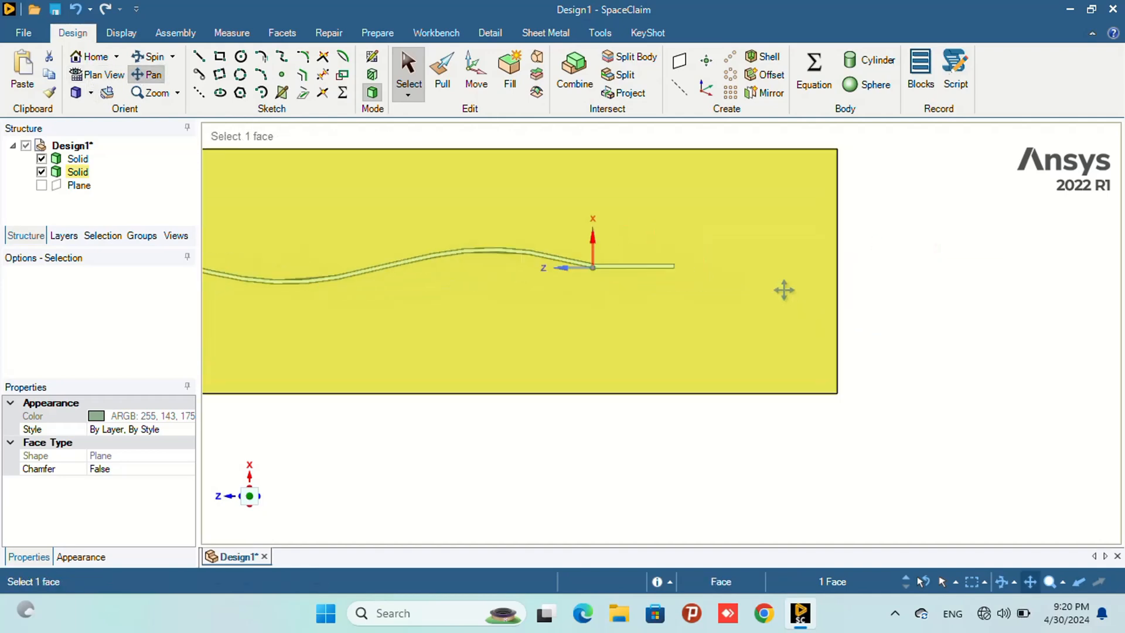
scroll(770, 283, "up", 3)
scroll(665, 268, "down", 2)
scroll(624, 269, "up", 5)
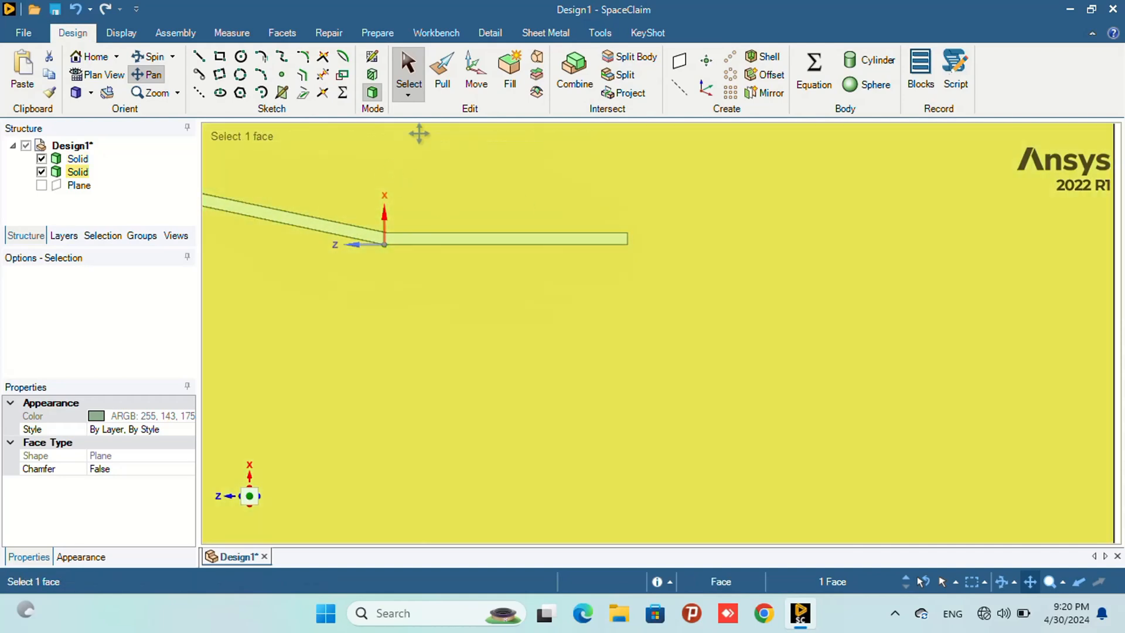
left_click(411, 75)
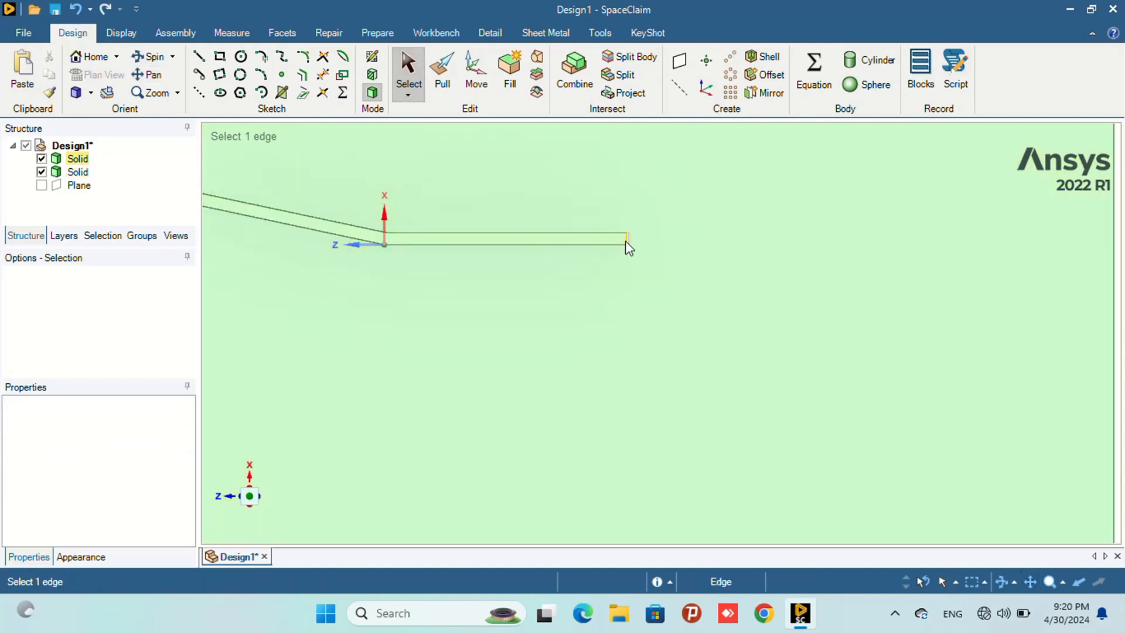
left_click(628, 242)
scroll(692, 257, "down", 4)
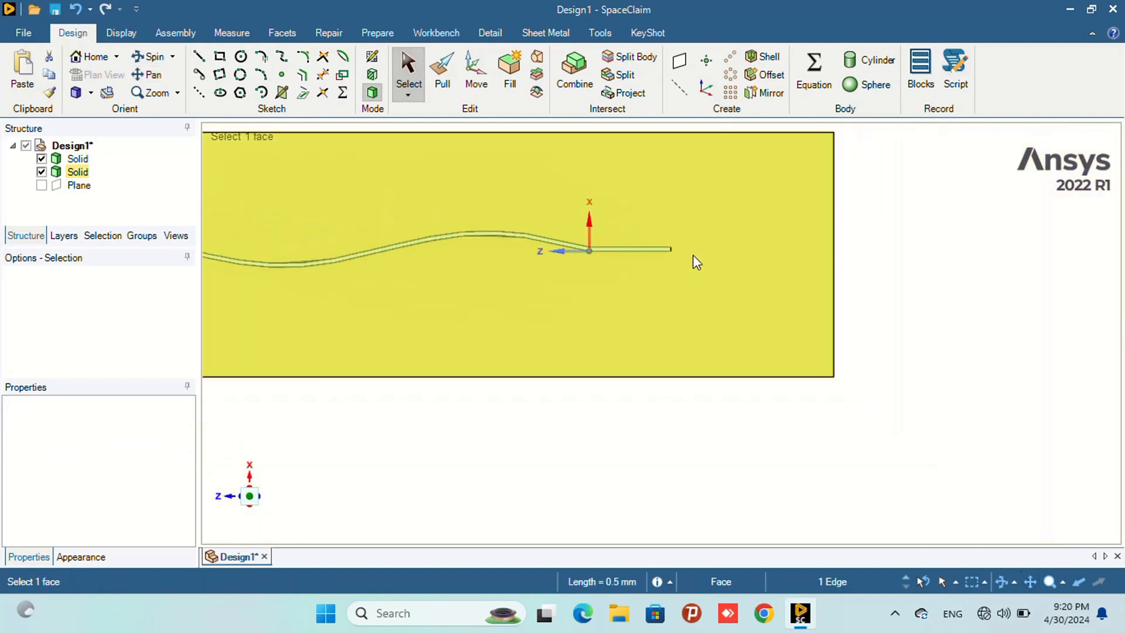
left_click(836, 257, "ctrl")
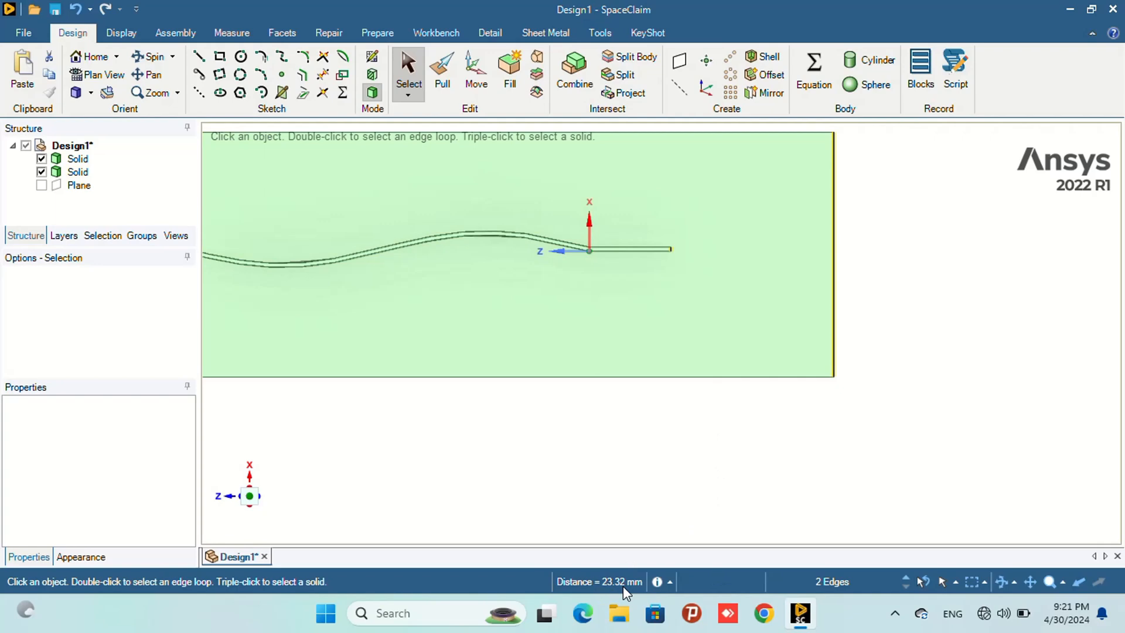
- Orbit and zoom around the model and select each solid in the structure tree to inspect the strip inside the half-cylinder
scroll(545, 275, "down", 5)
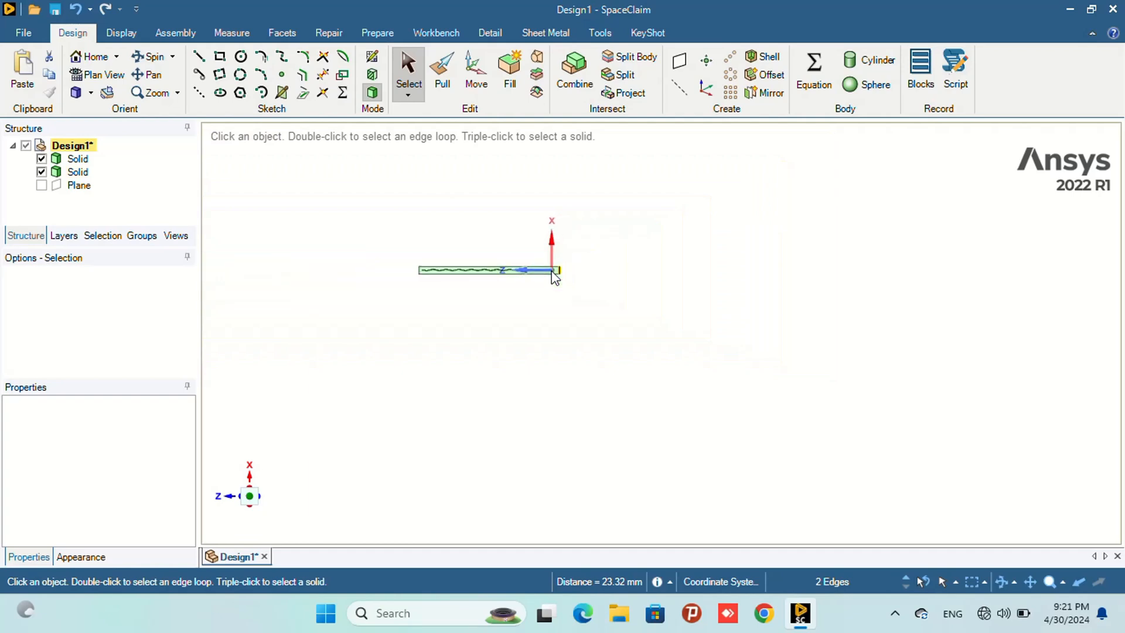
scroll(419, 291, "up", 5)
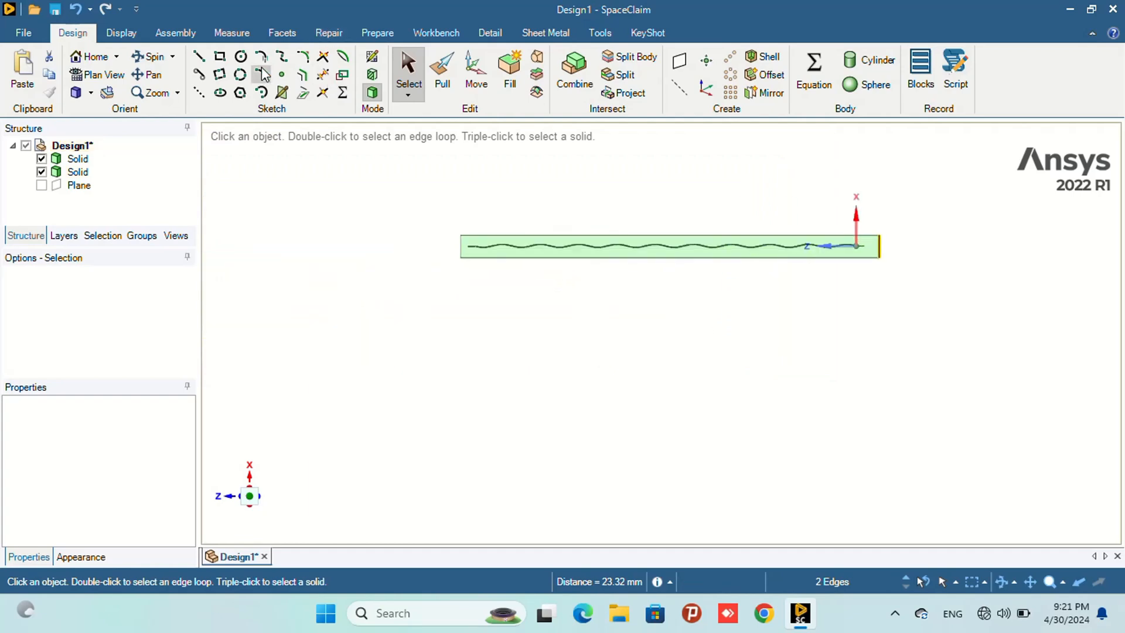
left_click(150, 56)
left_click_drag(418, 257, 450, 265)
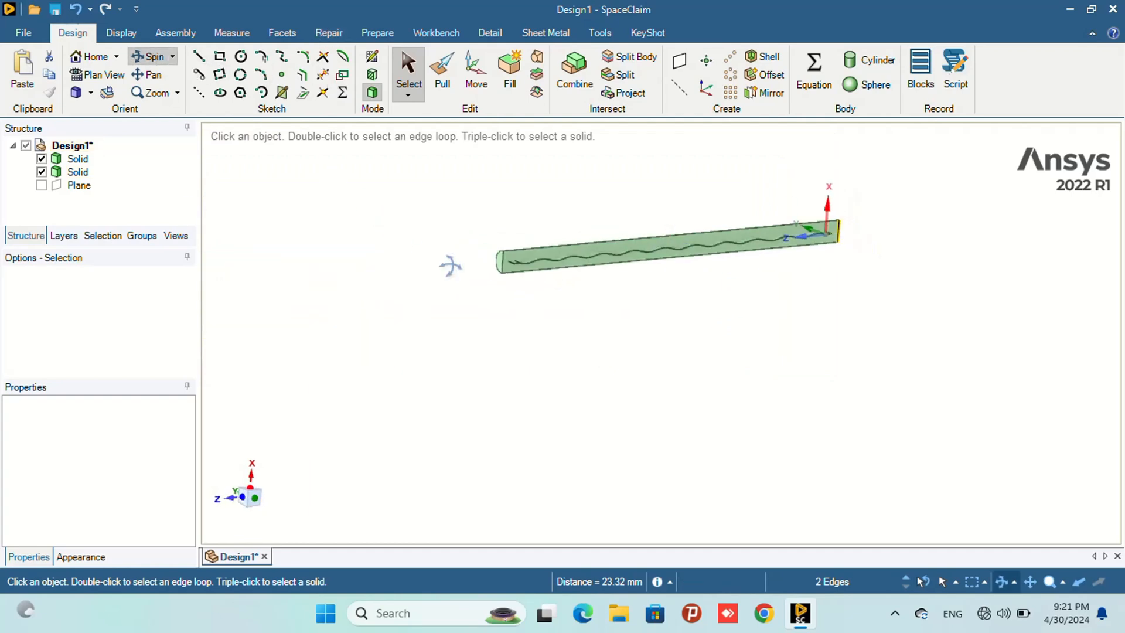
left_click(77, 159)
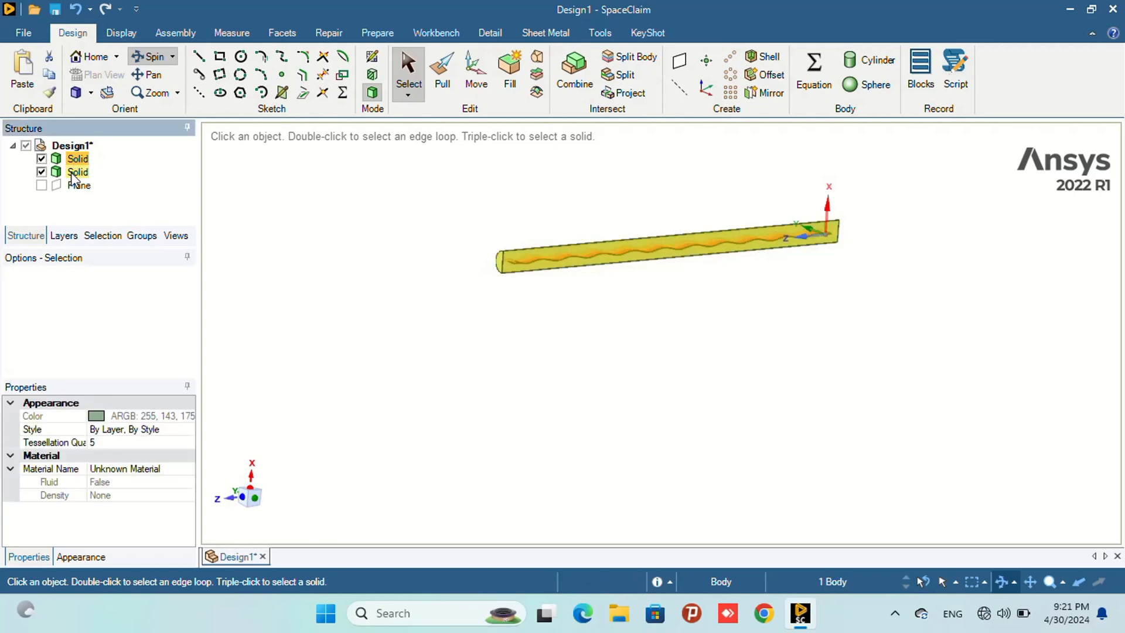
left_click(73, 173)
left_click_drag(567, 305, 460, 304)
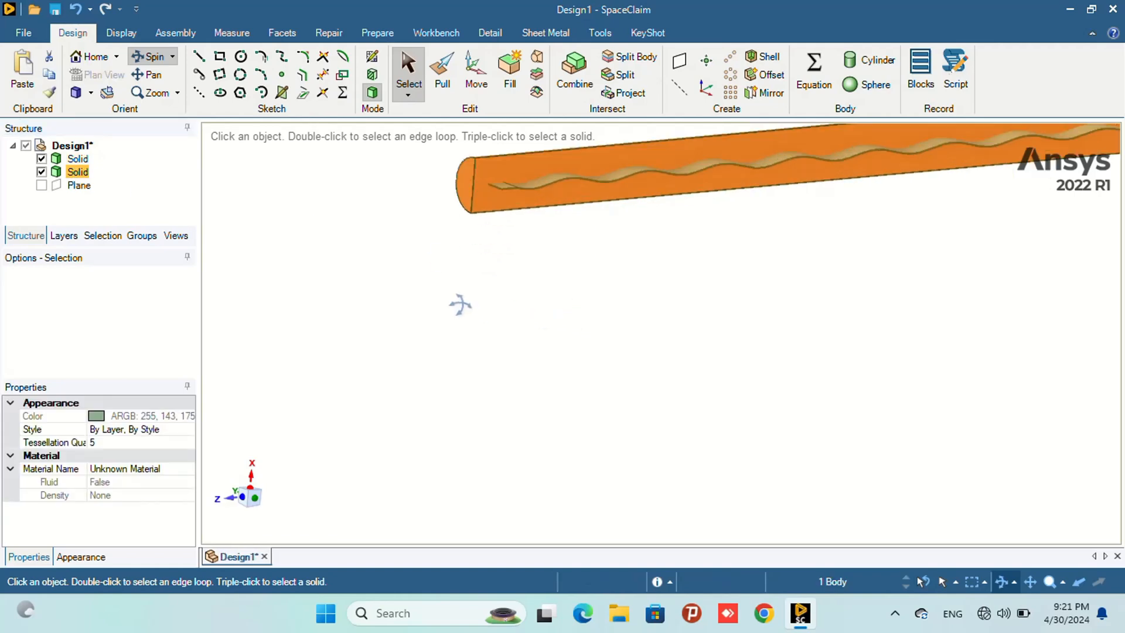
scroll(450, 293, "up", 3)
scroll(488, 226, "down", 4)
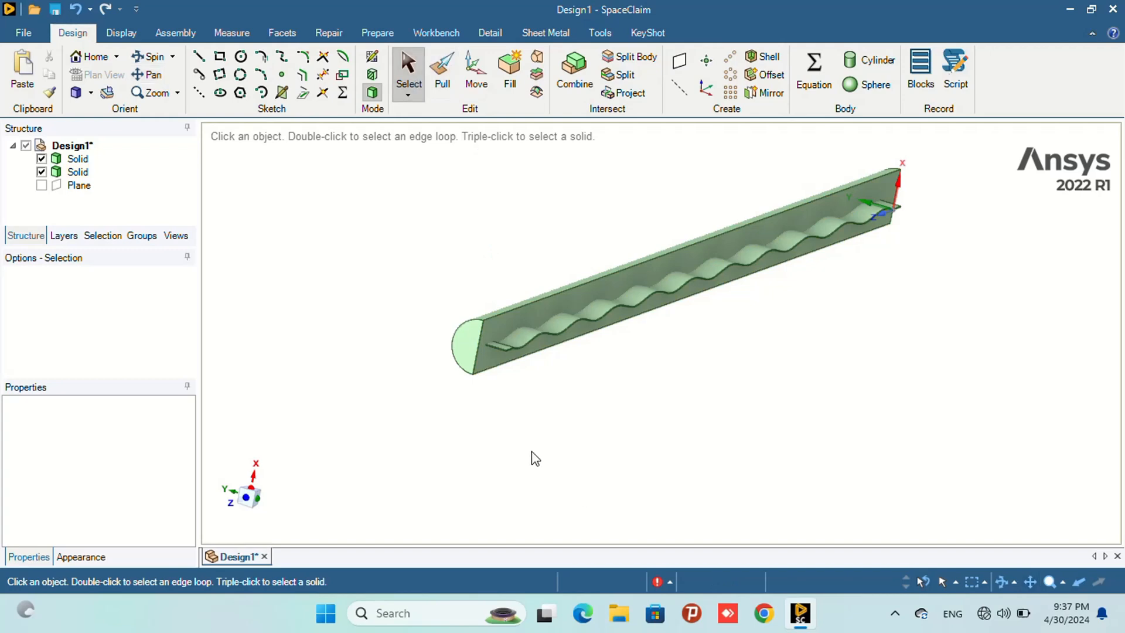
- Create a datum plane on the half-cylinder's flat face and use it to split the first solid with Split Body
left_click(503, 326)
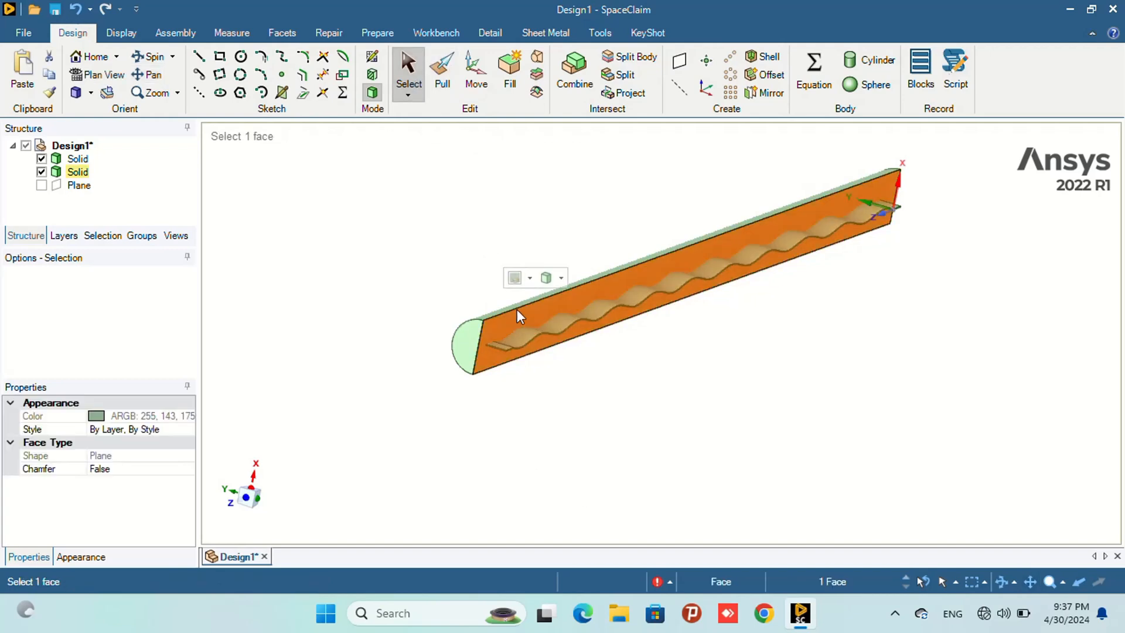
left_click(672, 62)
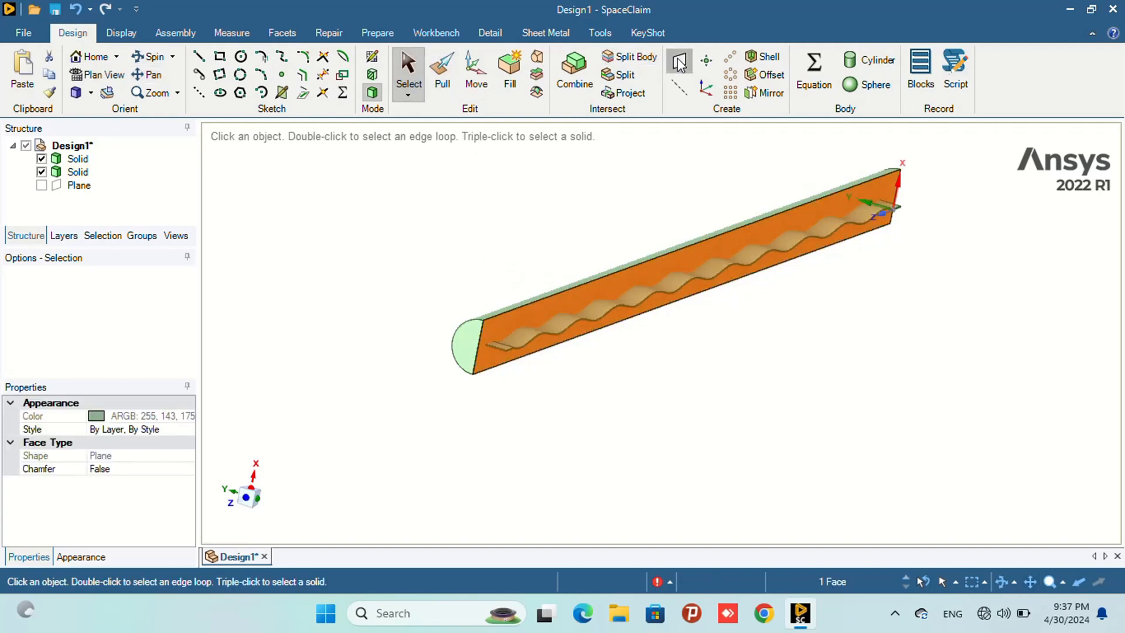
left_click(629, 61)
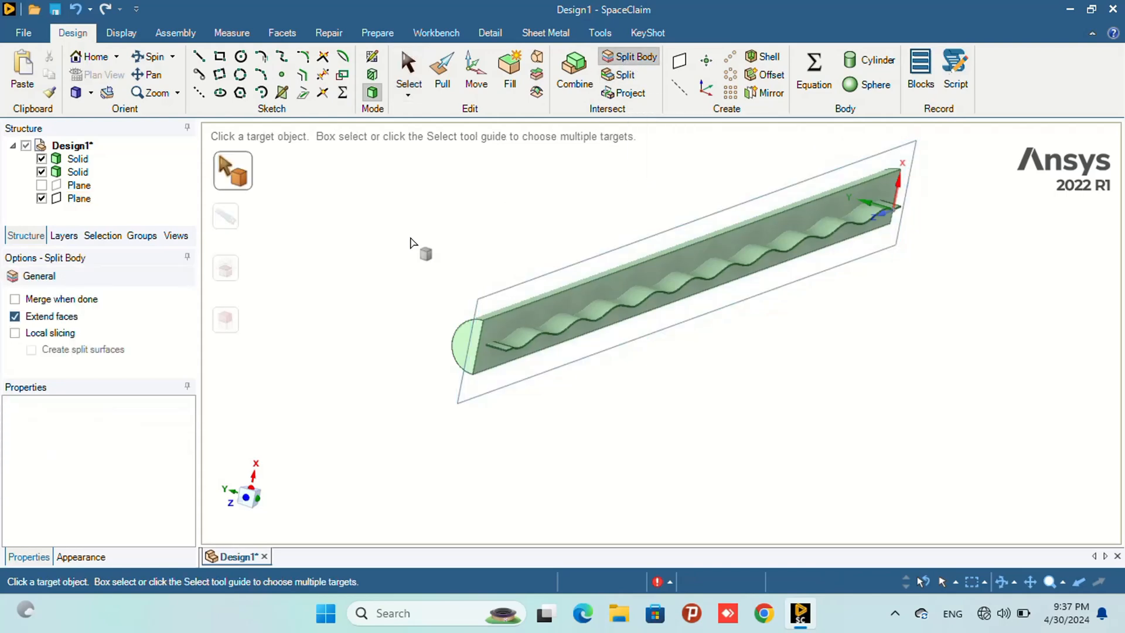
left_click(71, 159)
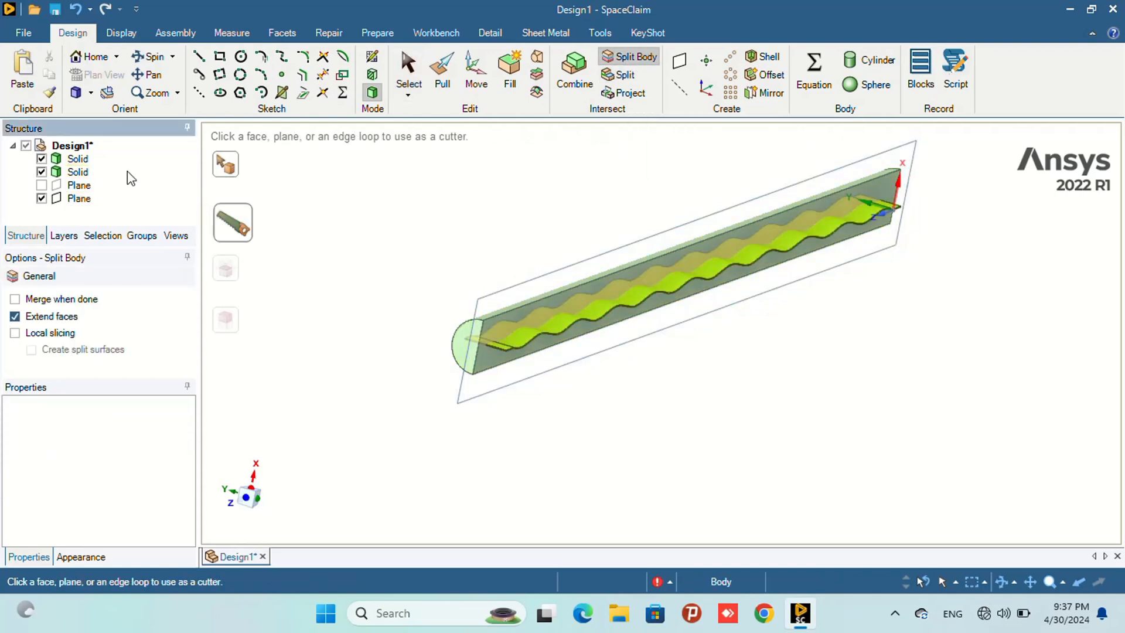
left_click(481, 303)
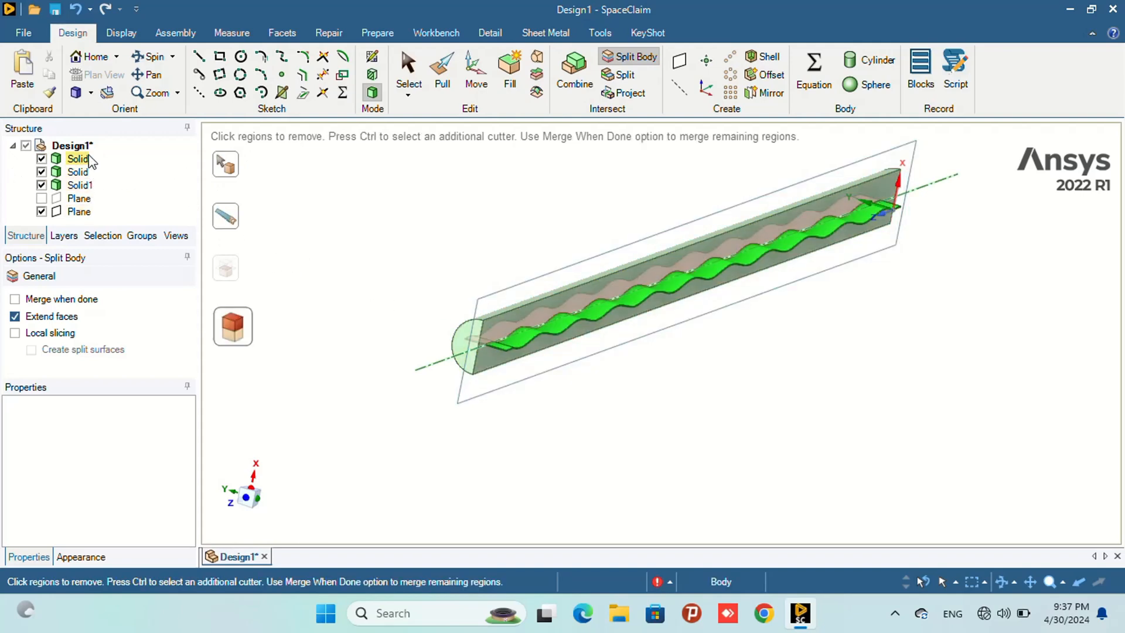
- Delete the newly split-off solid piece
left_click(79, 185)
right_click(79, 185)
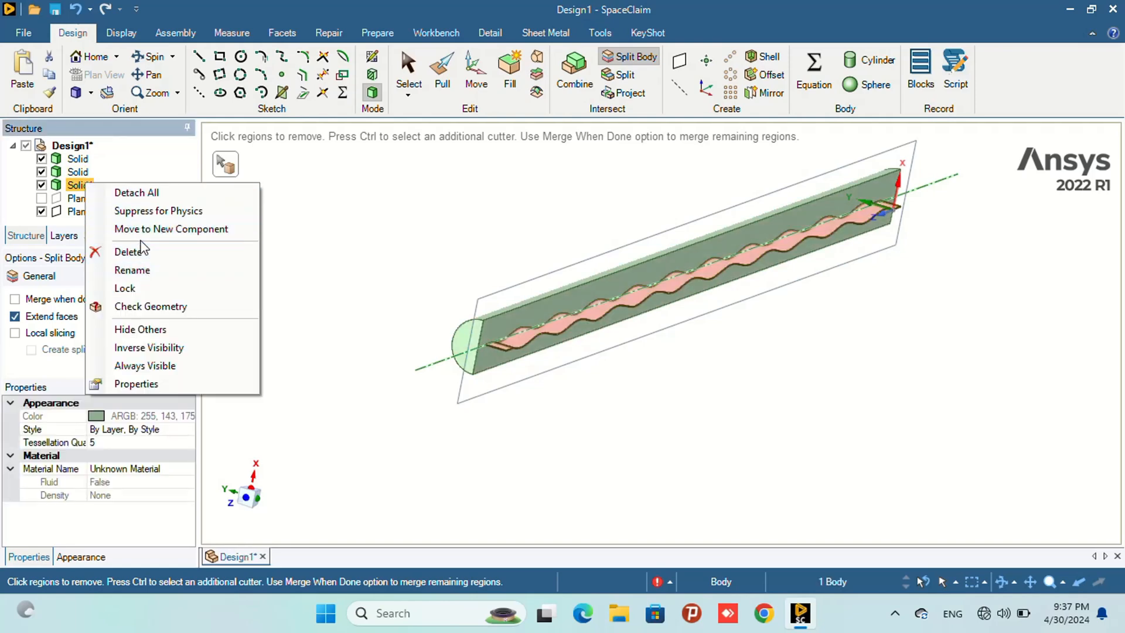
left_click(140, 251)
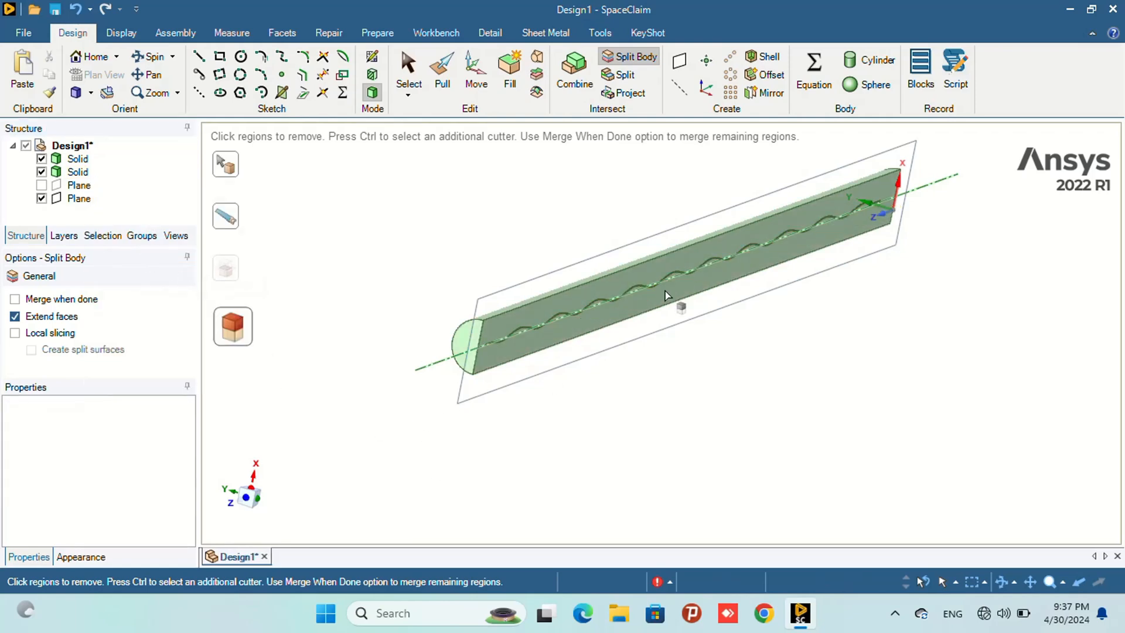
- Hide the new datum plane and leave the Split Body tool
left_click(41, 199)
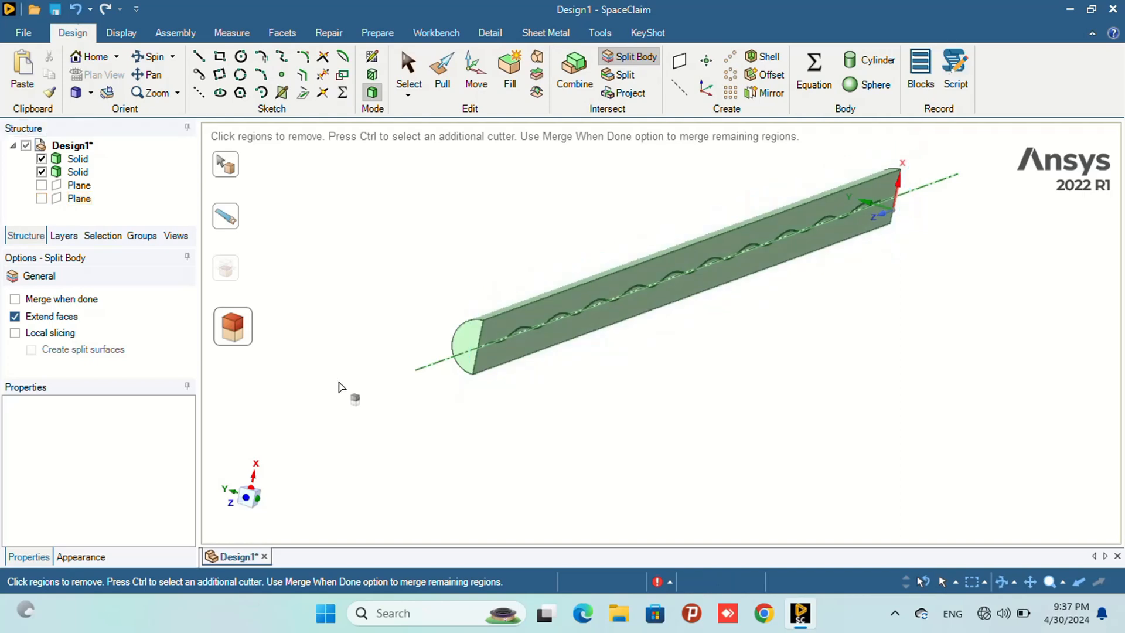
scroll(447, 371, "up", 5)
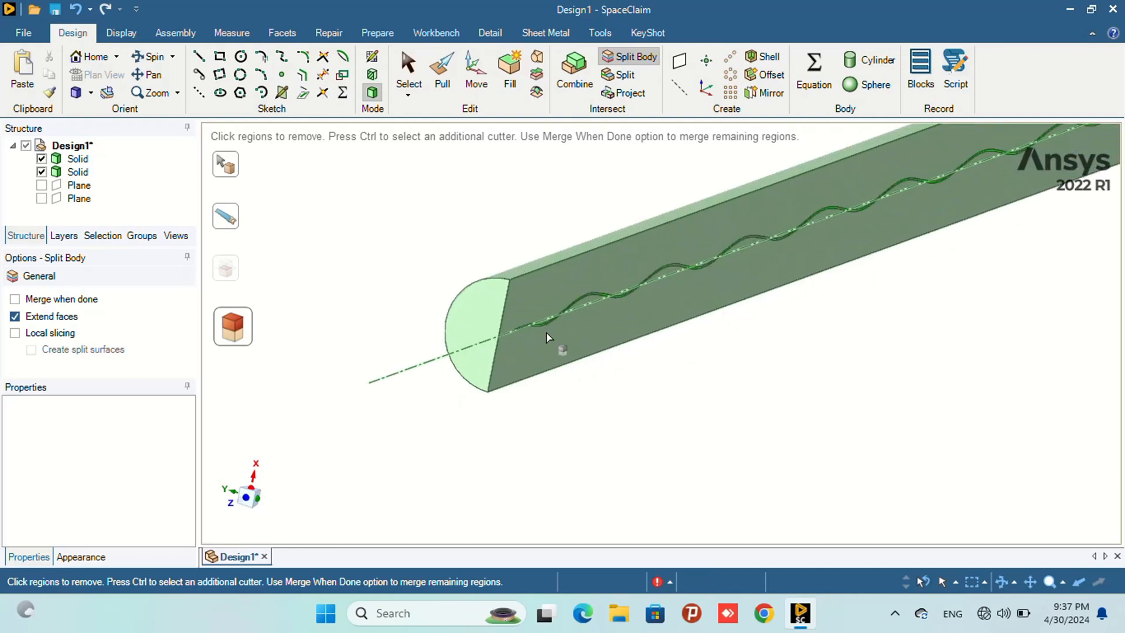
scroll(532, 339, "up", 3)
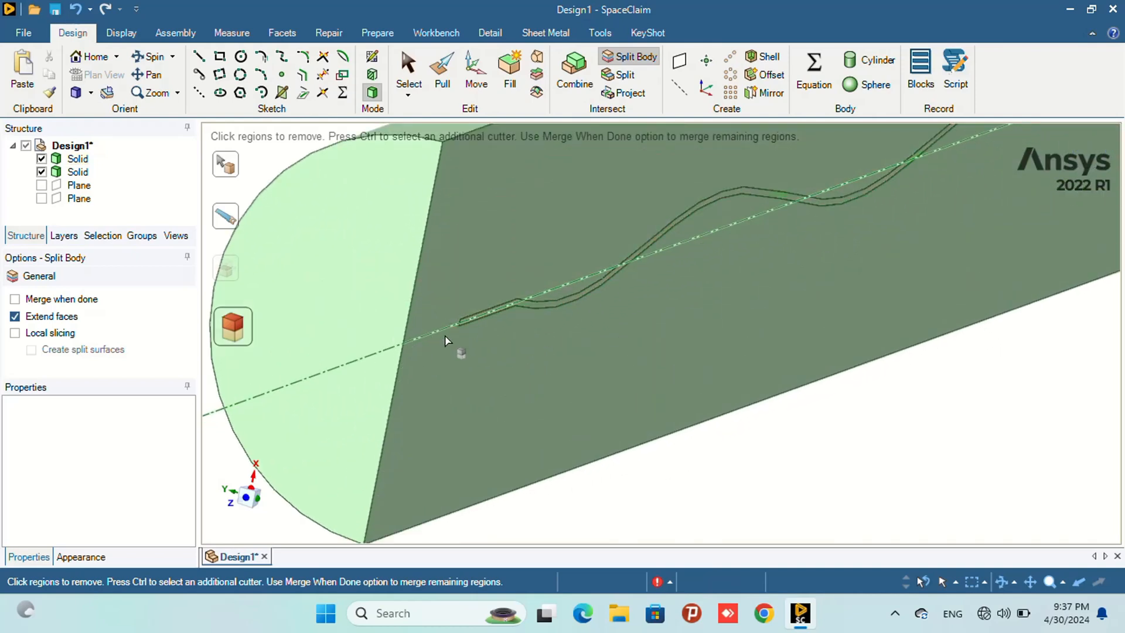
scroll(425, 350, "down", 1)
scroll(425, 350, "down", 4)
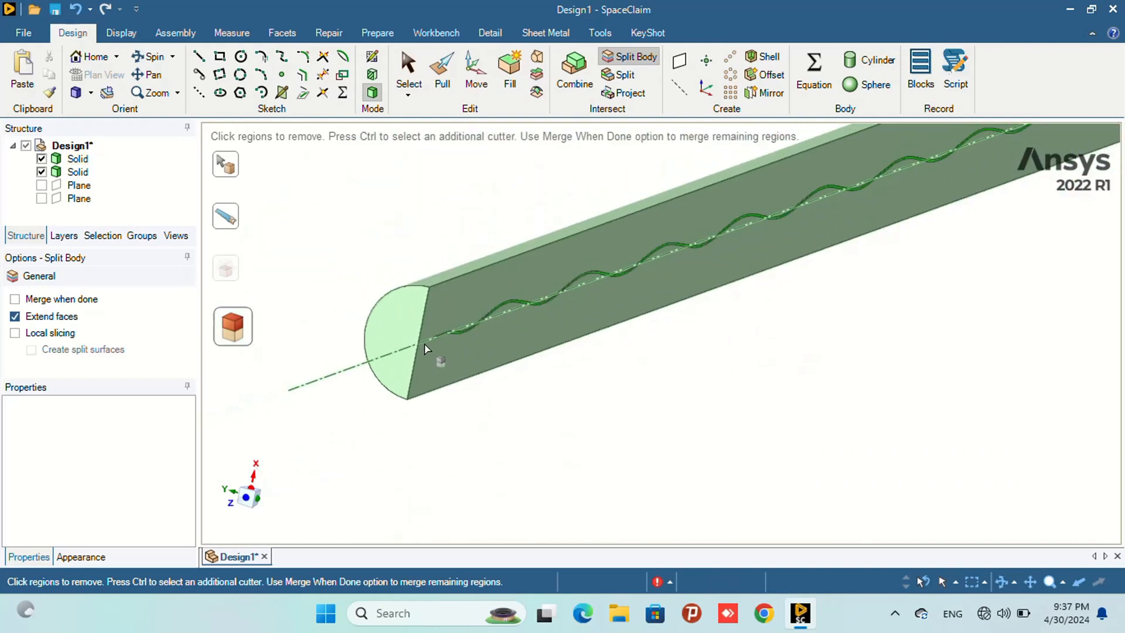
left_click(409, 65)
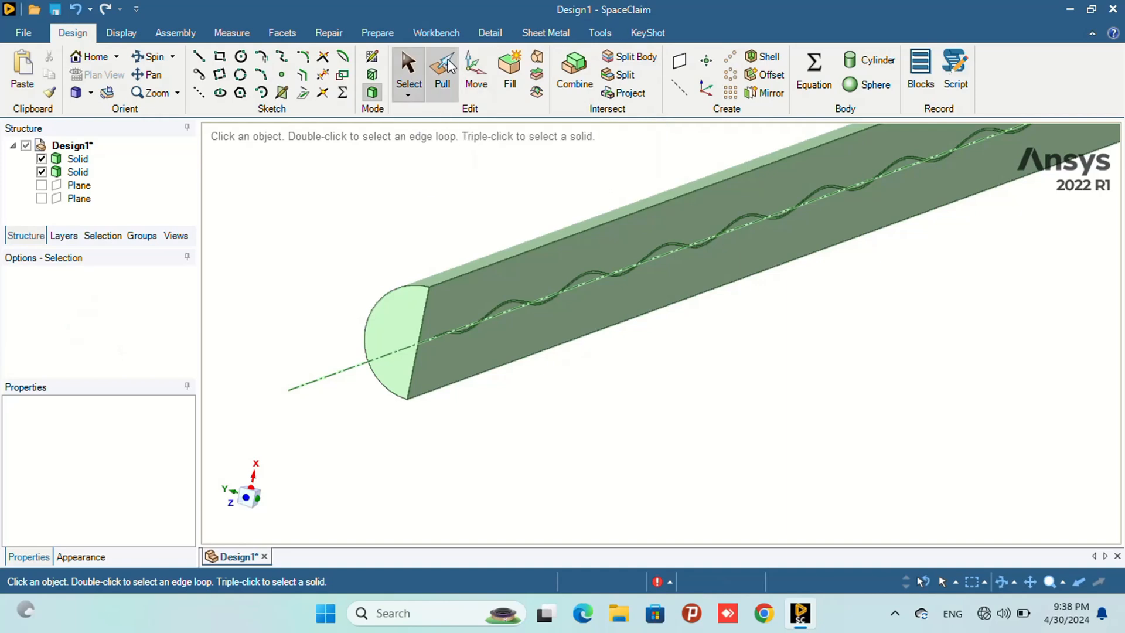
- Try to pull the half-cylinder's near end face 10 mm
left_click(399, 334)
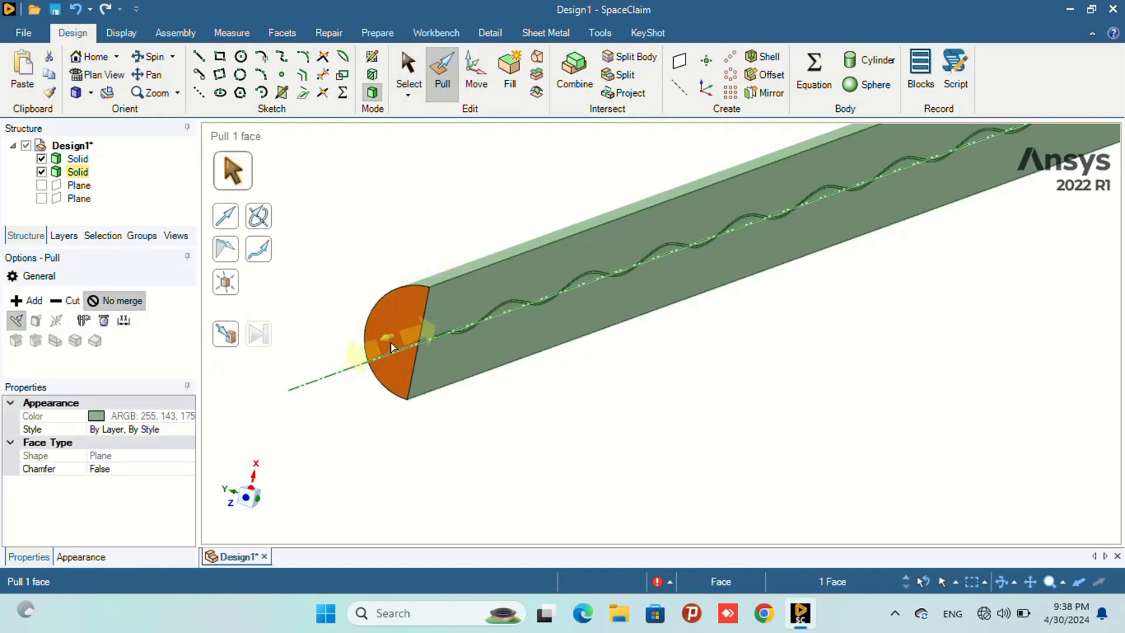
left_click_drag(388, 336, 406, 334)
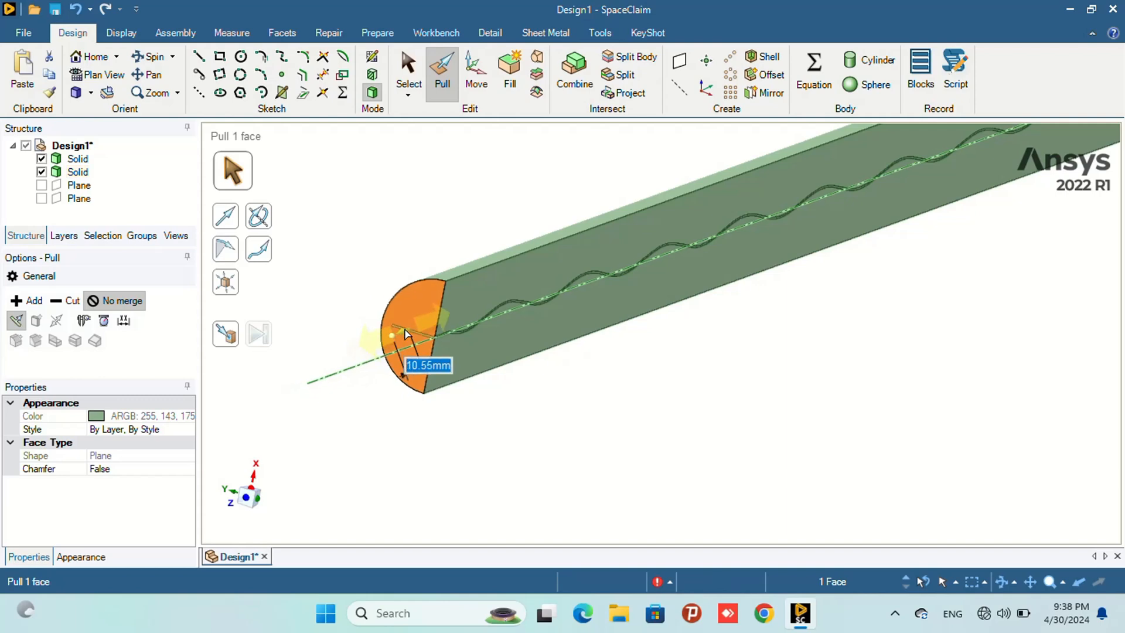
type("10")
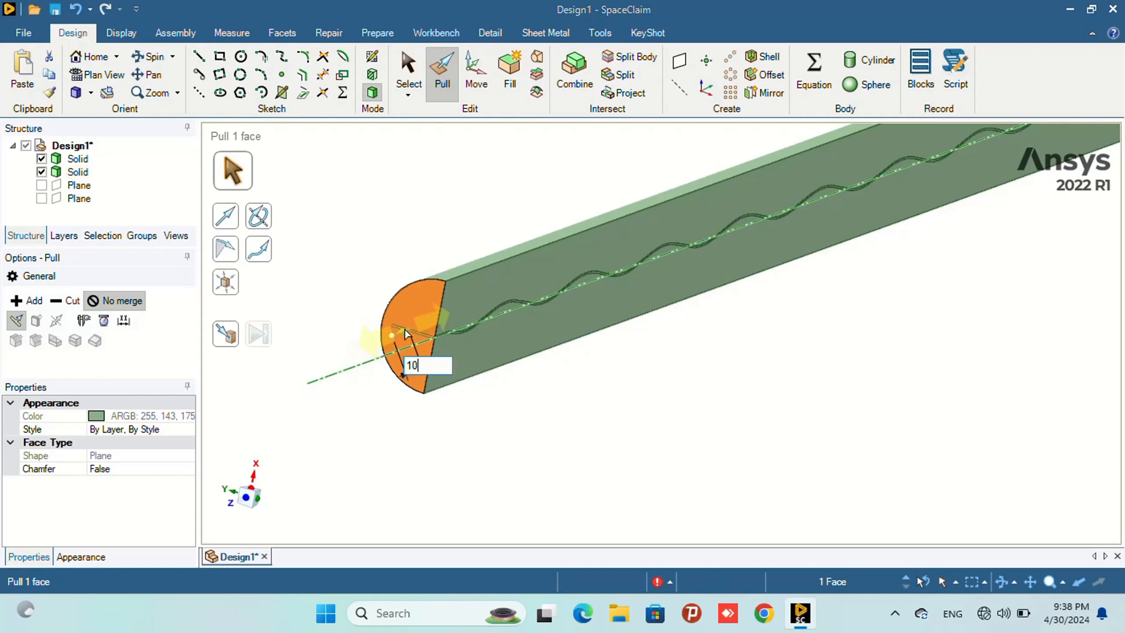
key("Return")
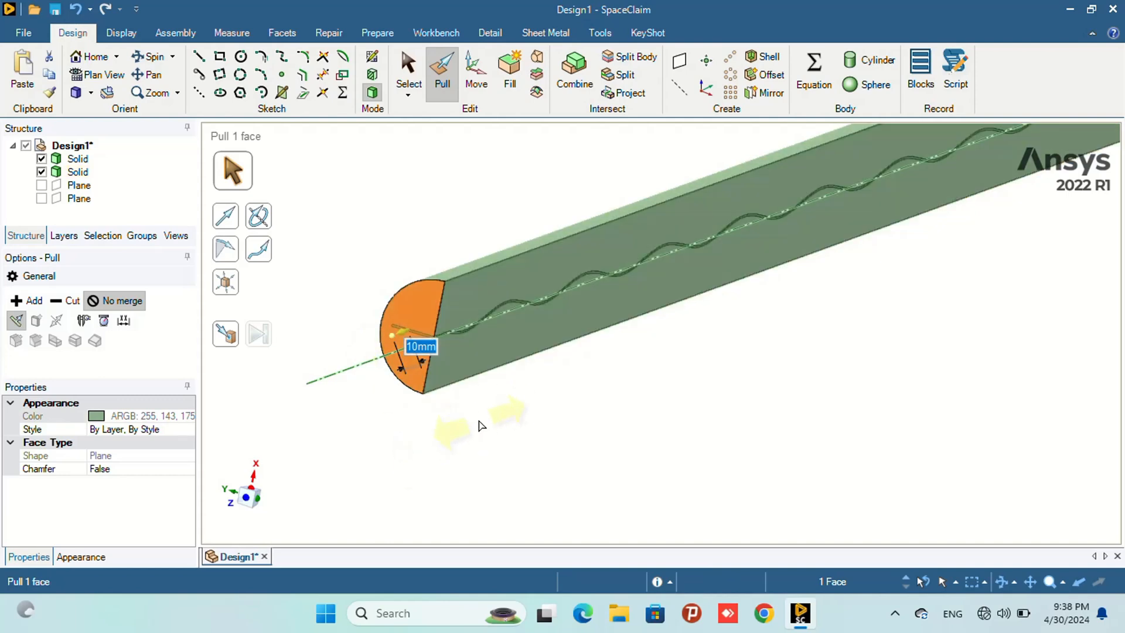
key("Return")
left_click(409, 78)
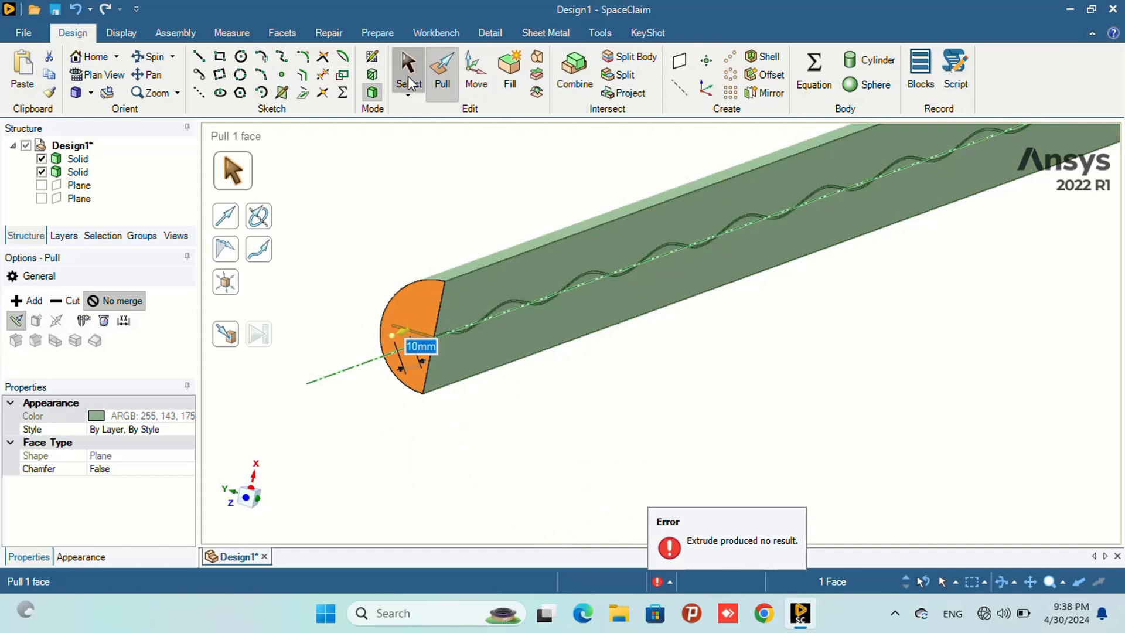
- Extend the half-cylinder by pulling its opposite end face 23.32 mm
scroll(605, 400, "down", 3)
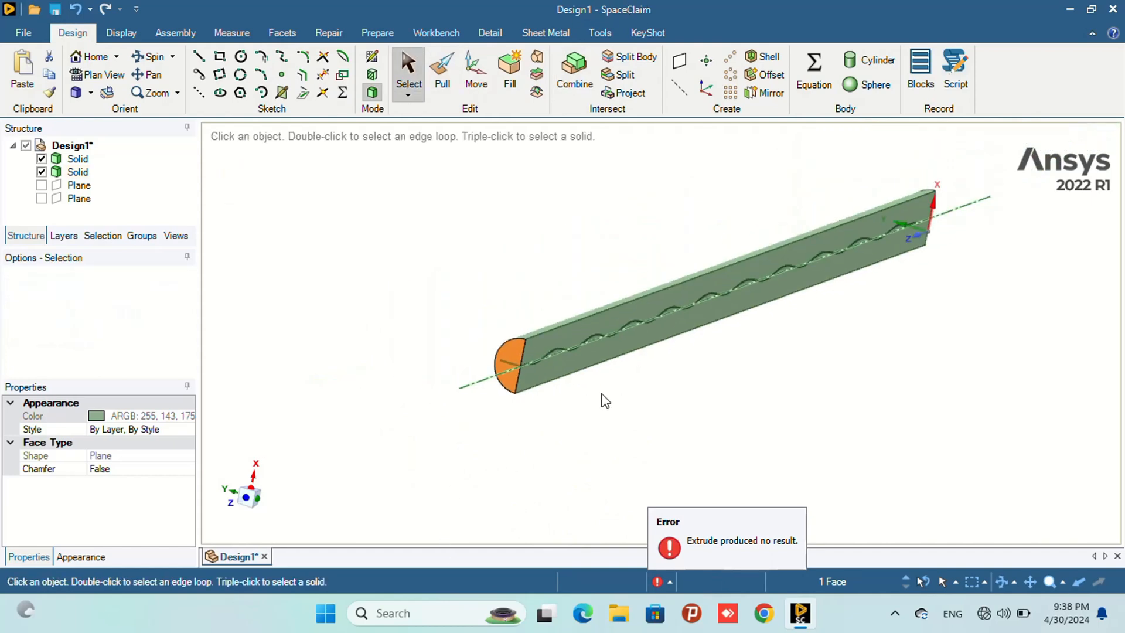
scroll(605, 400, "down", 4)
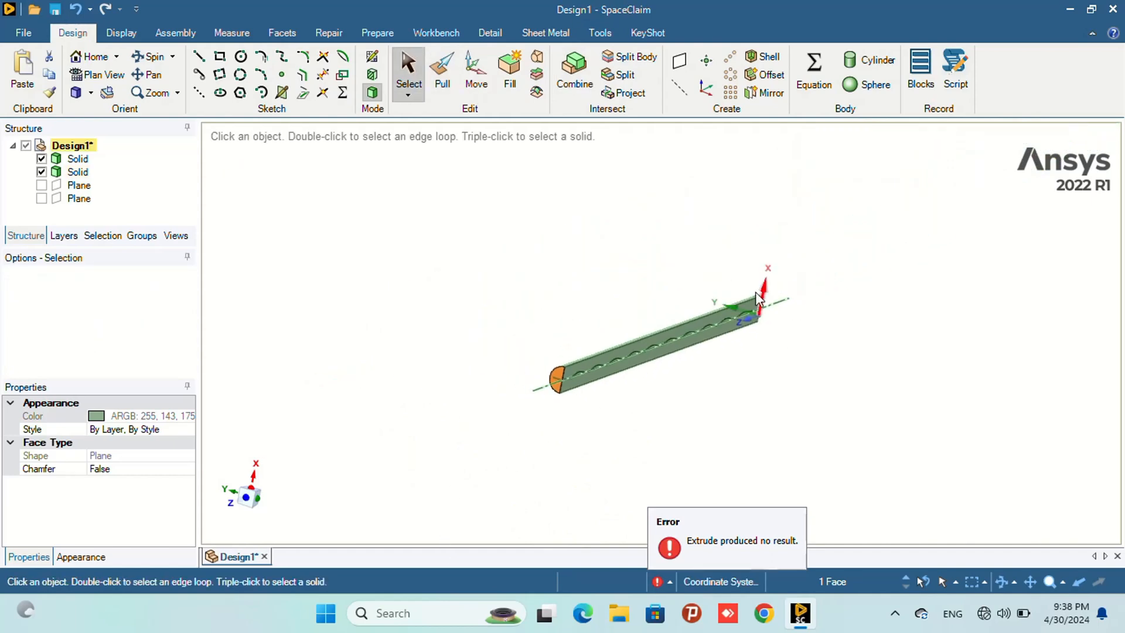
left_click(150, 60)
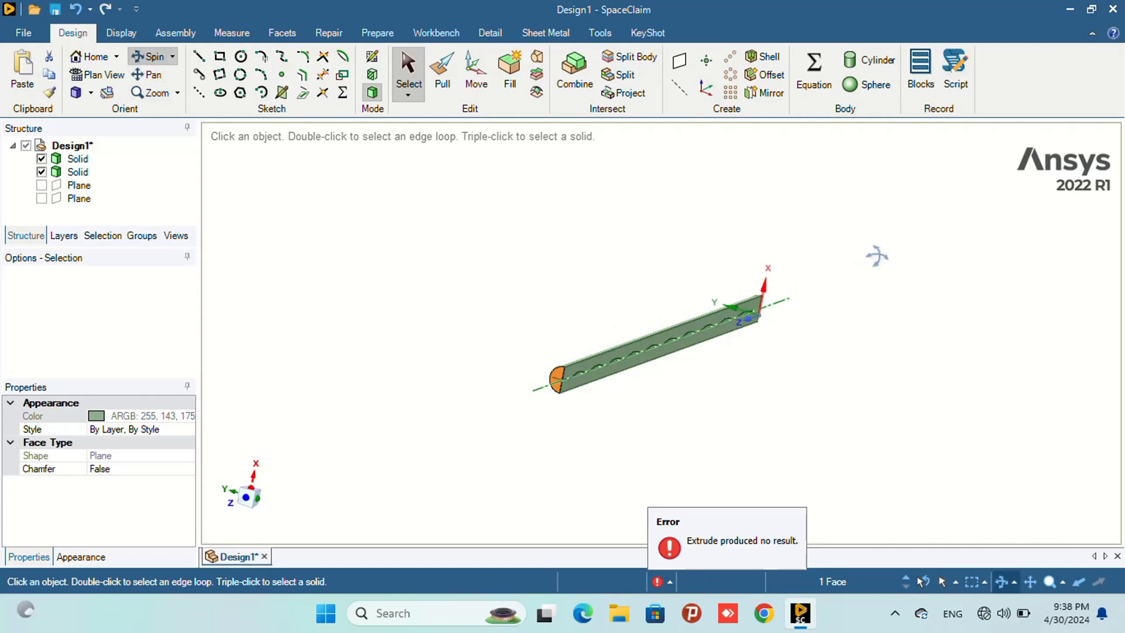
left_click_drag(908, 324, 723, 338)
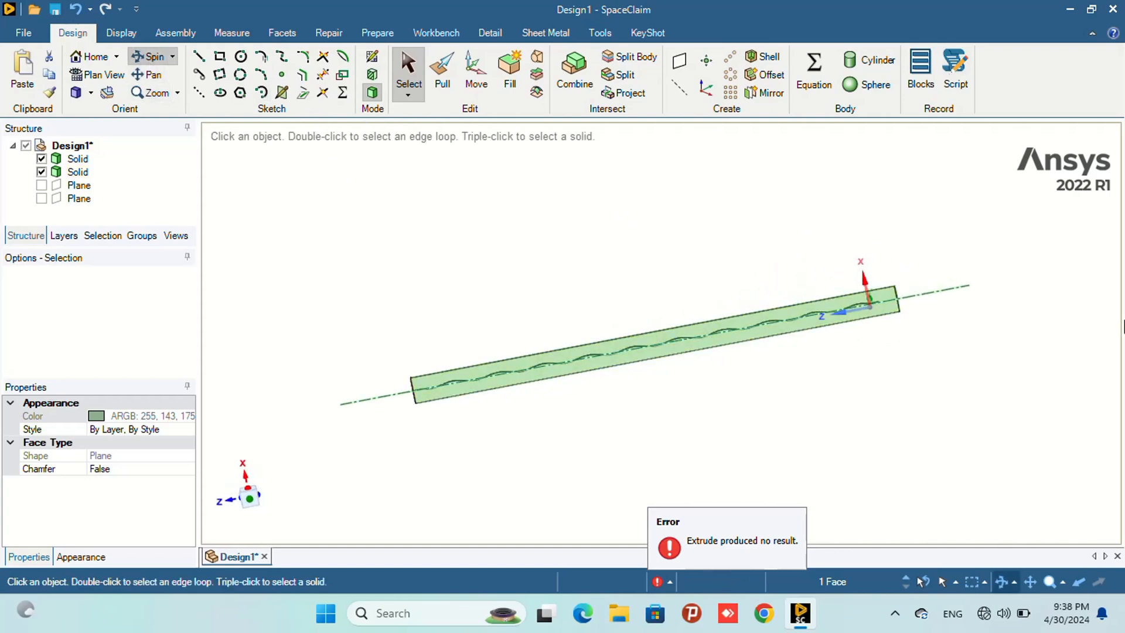
left_click_drag(997, 341, 788, 328)
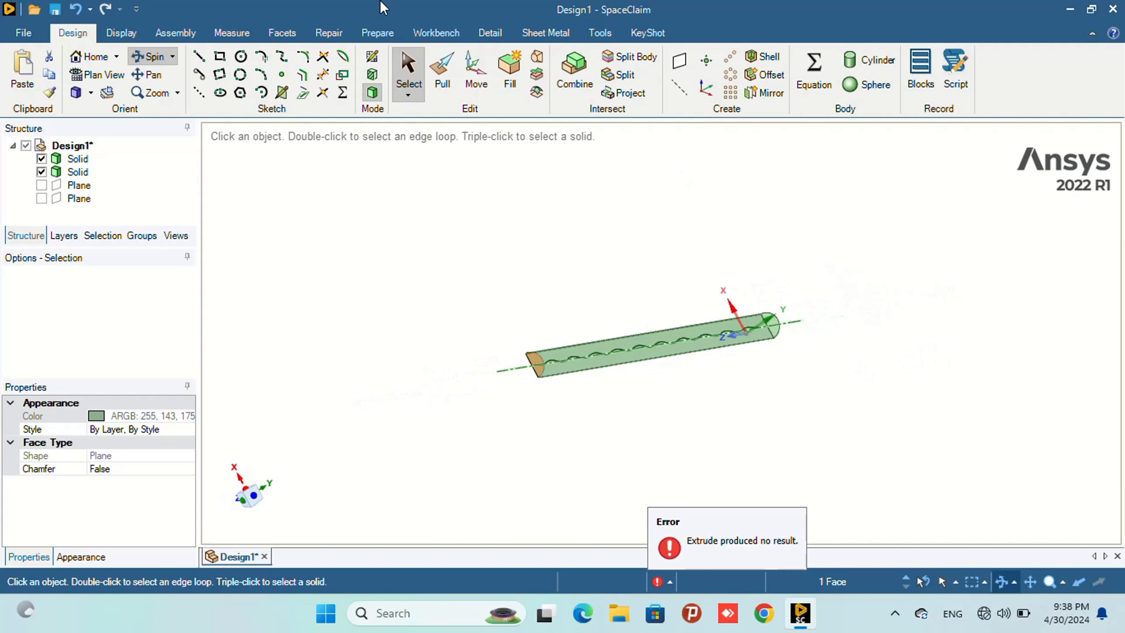
left_click(442, 75)
scroll(767, 334, "up", 3)
scroll(767, 333, "up", 2)
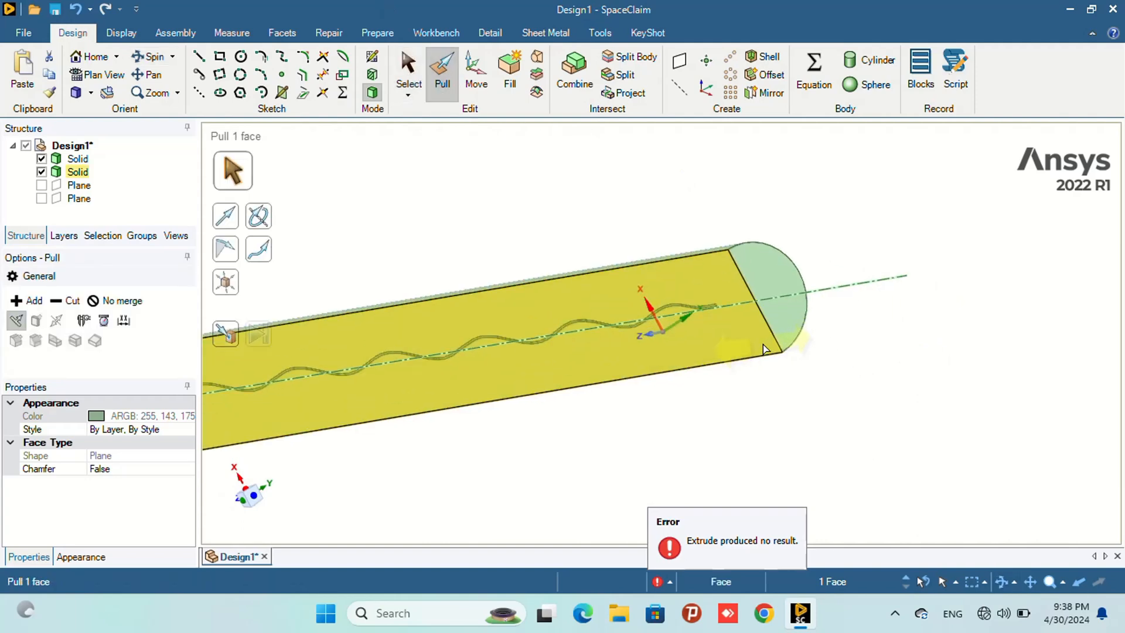
left_click(773, 296)
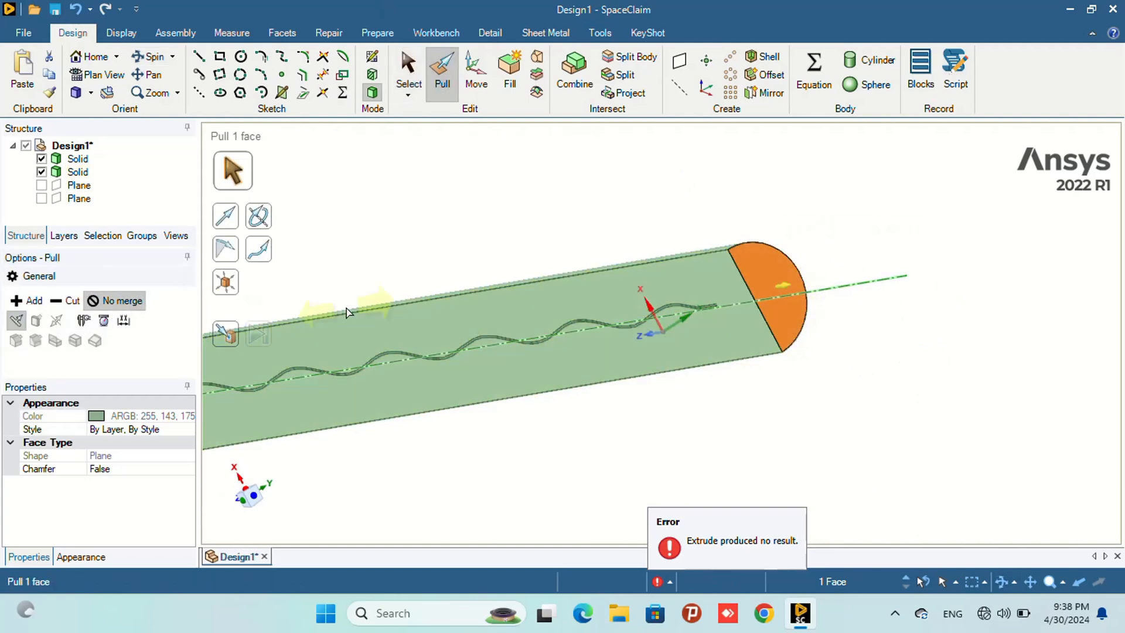
left_click_drag(774, 291, 763, 291)
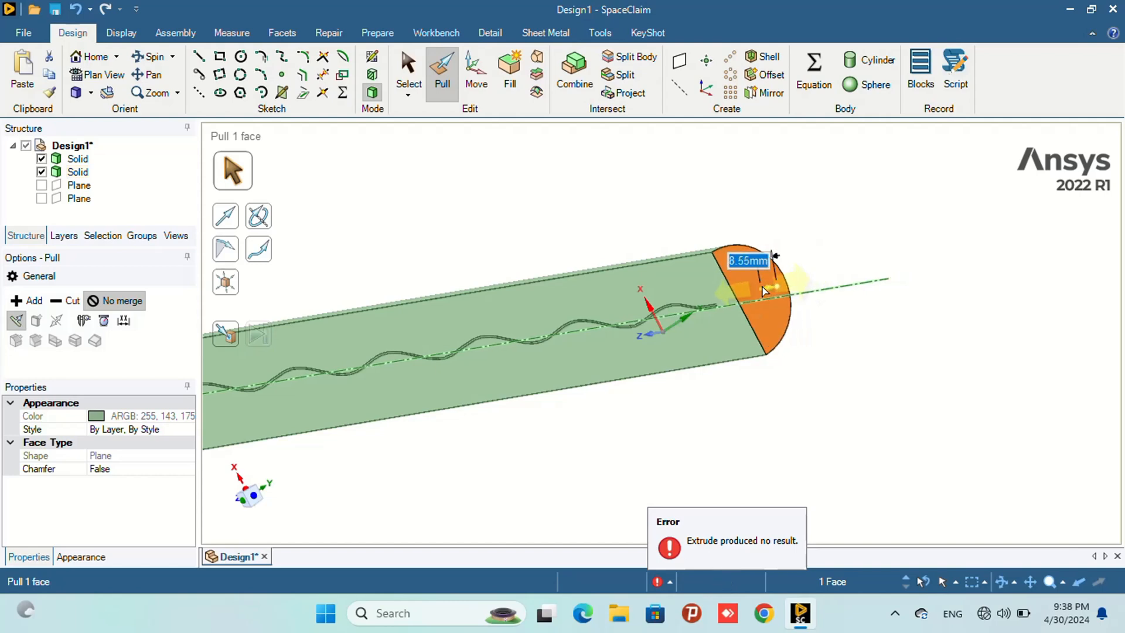
type("23")
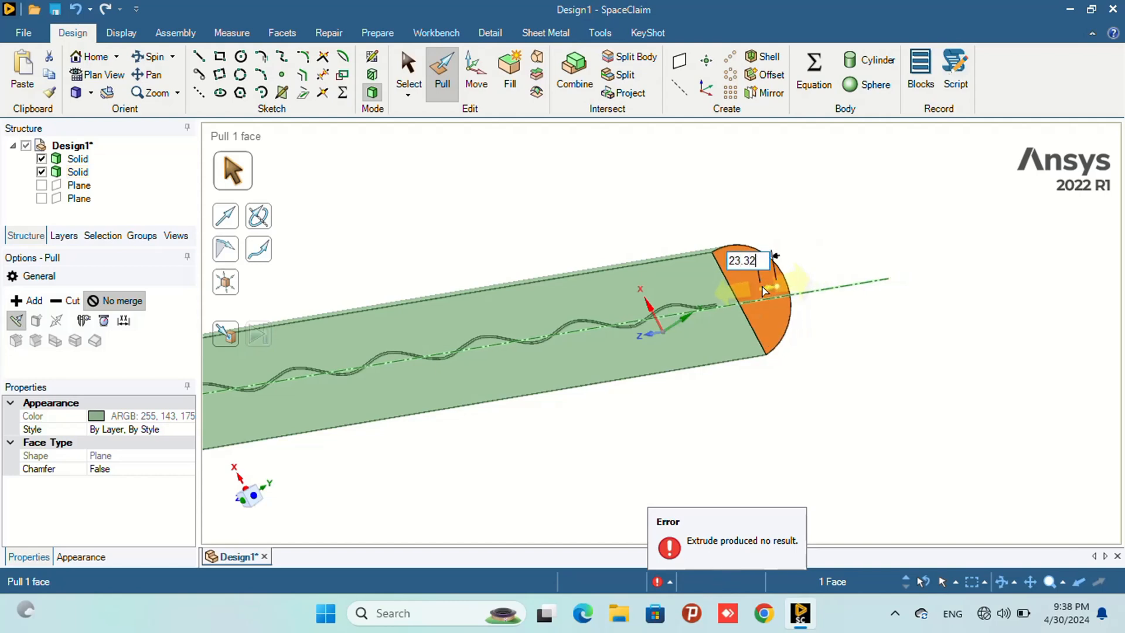
type(".32")
key("Return")
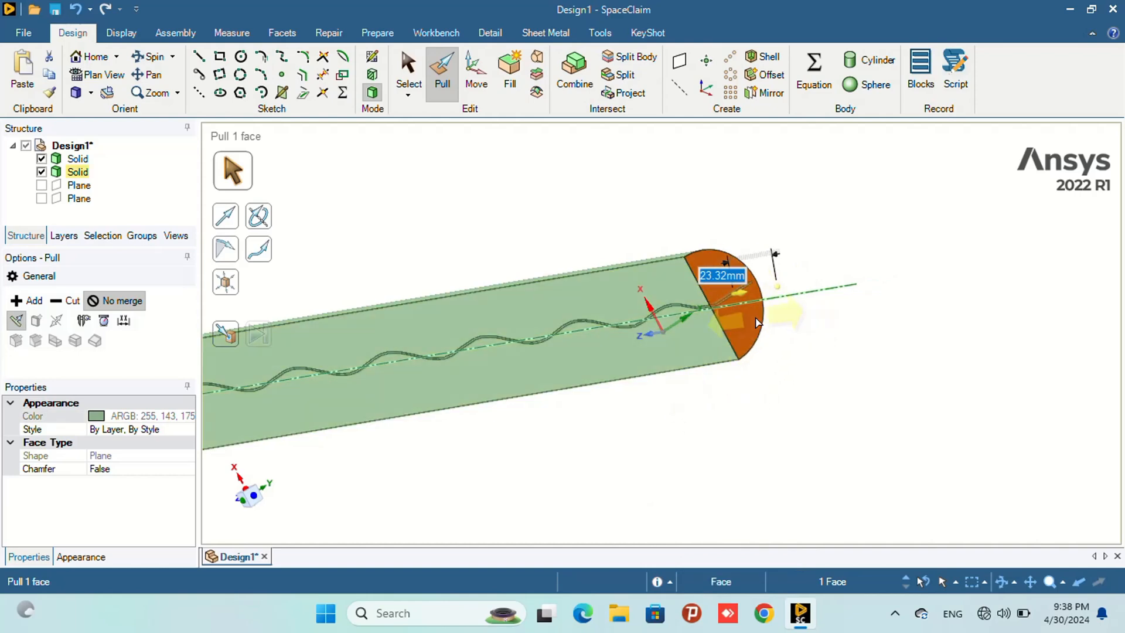
scroll(640, 332, "up", 5)
scroll(658, 307, "down", 6)
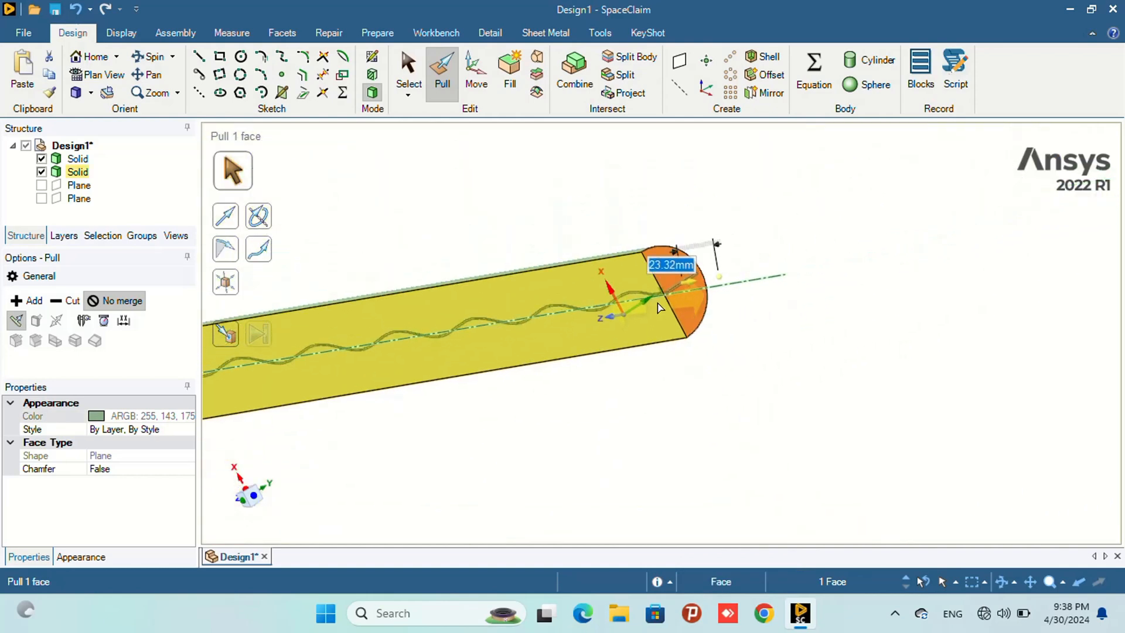
scroll(657, 307, "down", 5)
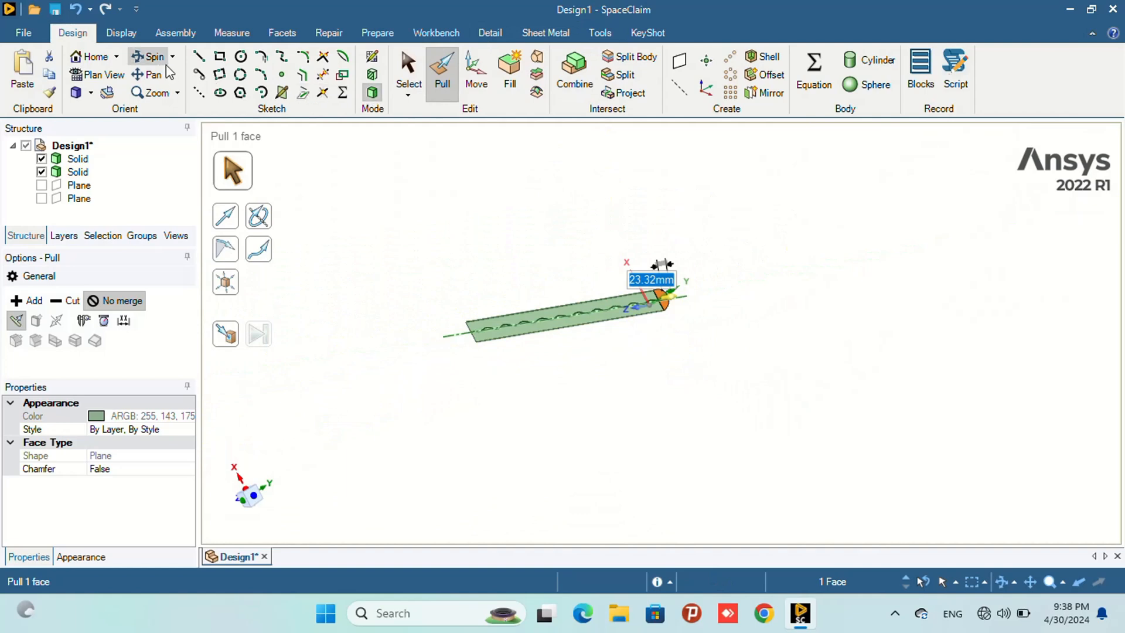
- Combine the half-cylinder with the sine-wave strip as the cutter to split it along the strip
left_click(149, 57)
left_click_drag(434, 367, 509, 376)
scroll(434, 334, "up", 6)
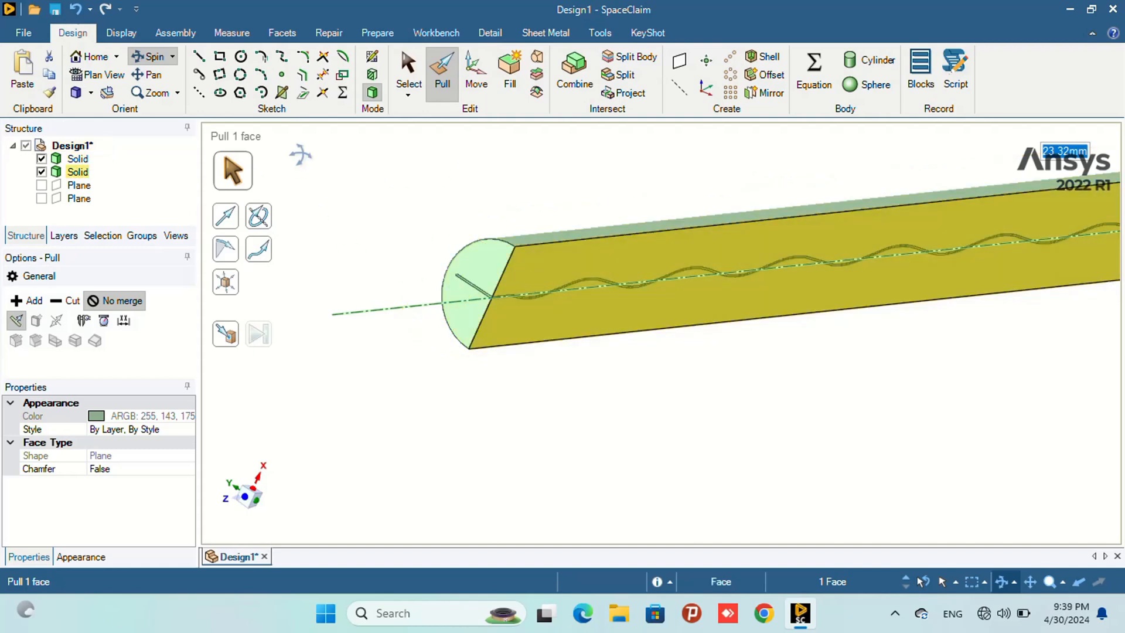
left_click(573, 75)
left_click(547, 241)
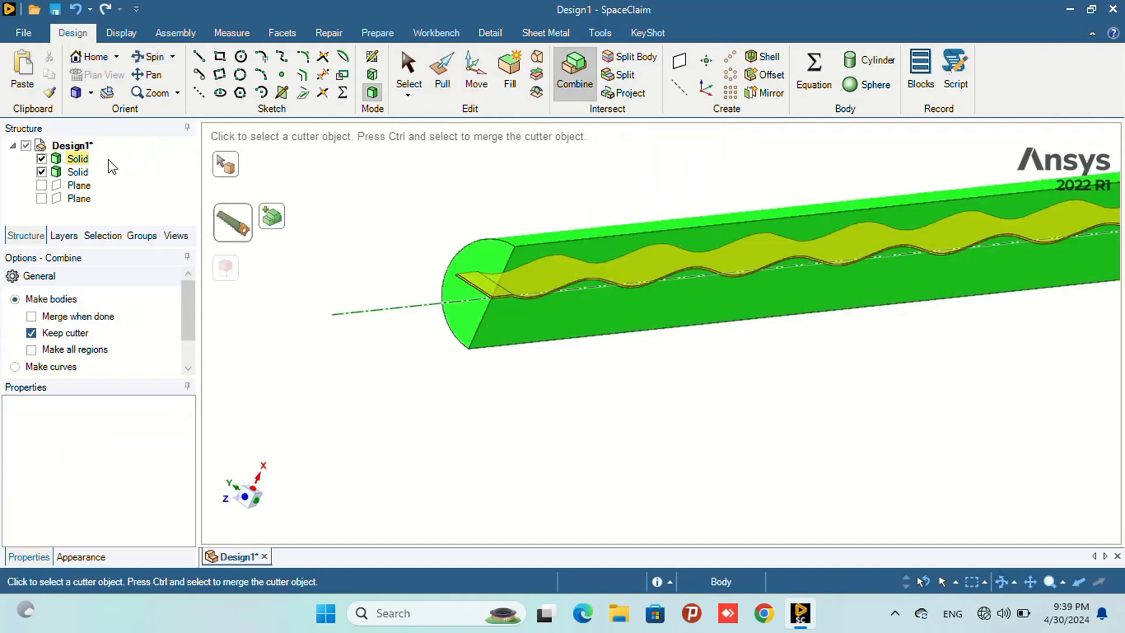
left_click(73, 161)
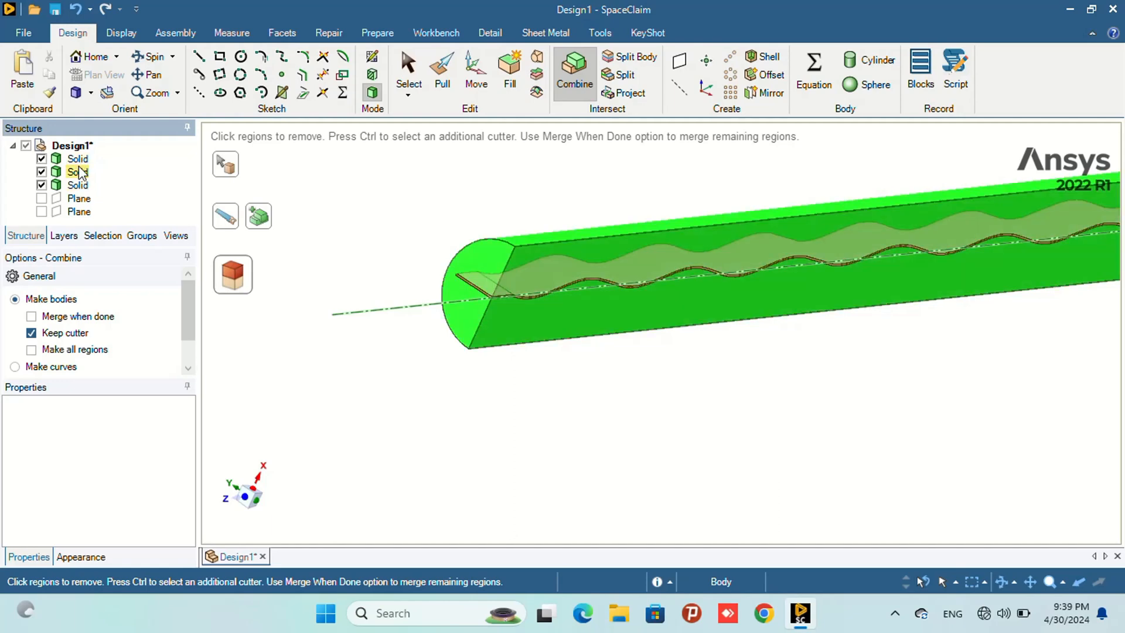
- Delete the strip solid and the extra split-off solid, keeping only the slotted half-cylinder, and leave Combine
right_click(78, 160)
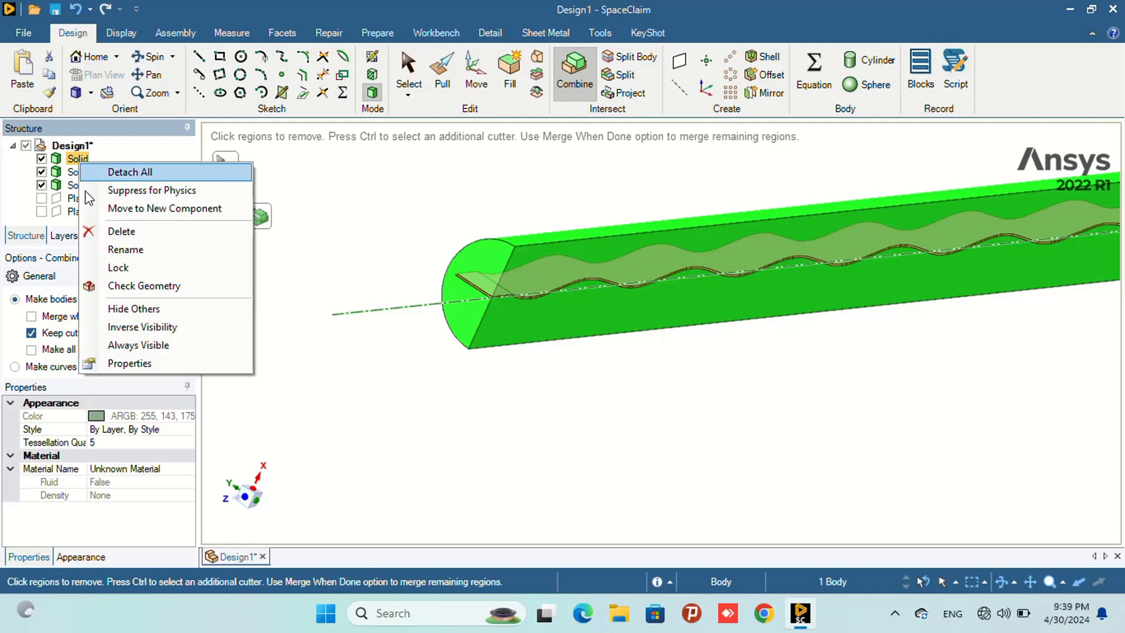
left_click(91, 231)
right_click(87, 174)
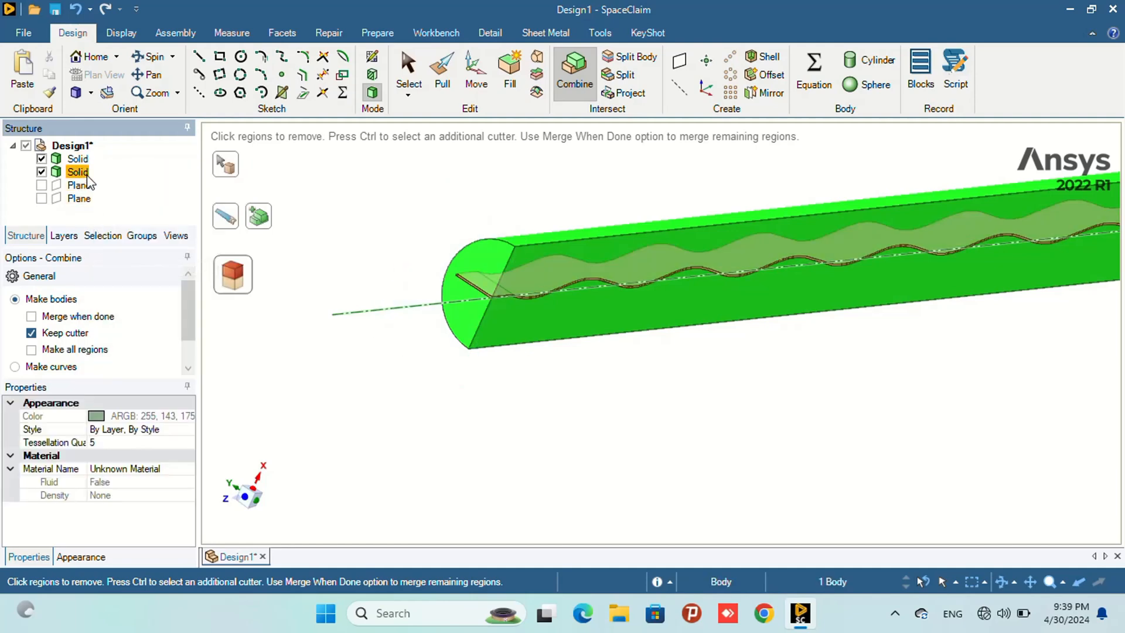
left_click(120, 243)
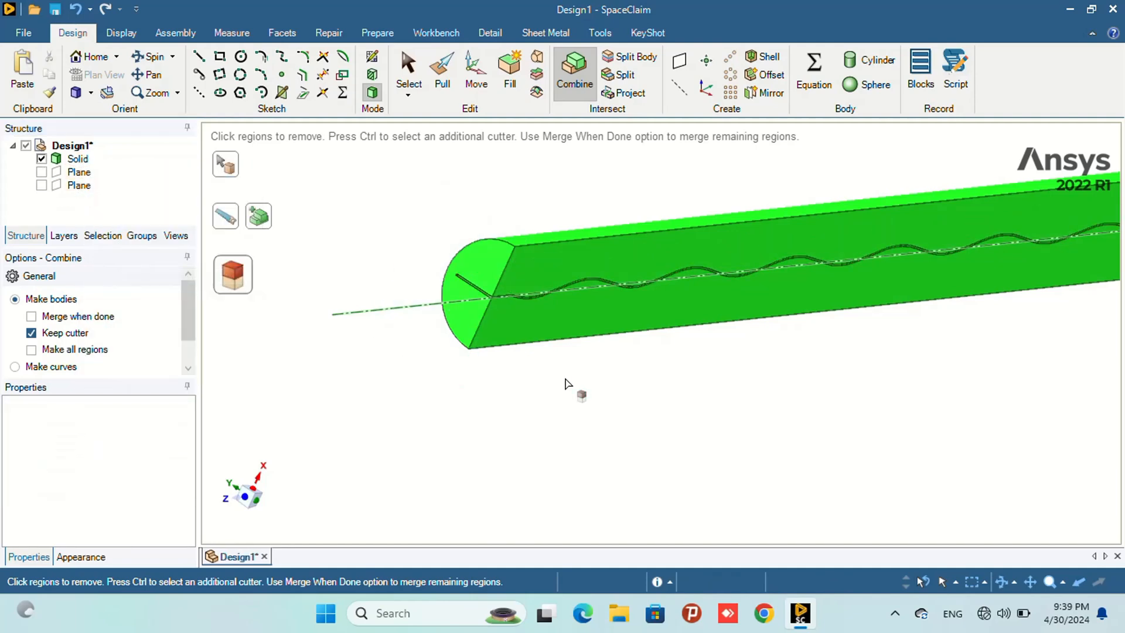
scroll(574, 316, "up", 4)
scroll(557, 281, "down", 4)
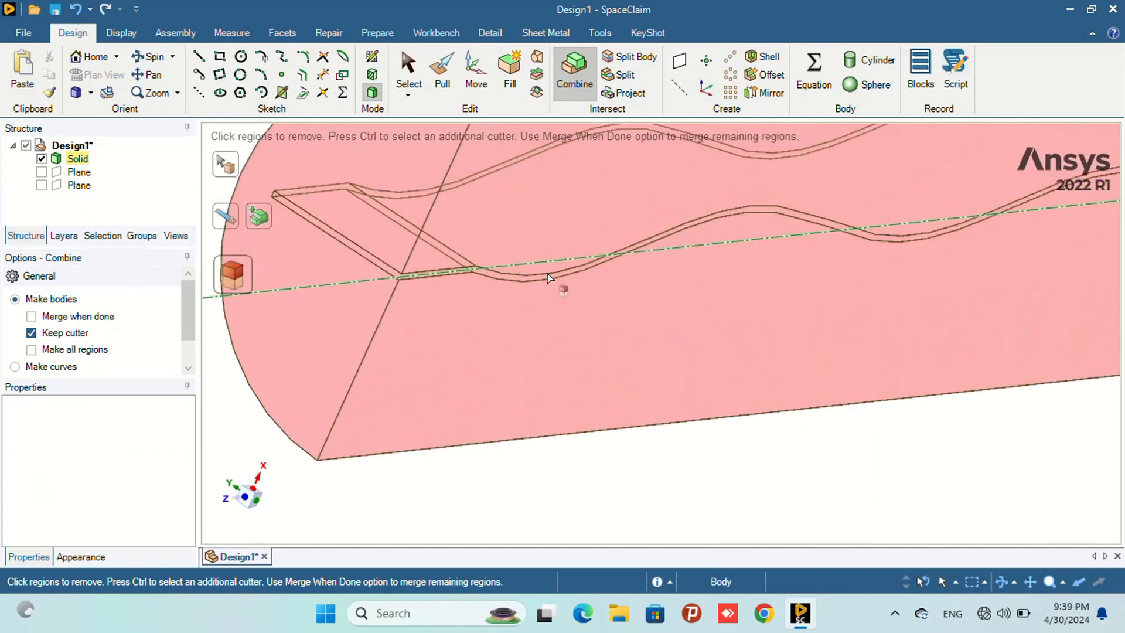
left_click(410, 65)
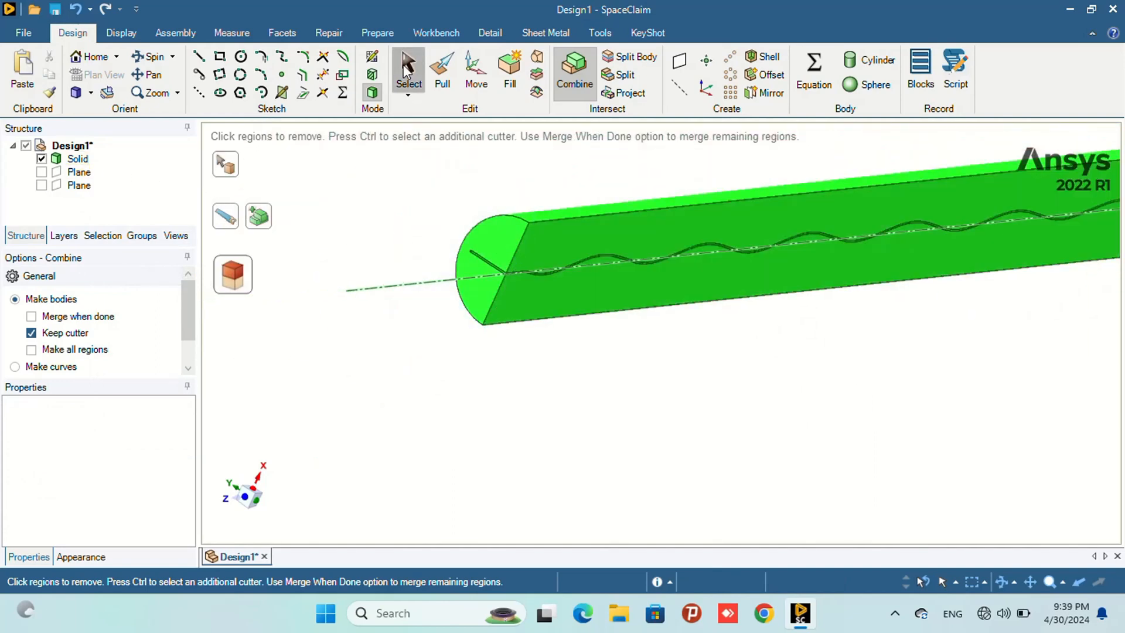
- Select the remaining solid and inspect the slotted half-cylinder from several angles
left_click(75, 159)
left_click(71, 160)
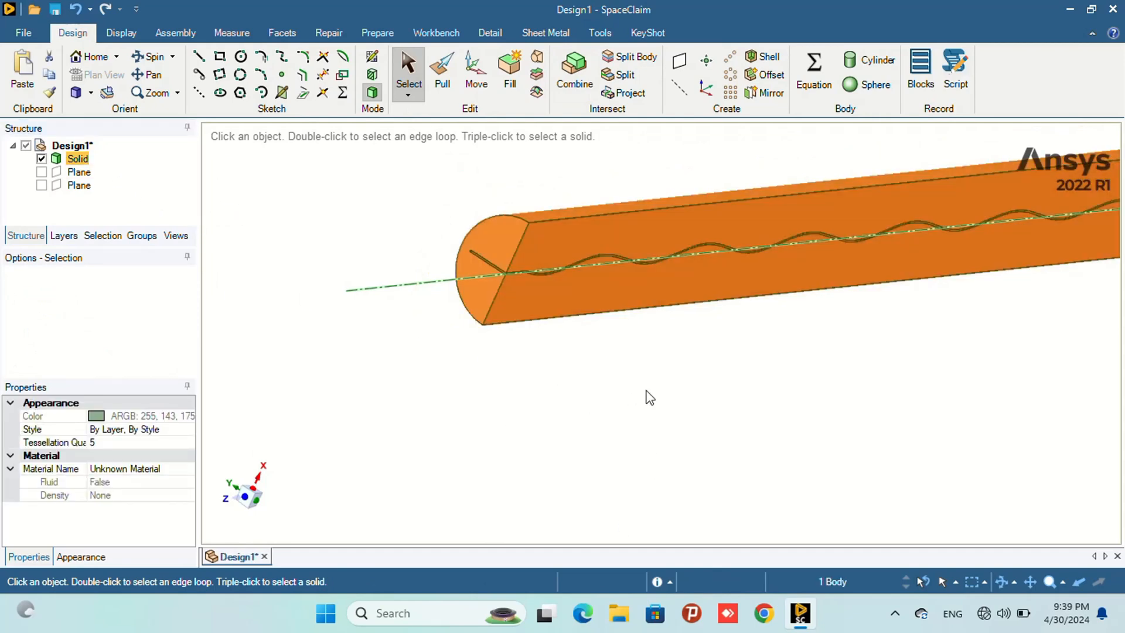
scroll(551, 350, "down", 1)
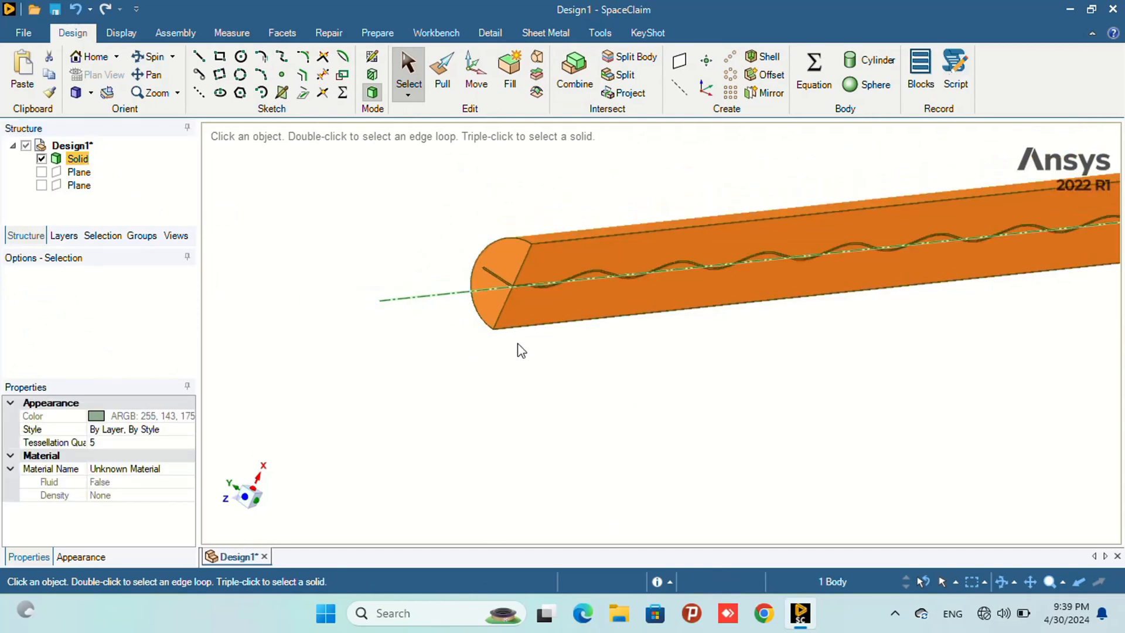
left_click(140, 59)
mouse_move(539, 395)
left_mouse_down()
mouse_move(486, 374)
mouse_move(572, 434)
mouse_move(459, 277)
left_mouse_up()
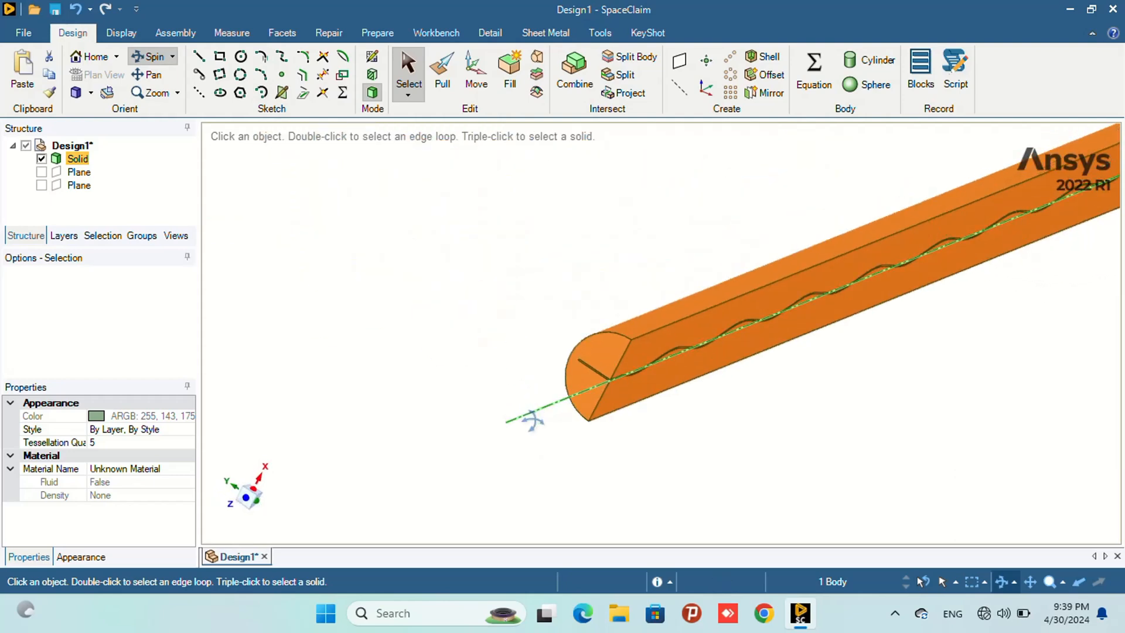
scroll(612, 331, "up", 10)
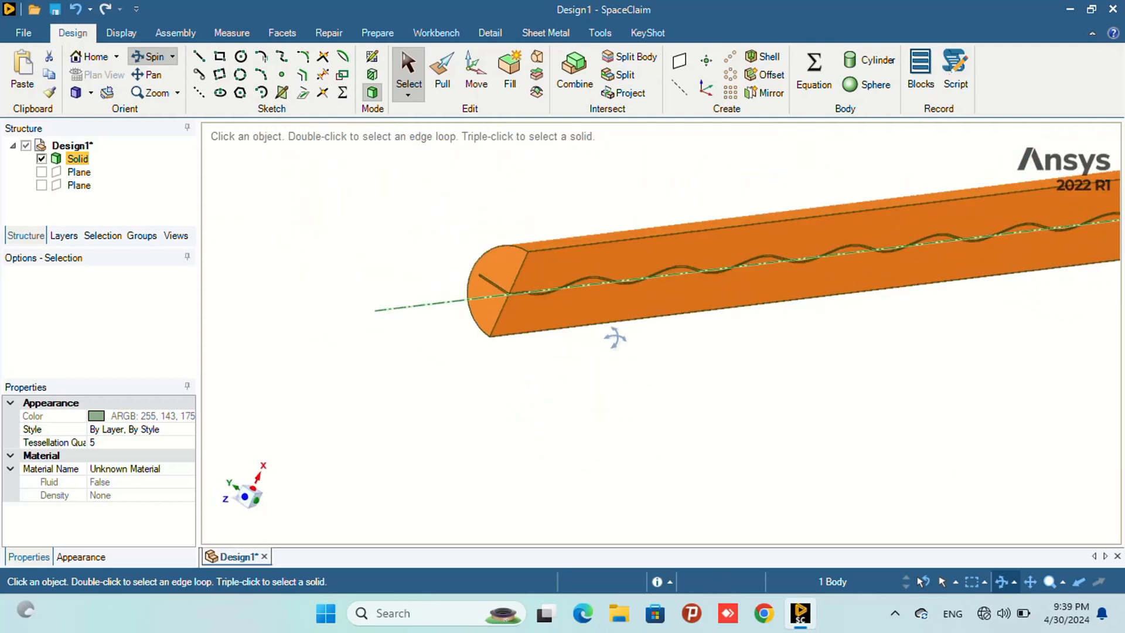
scroll(612, 311, "down", 10)
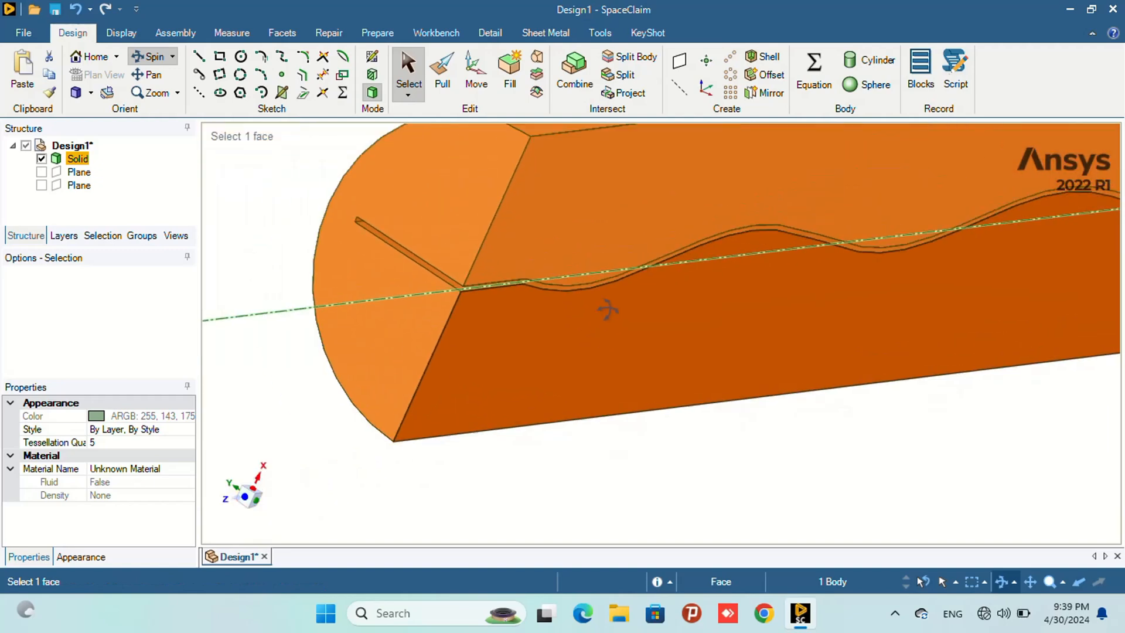
scroll(811, 275, "up", 2)
scroll(814, 290, "up", 5)
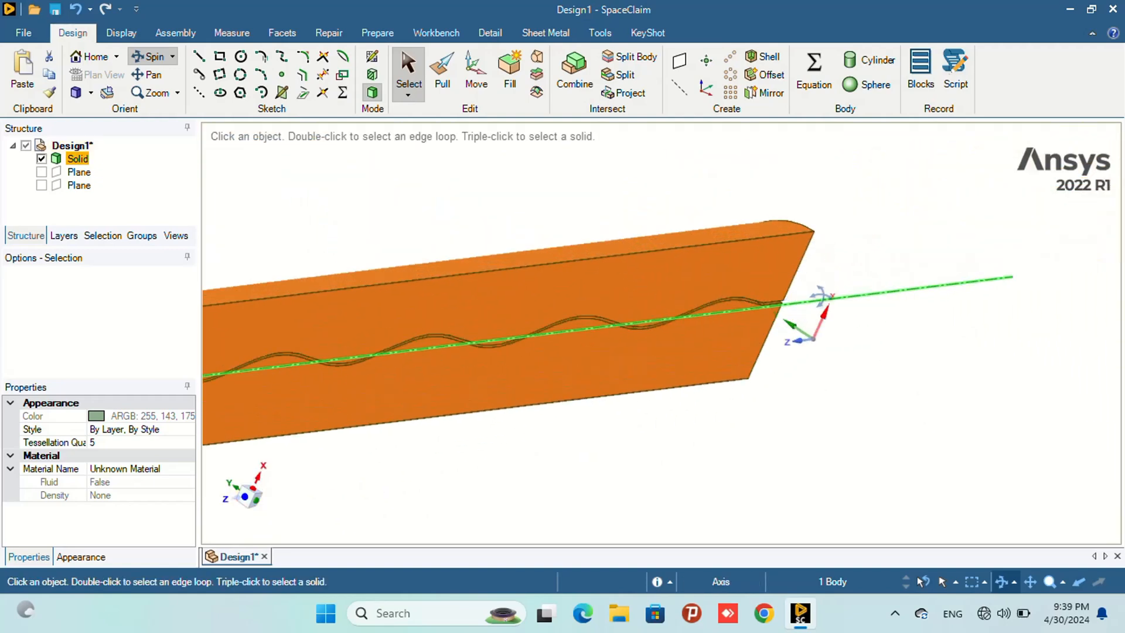
left_click_drag(812, 257, 724, 242)
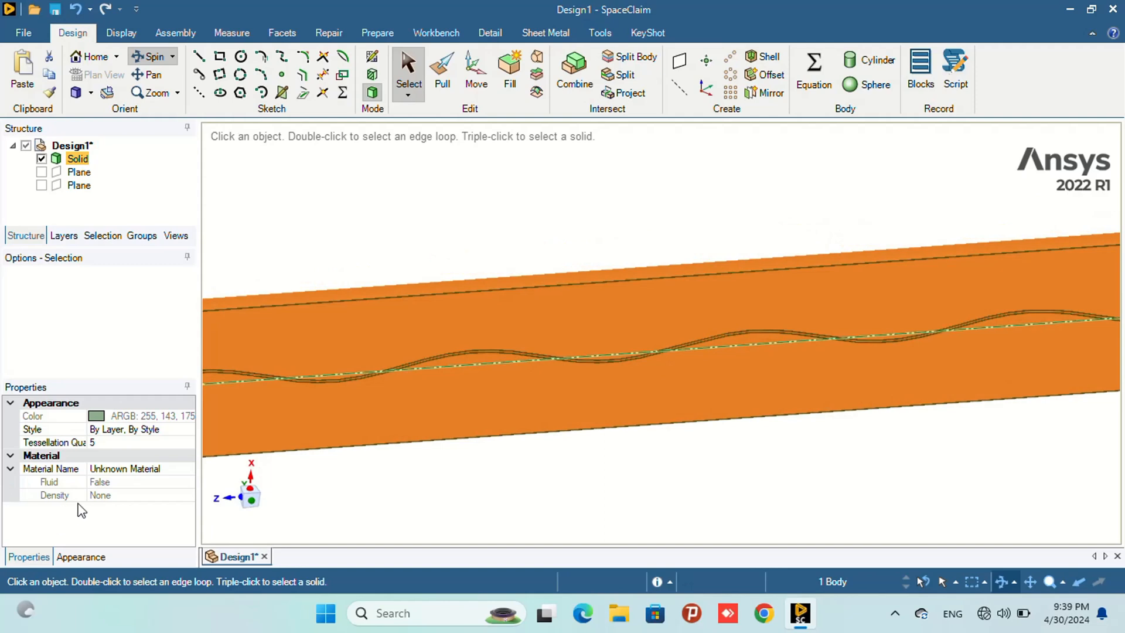
left_click(251, 499)
scroll(588, 354, "down", 5)
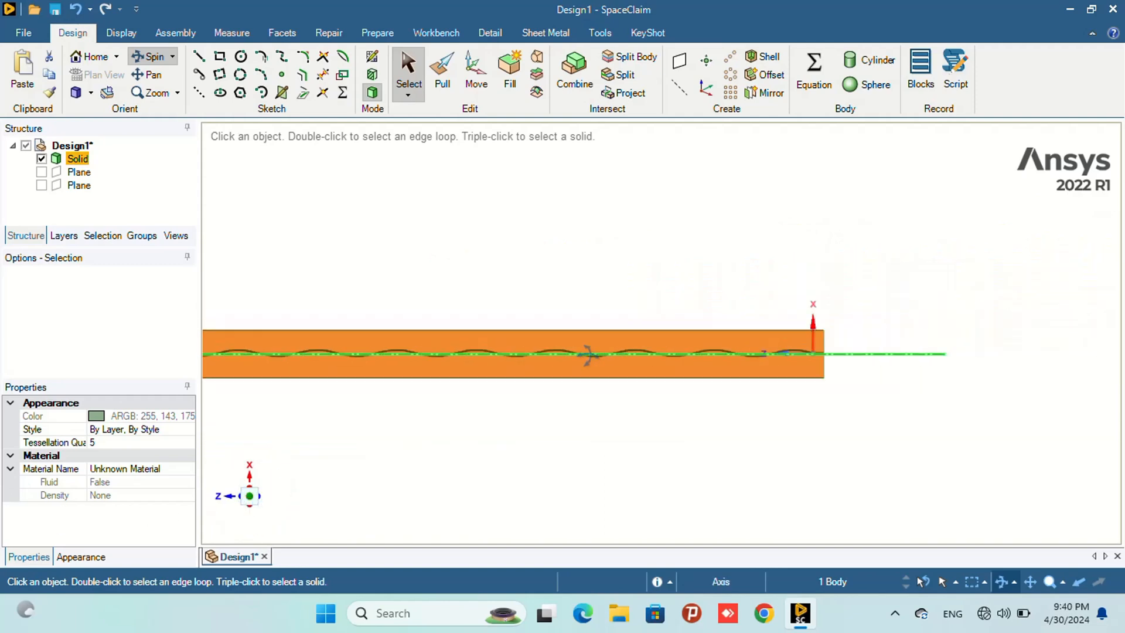
left_click_drag(423, 405, 540, 413)
middle_click_drag(540, 413, 598, 417)
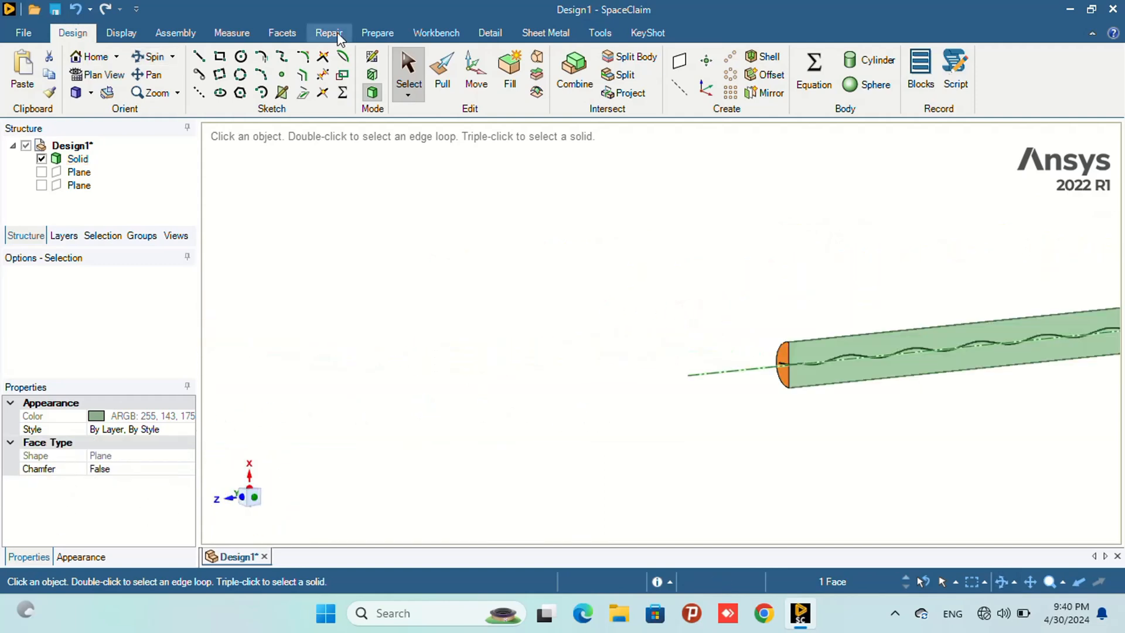
- Transfer the geometry to Ansys Workbench
left_click(337, 33)
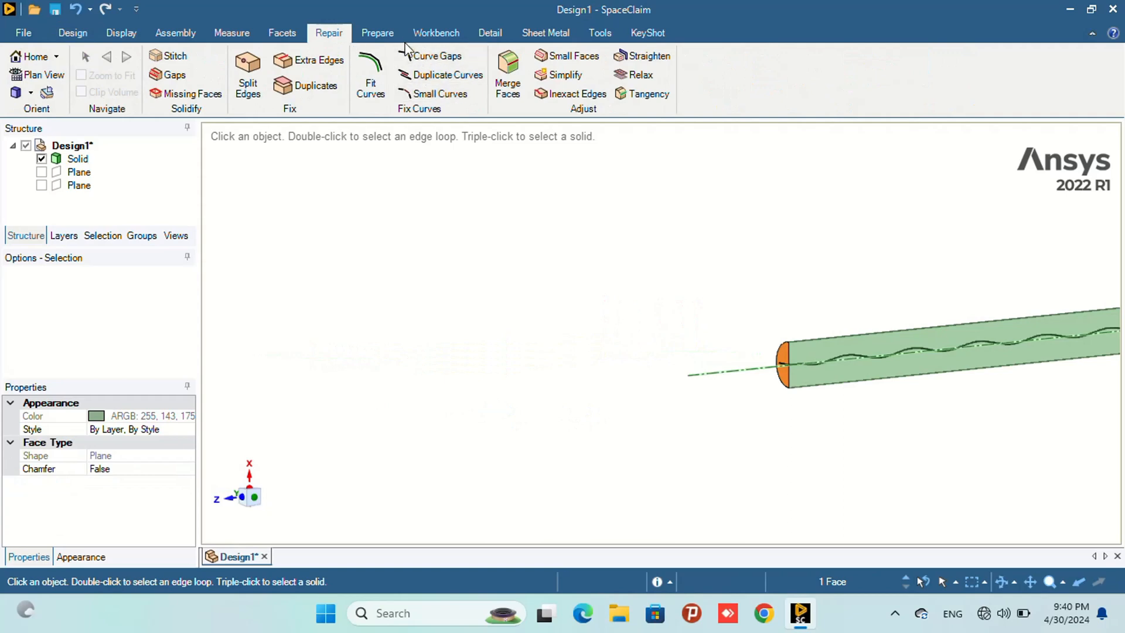
left_click(435, 32)
left_click(460, 85)
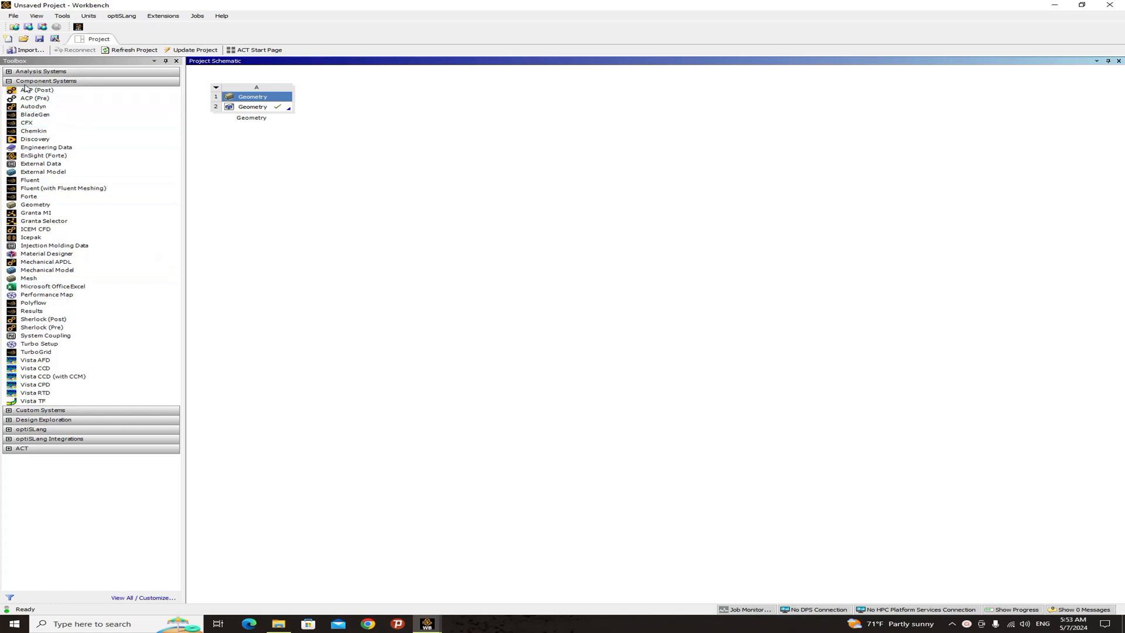
- Add a Mesh component system linked to the Geometry system in the project schematic
left_click(31, 280)
left_click_drag(31, 281, 377, 109)
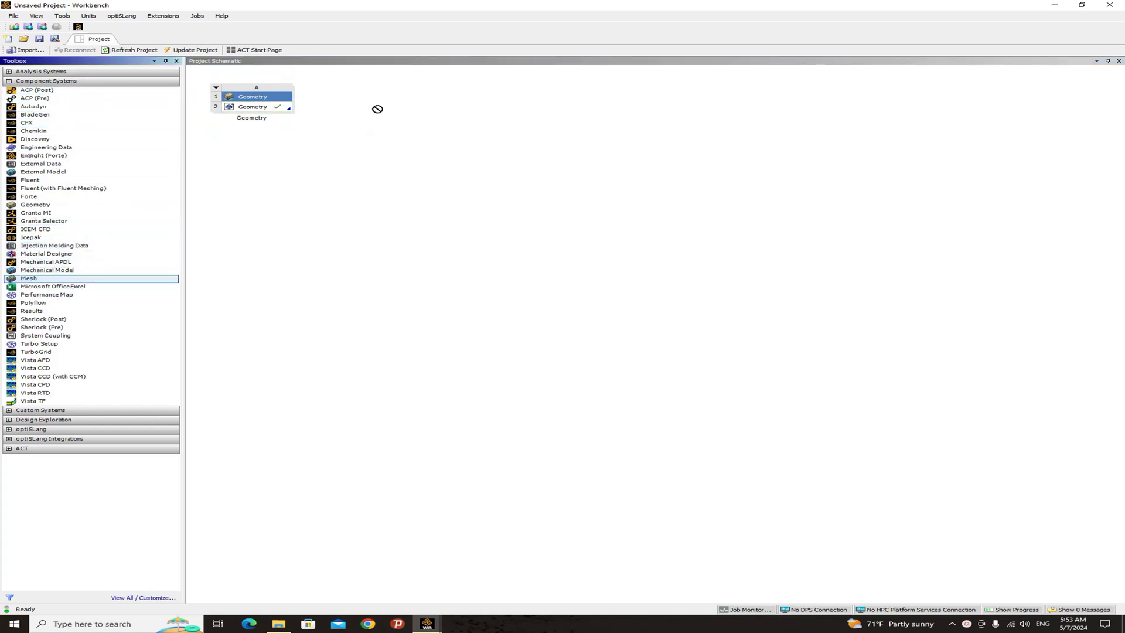
left_click_drag(54, 280, 362, 109)
left_click(368, 120)
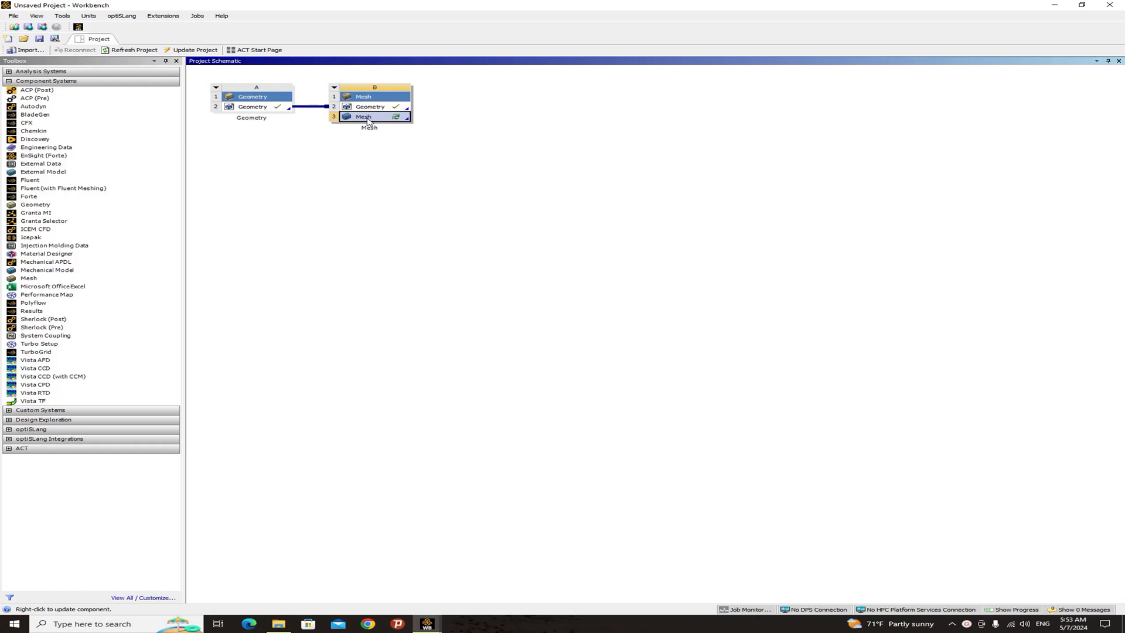
- Open the mesh cell in Meshing and set the mesh Physics Preference to CFD
double_click(368, 120)
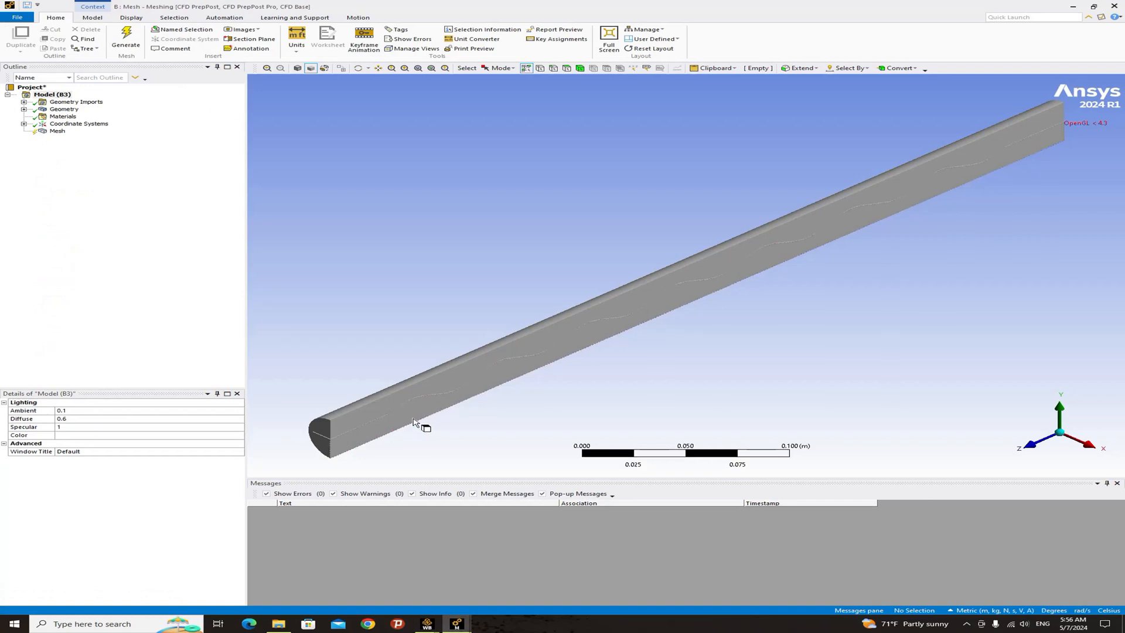
middle_click_drag(414, 420, 470, 353, "ctrl")
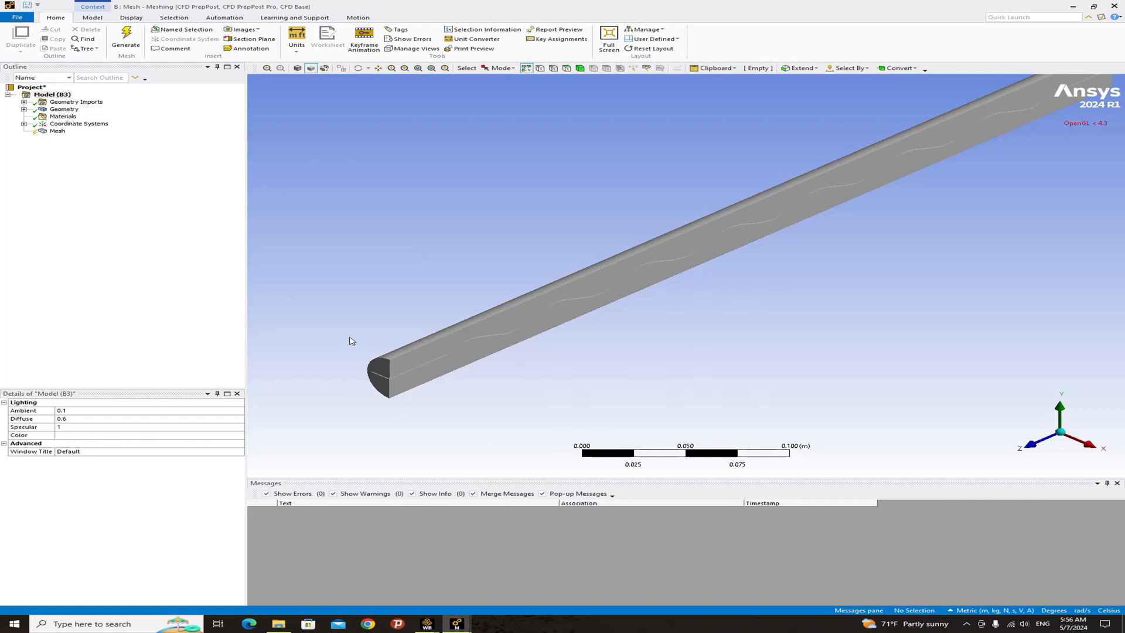
scroll(396, 369, "down", 3)
scroll(400, 369, "up", 3)
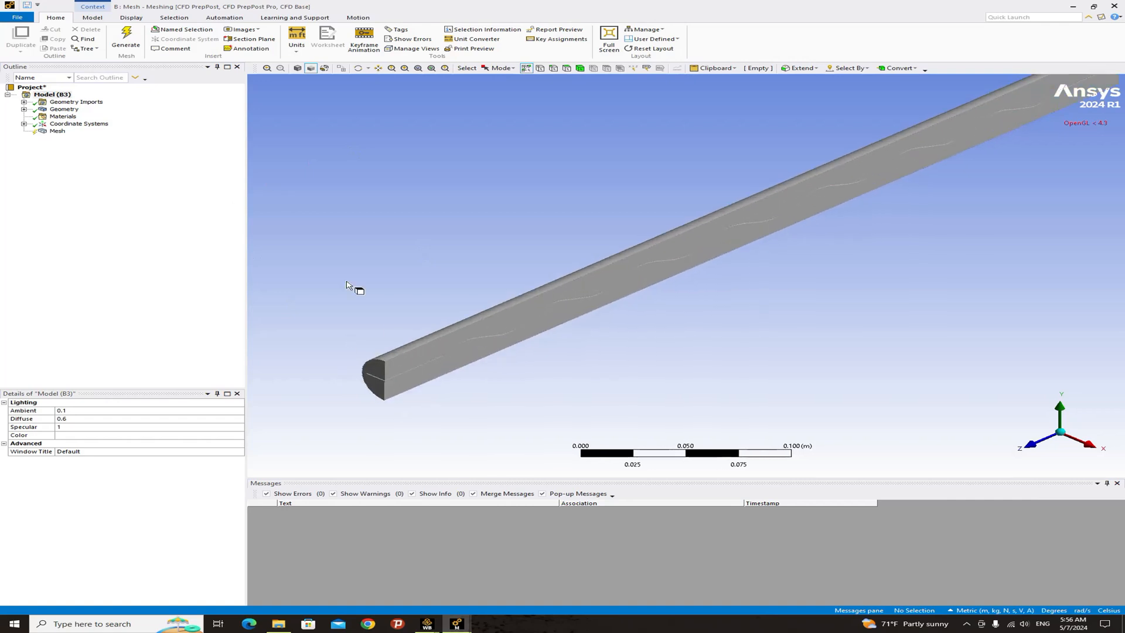
left_click(58, 131)
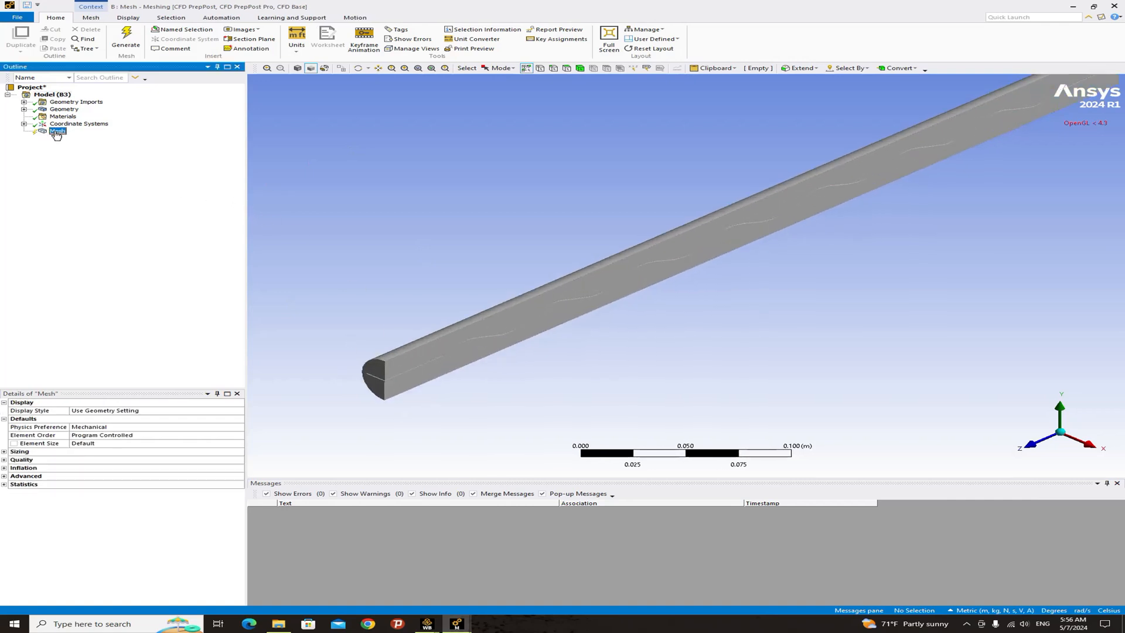
left_click(240, 427)
left_click(239, 427)
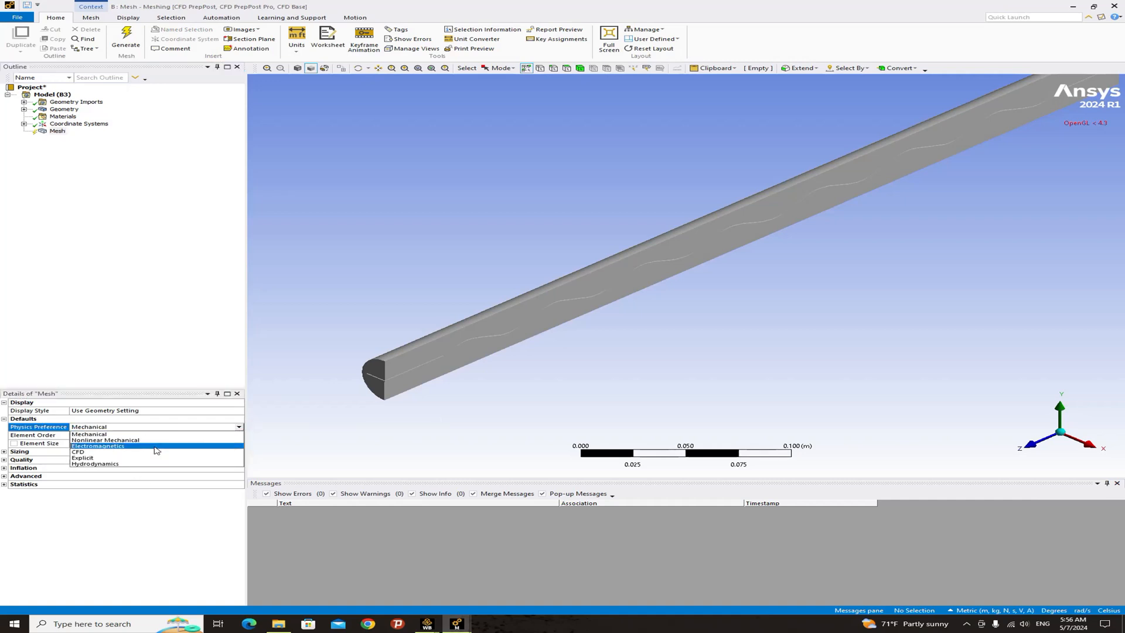
left_click(136, 454)
left_click(148, 315)
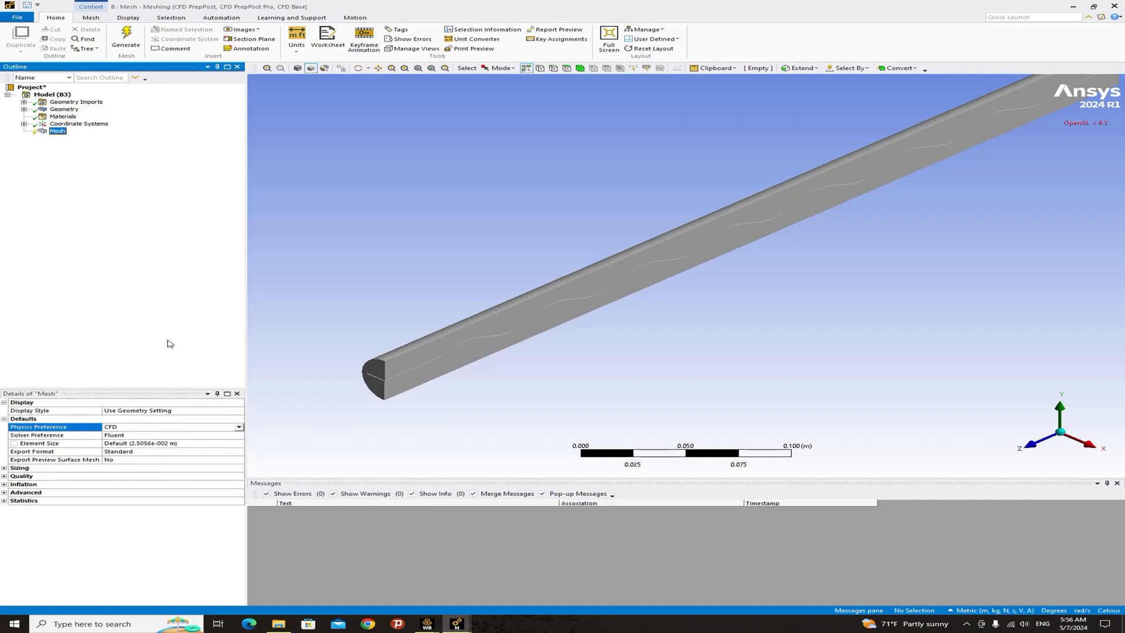
- Create a named selection called inlet on the near end face of the half-cylinder
left_click(424, 399)
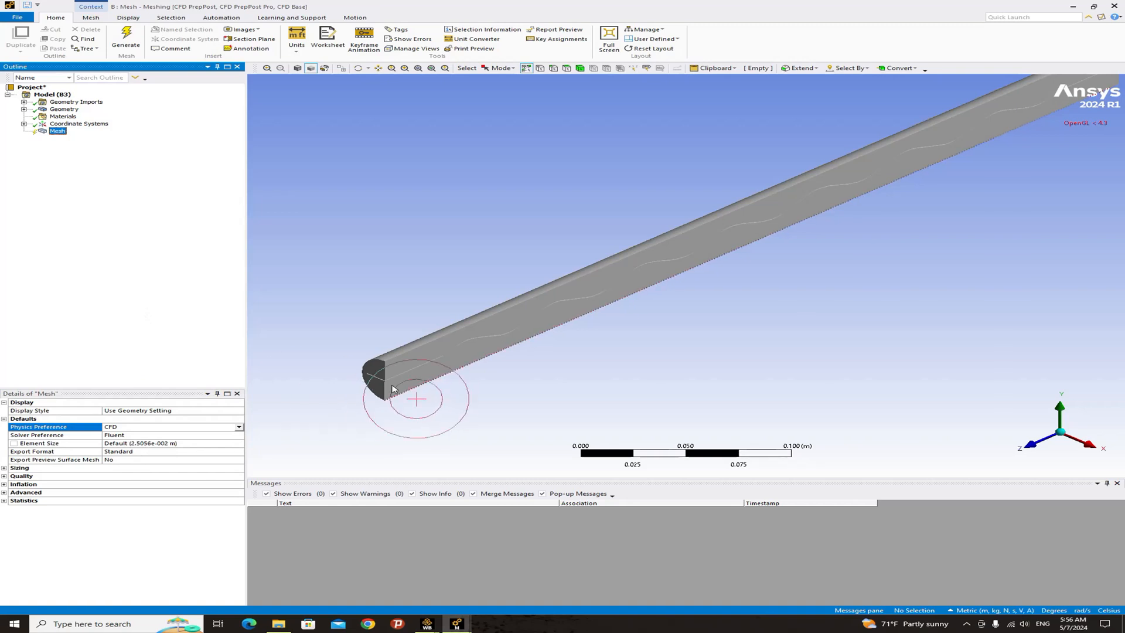
scroll(366, 360, "up", 5)
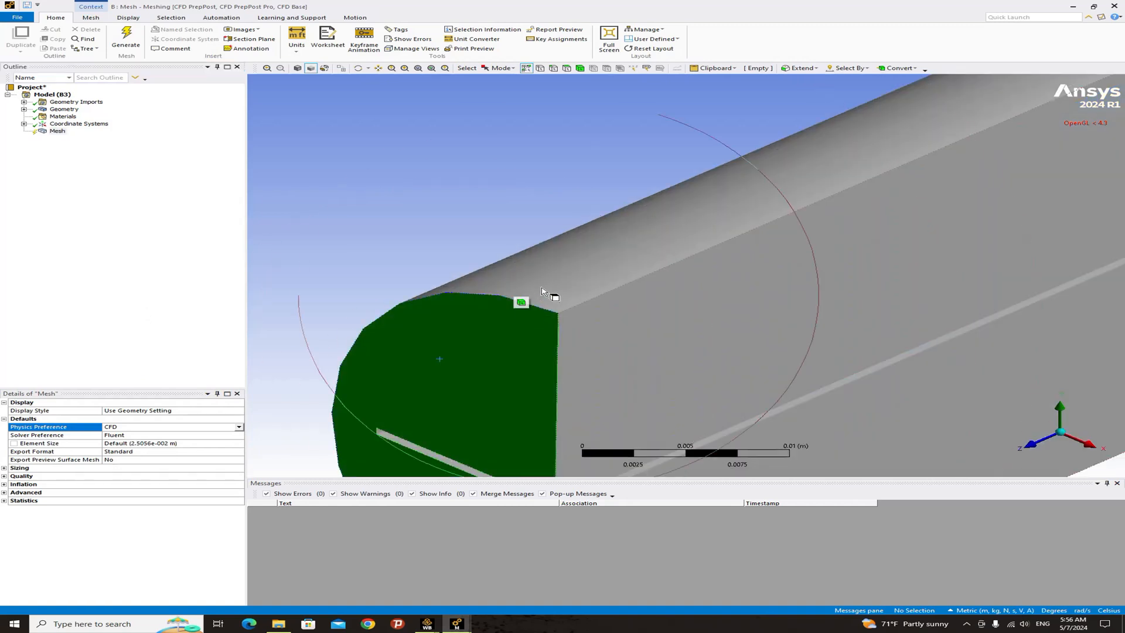
left_click(595, 332)
scroll(585, 323, "down", 5)
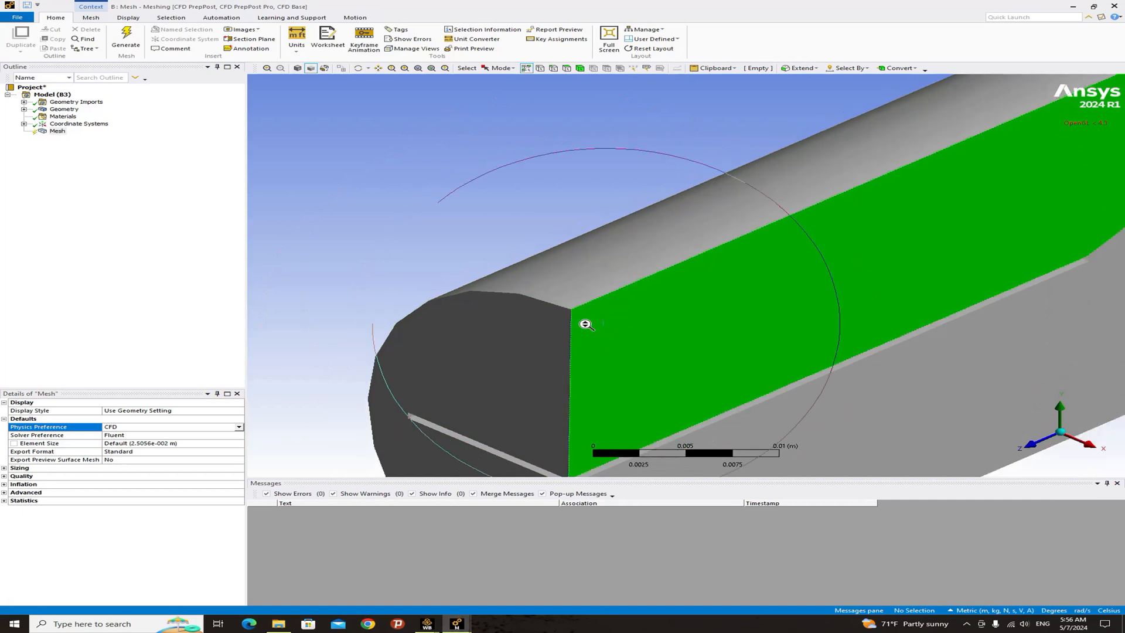
middle_click_drag(492, 284, 490, 212, "ctrl")
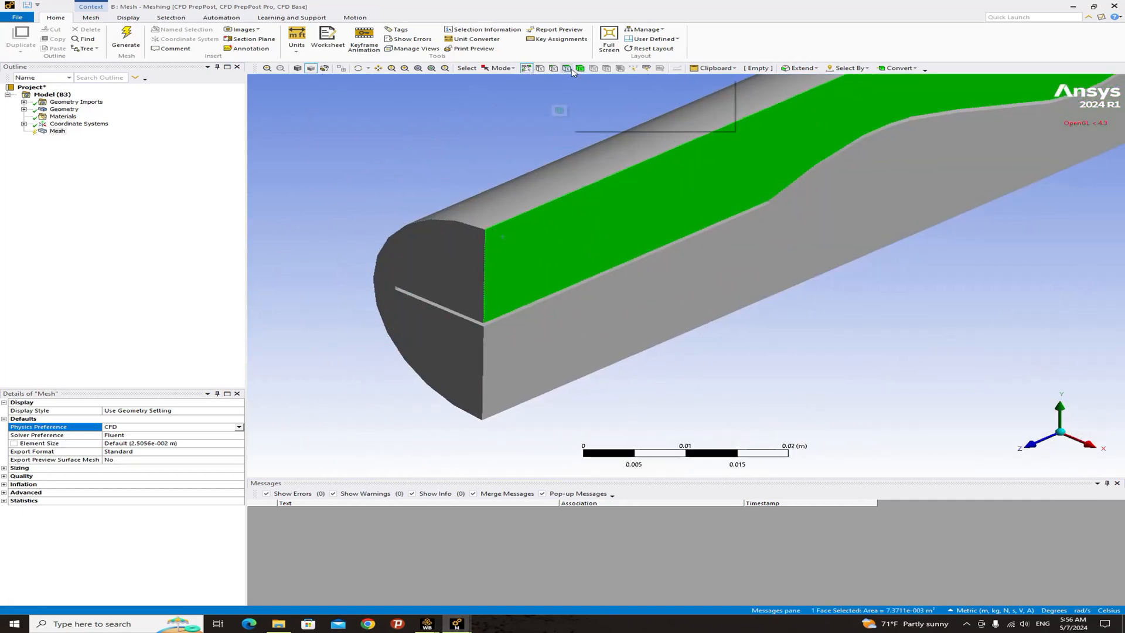
left_click(567, 69)
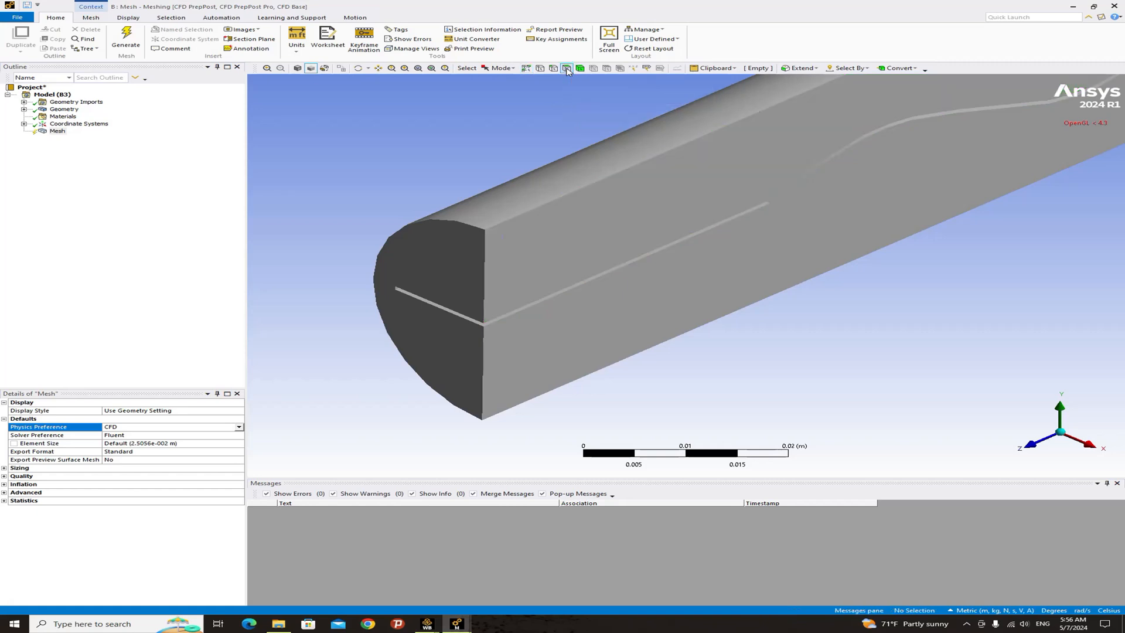
left_click(463, 259)
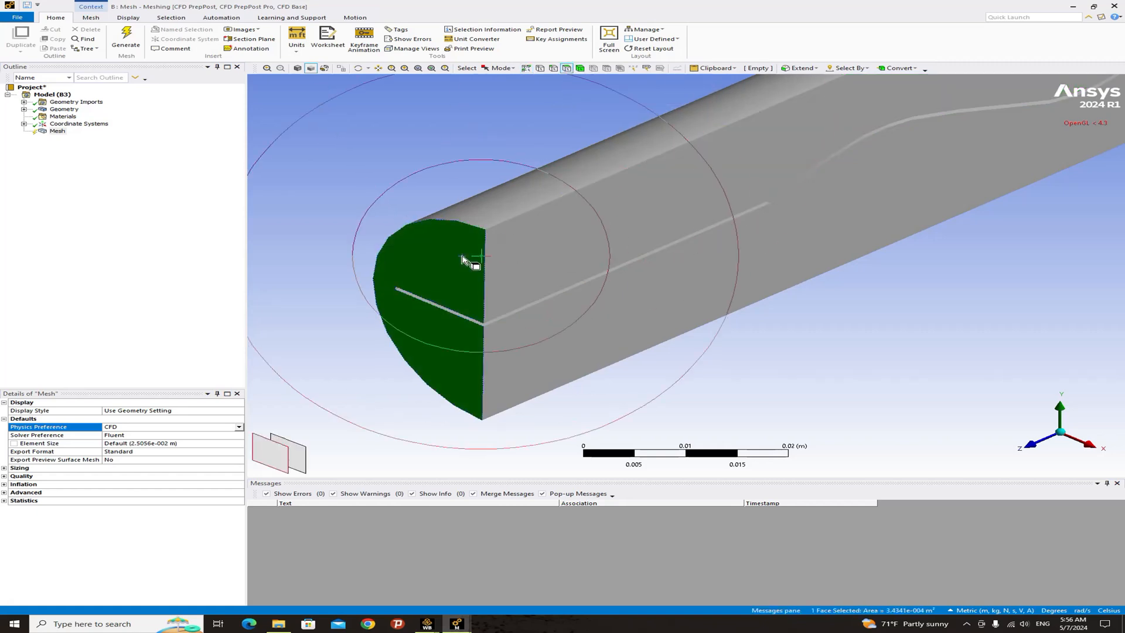
right_click(462, 258)
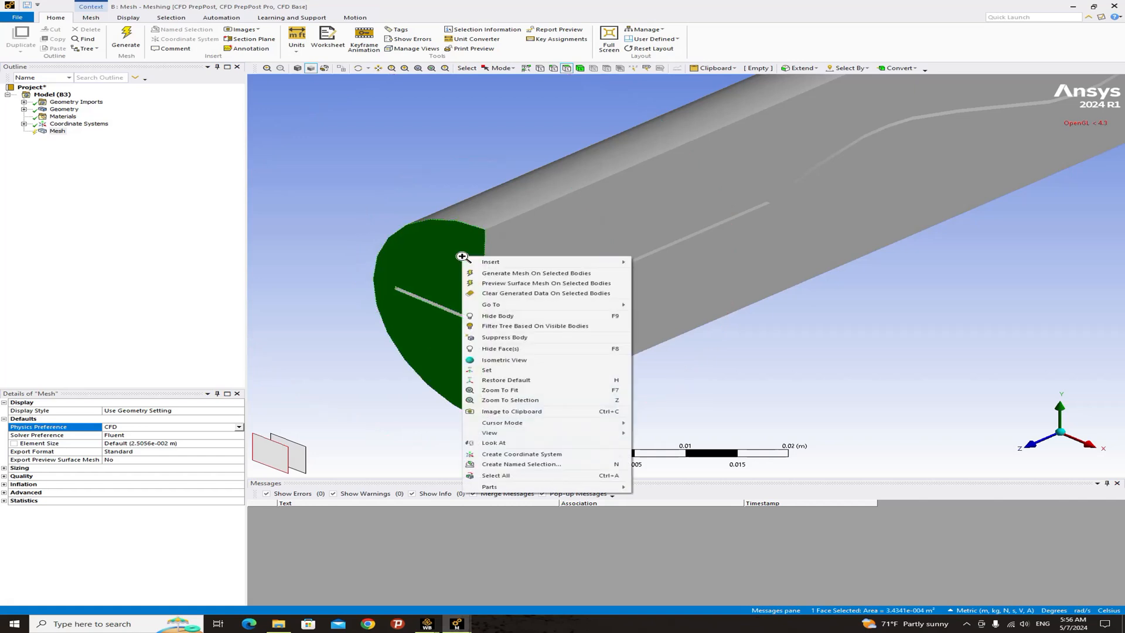
mouse_move(501, 261)
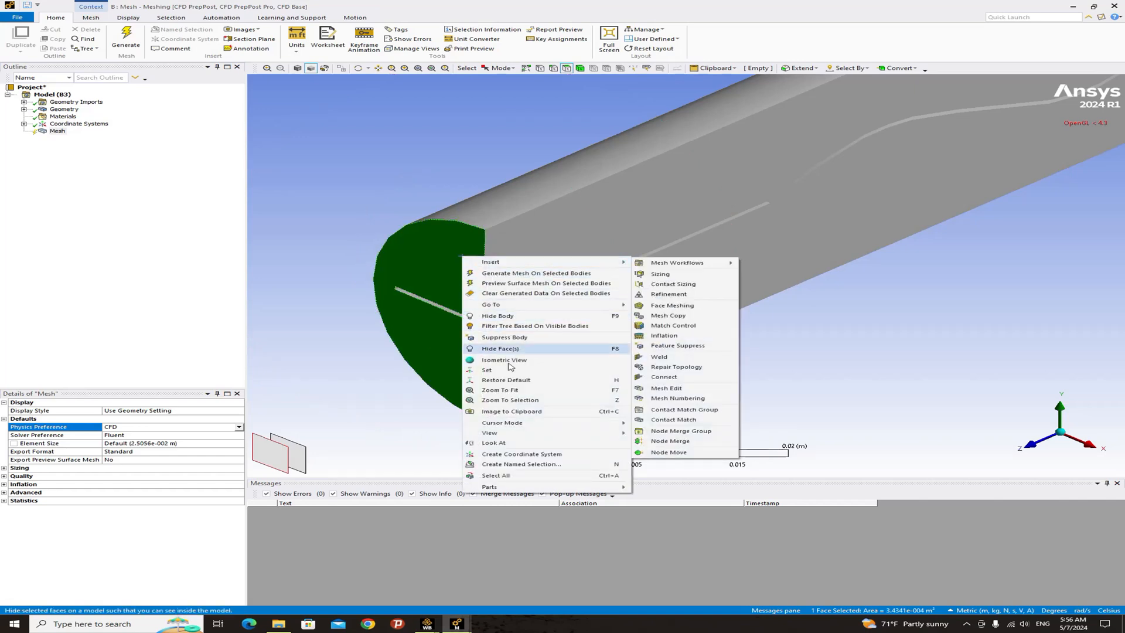
left_click(487, 465)
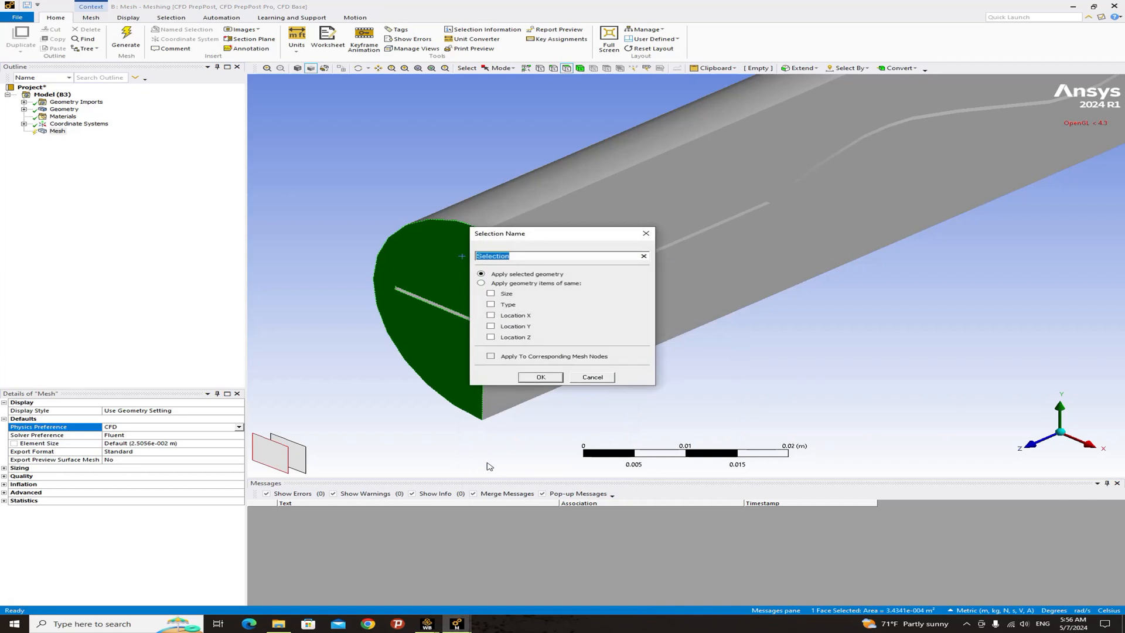
type("i")
type("nlet")
key("Return")
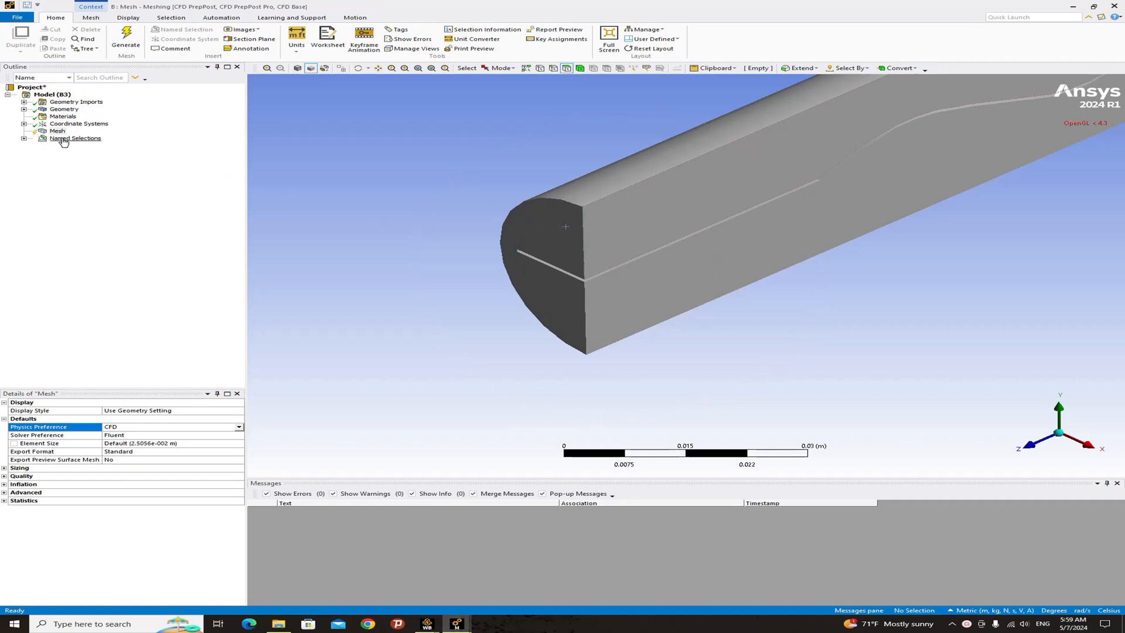
- Create a named selection called outlet on the opposite end face of the half-cylinder
left_click(24, 138)
left_click(71, 146)
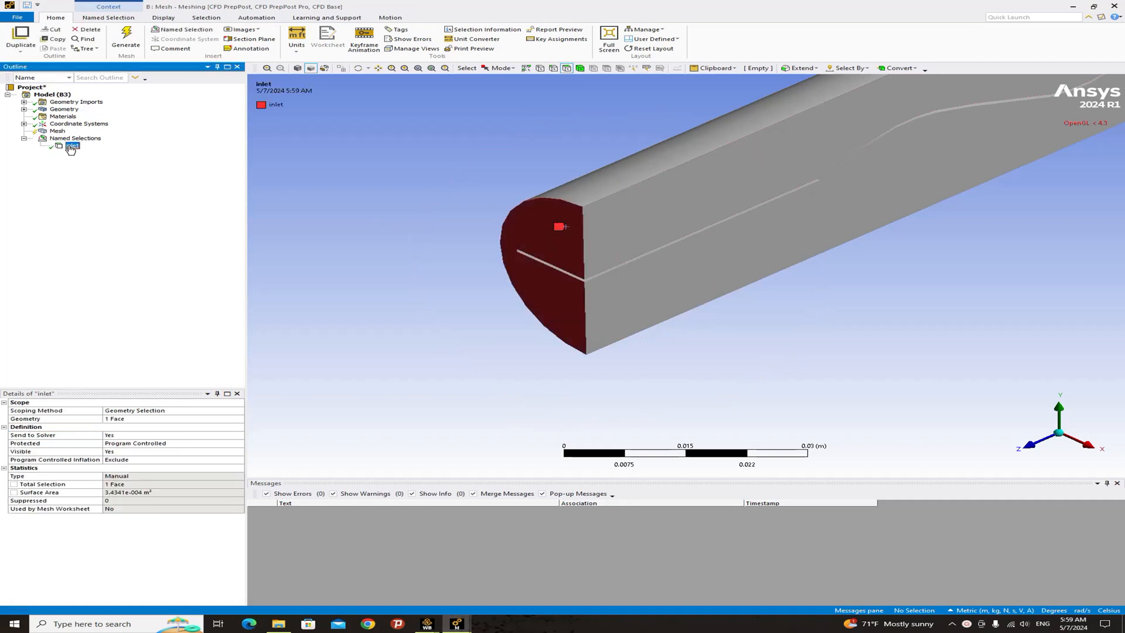
scroll(553, 276, "down", 4)
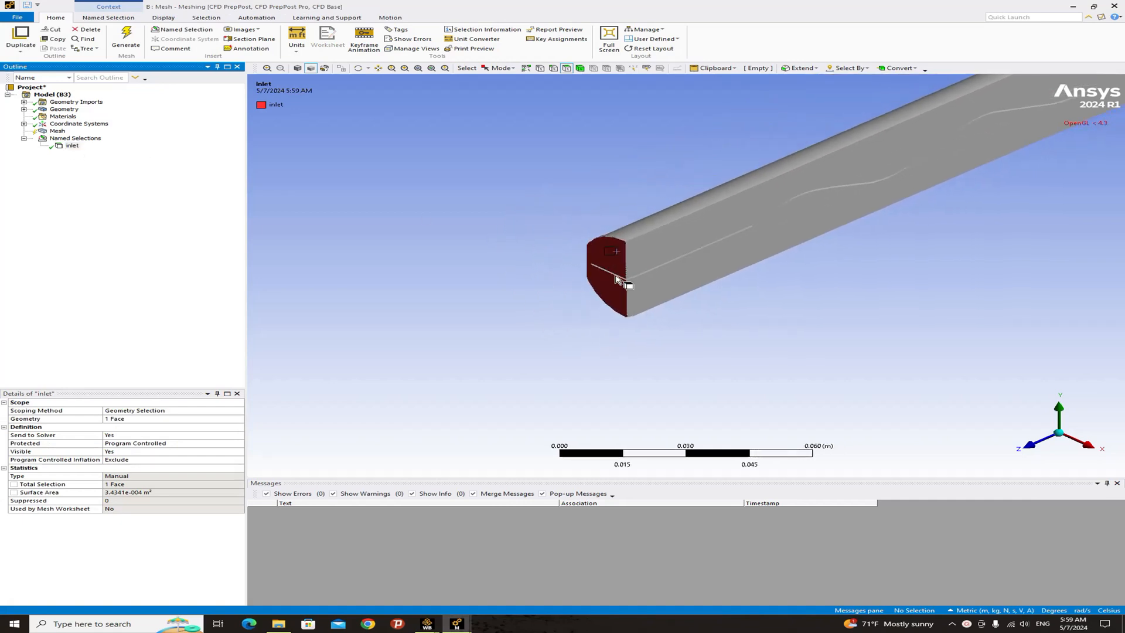
scroll(609, 304, "down", 6)
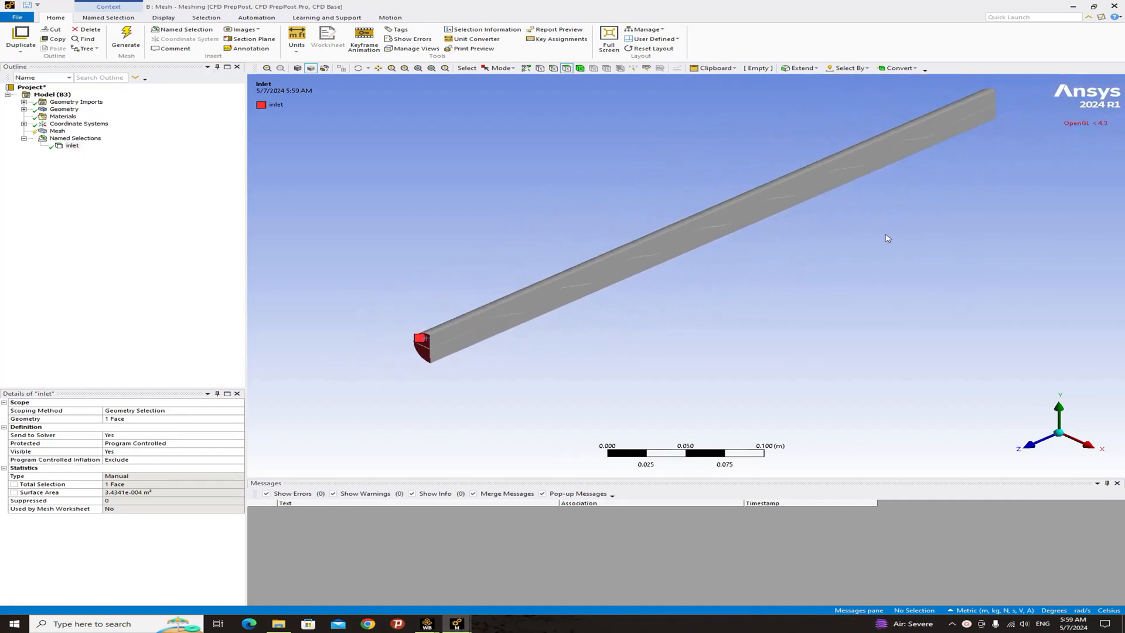
middle_click_drag(889, 234, 776, 280, "ctrl")
middle_click_drag(861, 186, 713, 260)
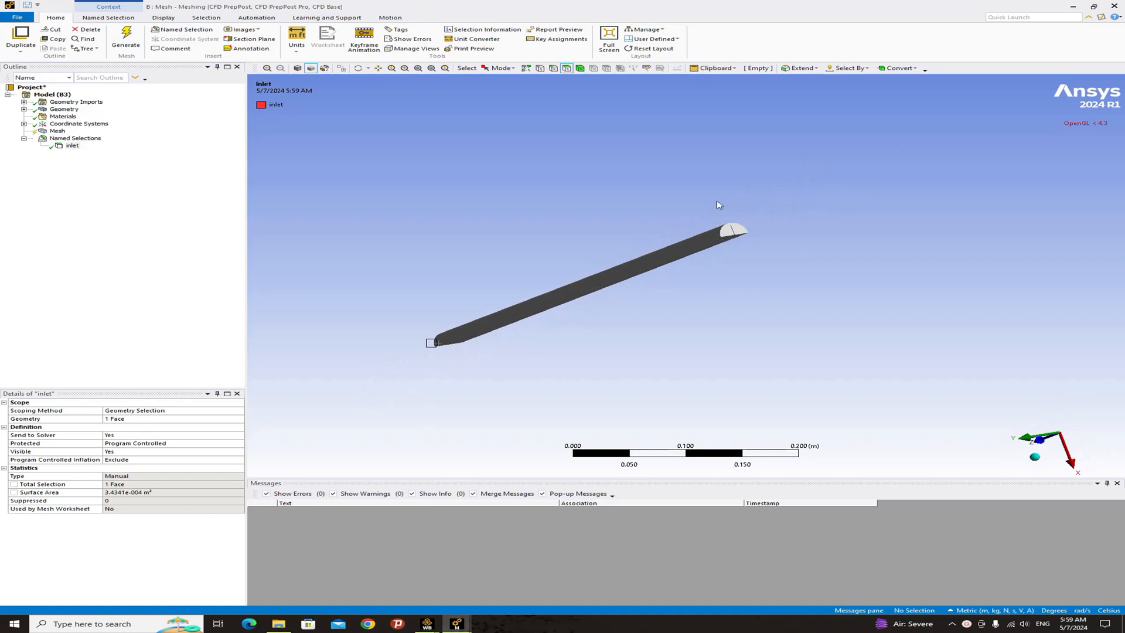
scroll(754, 231, "up", 8)
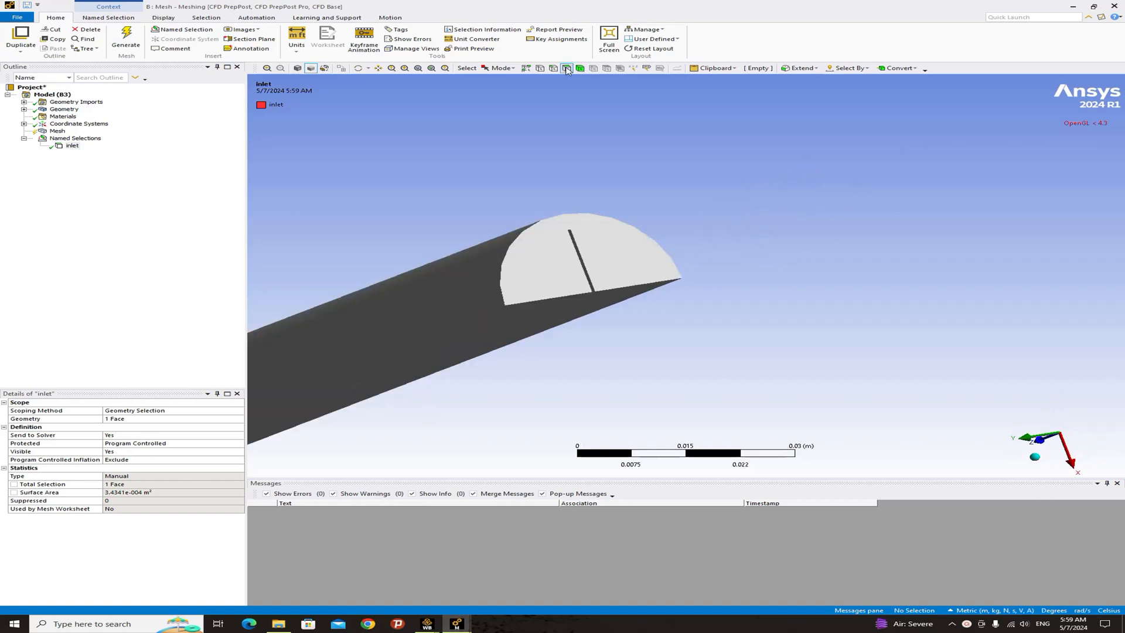
left_click(611, 253)
right_click(611, 252)
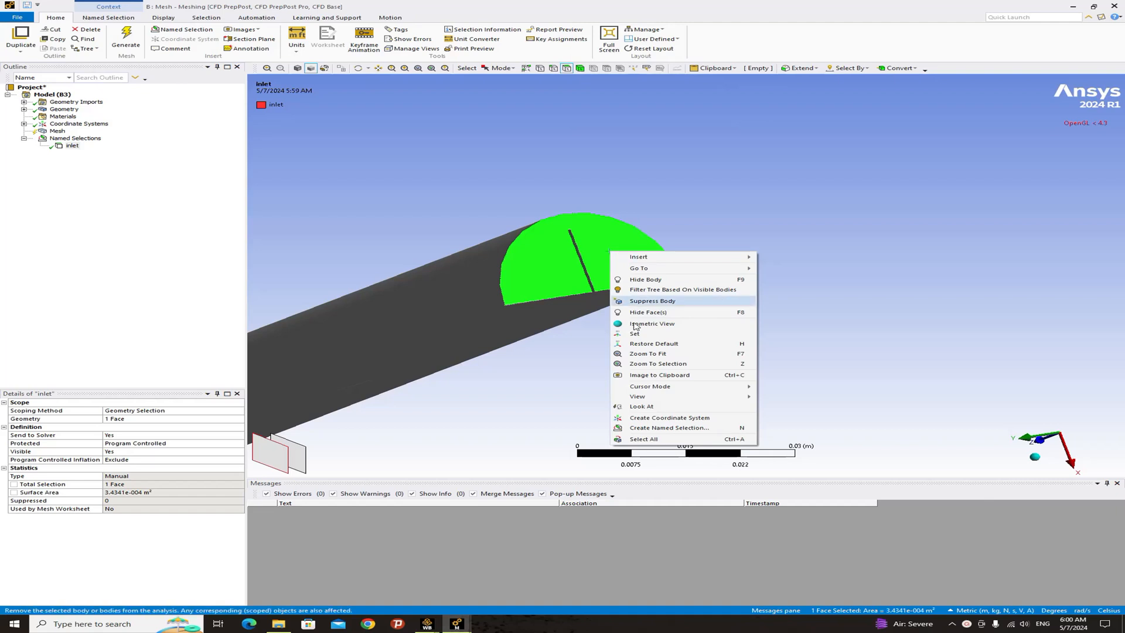
left_click(650, 427)
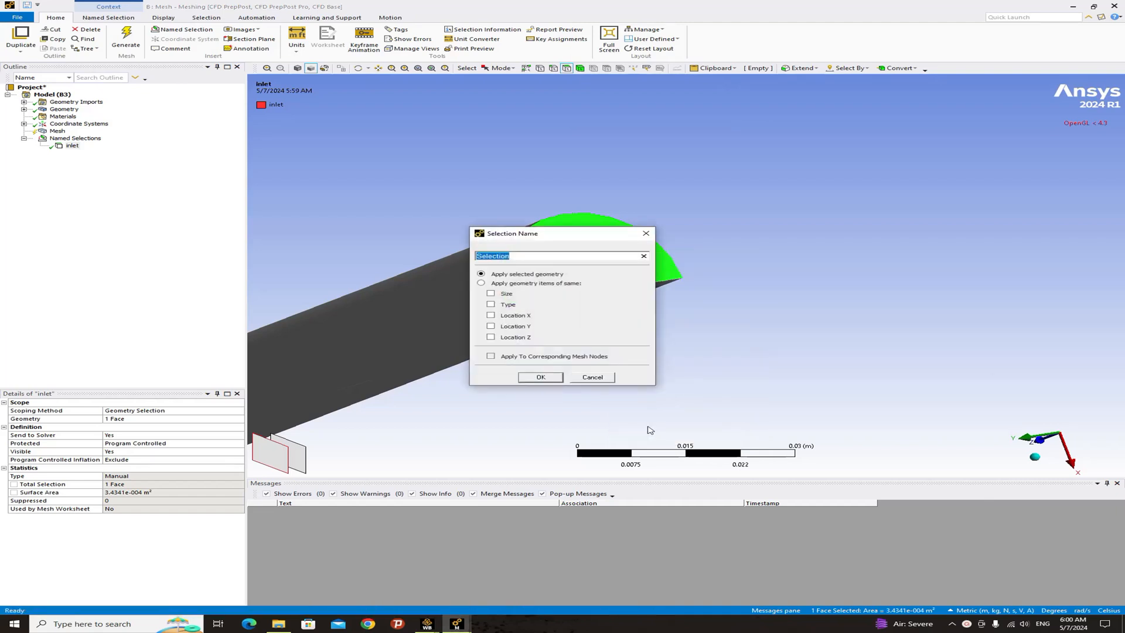
type("outlet")
key("Return")
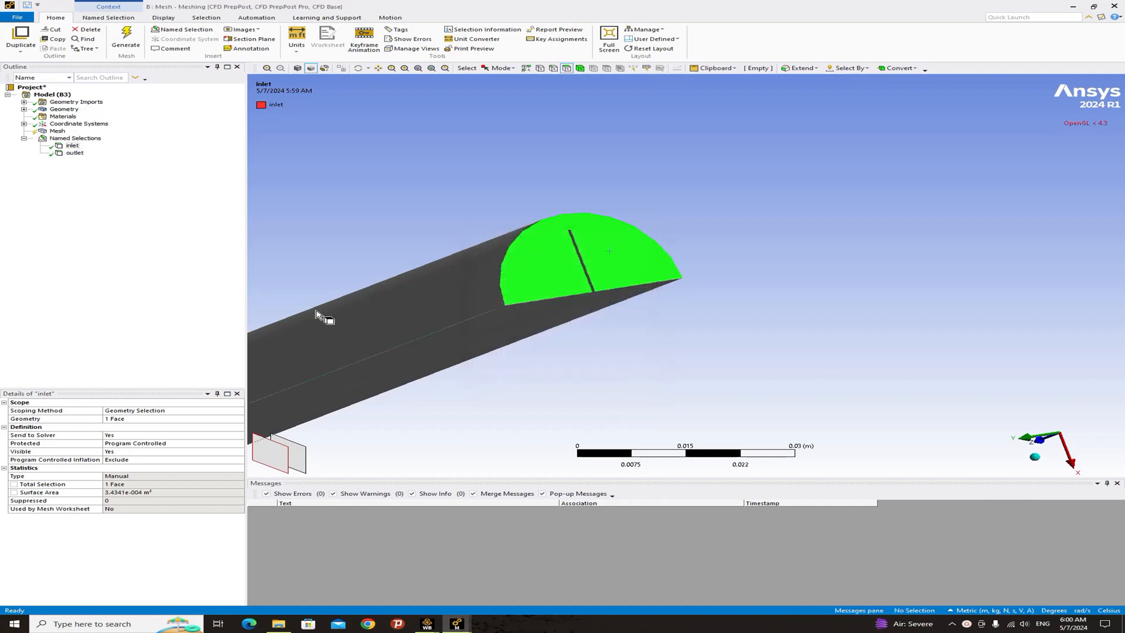
- Create a named selection called outer wall on the curved outer surface
left_click(75, 154)
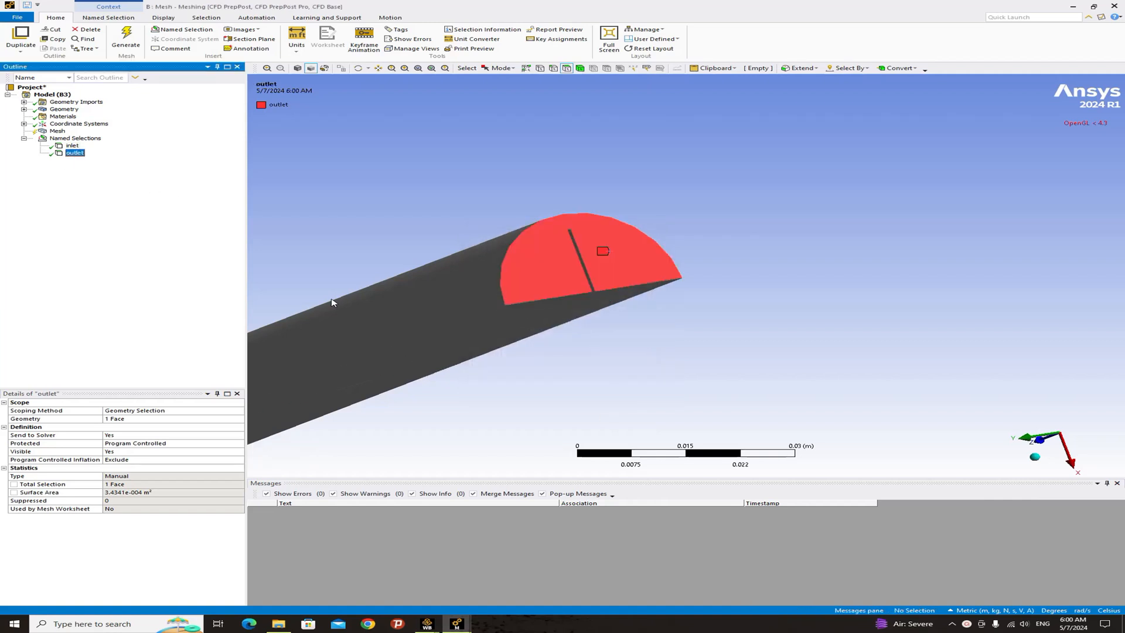
scroll(386, 306, "down", 1)
left_click(491, 302)
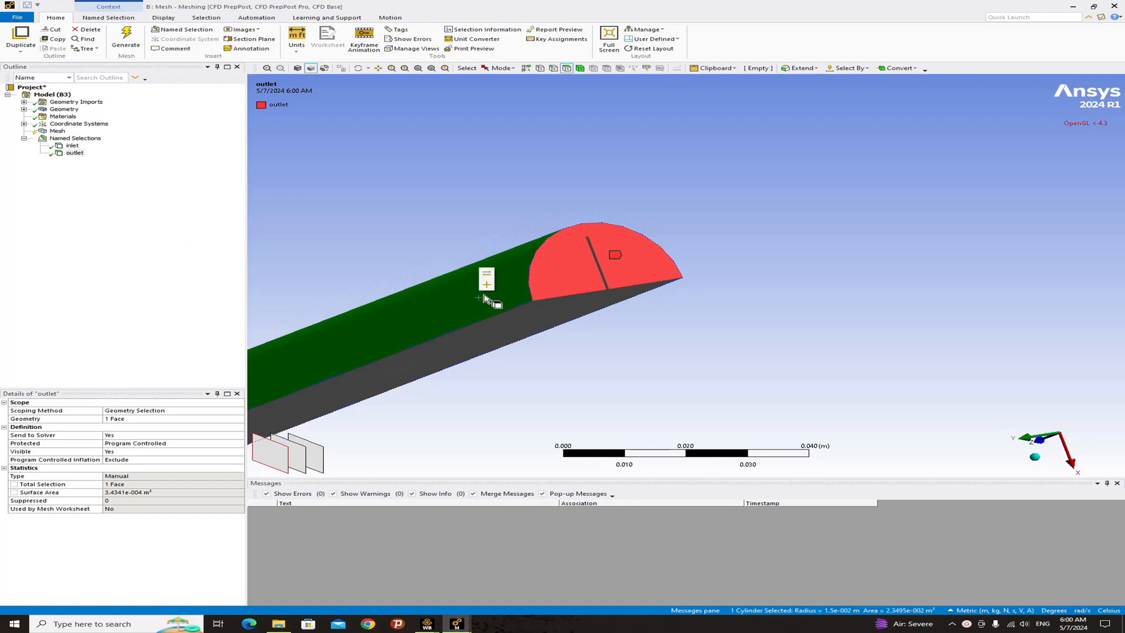
right_click(444, 303)
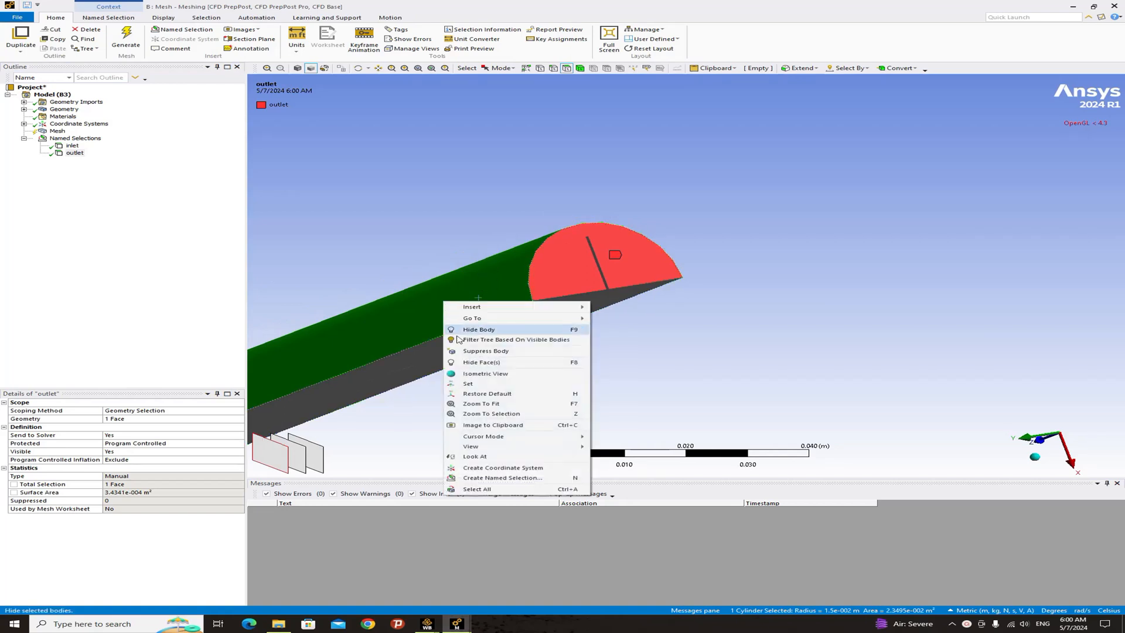
left_click(491, 474)
type("outer wall")
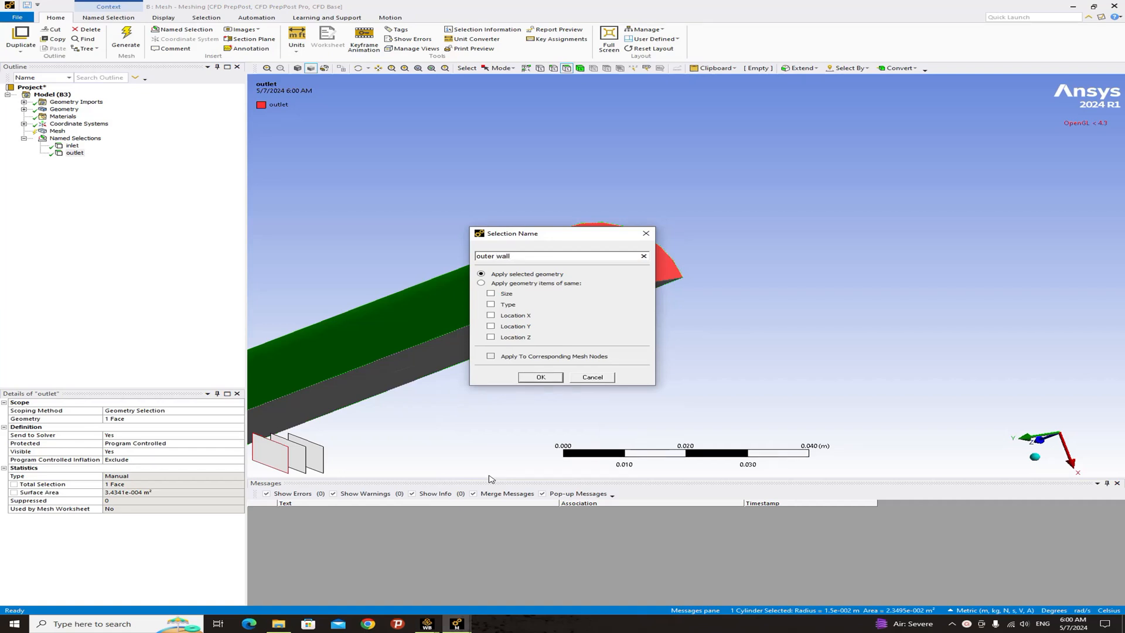
key("Return")
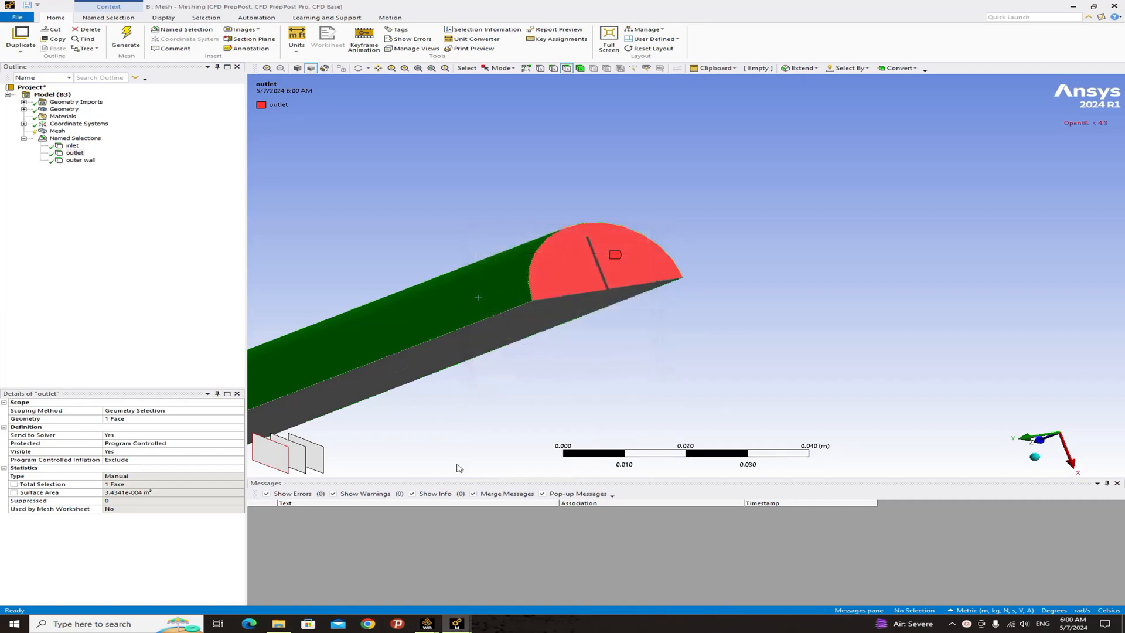
- Select both flat faces on either side of the sine-wave slot and name the selection sym
middle_click_drag(615, 352, 632, 301)
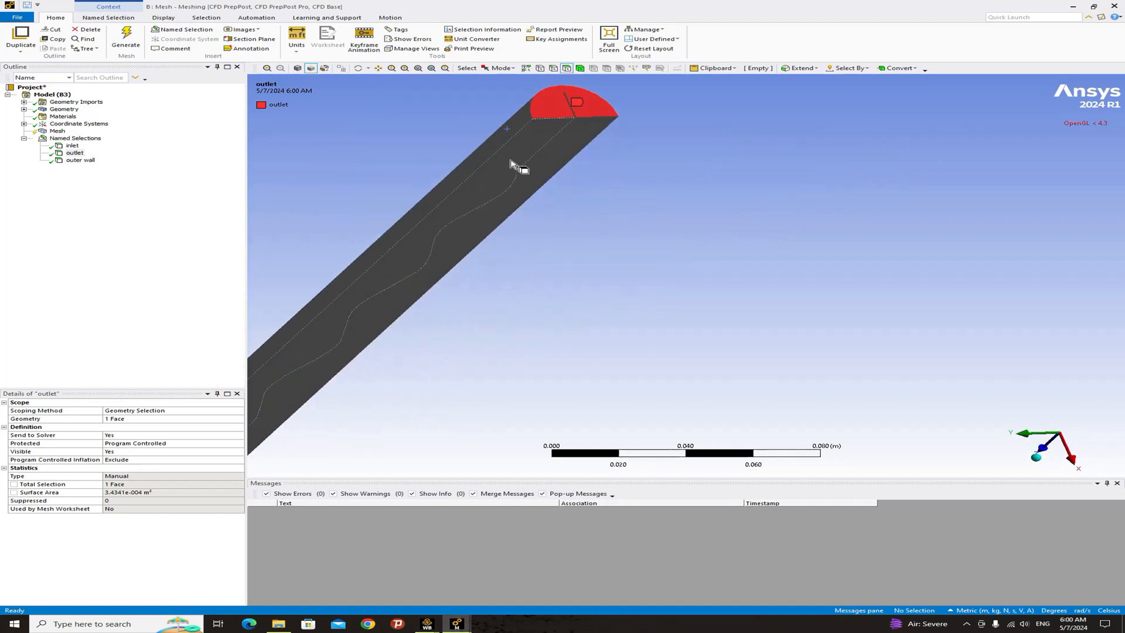
left_click(517, 167)
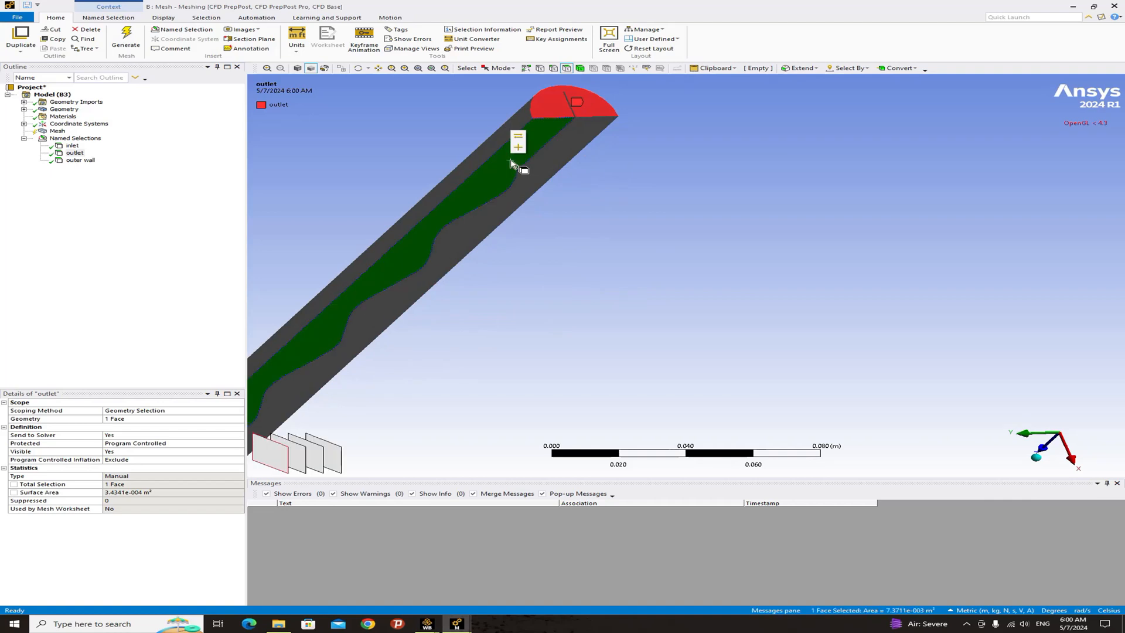
left_click(549, 178, "ctrl")
scroll(549, 178, "down", 1)
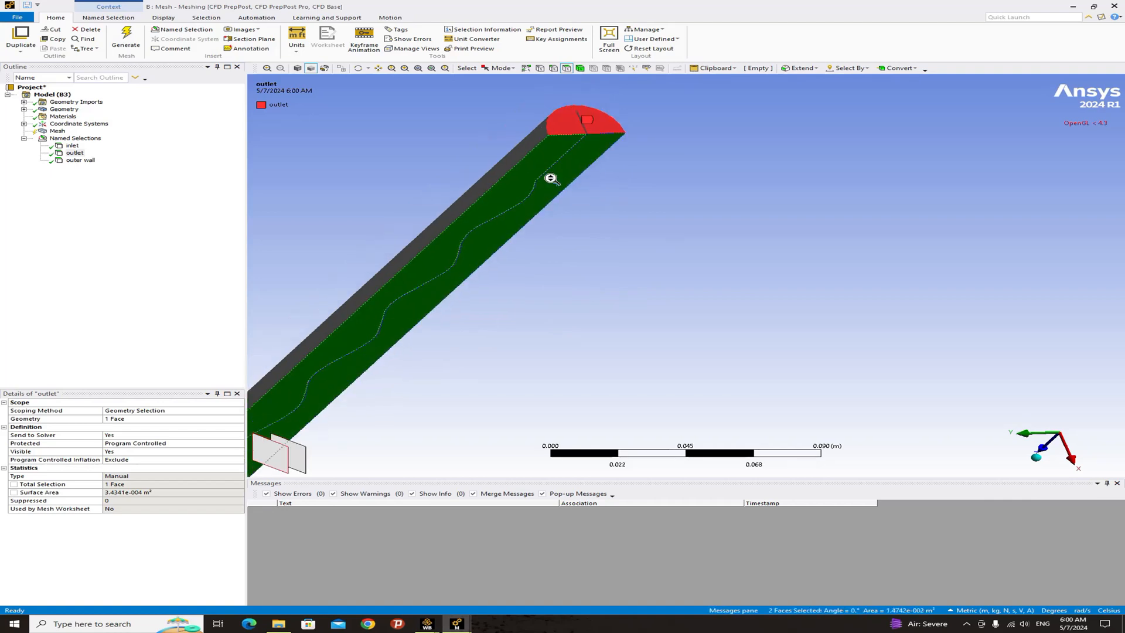
scroll(550, 178, "down", 1)
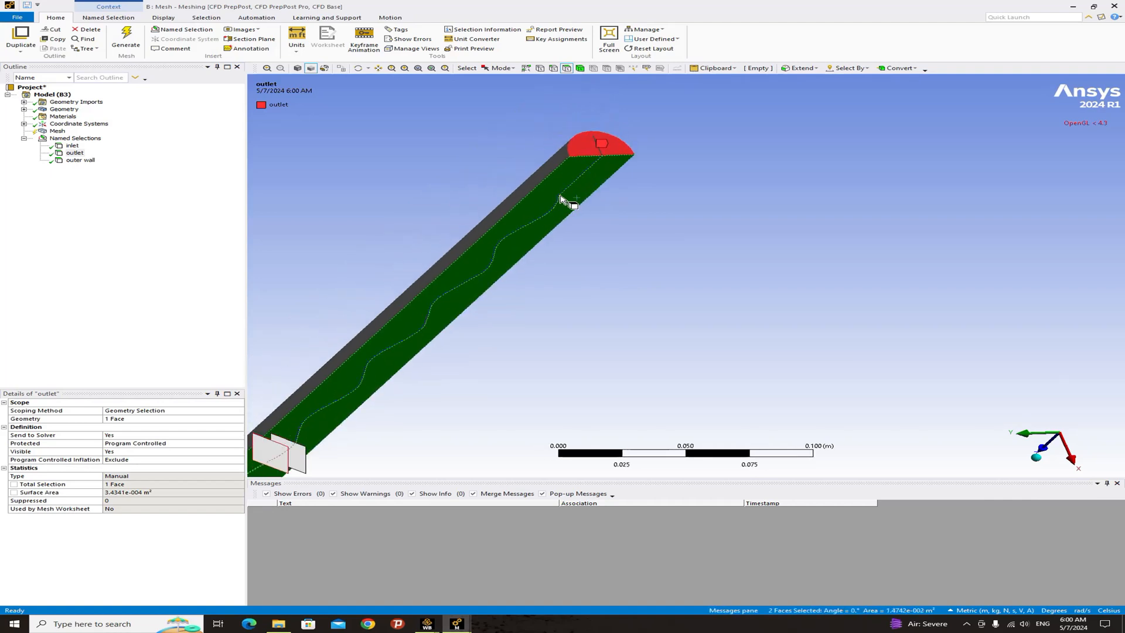
right_click(577, 202)
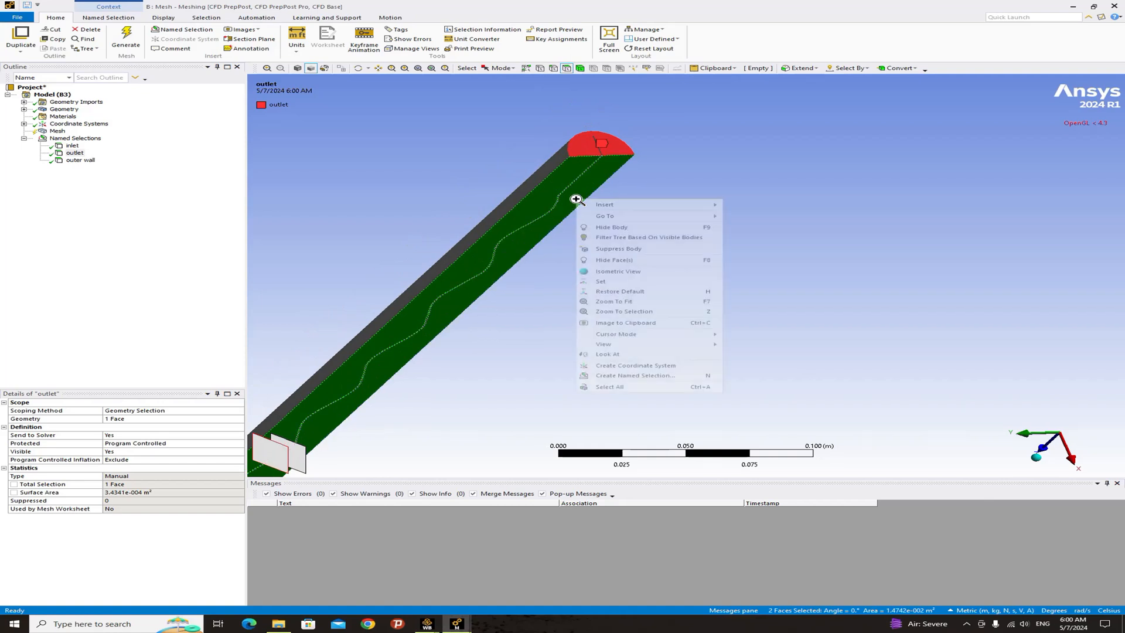
left_click(622, 373)
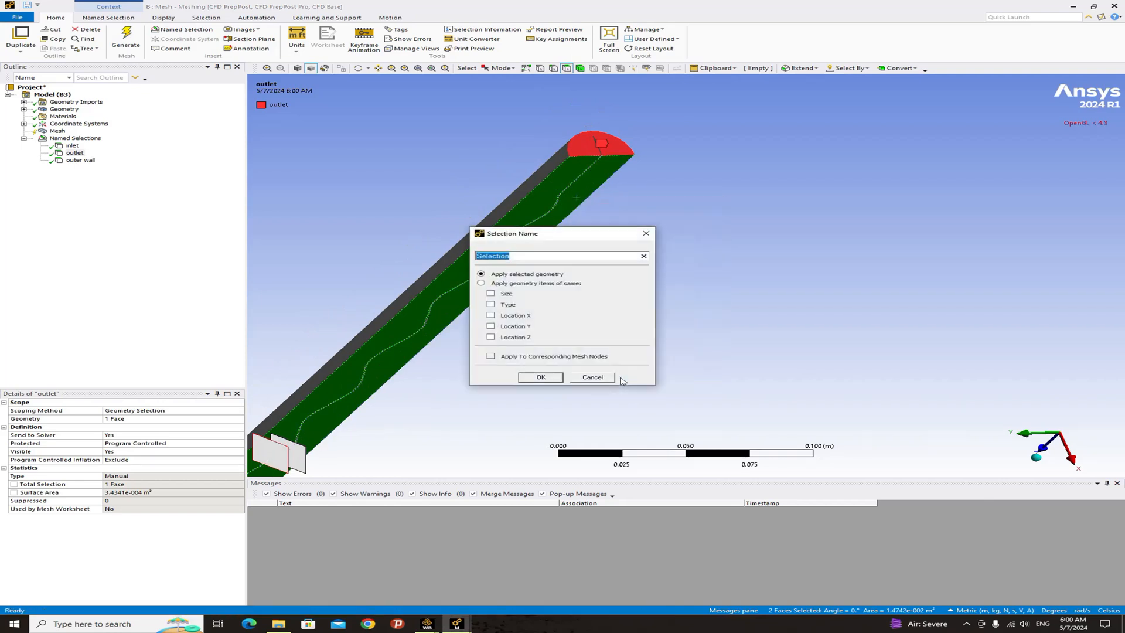
type("sym")
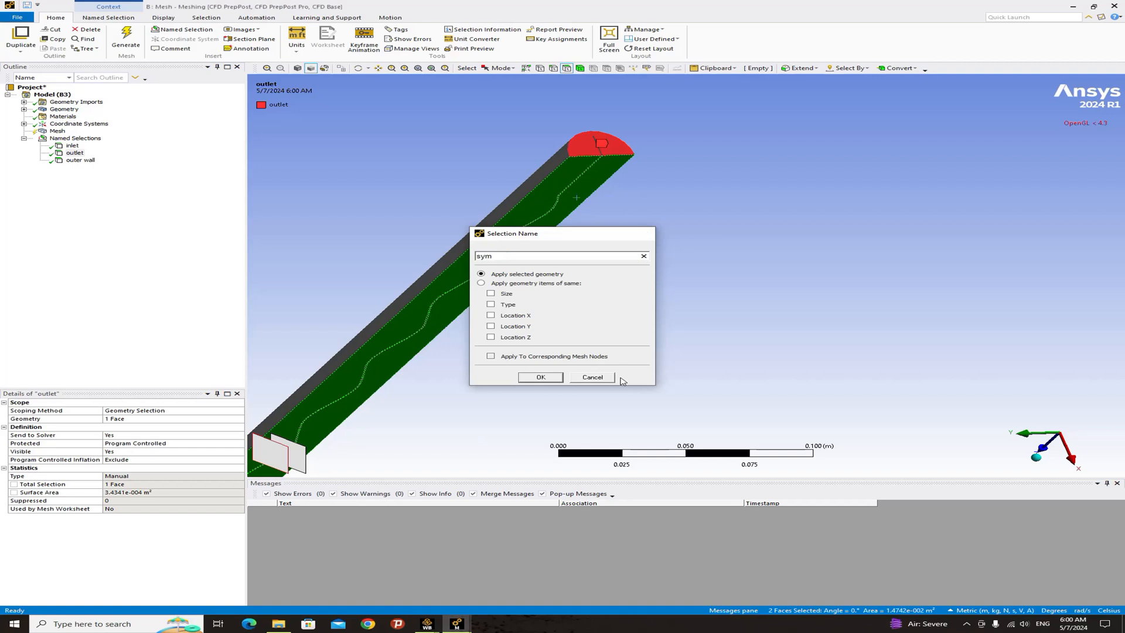
key("Return")
- Select all faces, deselect everything except the wavy slot wall faces, and name the selection wavy walls
middle_click_drag(595, 309, 723, 281)
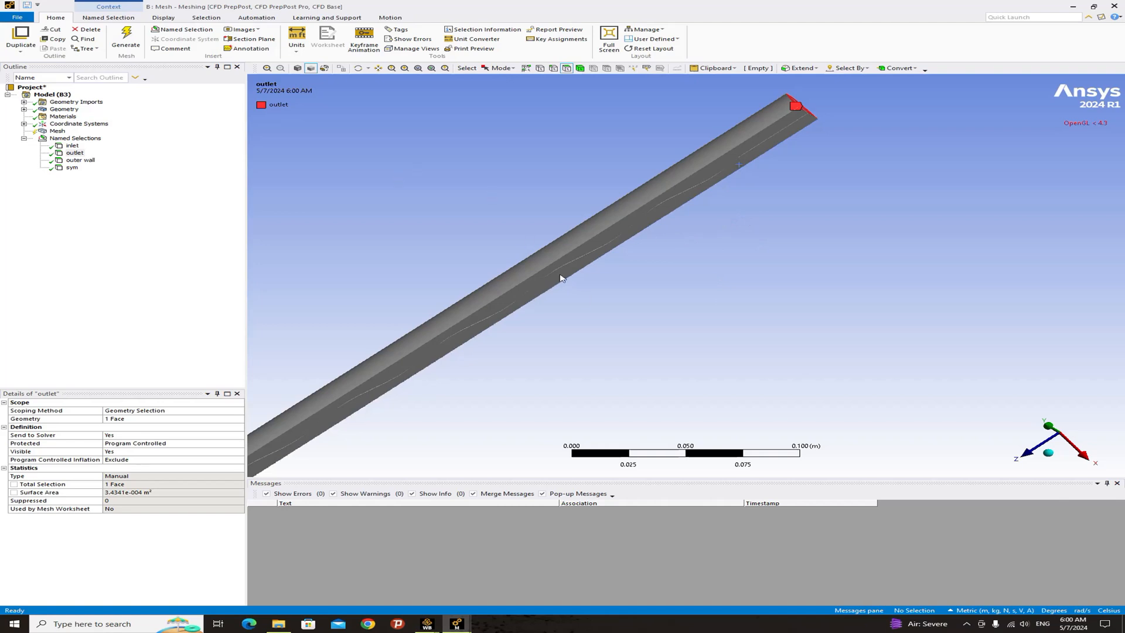
scroll(586, 267, "up", 6)
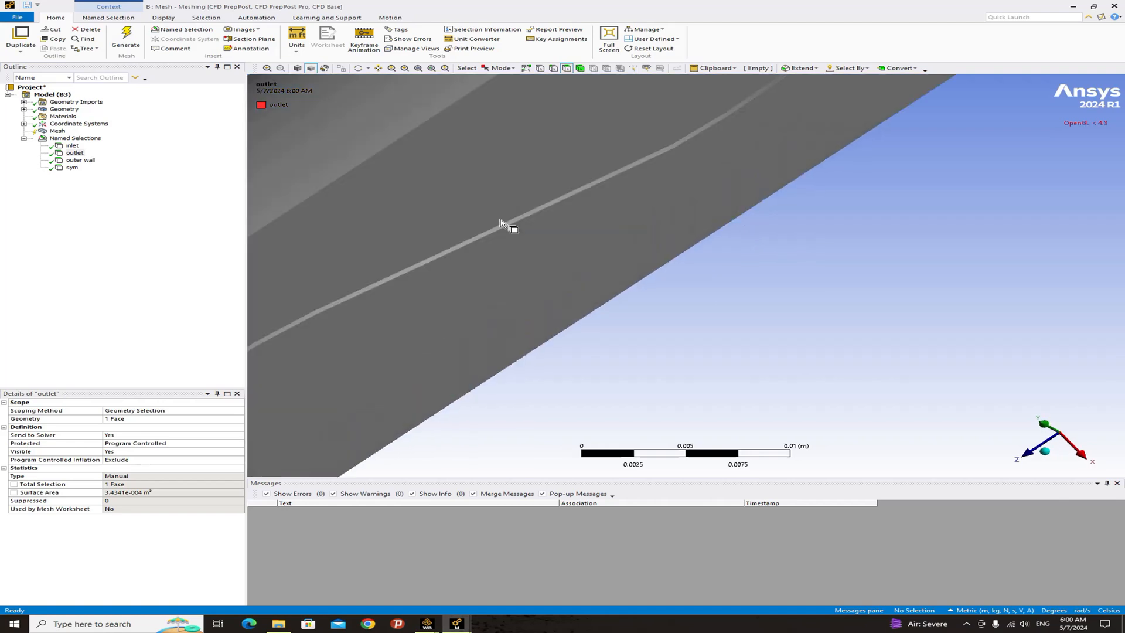
mouse_move(515, 231)
middle_mouse_down()
mouse_move(533, 236)
mouse_move(513, 230)
middle_mouse_up()
scroll(536, 255, "down", 2)
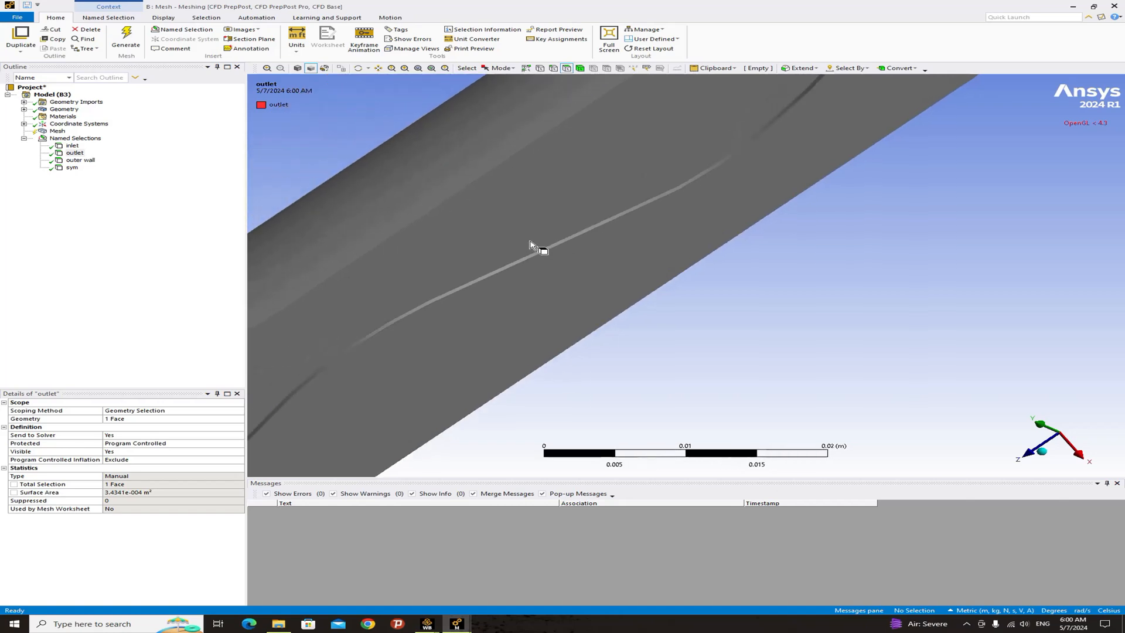
scroll(543, 267, "down", 1)
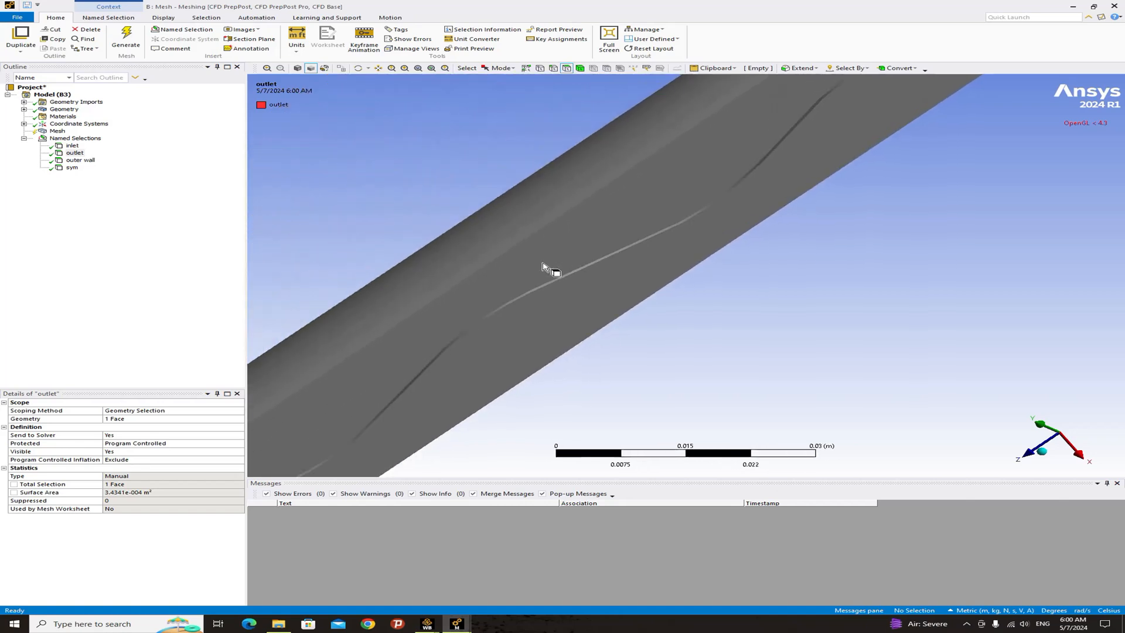
right_click(516, 223)
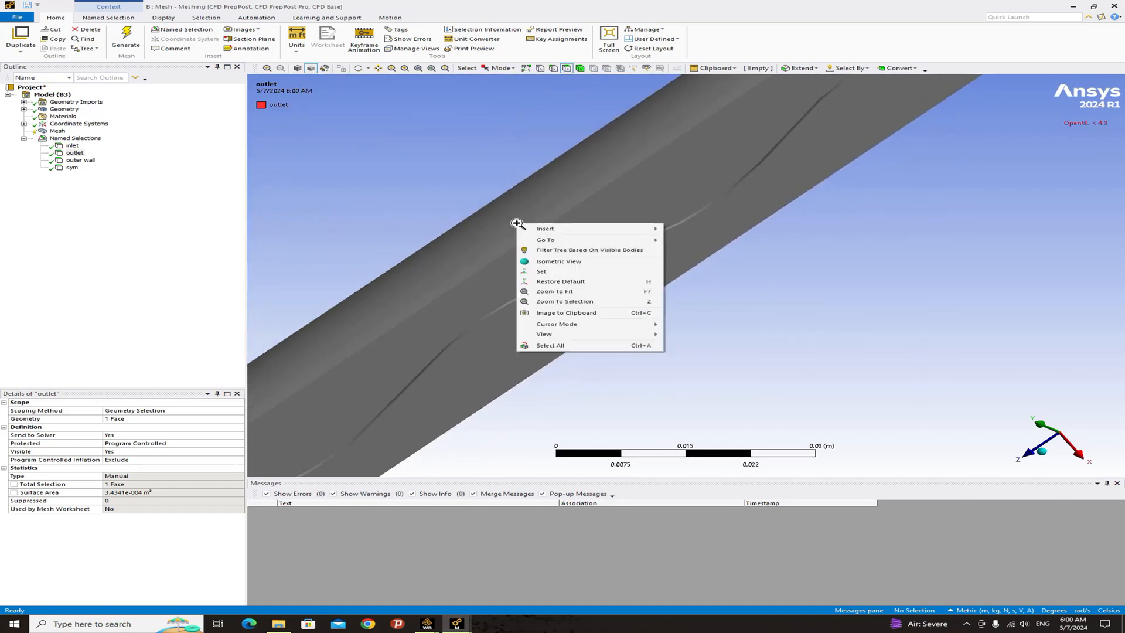
left_click(550, 345)
scroll(564, 344, "down", 1)
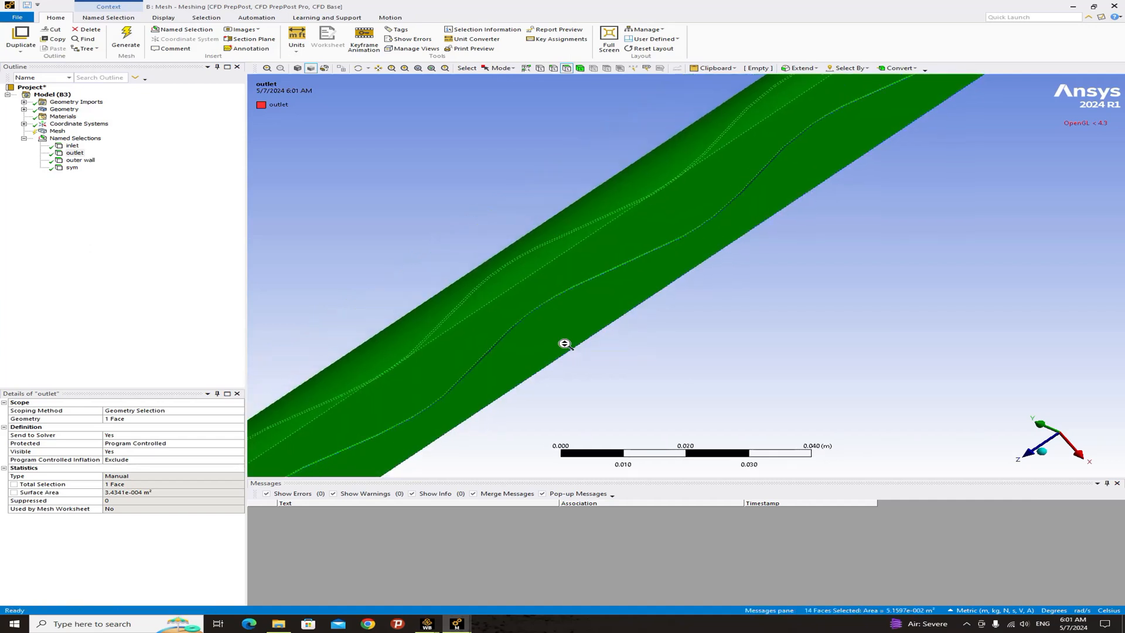
scroll(564, 344, "down", 1)
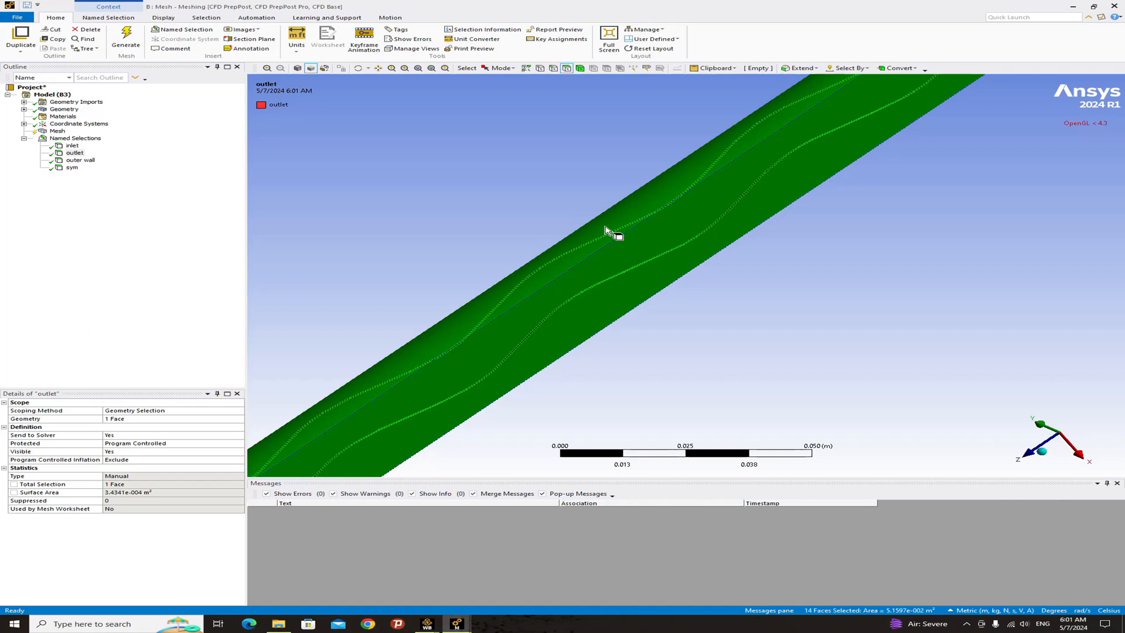
left_click(605, 227, "ctrl")
left_click(636, 263, "ctrl")
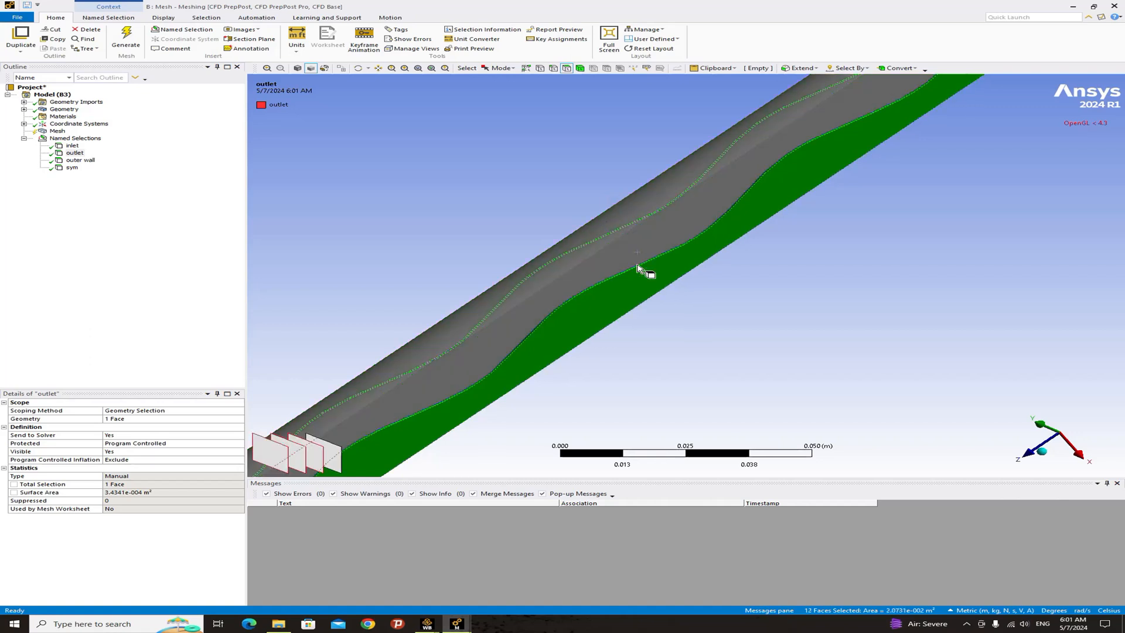
left_click(641, 281, "ctrl")
scroll(643, 284, "down", 3)
scroll(643, 283, "down", 3)
middle_click_drag(842, 211, 782, 251)
left_click(695, 298, "ctrl")
middle_click_drag(695, 297, 444, 262)
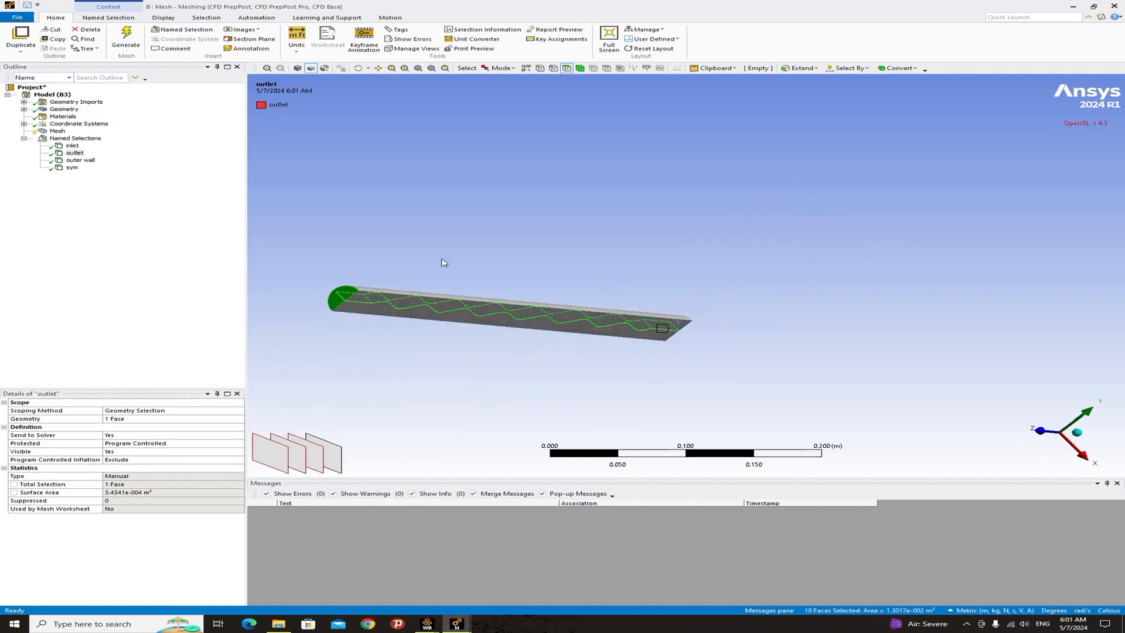
left_click(329, 306, "ctrl")
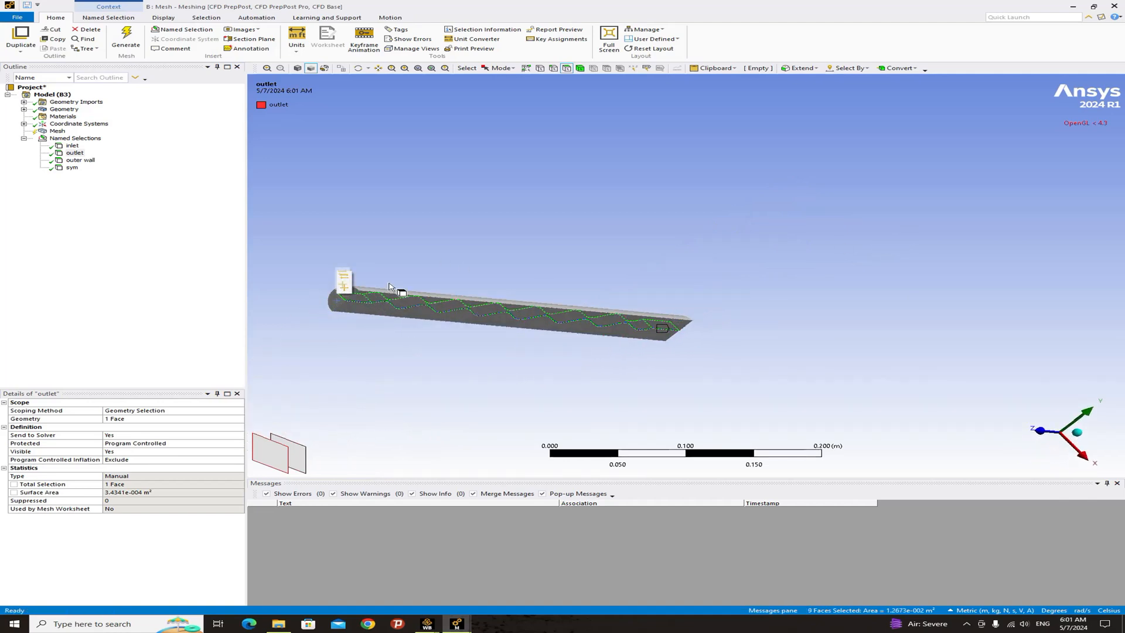
scroll(410, 293, "up", 5)
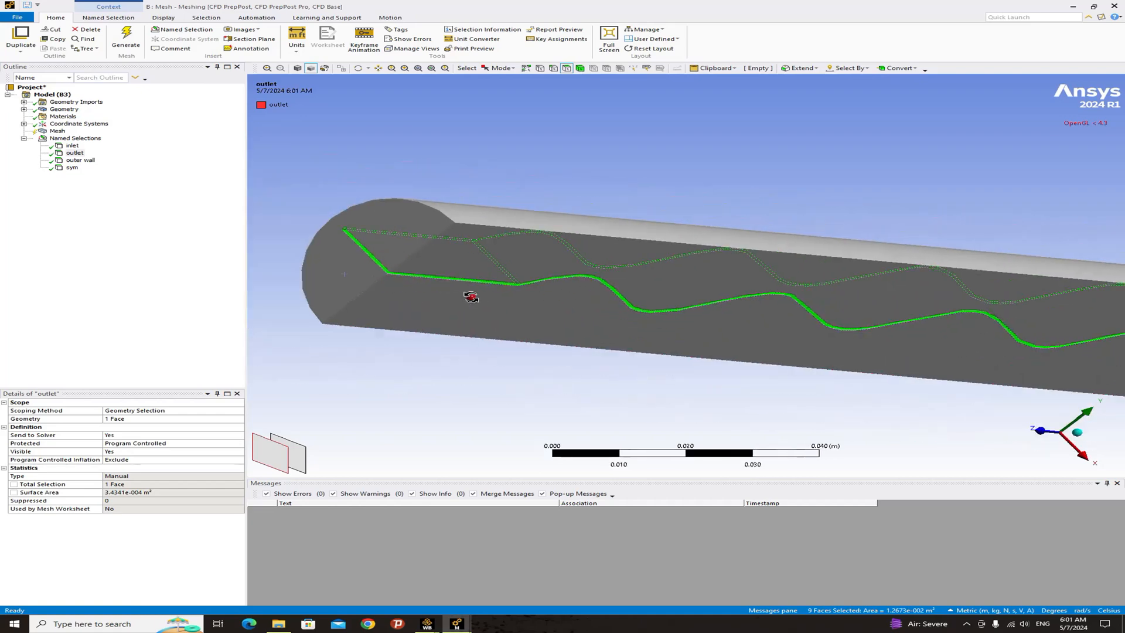
middle_click_drag(470, 297, 520, 303)
scroll(490, 300, "down", 2)
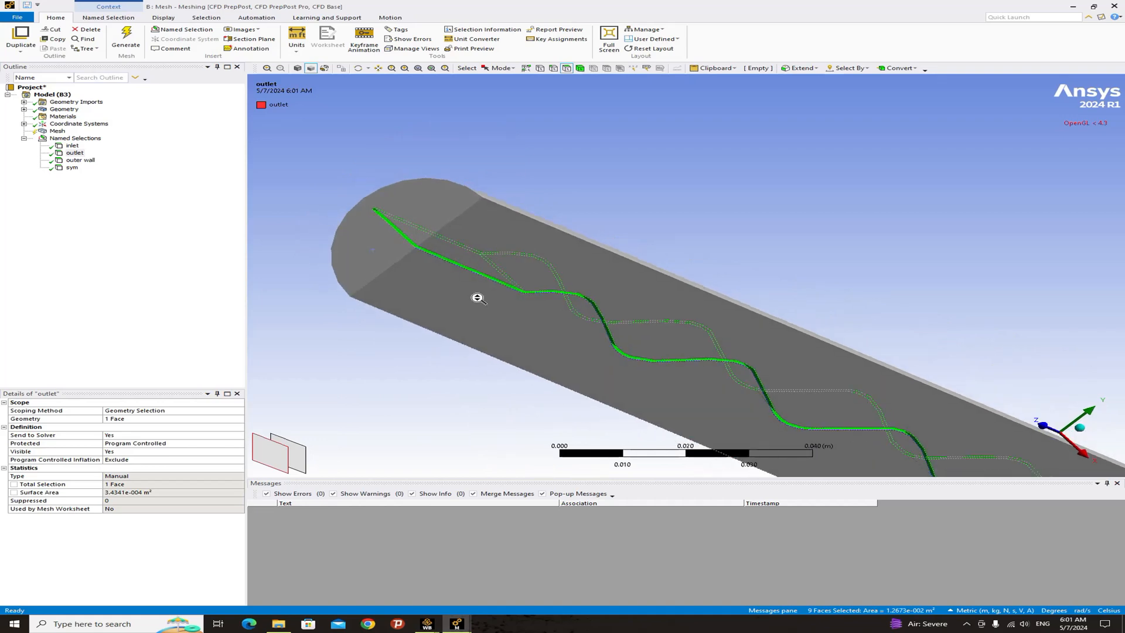
scroll(478, 299, "down", 1)
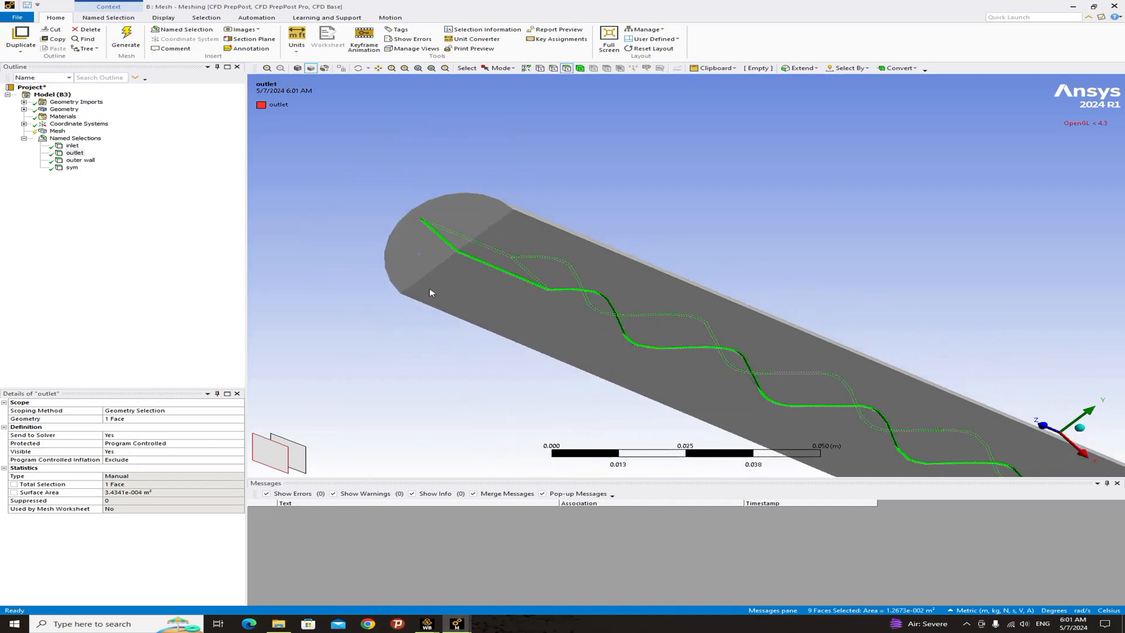
right_click(476, 265)
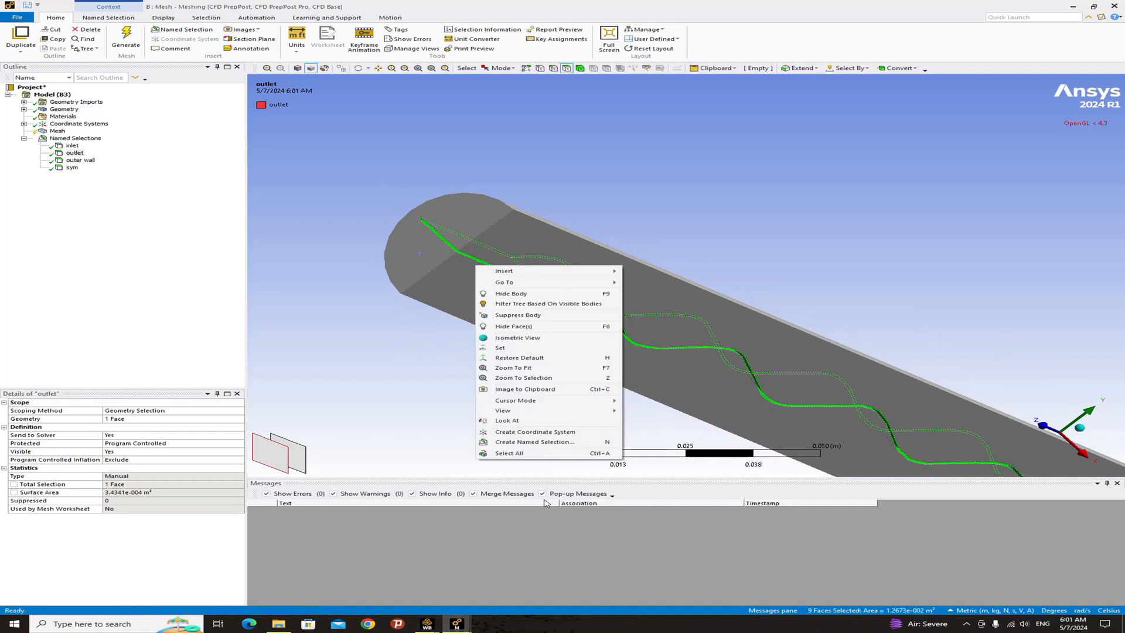
left_click(511, 440)
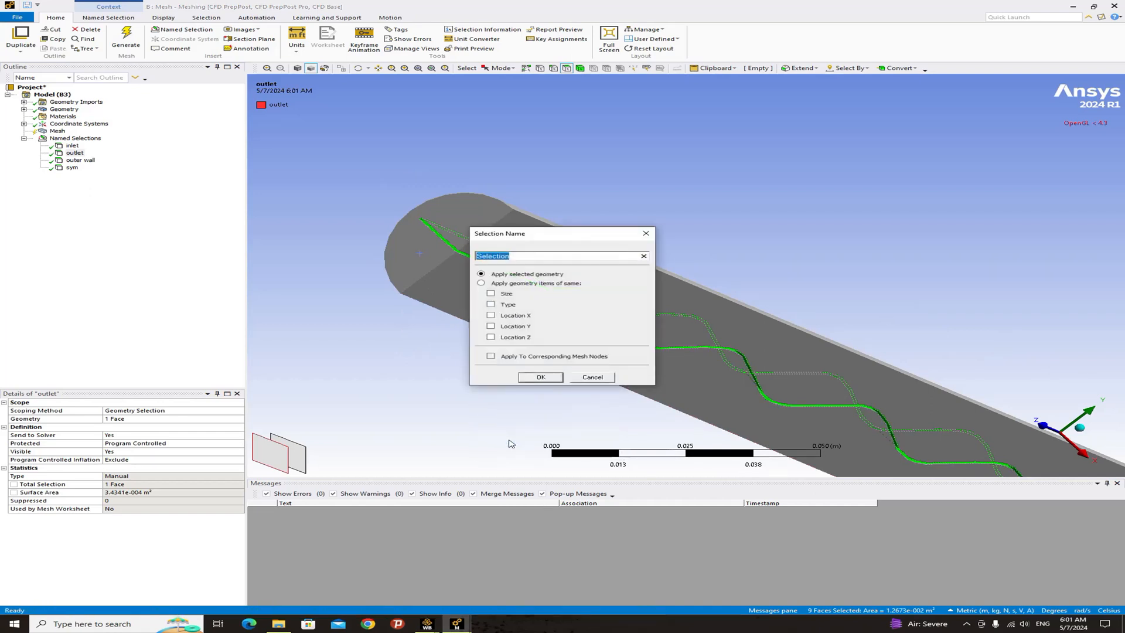
type("wavy walls")
key("Return")
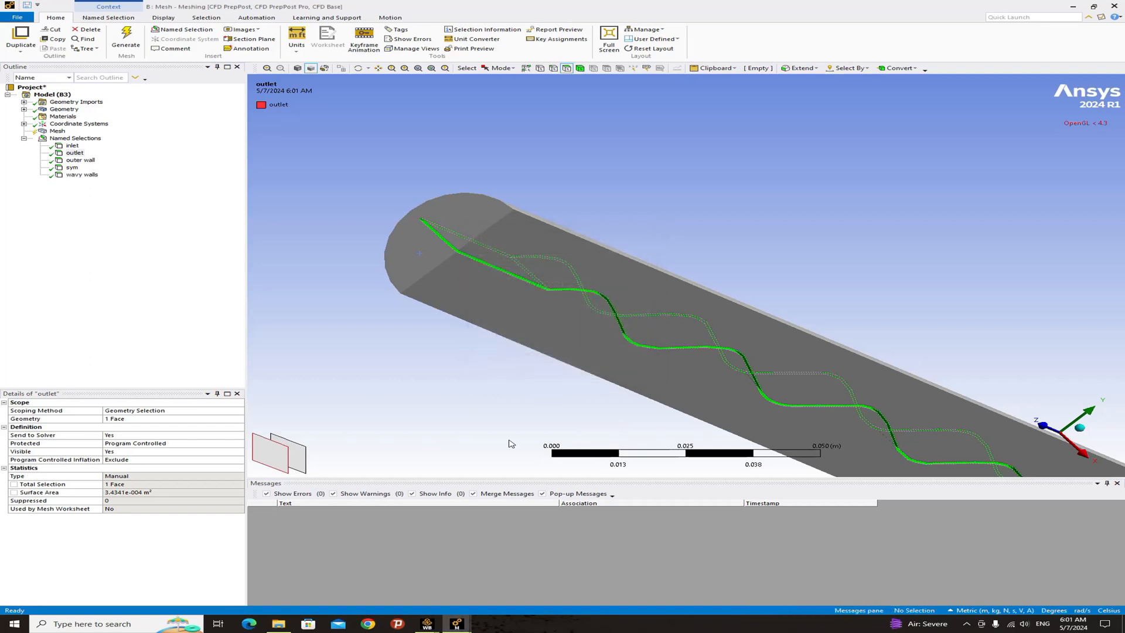
- Review each named selection in the outline to check which geometry it highlights
left_click(74, 153)
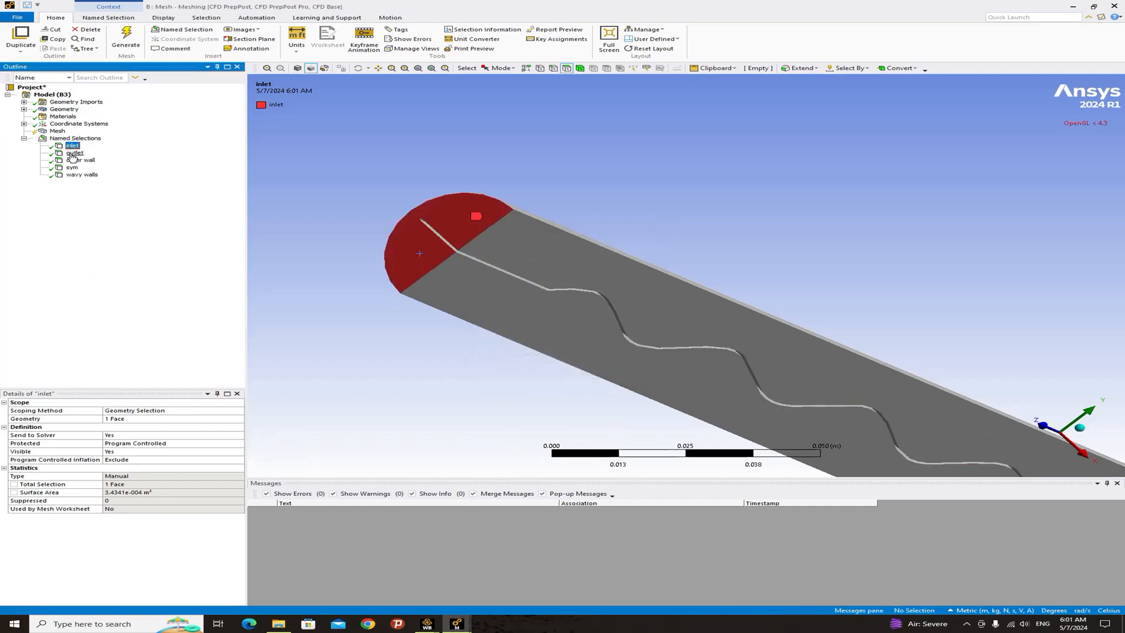
left_click(77, 159)
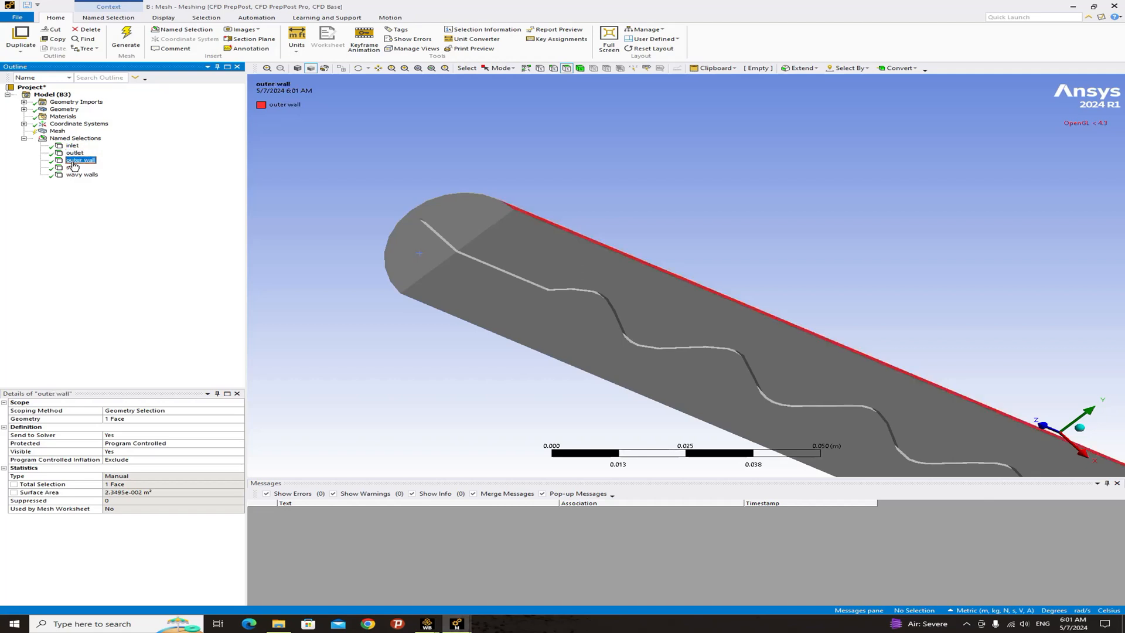
left_click(72, 146)
left_click(76, 160)
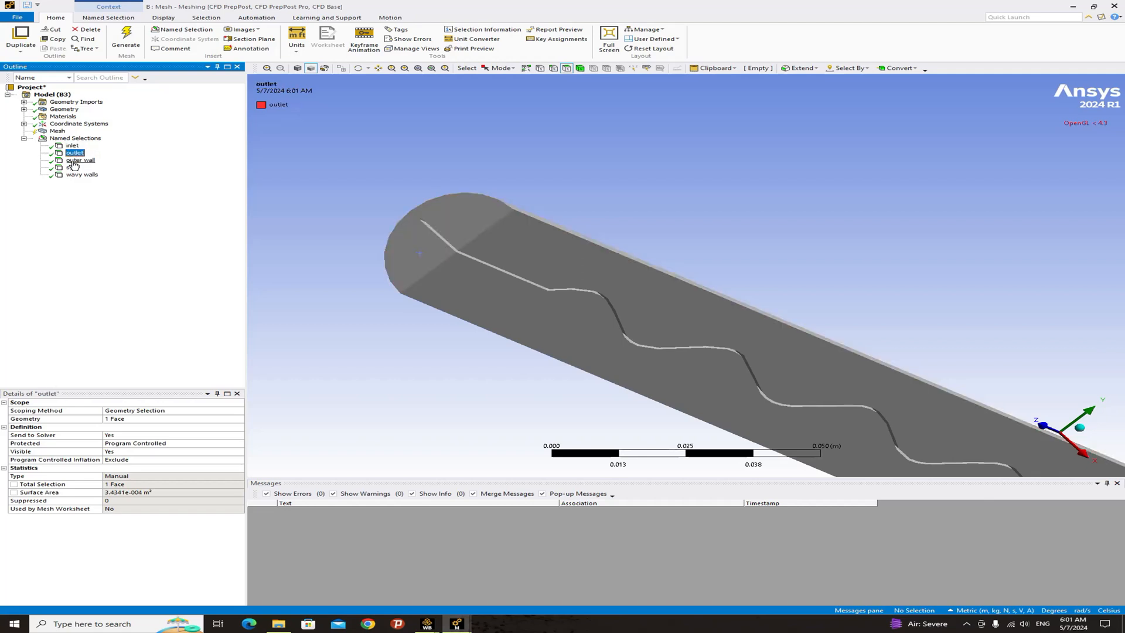
left_click(73, 168)
left_click(77, 175)
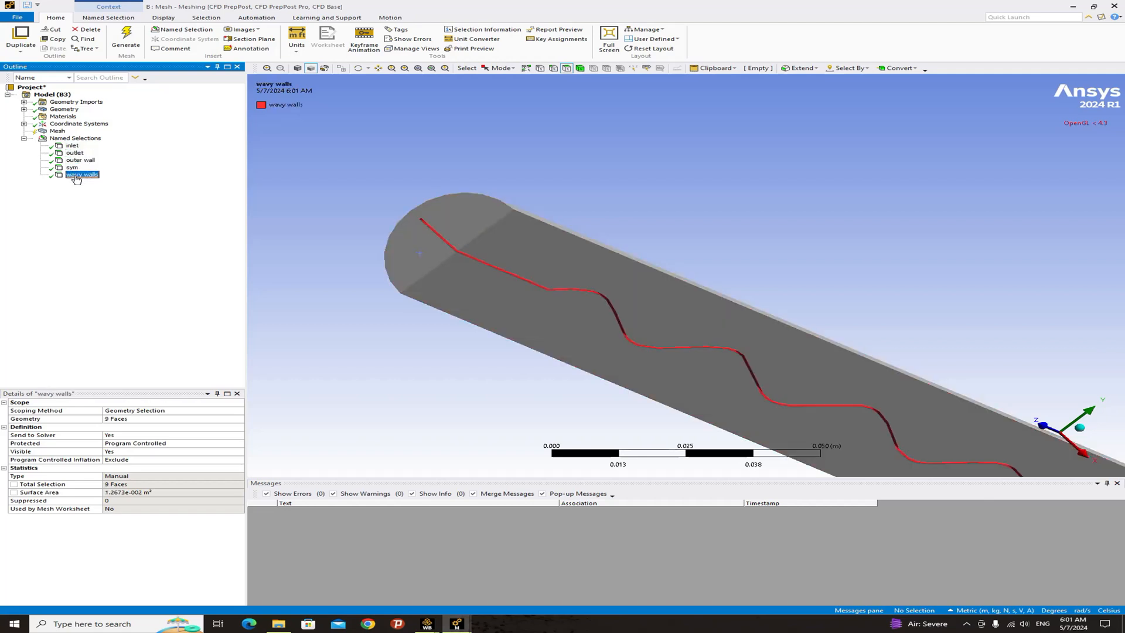
- Switch to body selection, select the whole fluid body, and create a named selection called fluid
scroll(402, 251, "down", 2)
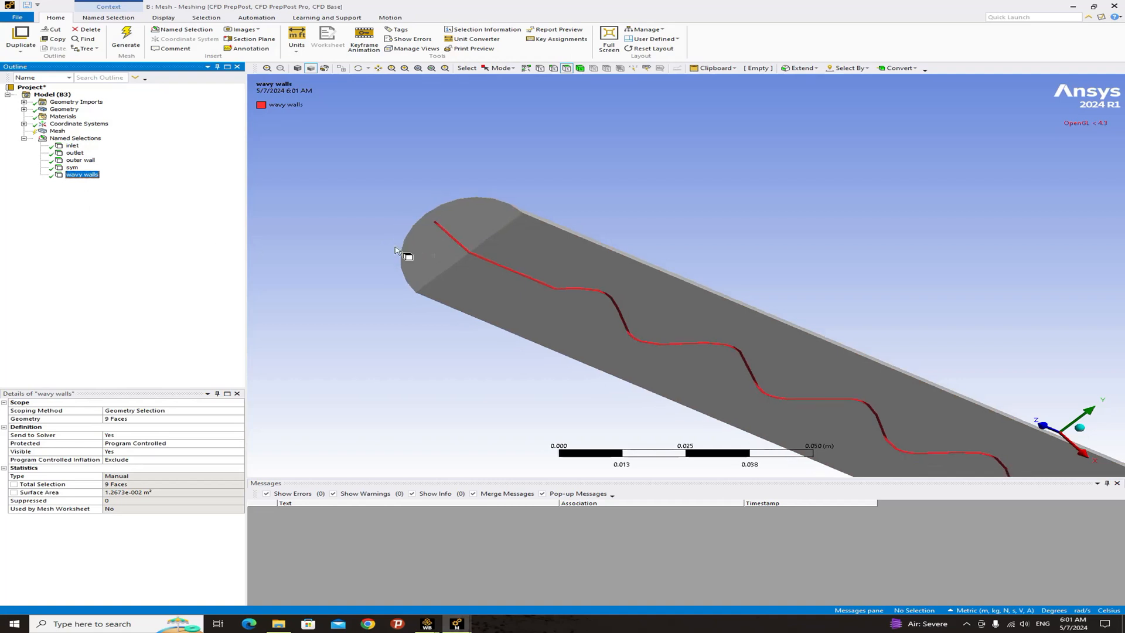
left_click(580, 69)
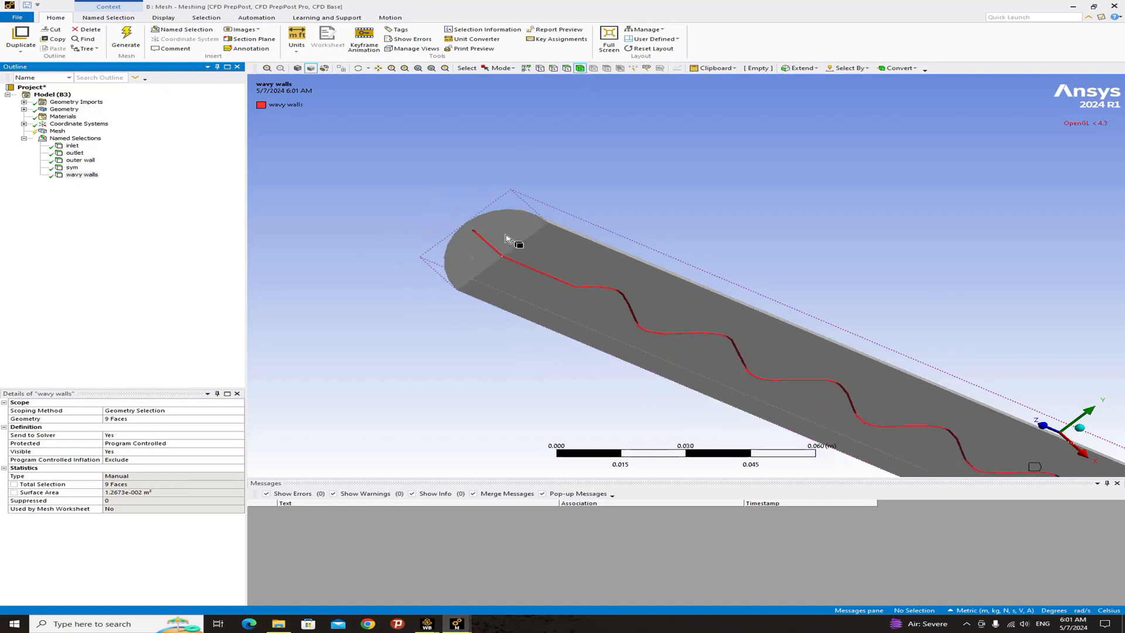
left_click(507, 234)
right_click(508, 234)
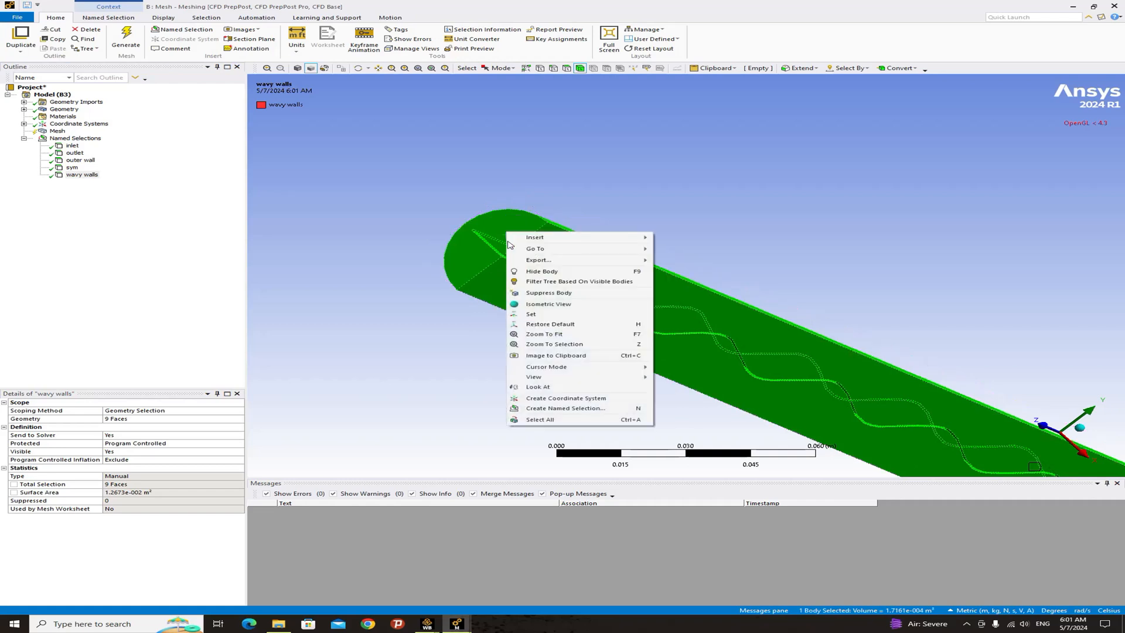
left_click(544, 412)
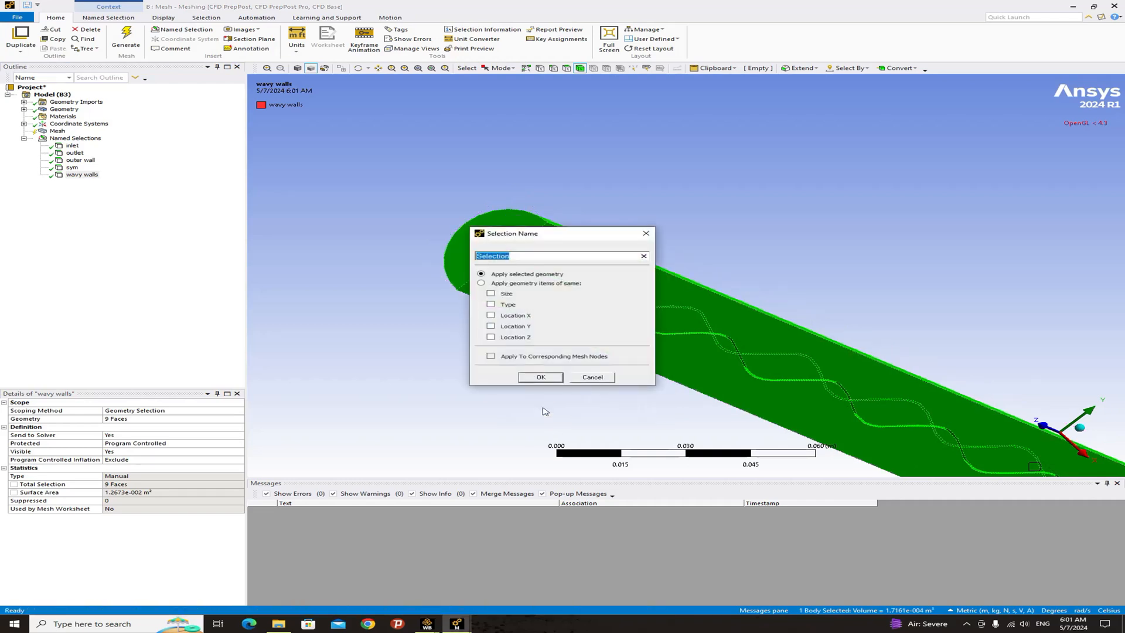
type("fluid")
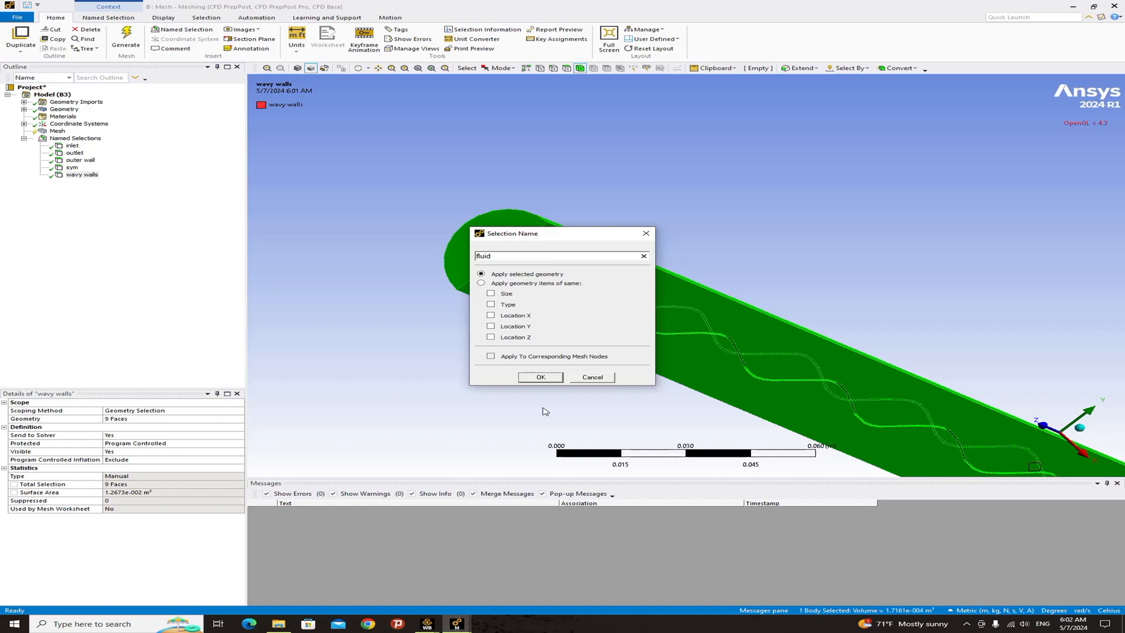
- Confirm the fluid named selection and add an edge sizing of 50 divisions to the semicircular arc edges at both ends of the half-cylinder
key("Return")
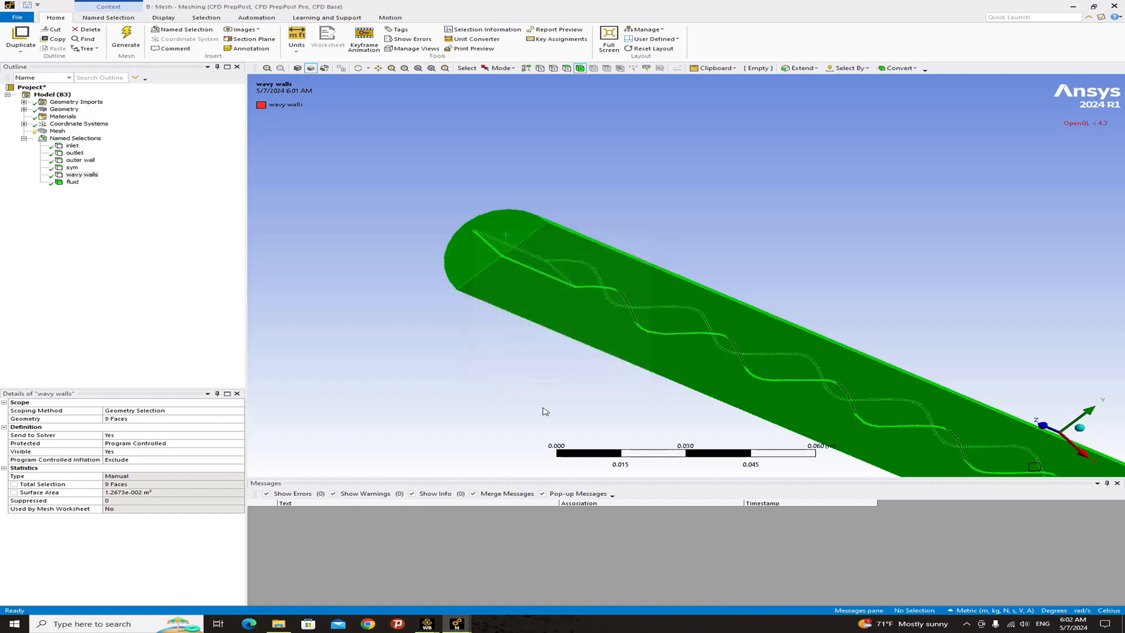
left_click(430, 320)
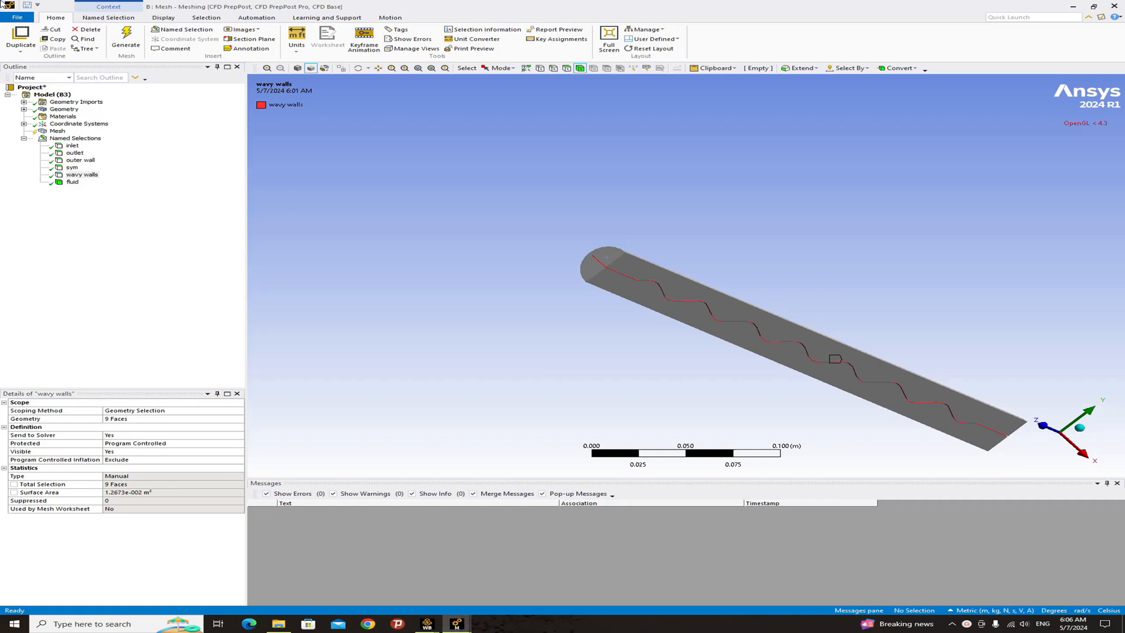
middle_click_drag(630, 243, 550, 223, "ctrl")
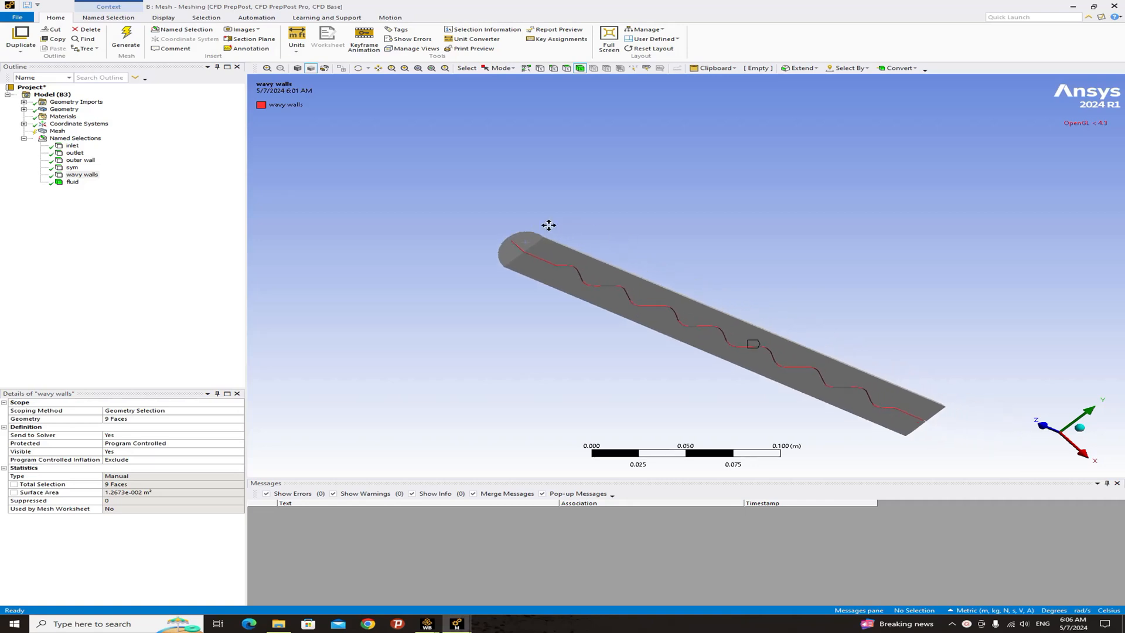
left_click(552, 69)
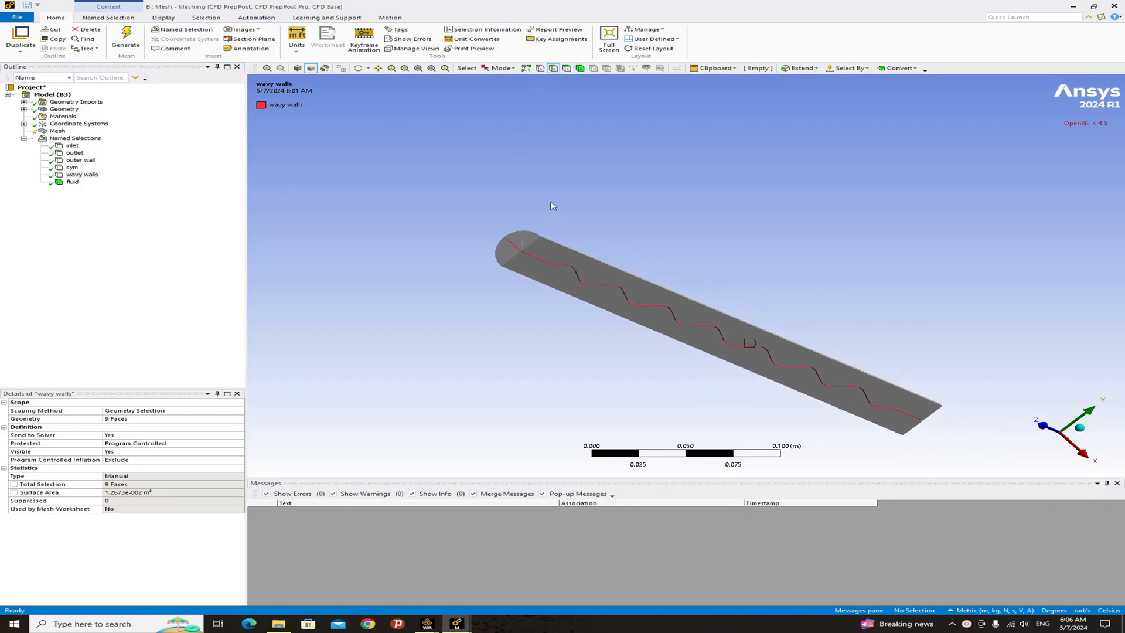
left_click(530, 233)
middle_click_drag(532, 234, 613, 246)
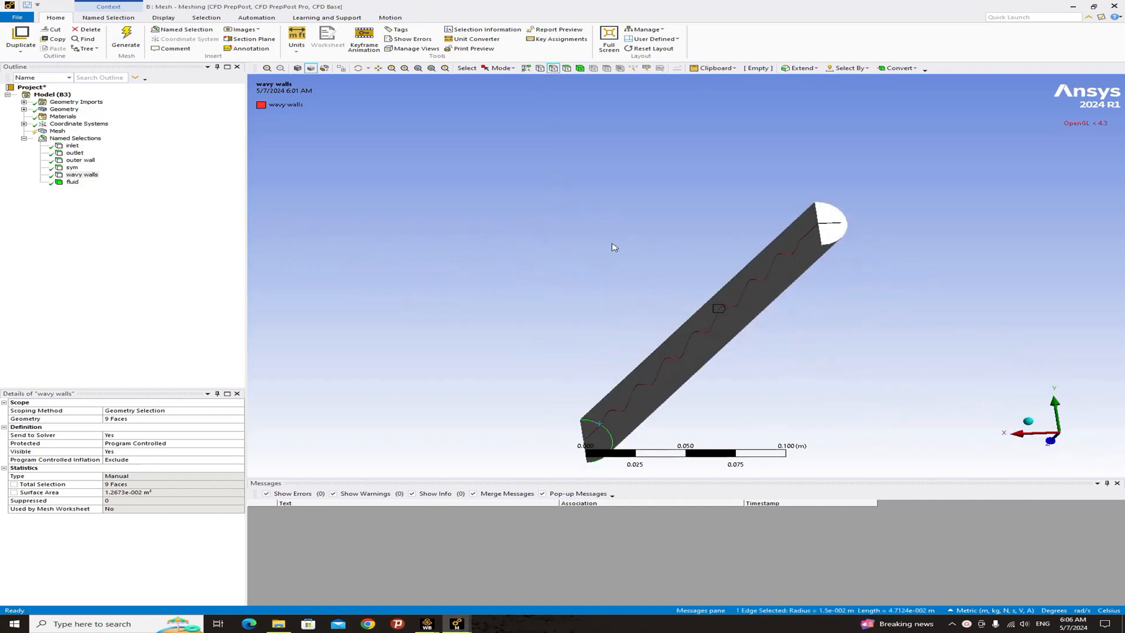
left_click(842, 213, "ctrl")
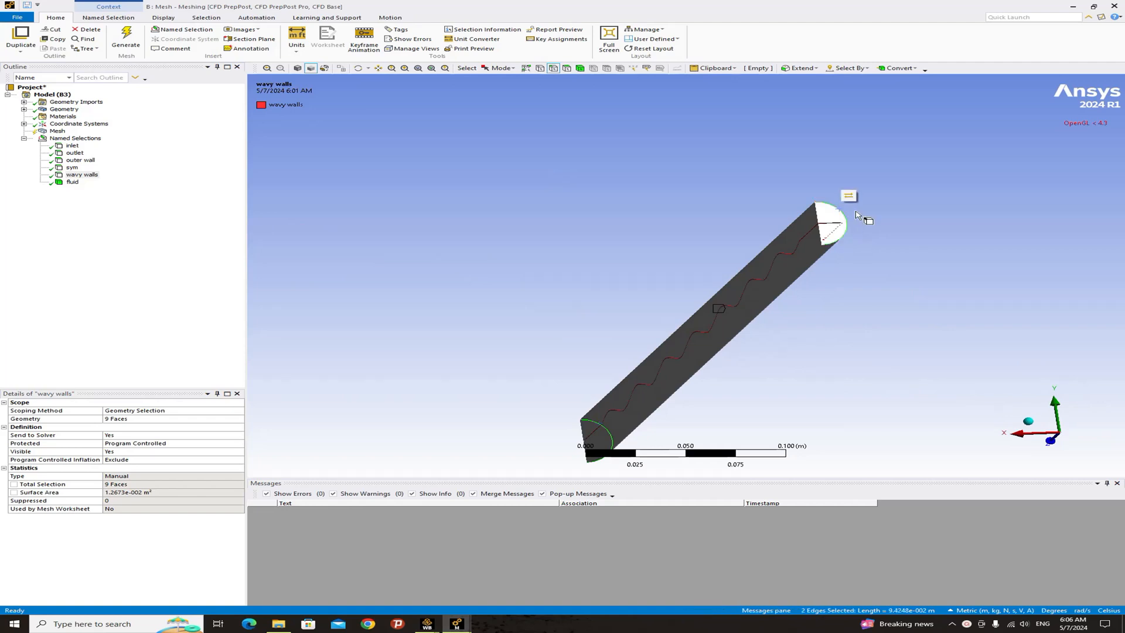
middle_click_drag(723, 249, 868, 313)
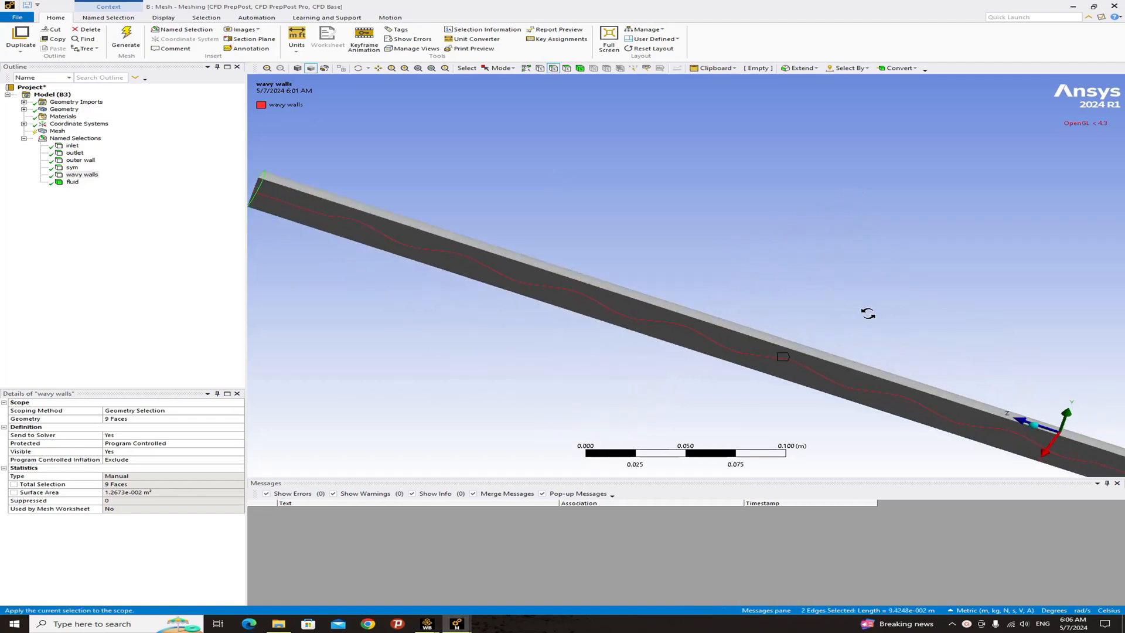
right_click(59, 133)
mouse_move(88, 135)
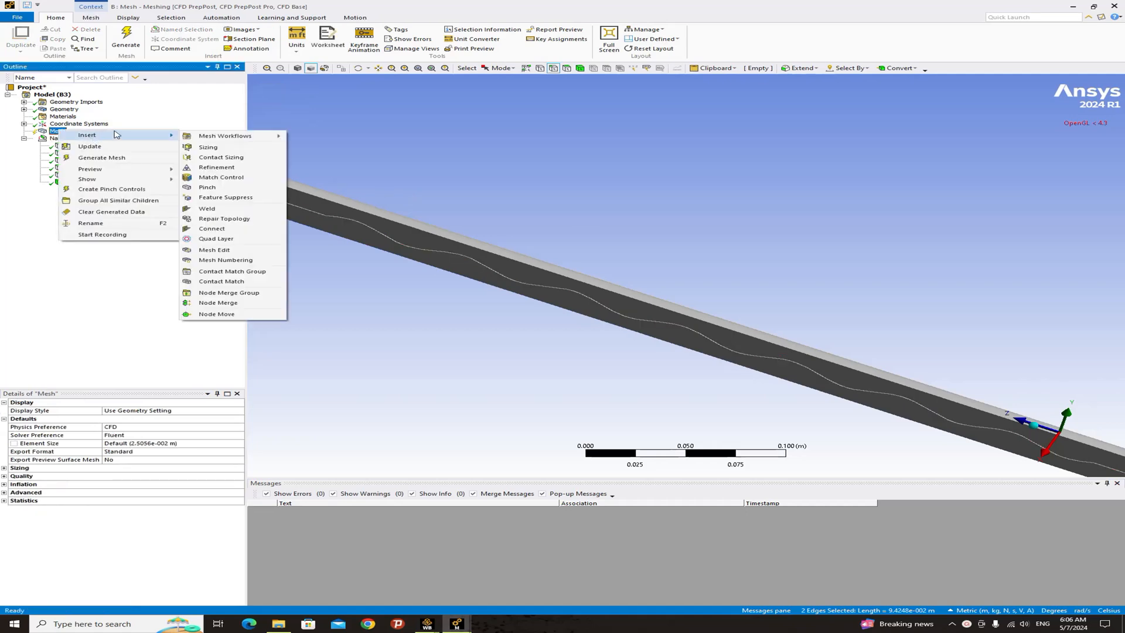
left_click(202, 148)
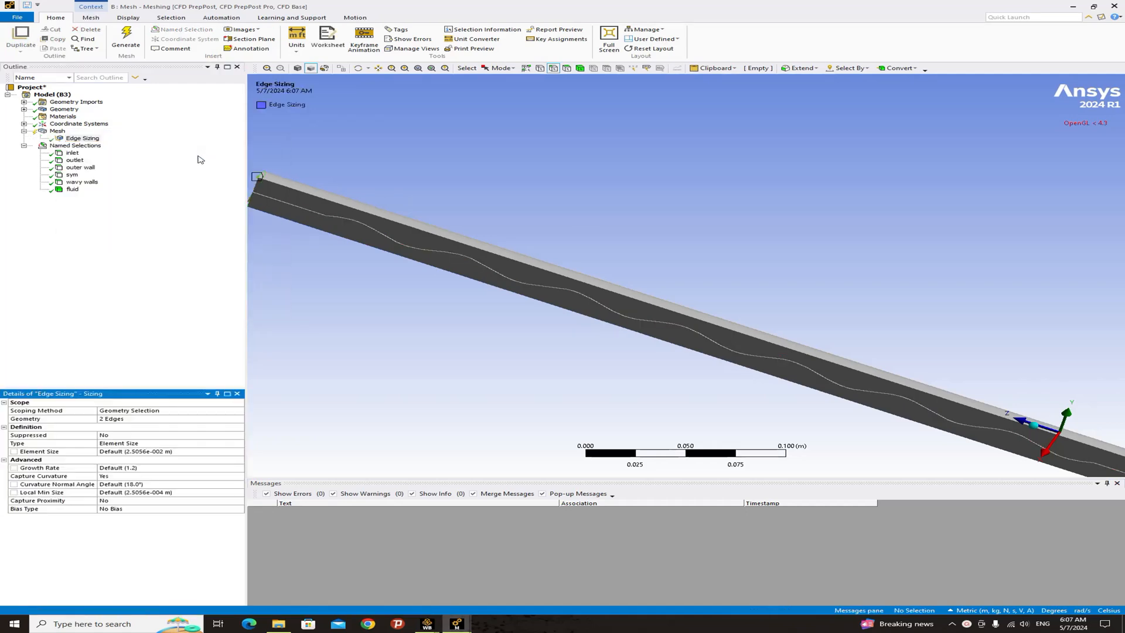
left_click(121, 418)
left_click(124, 419)
left_click(195, 445)
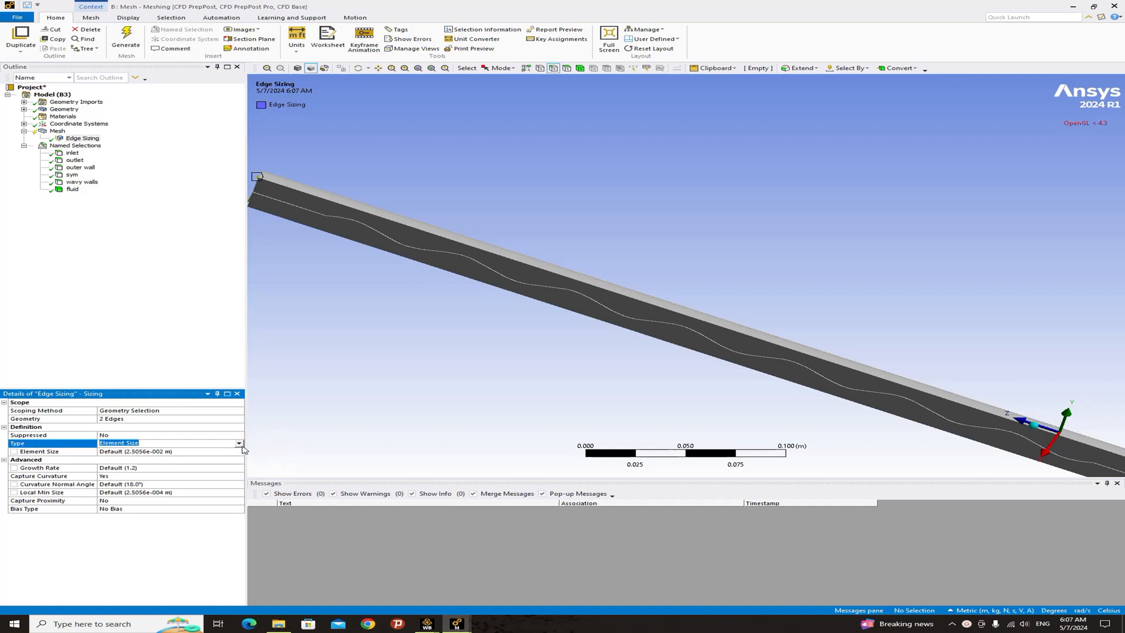
left_click(239, 444)
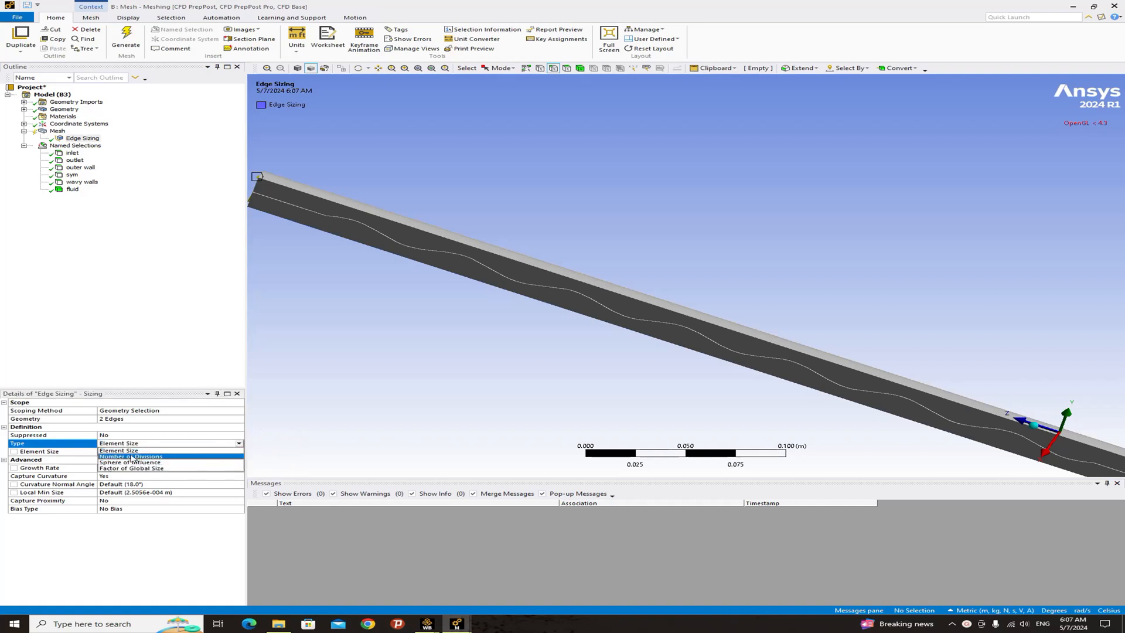
left_click(132, 457)
left_click(108, 453)
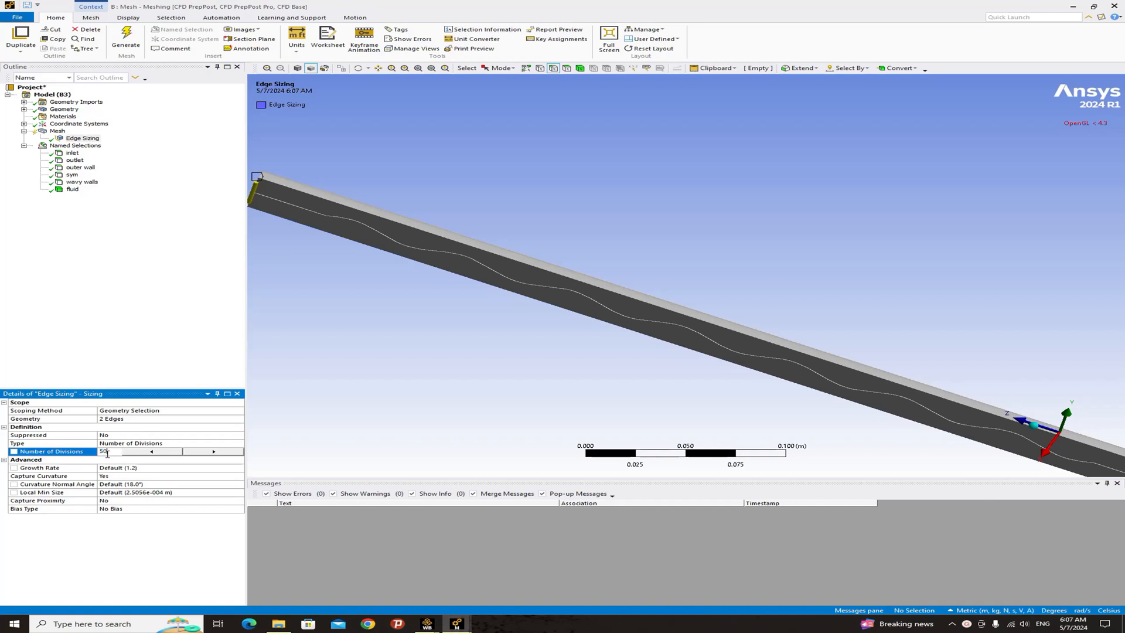
left_click(130, 299)
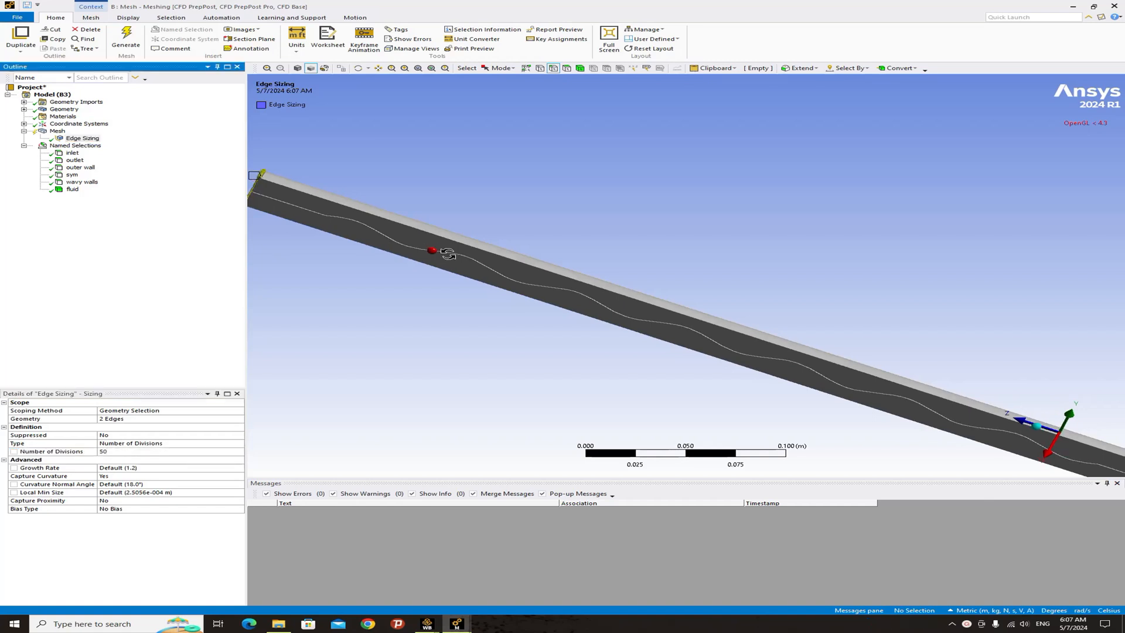
- Select the four vertical slot edges on the half-cylinder's end faces and add an edge sizing of 20 divisions to them
scroll(344, 193, "down", 3)
middle_click_drag(349, 188, 433, 238)
right_click_drag(443, 240, 498, 290)
middle_click_drag(634, 302, 447, 319, "ctrl")
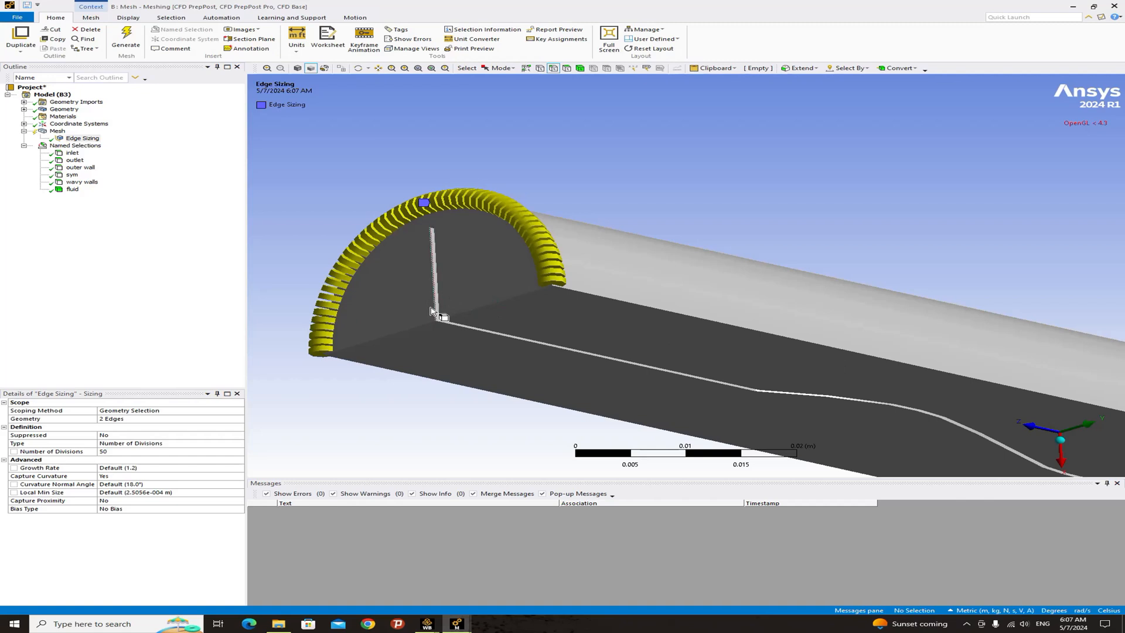
left_click(435, 310)
left_click(432, 258, "ctrl")
scroll(517, 305, "down", 5)
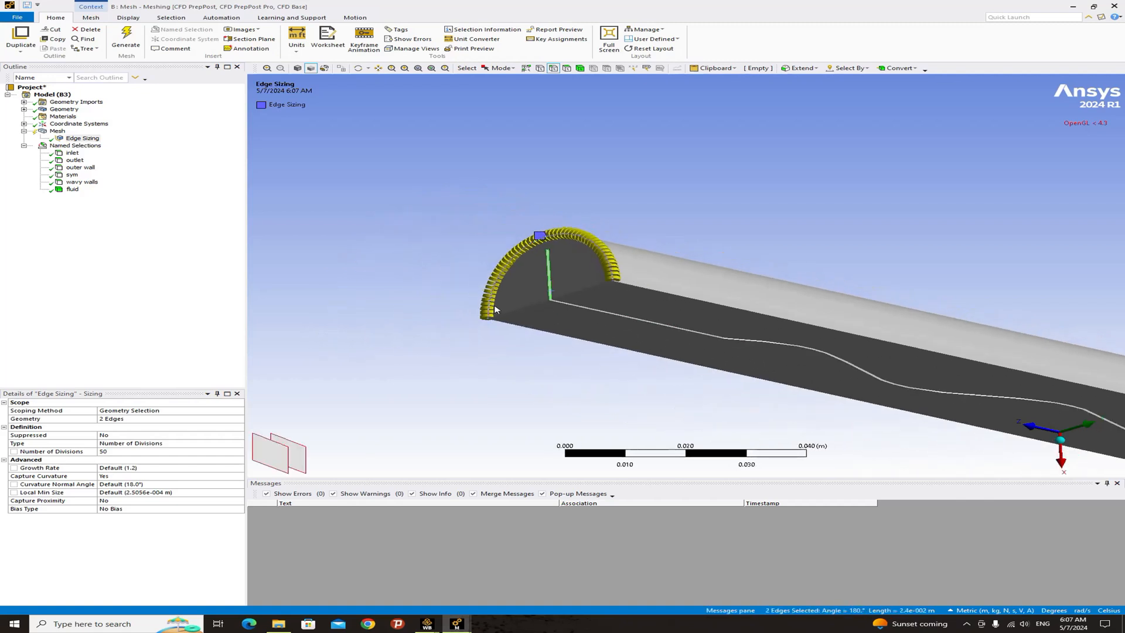
scroll(528, 305, "down", 4)
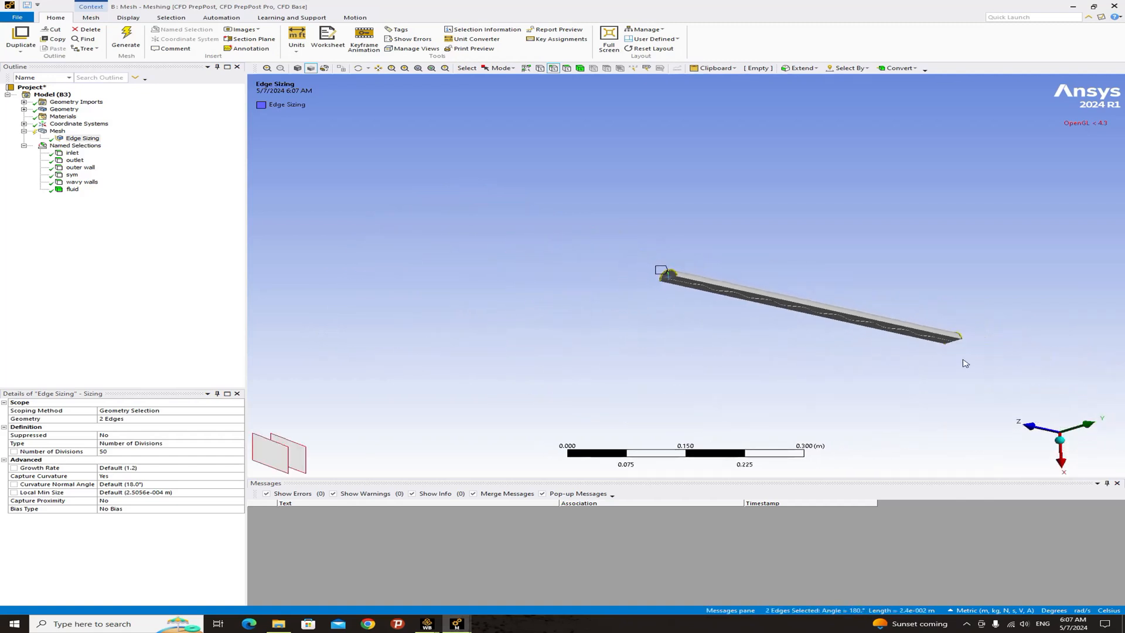
middle_click_drag(964, 364, 653, 383)
scroll(738, 343, "up", 10)
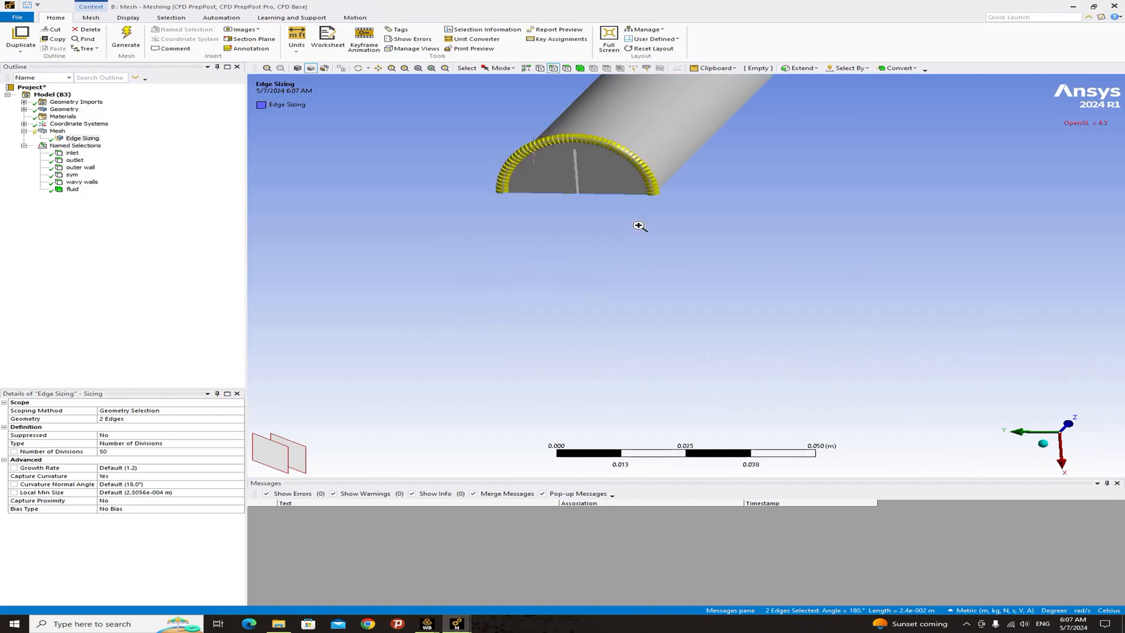
scroll(632, 225, "up", 3)
left_click(643, 240, "ctrl")
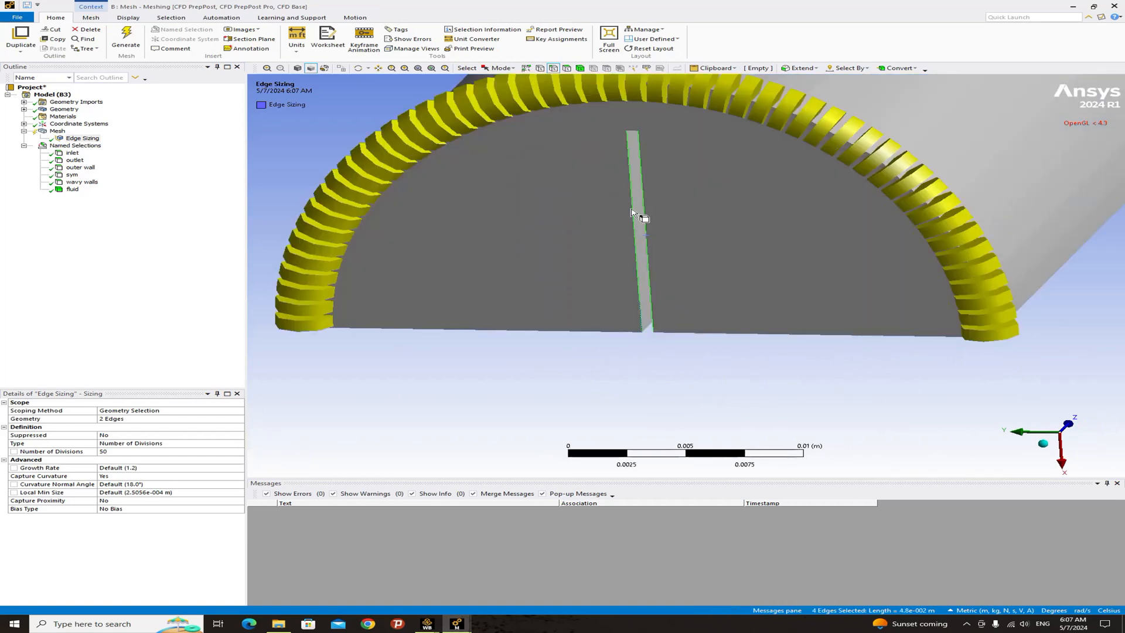
right_click(634, 237)
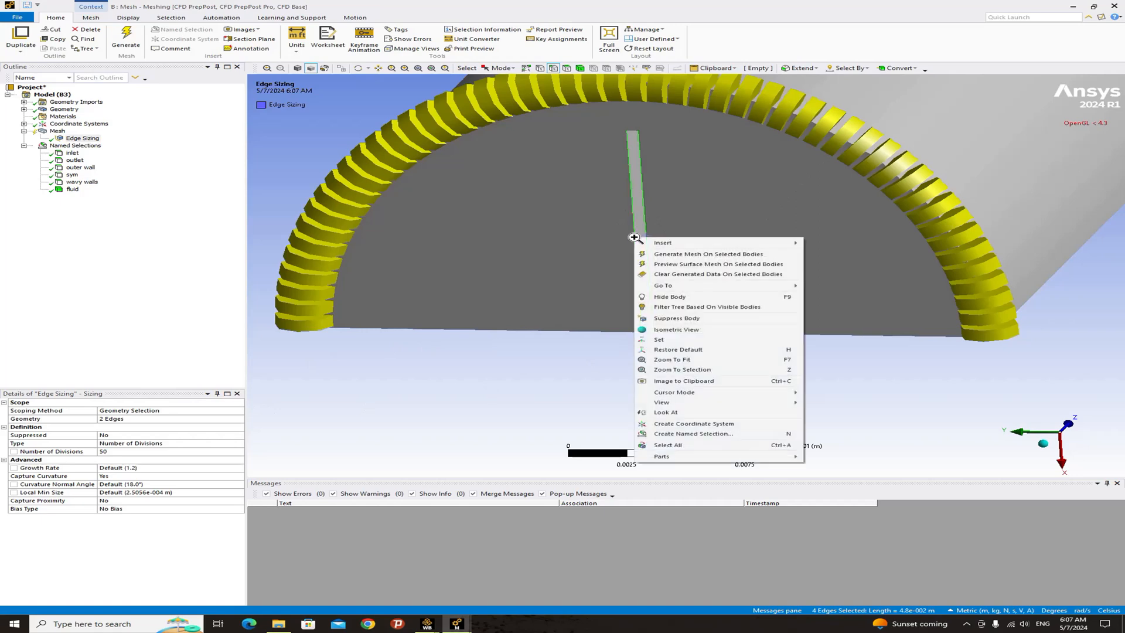
mouse_move(767, 244)
left_click(832, 243)
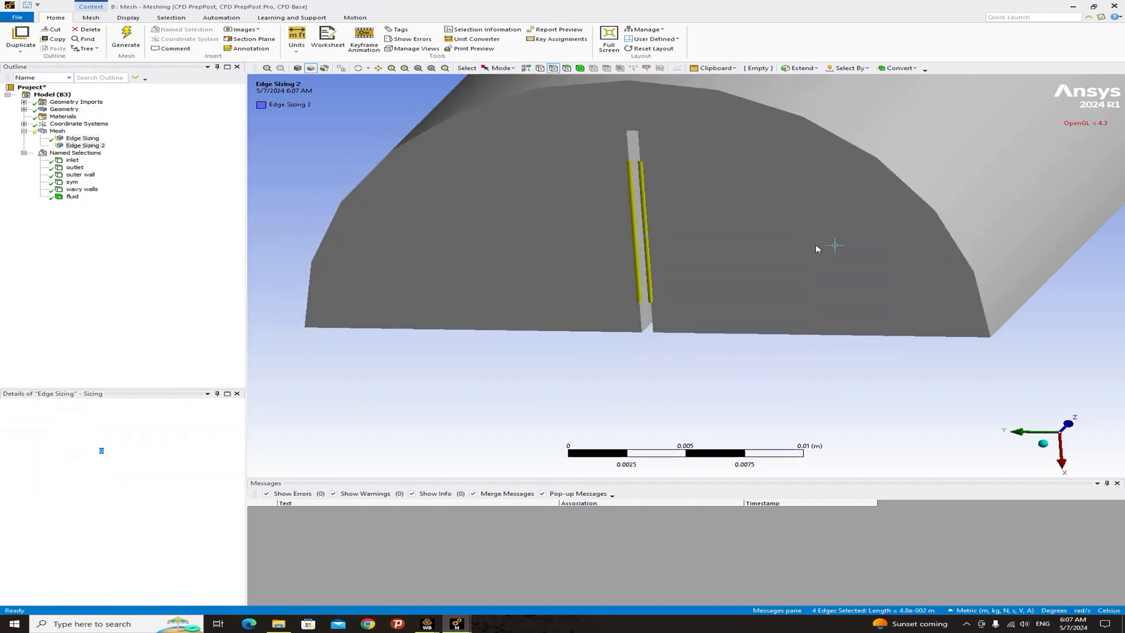
left_click(120, 451)
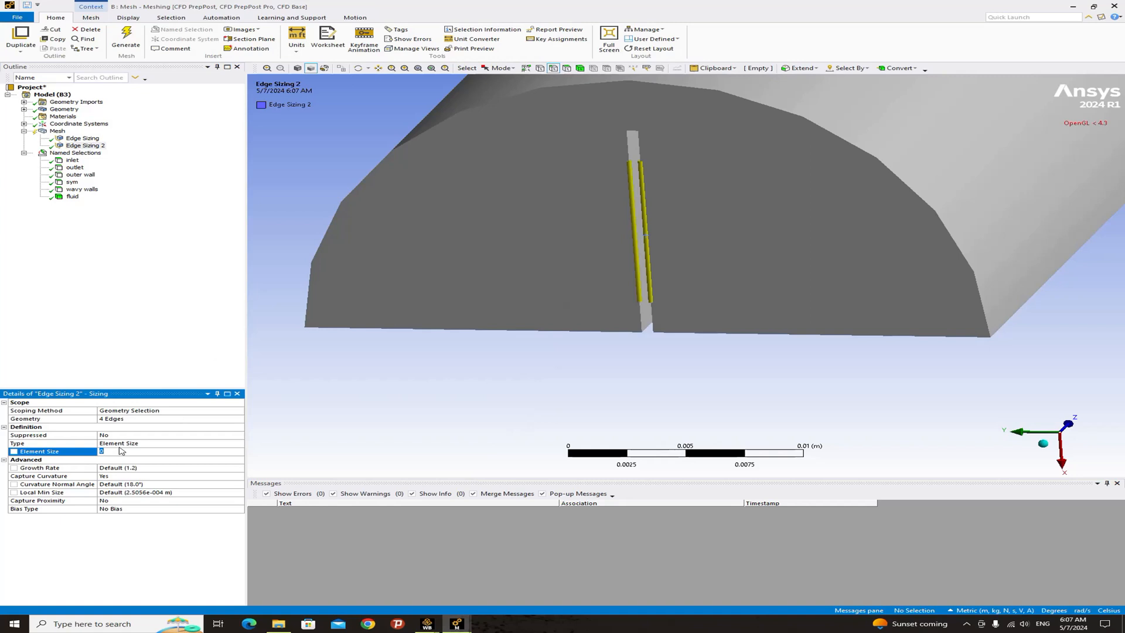
left_click(237, 443)
left_click(239, 443)
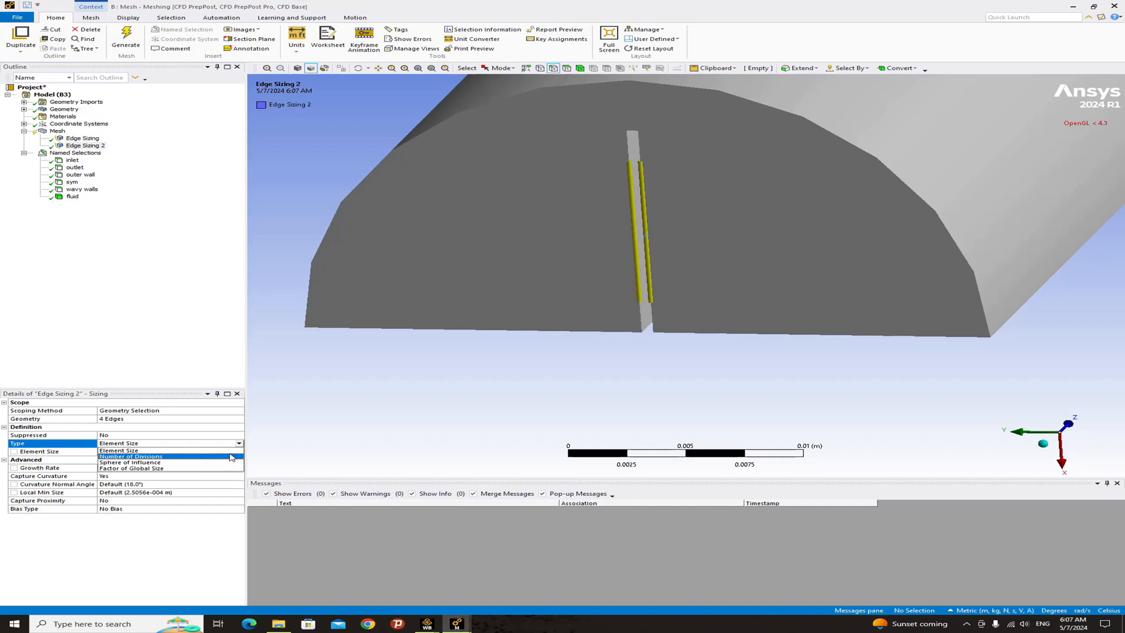
left_click(227, 456)
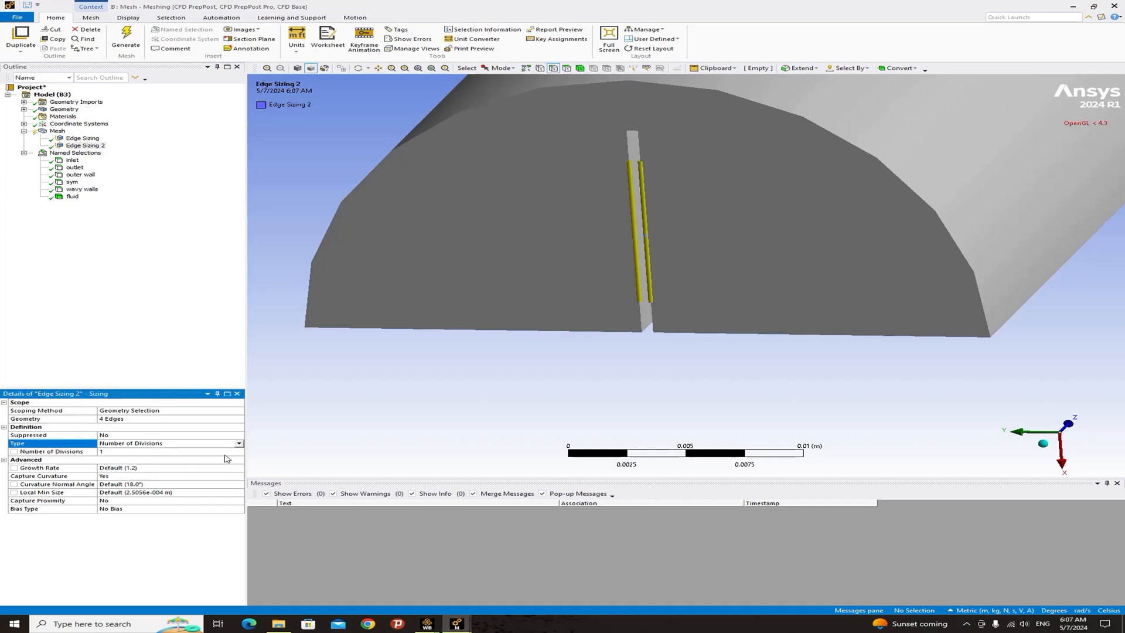
left_click(104, 452)
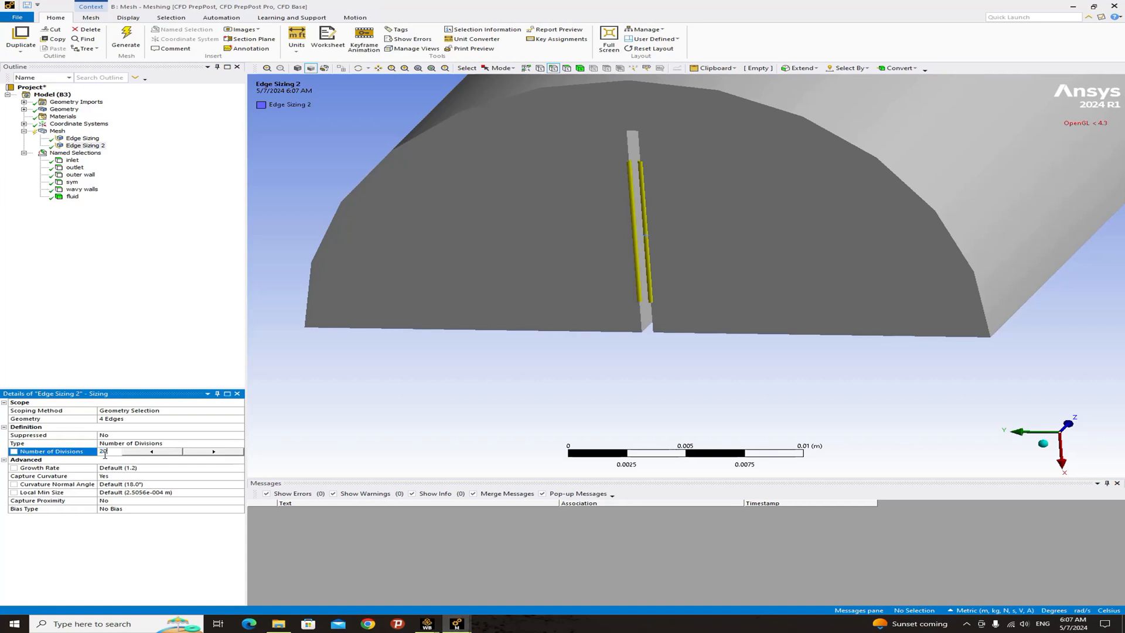
key("Return")
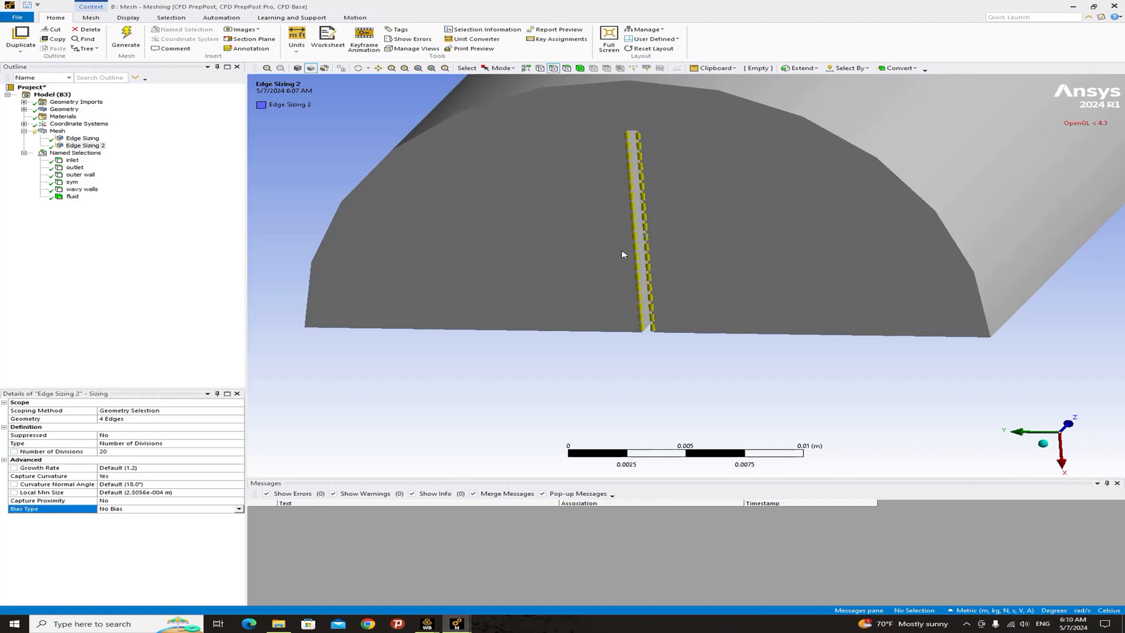
- Select the two short edges at the end of the slot on the end face and insert an edge sizing on them
middle_click_drag(652, 170, 639, 134)
right_click_drag(620, 120, 658, 148)
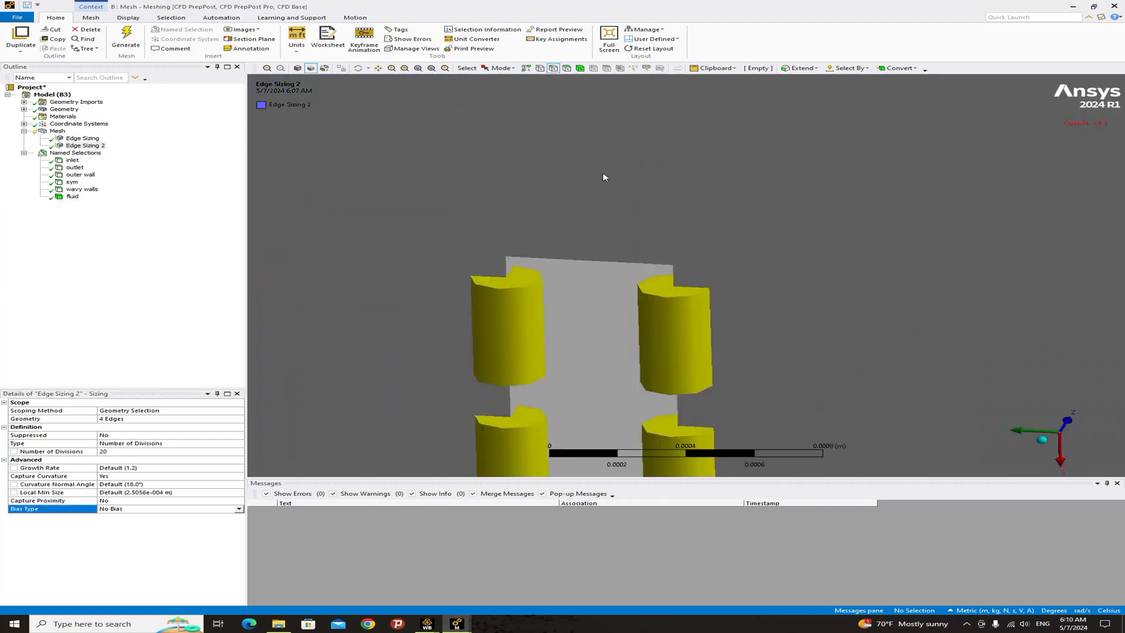
left_click(565, 264)
scroll(567, 256, "down", 5)
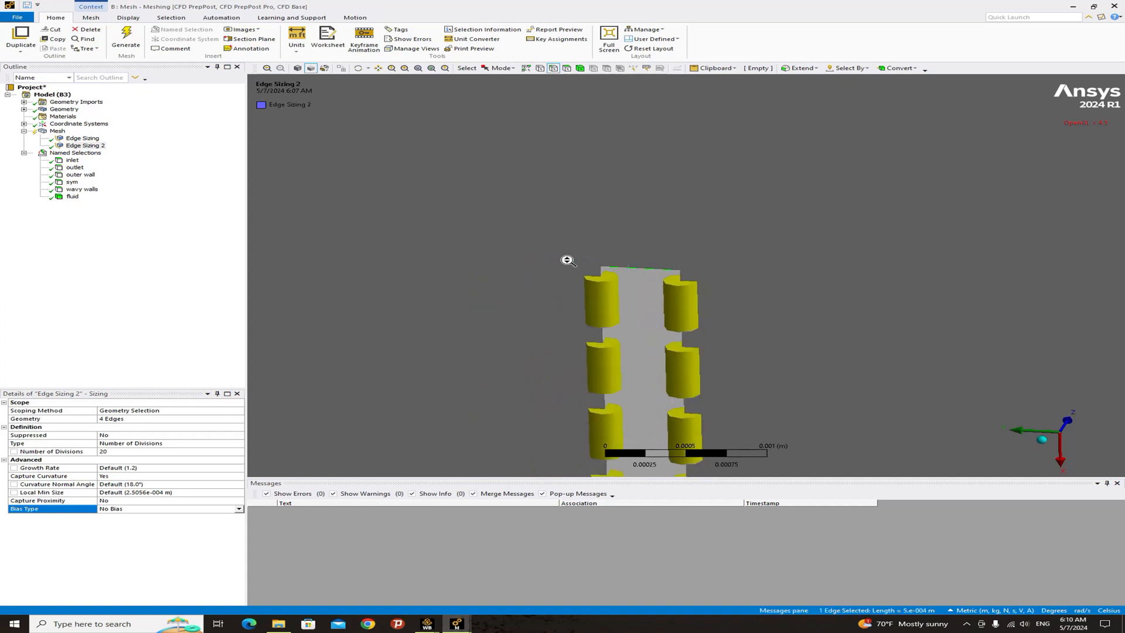
scroll(1061, 442, "down", 2)
left_click(1057, 440)
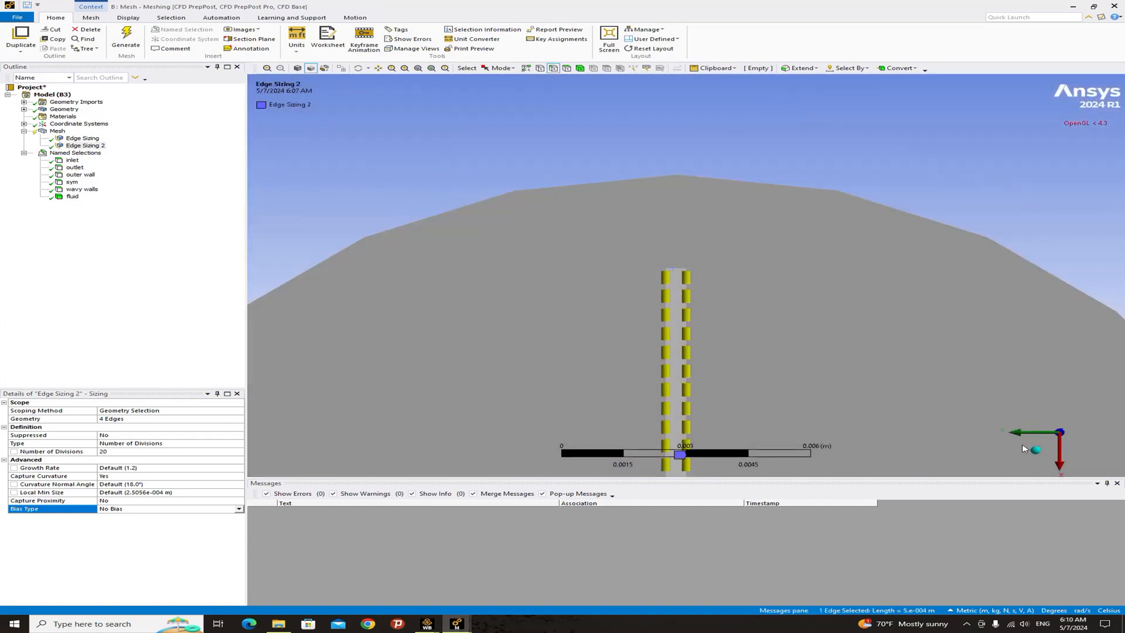
middle_click_drag(872, 345, 841, 326)
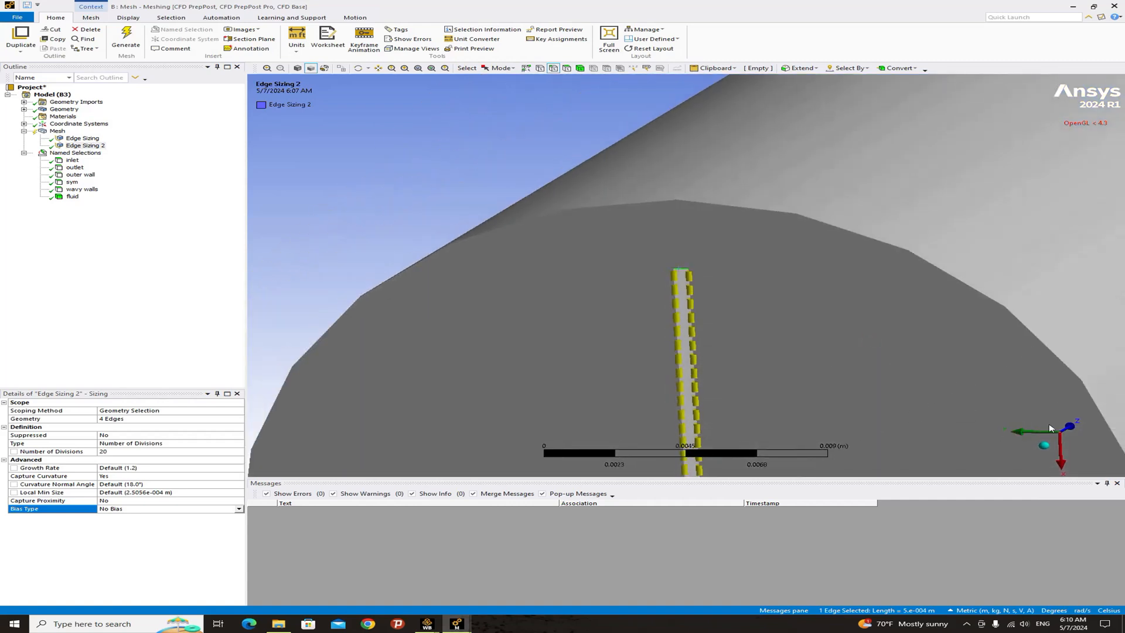
left_click(1069, 428)
middle_click_drag(771, 218, 838, 215)
scroll(755, 224, "up", 5)
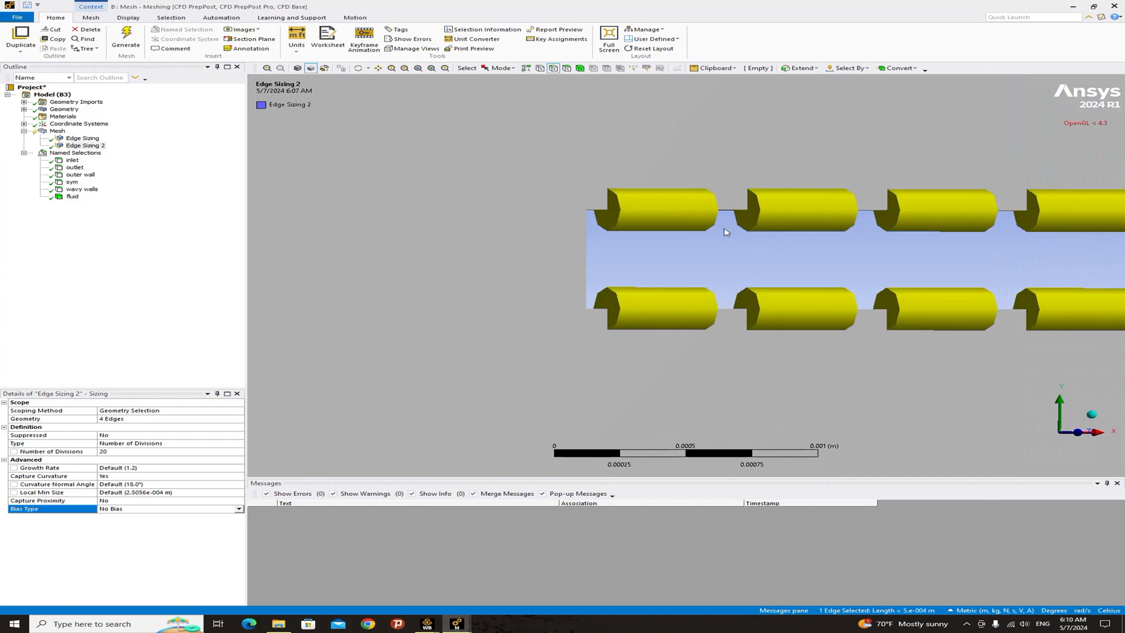
left_click(587, 267, "ctrl")
scroll(587, 265, "down", 2)
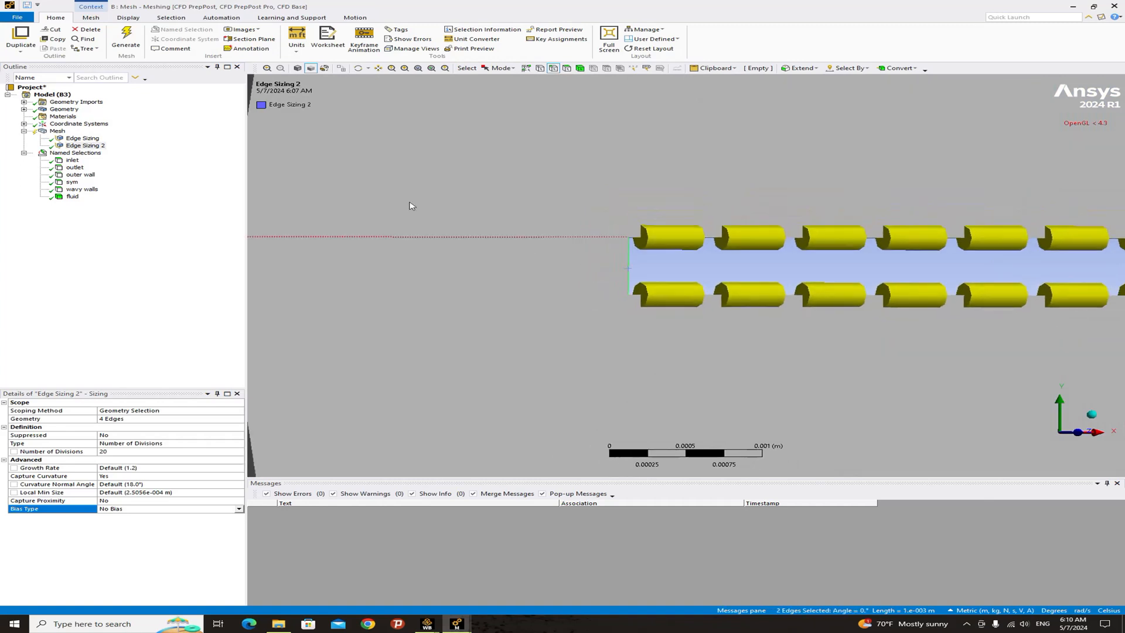
right_click(561, 232)
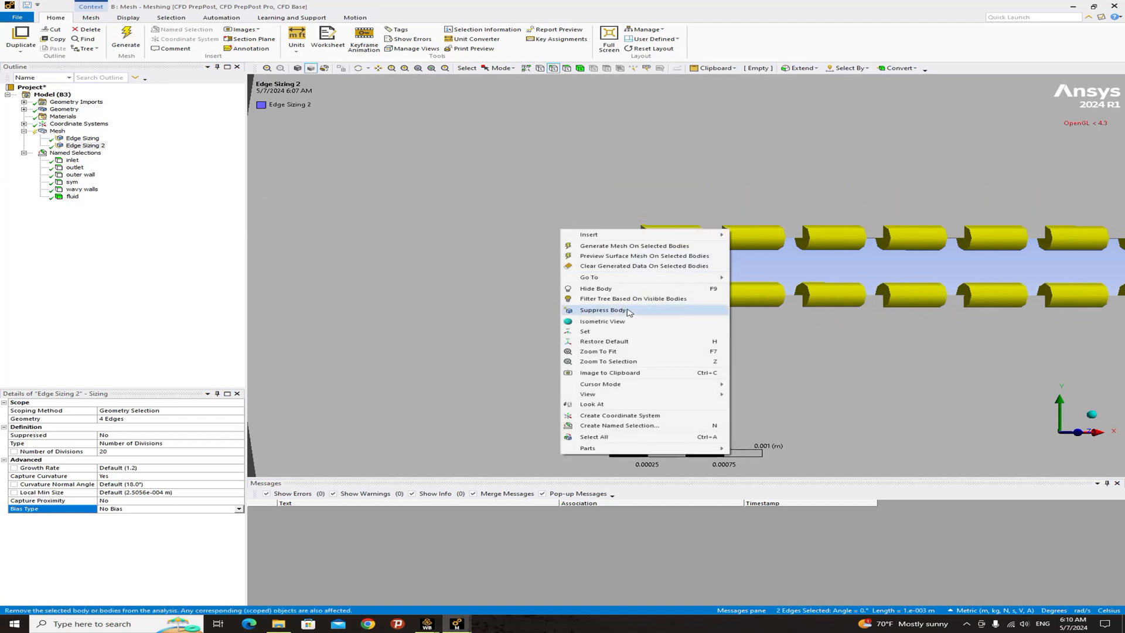
left_click(757, 247)
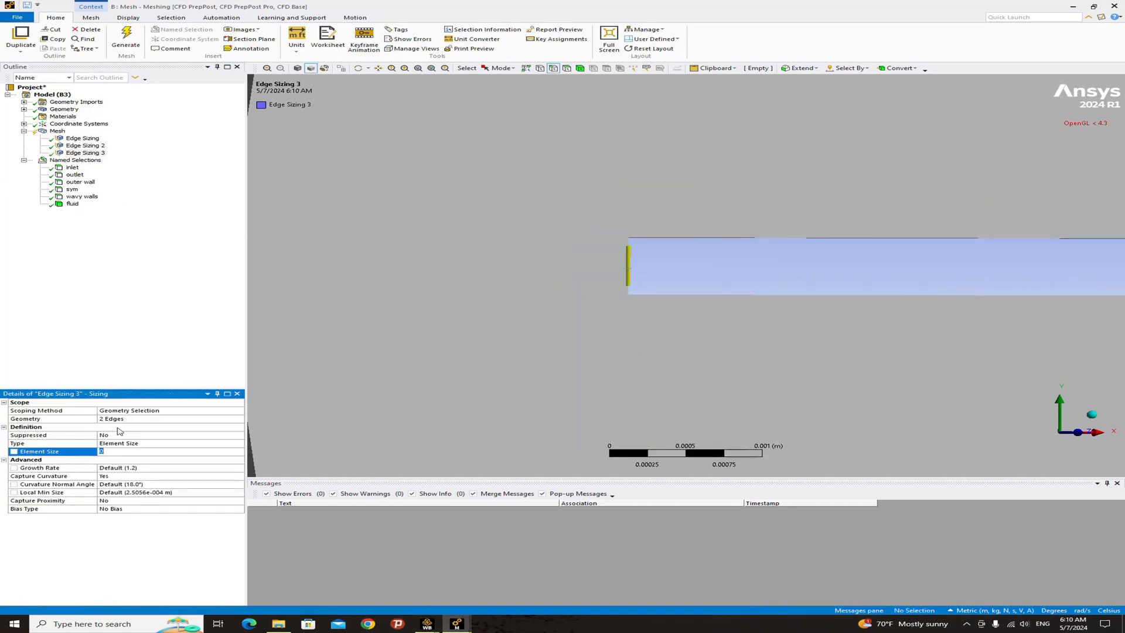
- Set the new edge sizing's type to Number of Divisions with 2 divisions
left_click(234, 447)
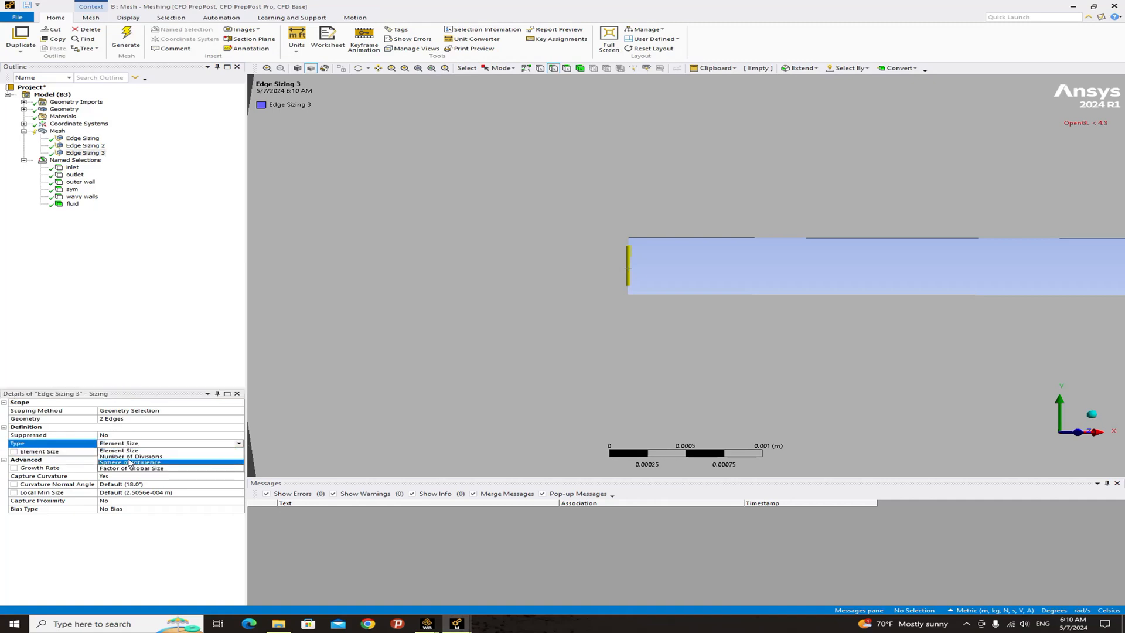
left_click(222, 456)
left_click(105, 451)
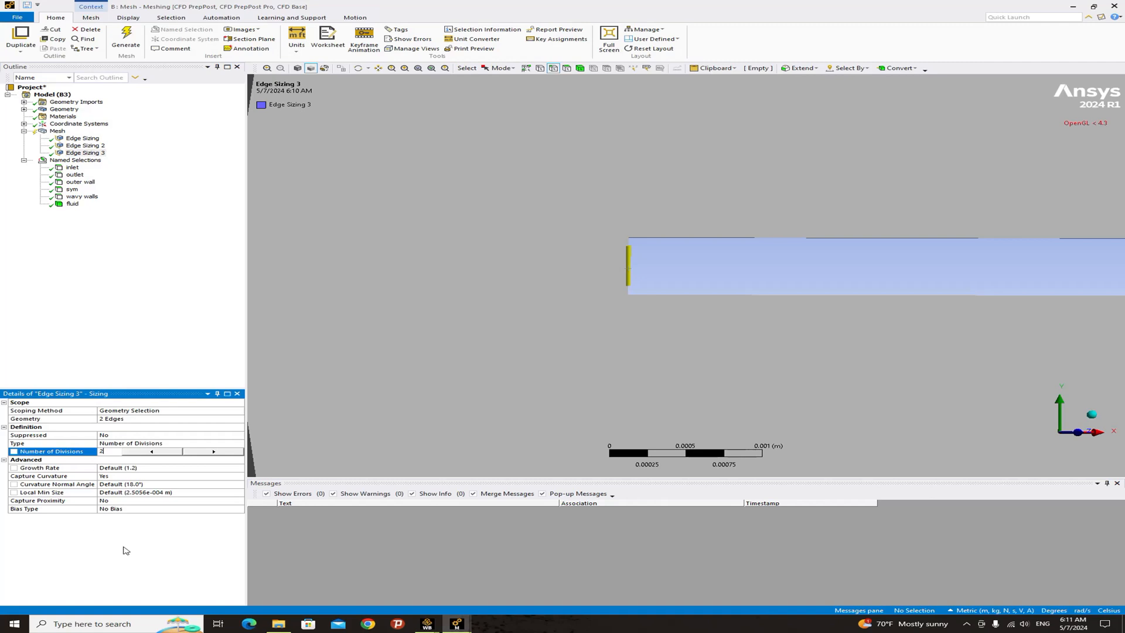
key("Return")
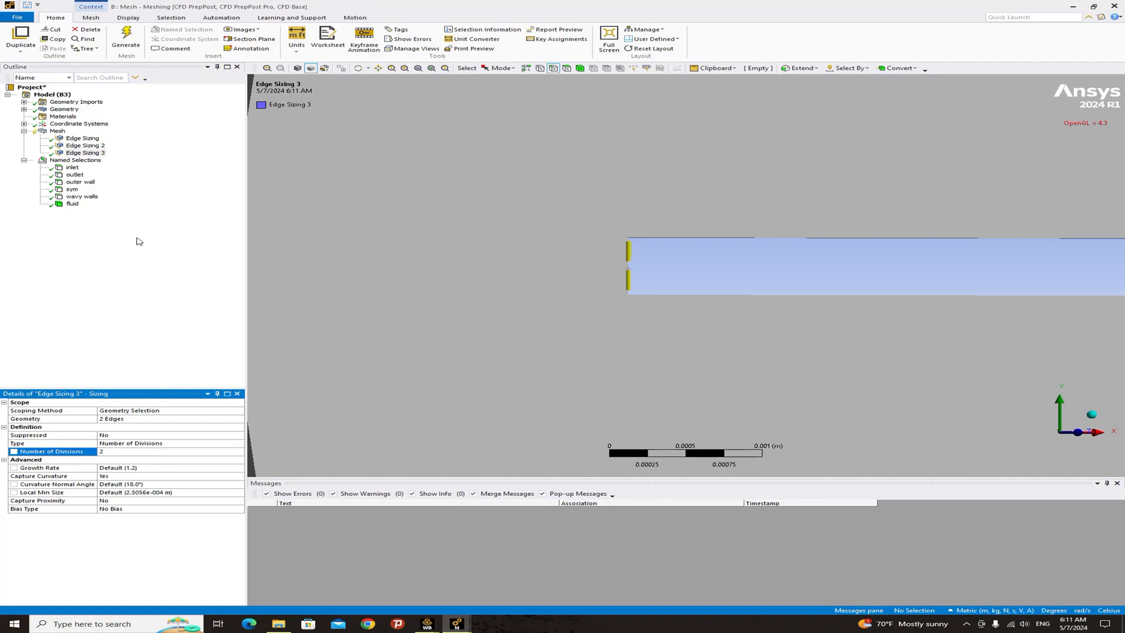
- Switch to body selection, select the fluid body, and add a body sizing with an element size of 0.0009 m
scroll(530, 339, "down", 4)
scroll(635, 339, "down", 2)
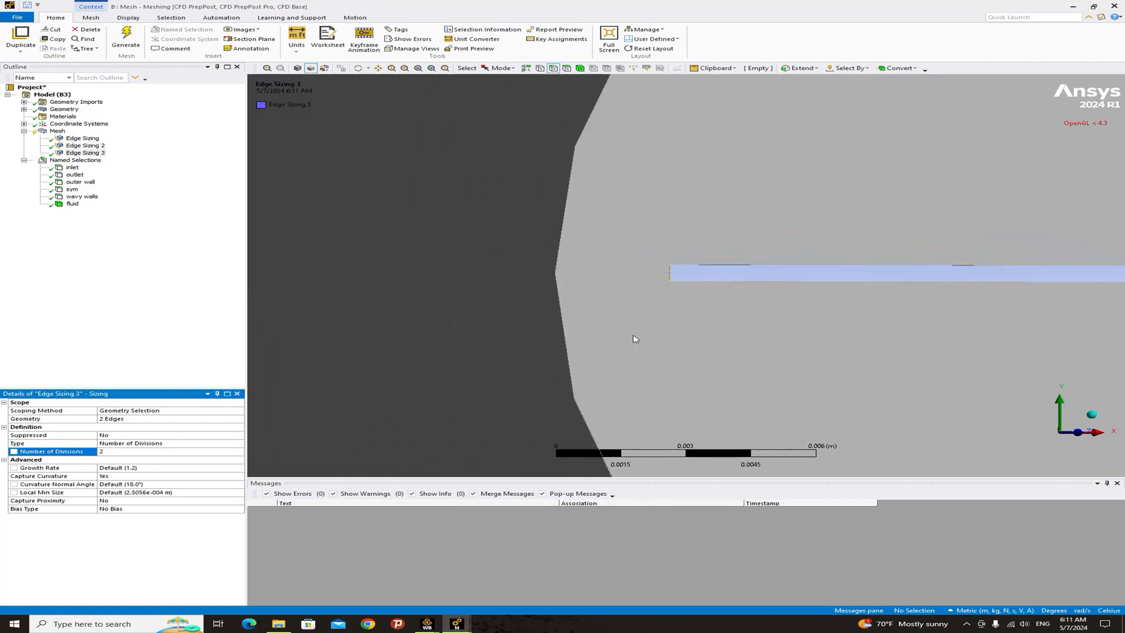
scroll(631, 336, "down", 3)
middle_click_drag(631, 339, 649, 224)
scroll(642, 320, "down", 2)
scroll(643, 320, "down", 1)
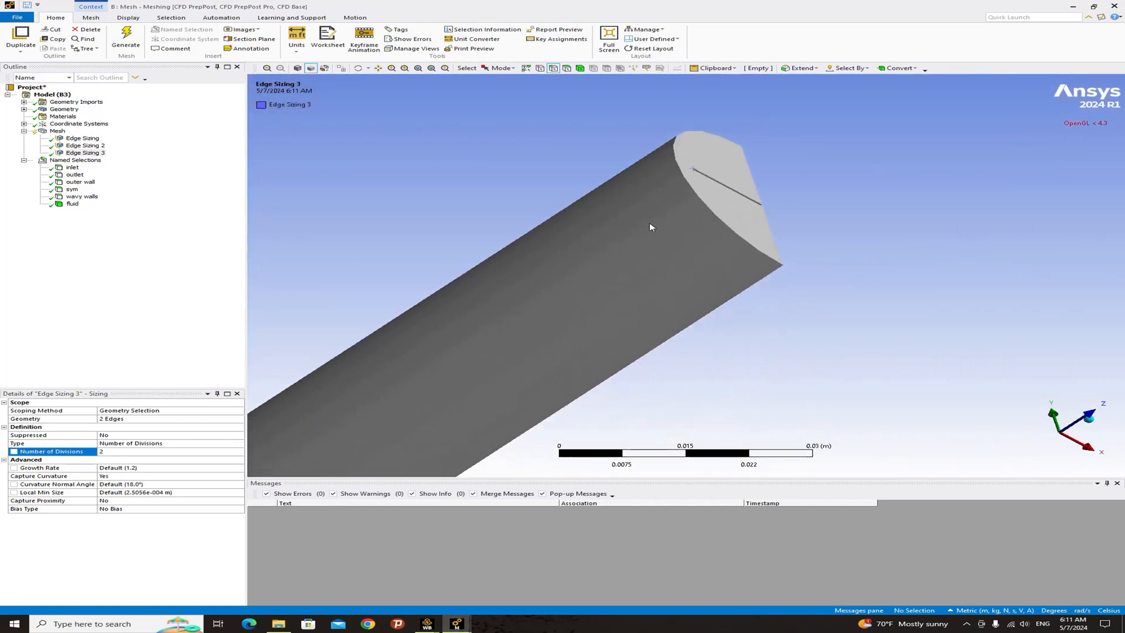
left_click(581, 70)
left_click(614, 297)
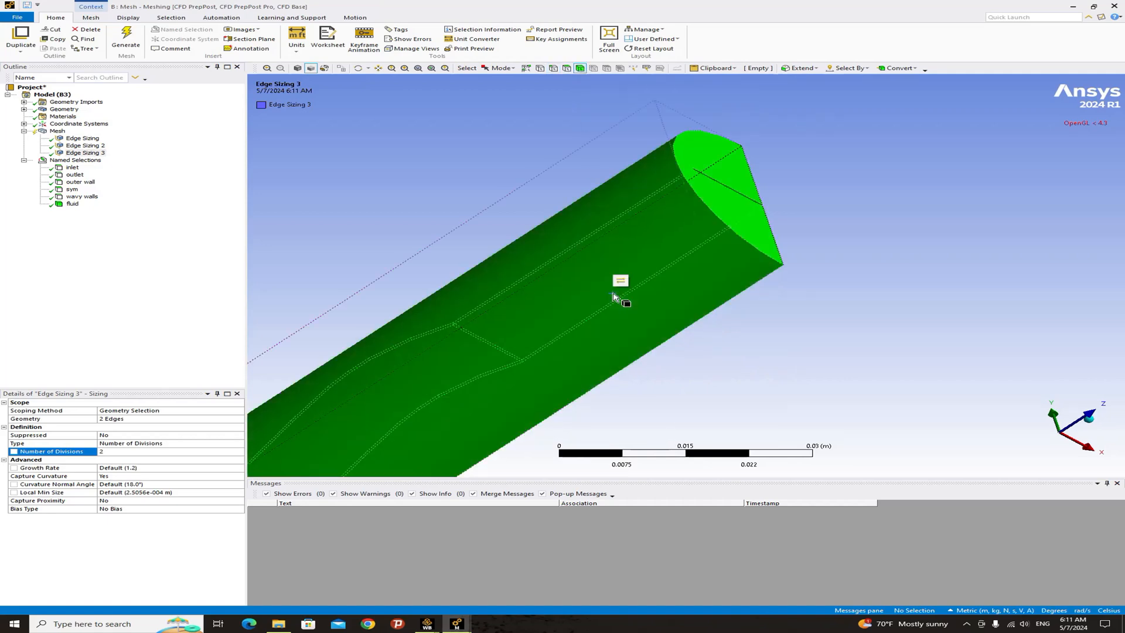
right_click(613, 297)
mouse_move(630, 301)
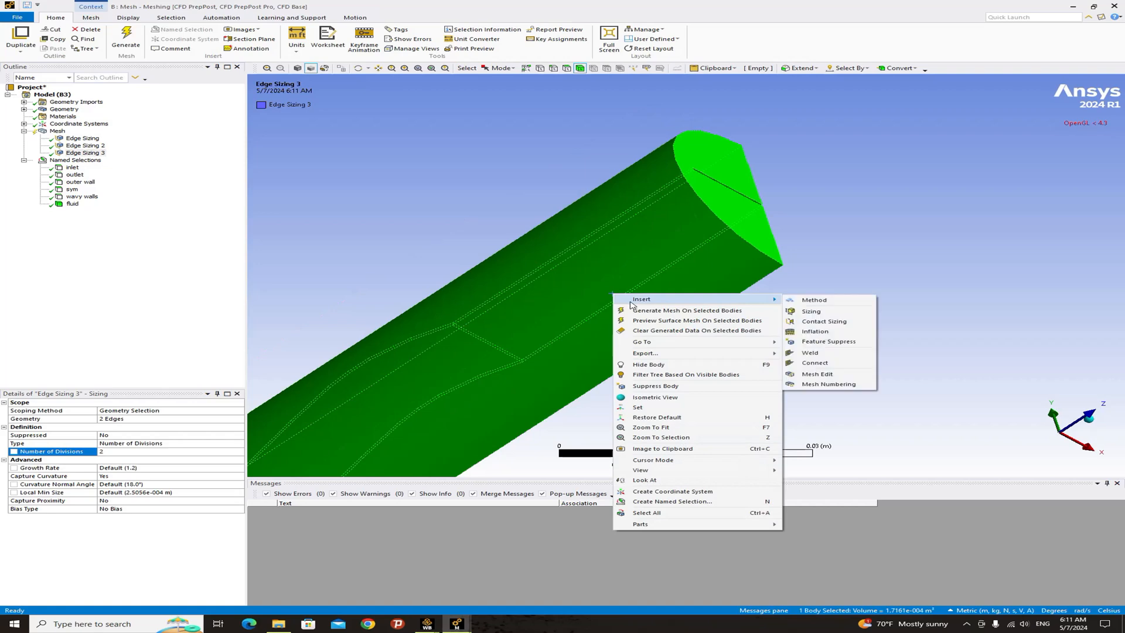
left_click(797, 312)
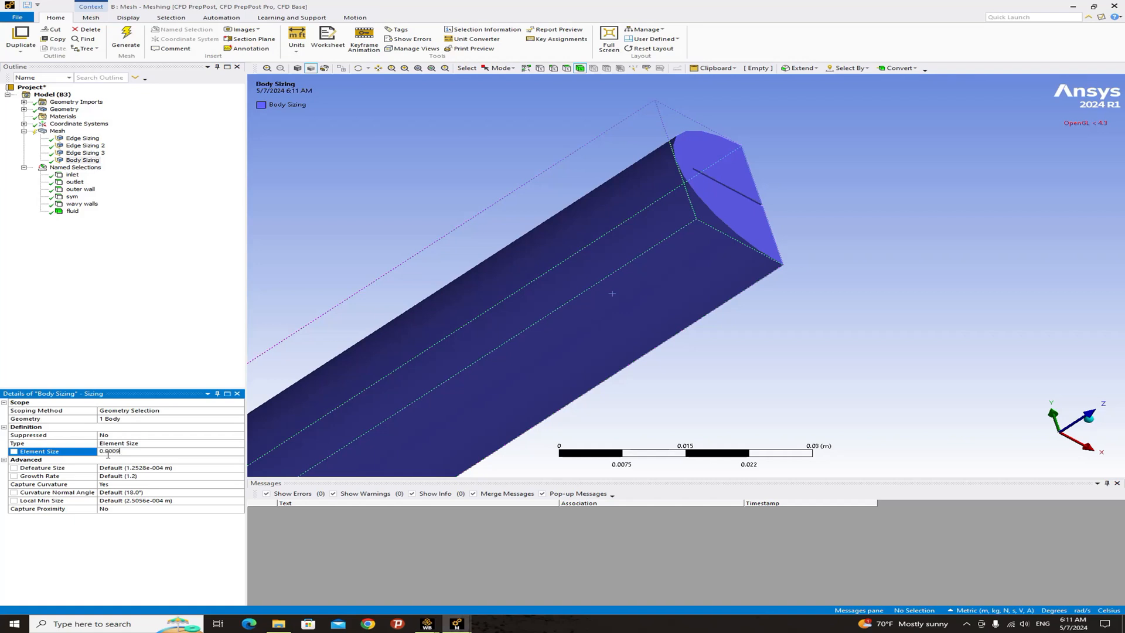
left_click(117, 364)
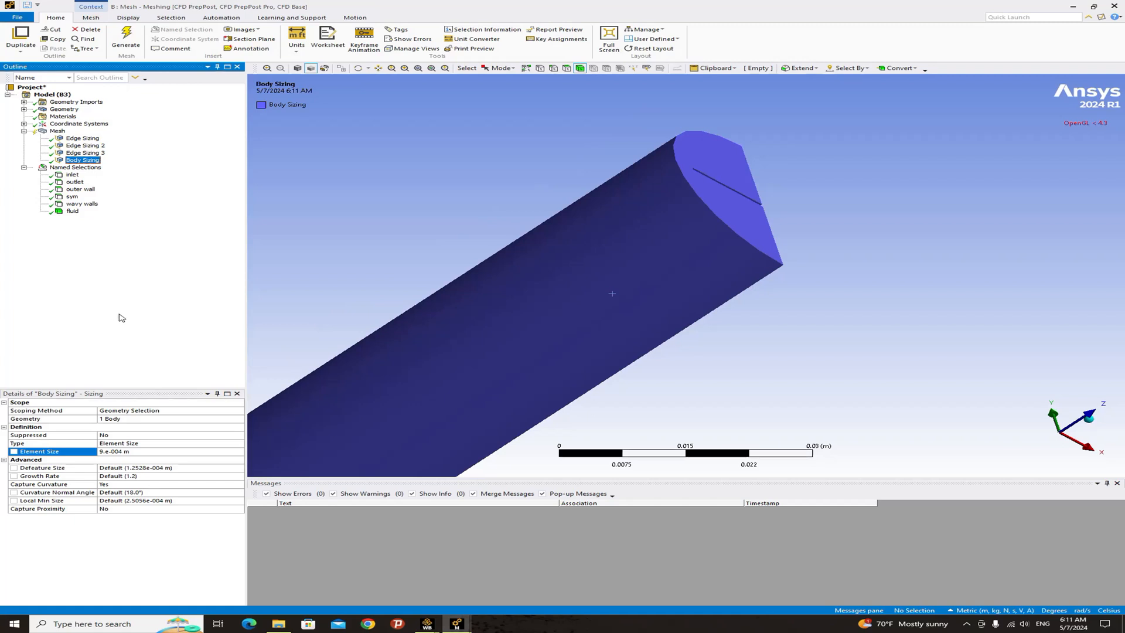
- Insert an inflation control on the mesh and apply it to the fluid body
scroll(494, 408, "down", 5)
middle_click_drag(548, 381, 596, 381)
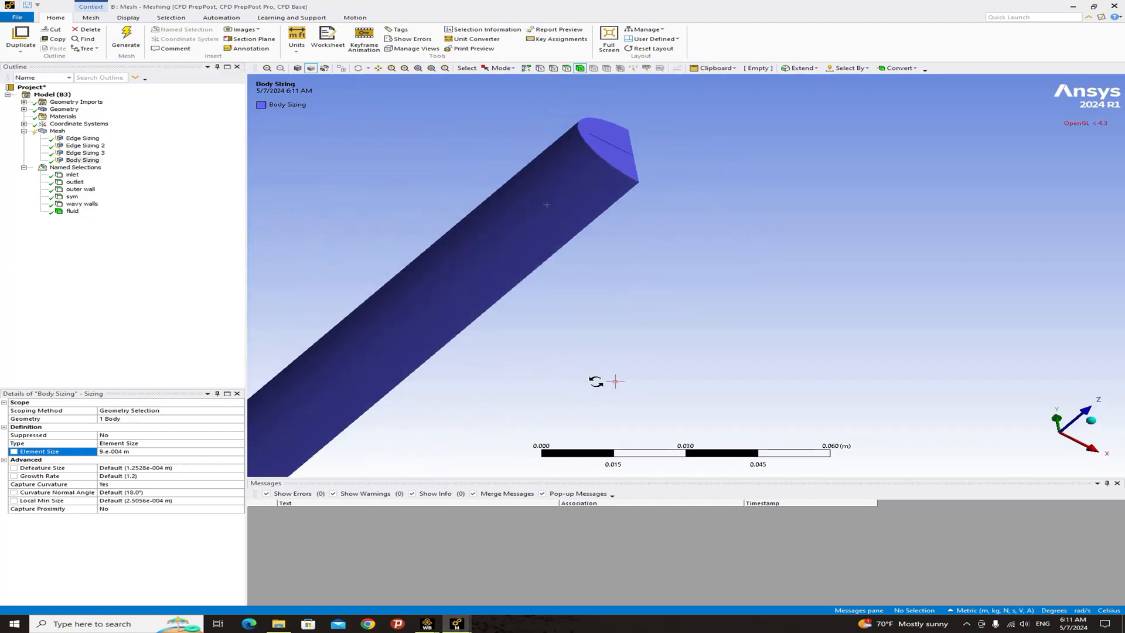
scroll(610, 339, "down", 3)
middle_click_drag(642, 331, 565, 311)
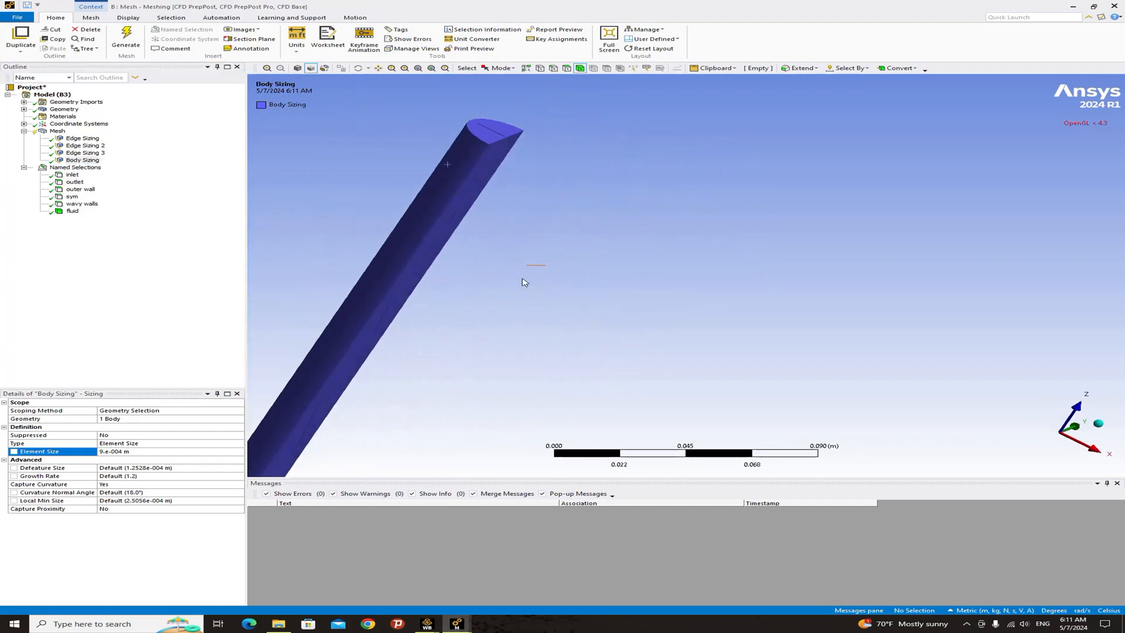
scroll(557, 176, "up", 5)
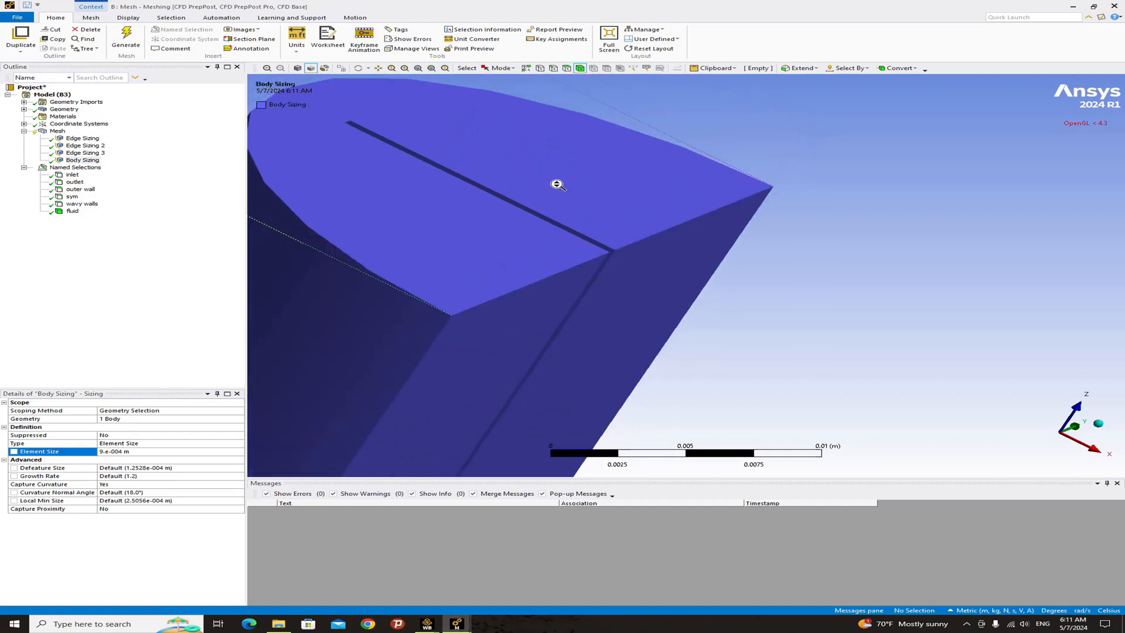
scroll(557, 185, "down", 3)
middle_click_drag(510, 188, 515, 260)
scroll(600, 301, "down", 3)
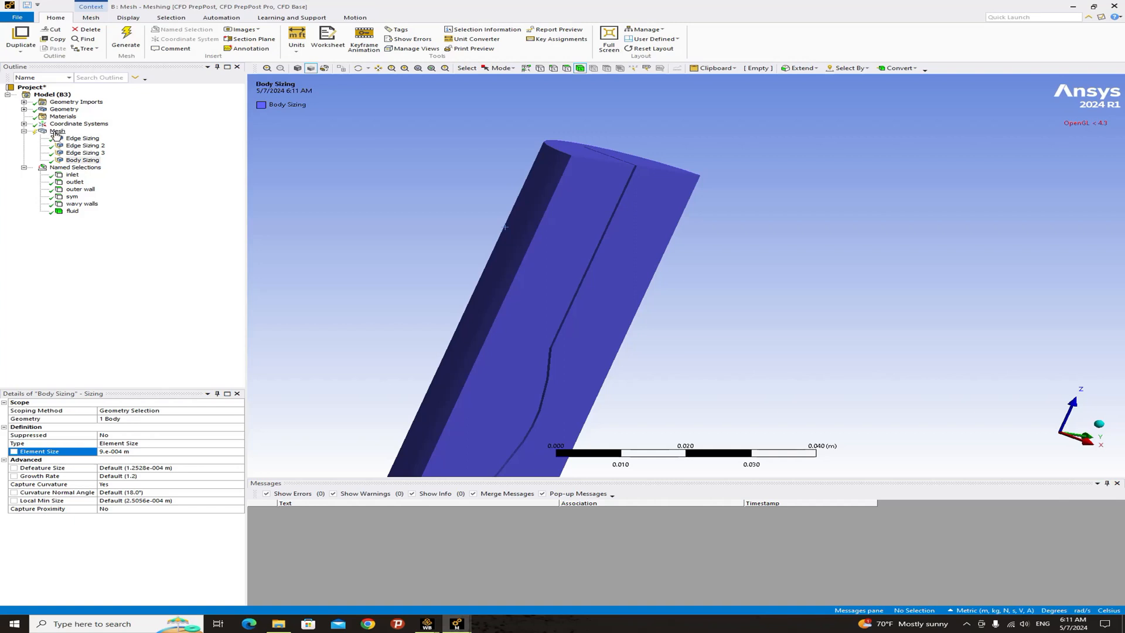
right_click(56, 132)
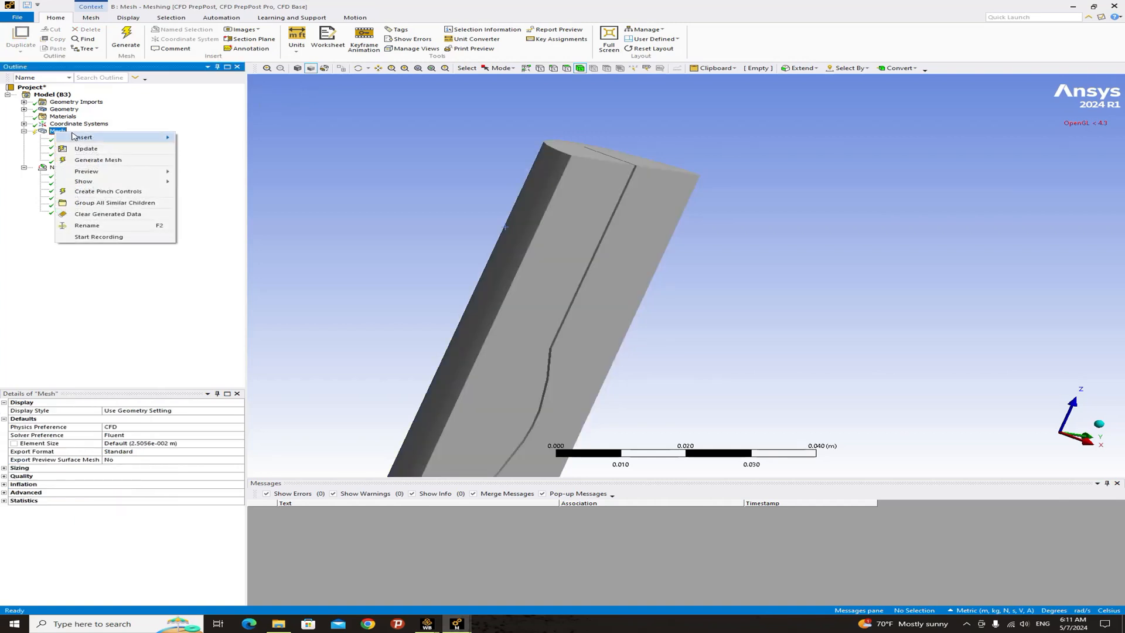
mouse_move(82, 137)
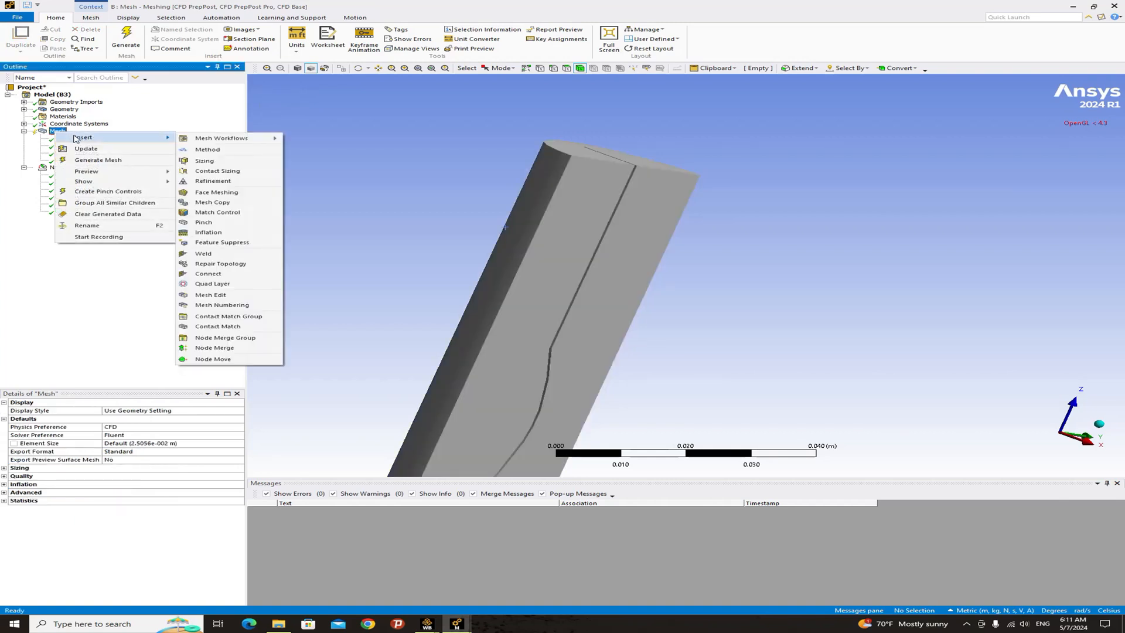
left_click(208, 232)
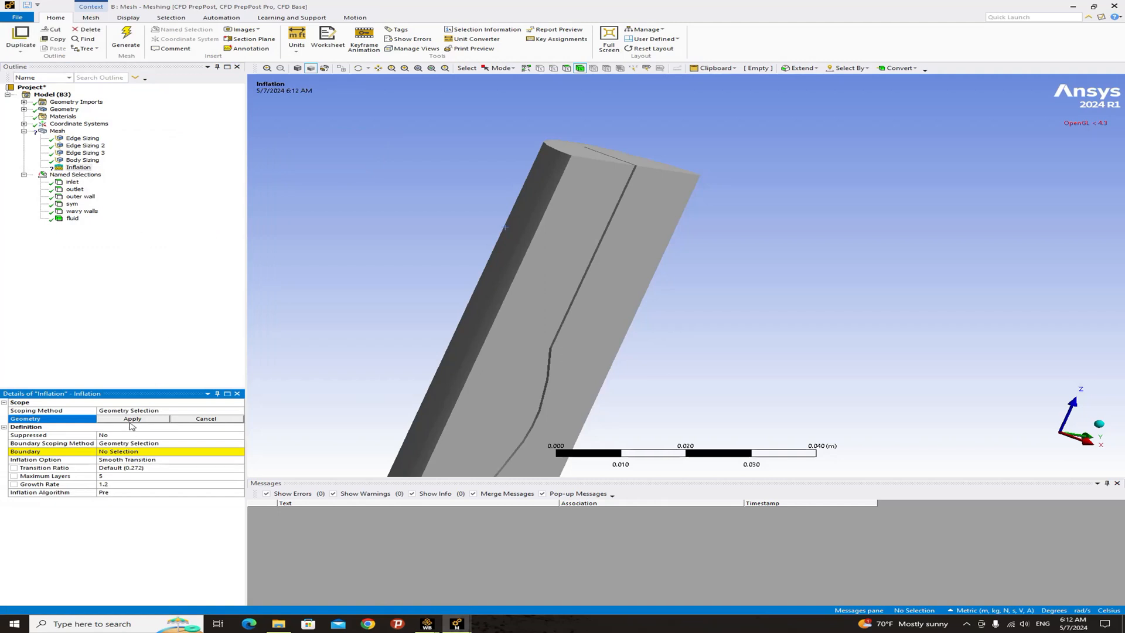
left_click(505, 275)
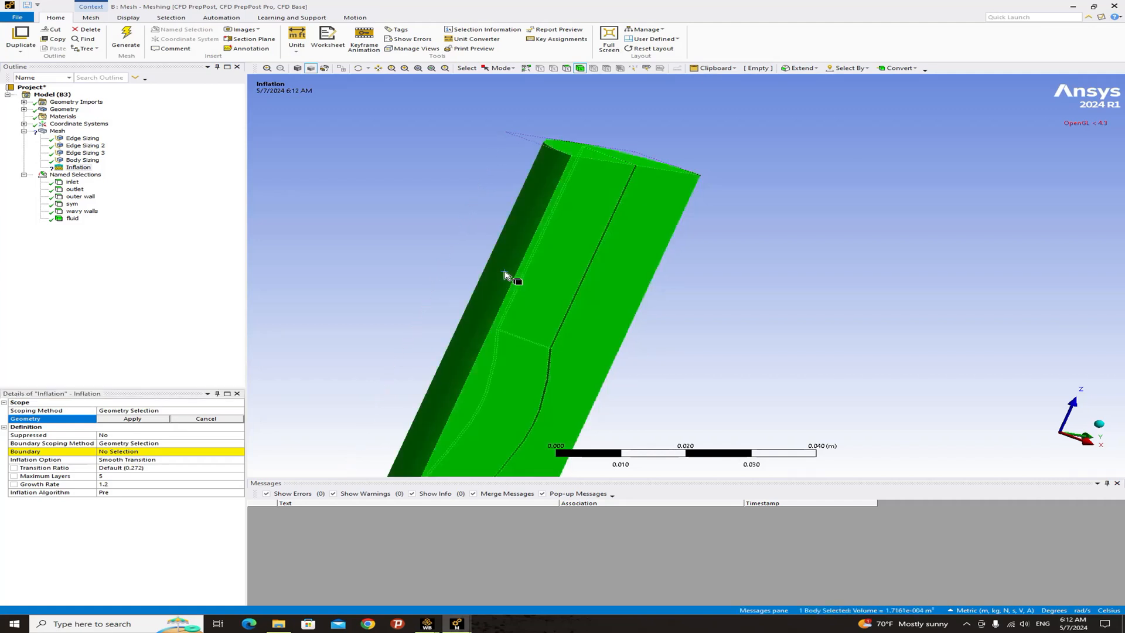
left_click(133, 419)
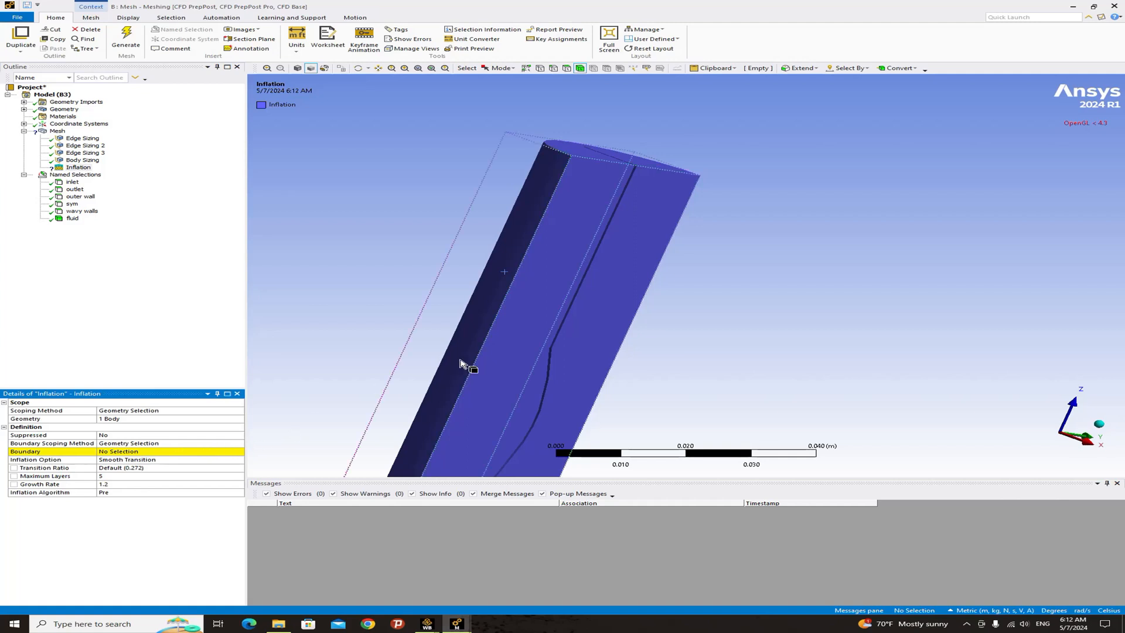
- Switch to face selection and set the inflation boundary to the half-cylinder's curved outer wall face
left_click(525, 243)
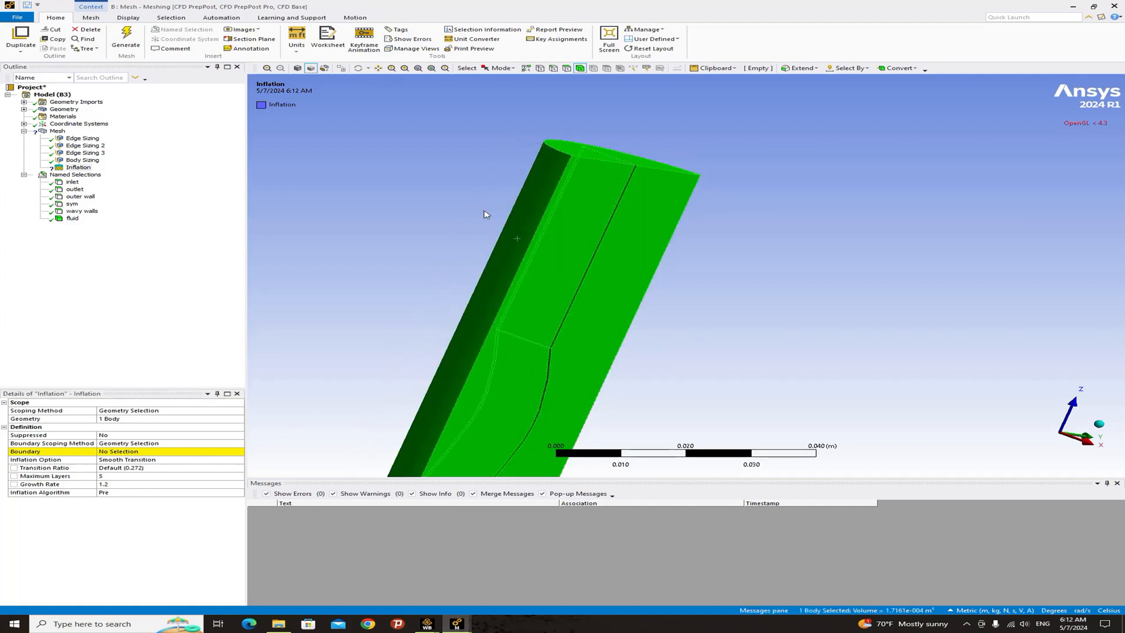
left_click(566, 68)
left_click(530, 218)
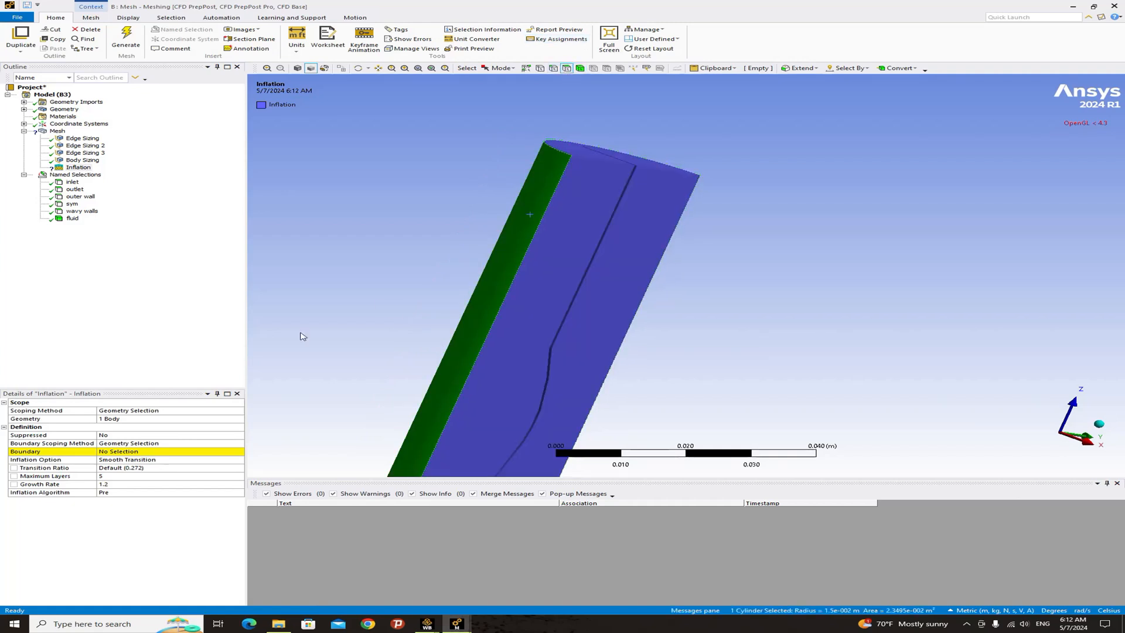
left_click(122, 452)
left_click(123, 452)
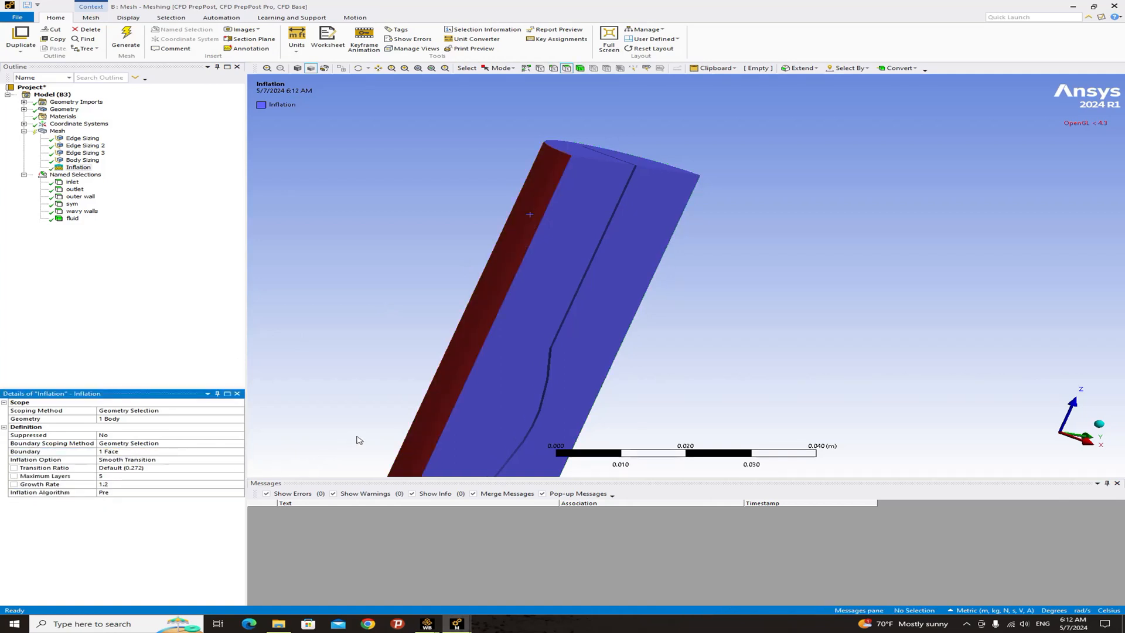
- Set the inflation option to First Layer Thickness with a first layer height of 0.0001 m
scroll(381, 421, "down", 3)
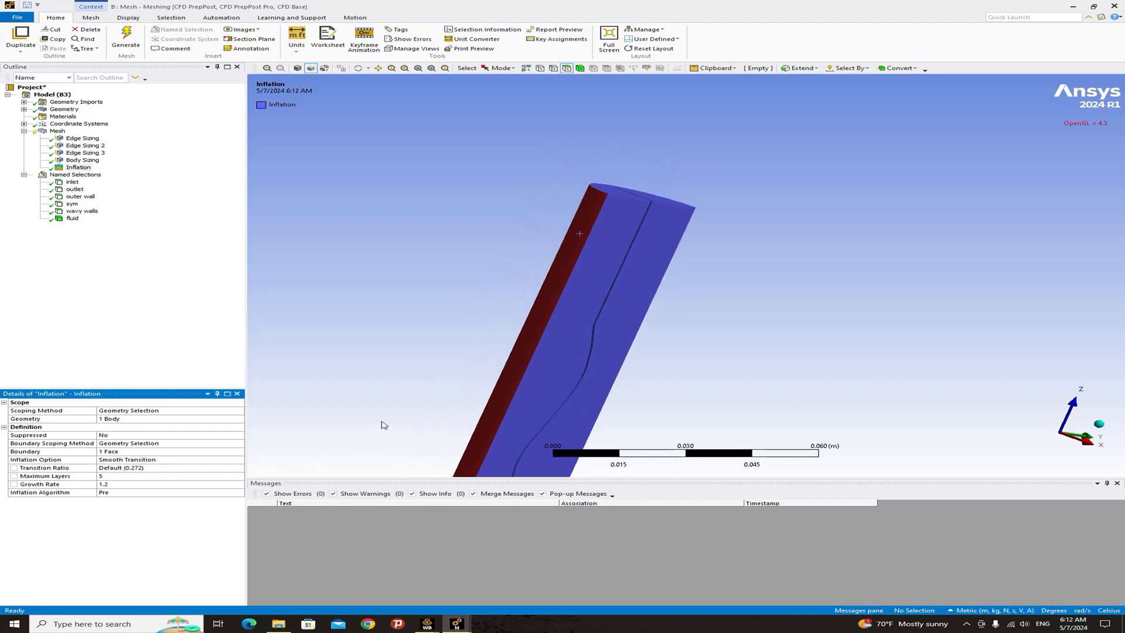
left_click(123, 459)
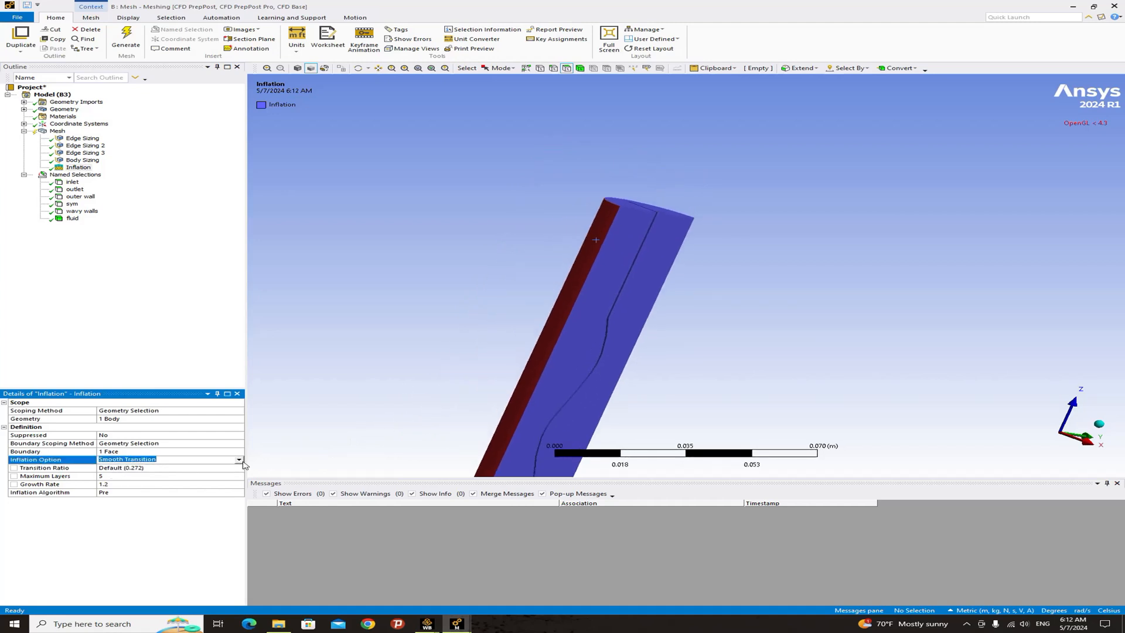
left_click(239, 461)
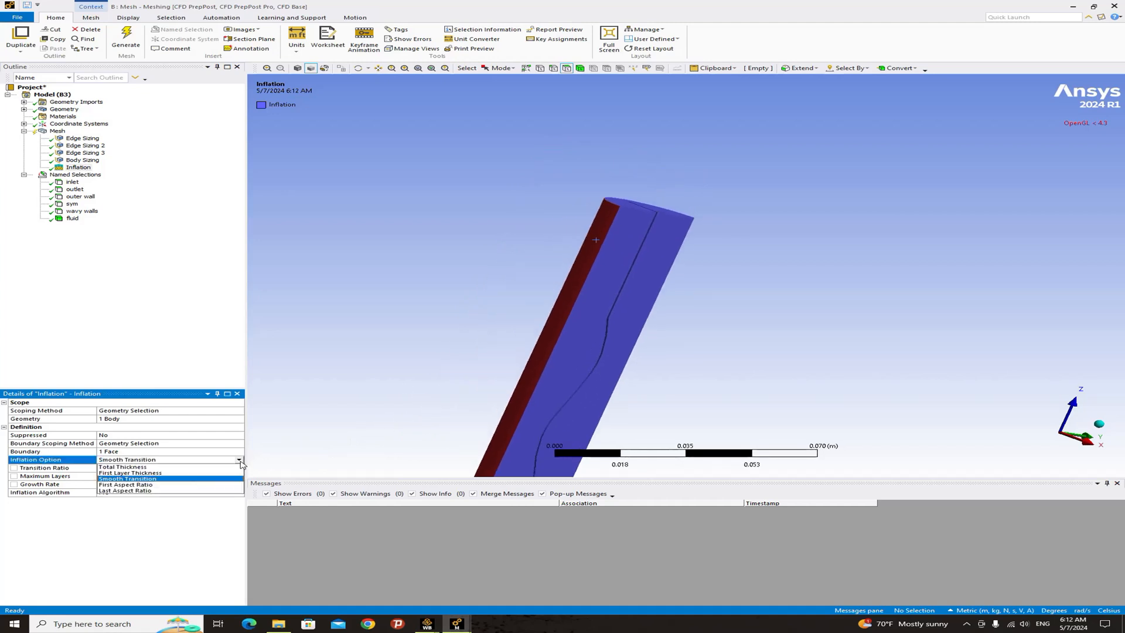
left_click(133, 472)
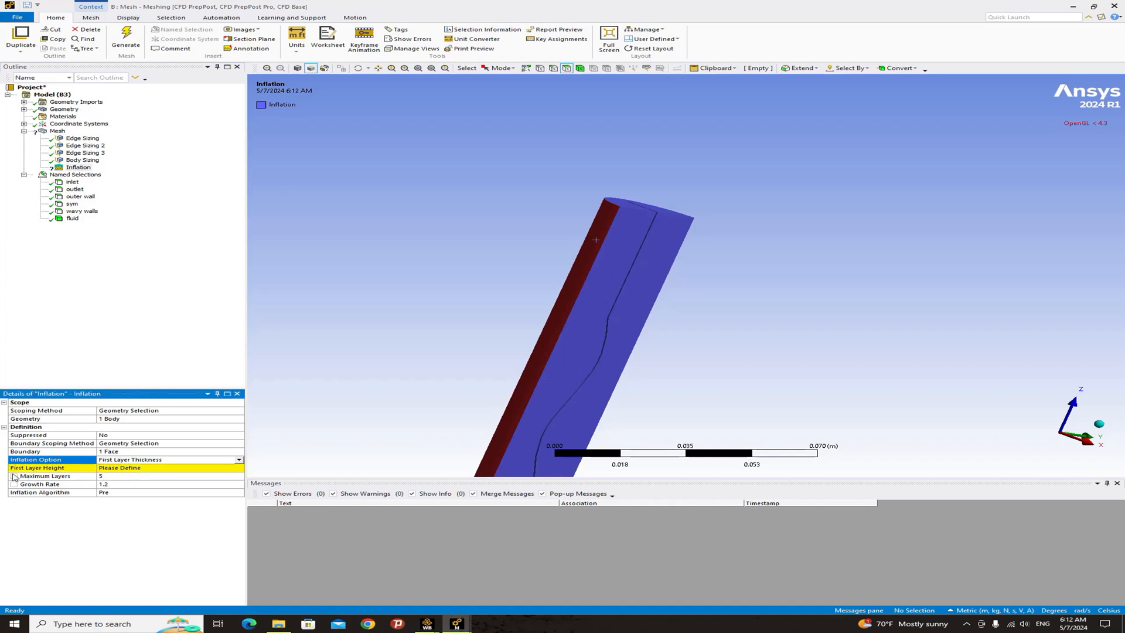
left_click(125, 468)
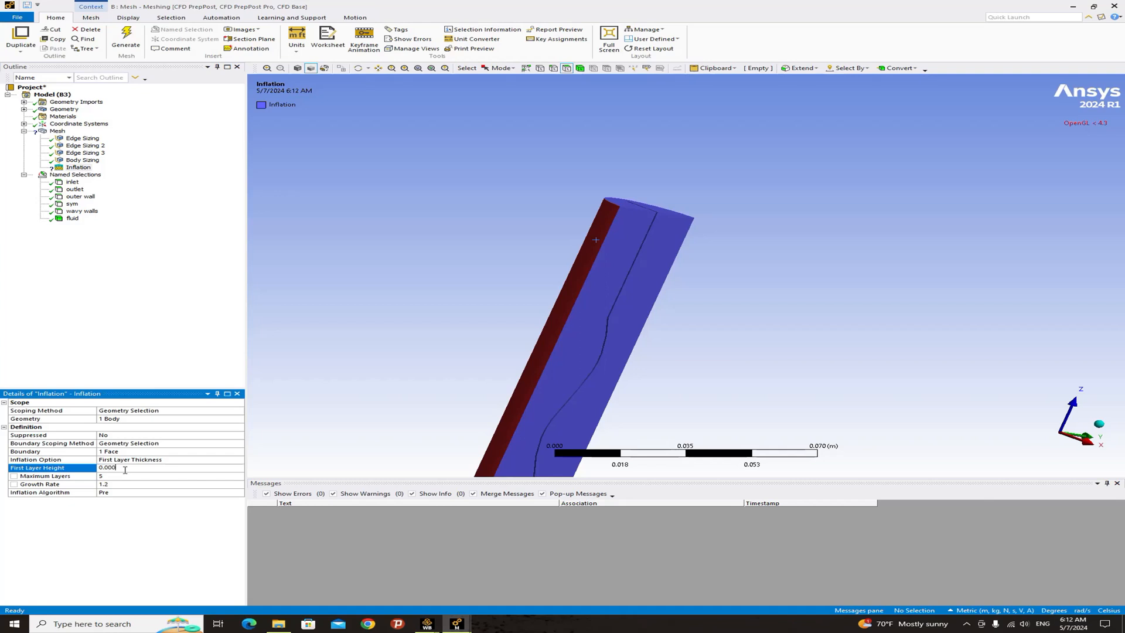
type("1")
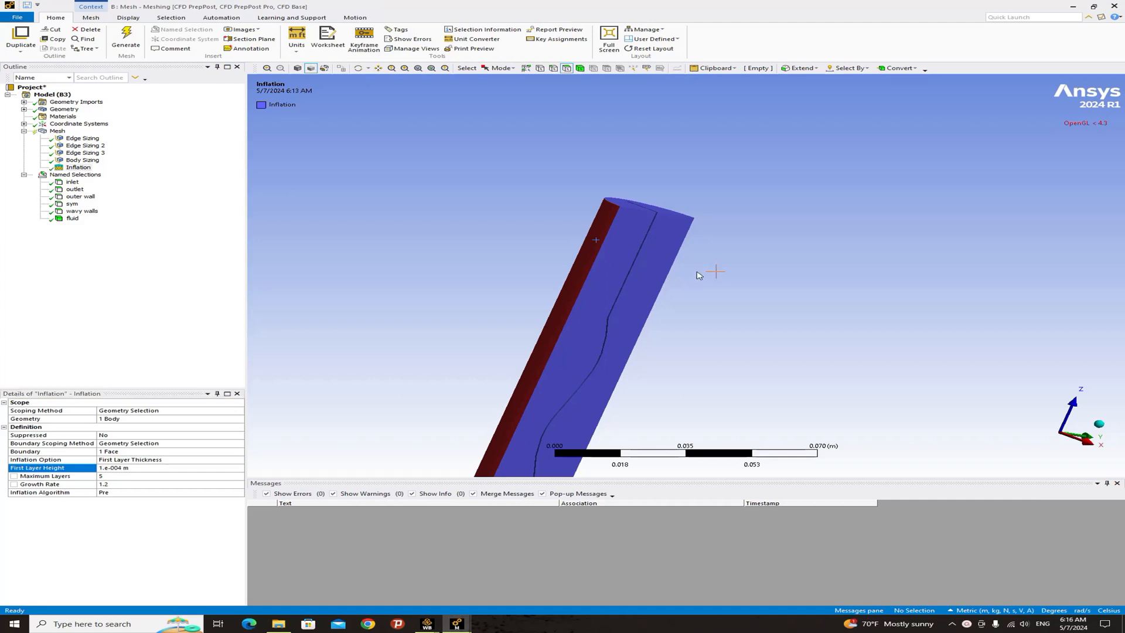
- Insert a second inflation control under the mesh
middle_click_drag(734, 280, 581, 236, "ctrl")
scroll(582, 237, "up", 2)
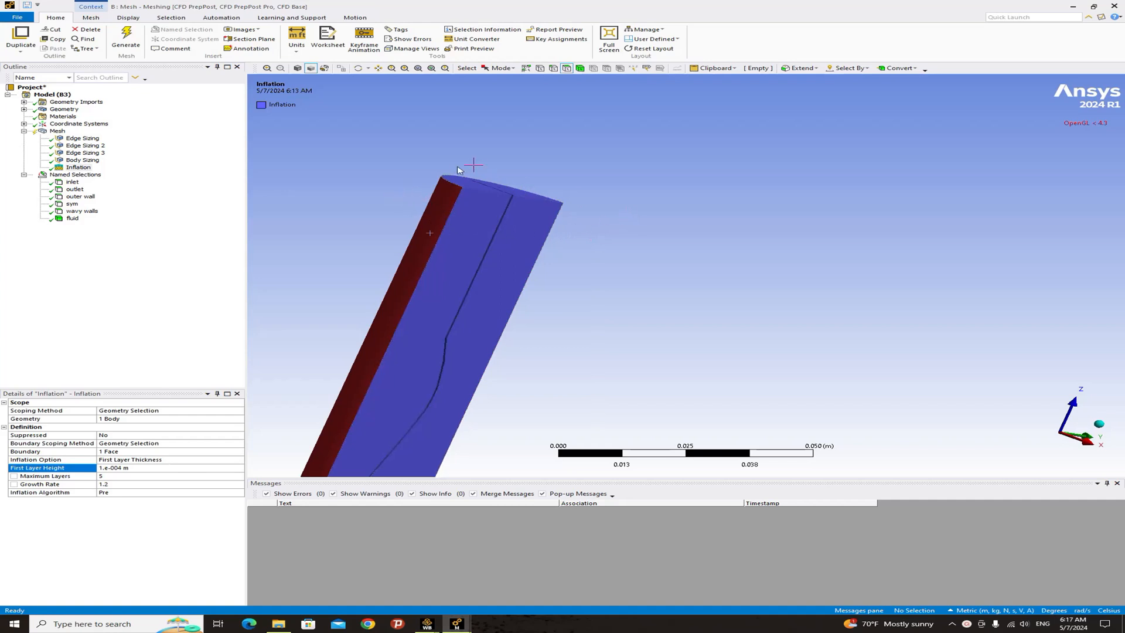
middle_click_drag(602, 161, 507, 128)
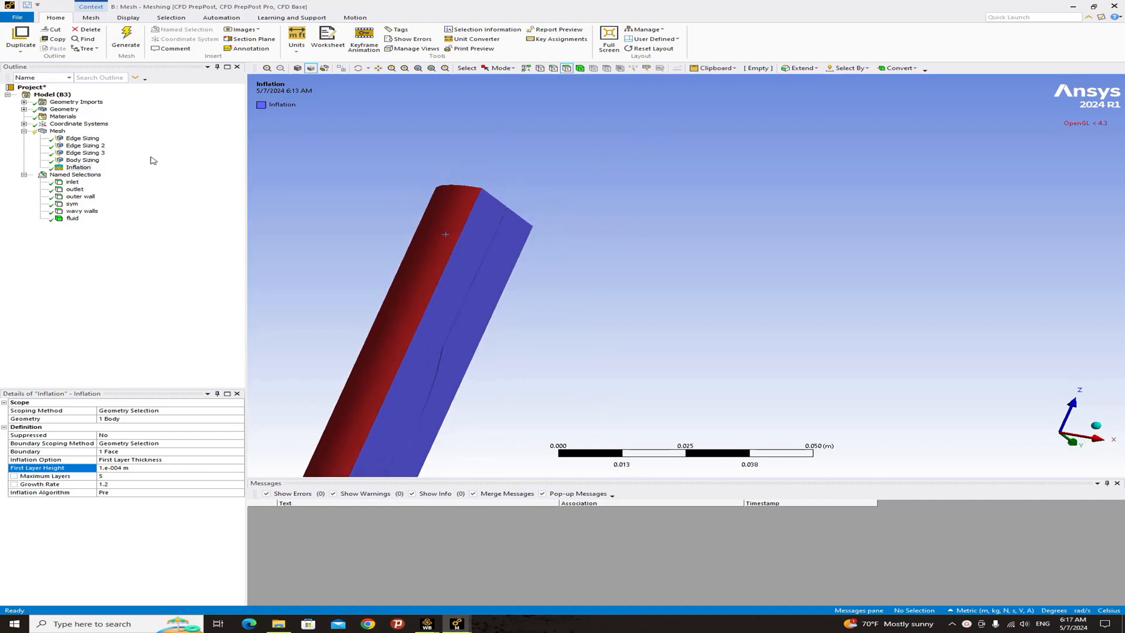
left_click(66, 131)
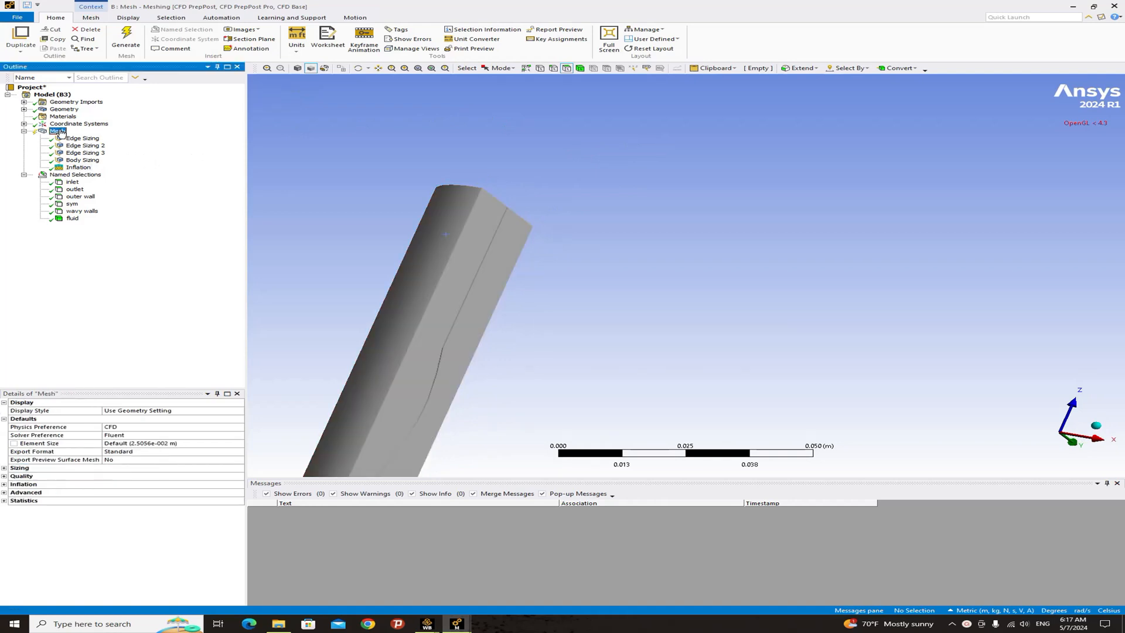
middle_click_drag(523, 201, 478, 203)
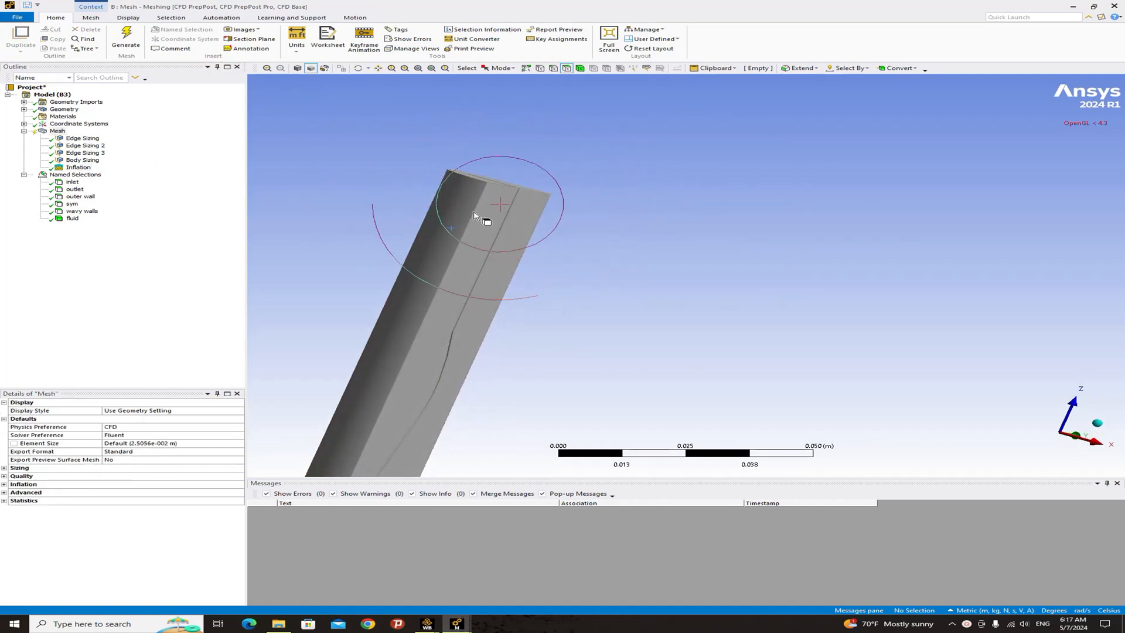
middle_click_drag(539, 225, 452, 244)
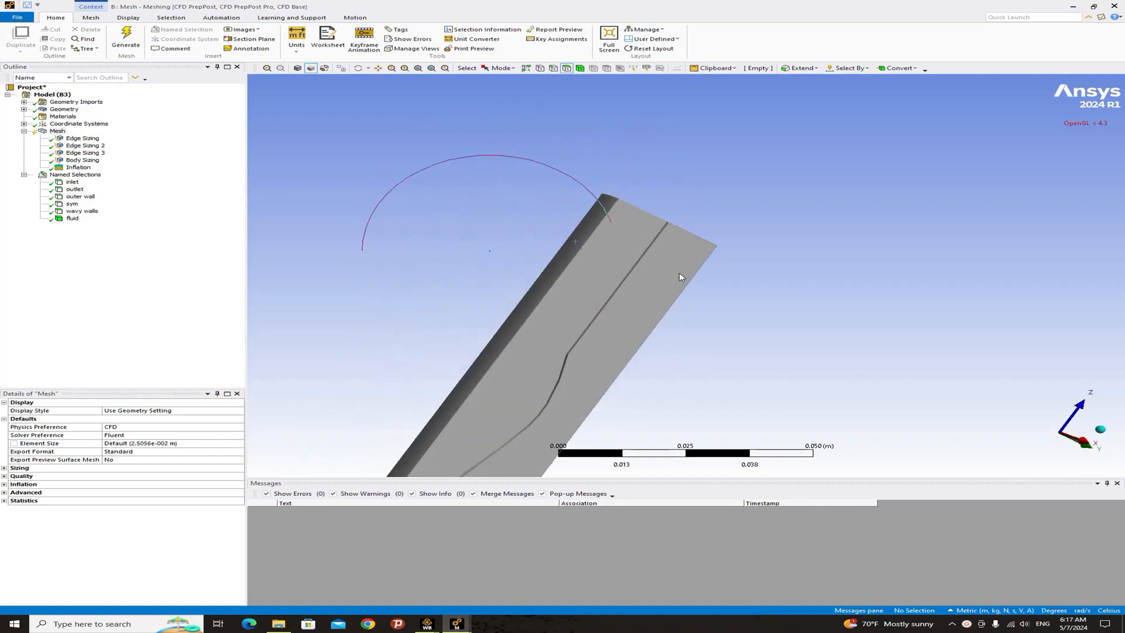
right_click_drag(619, 251, 665, 294)
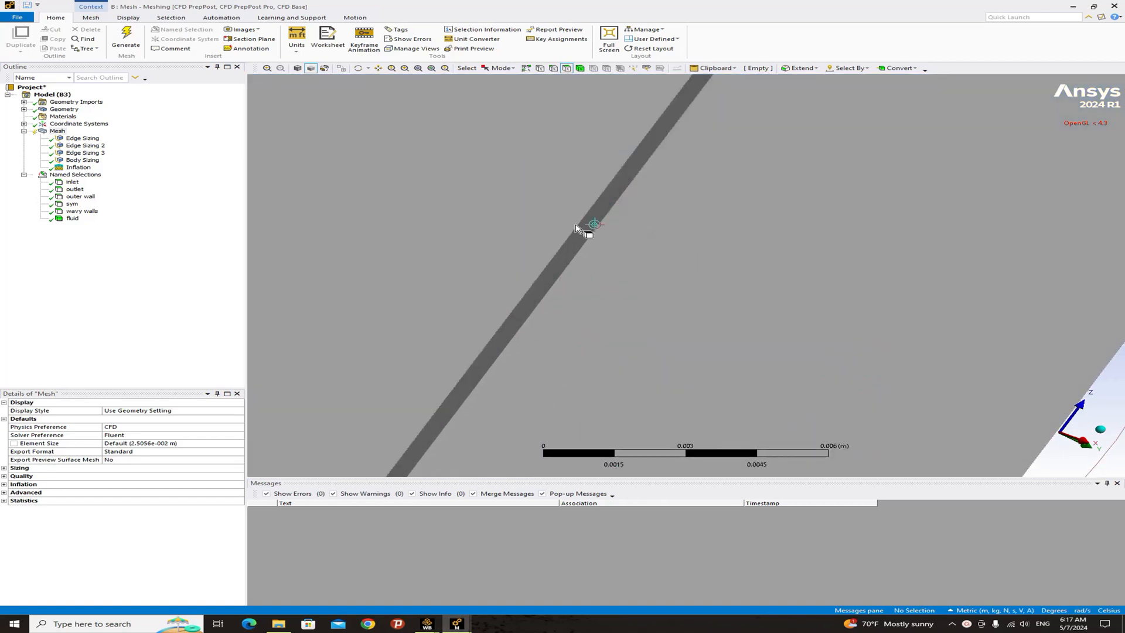
scroll(583, 243, "down", 3)
middle_click_drag(583, 251, 634, 280)
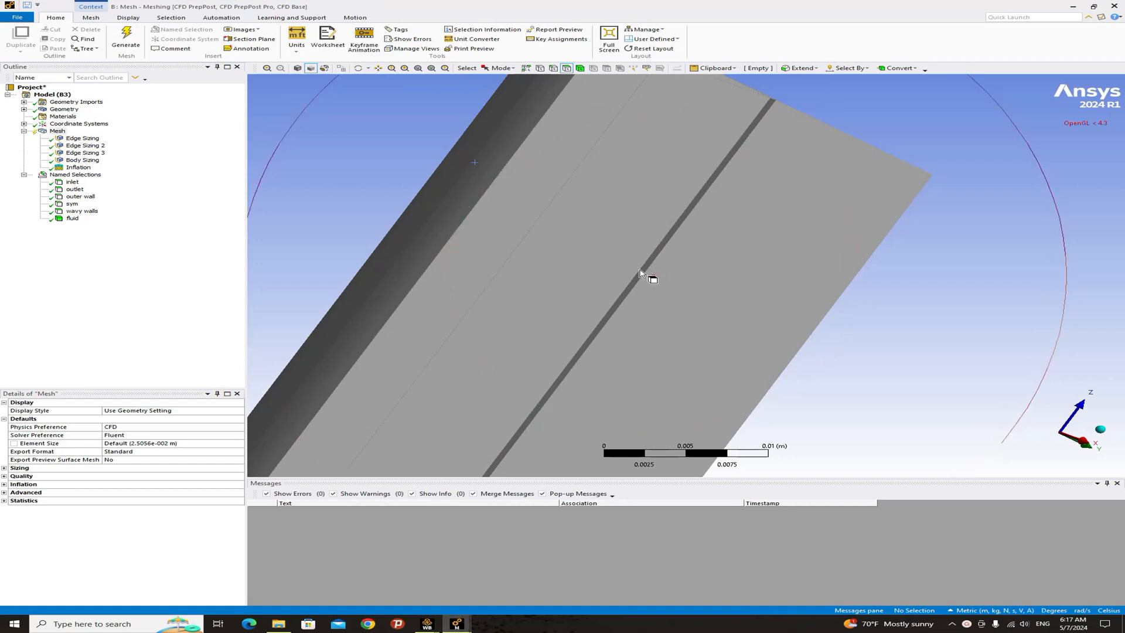
scroll(653, 293, "down", 3)
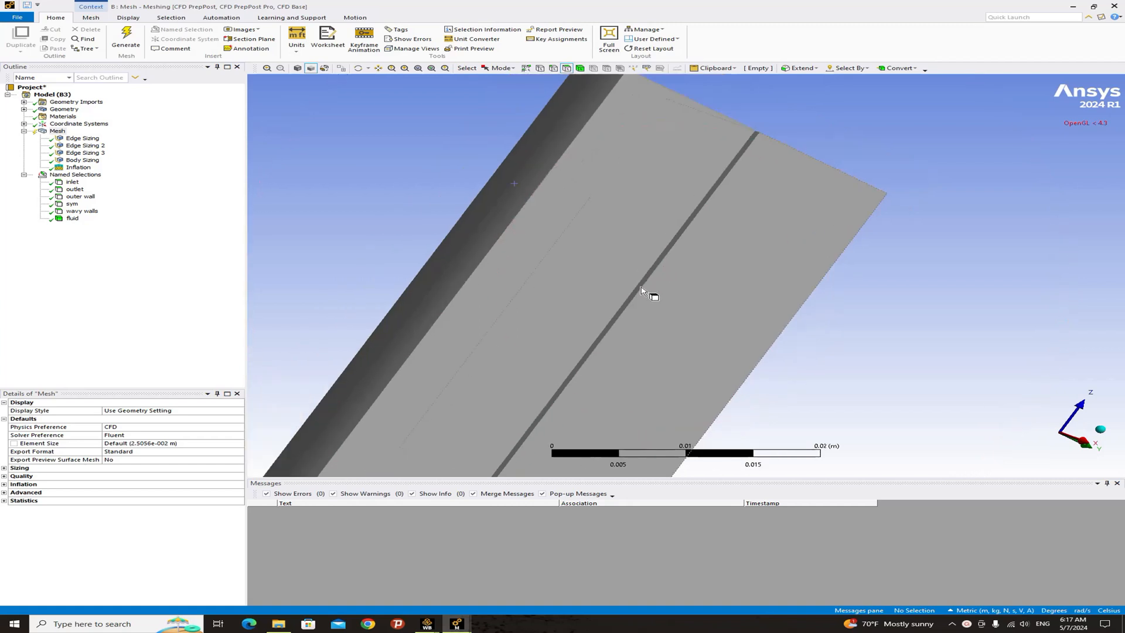
right_click(61, 132)
mouse_move(102, 140)
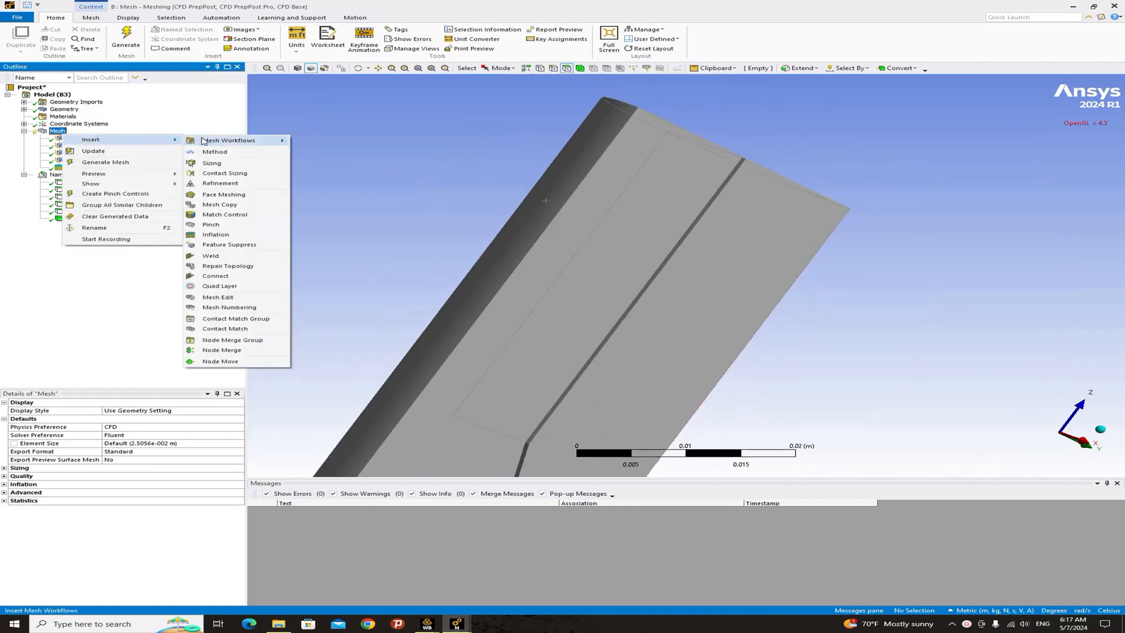
left_click(210, 236)
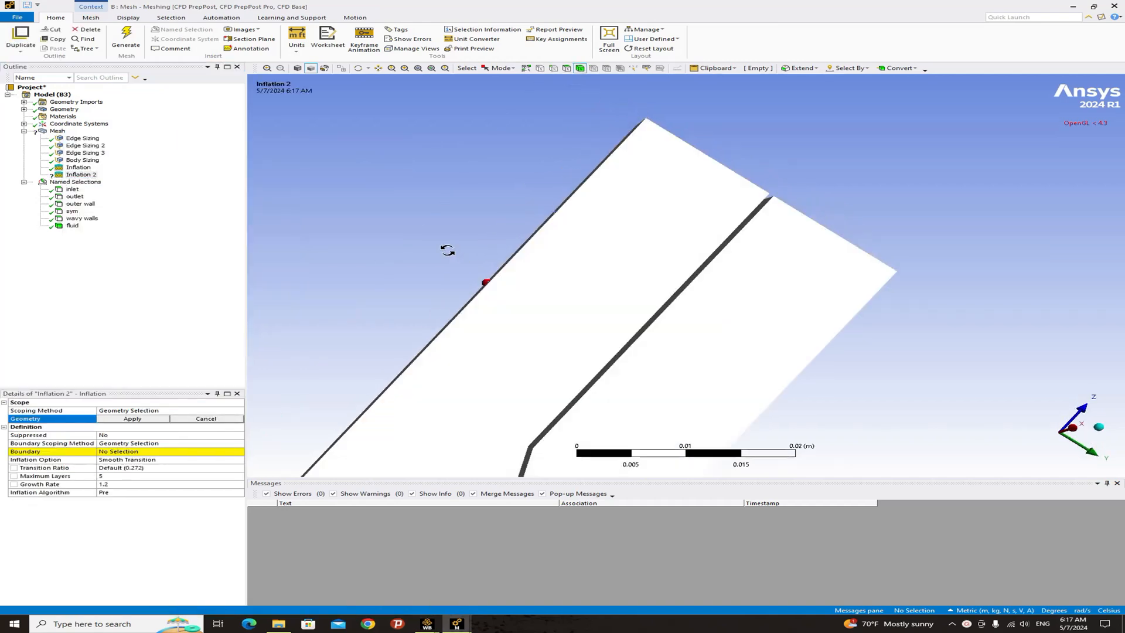
- Apply the second inflation control to the fluid body
scroll(459, 265, "up", 3)
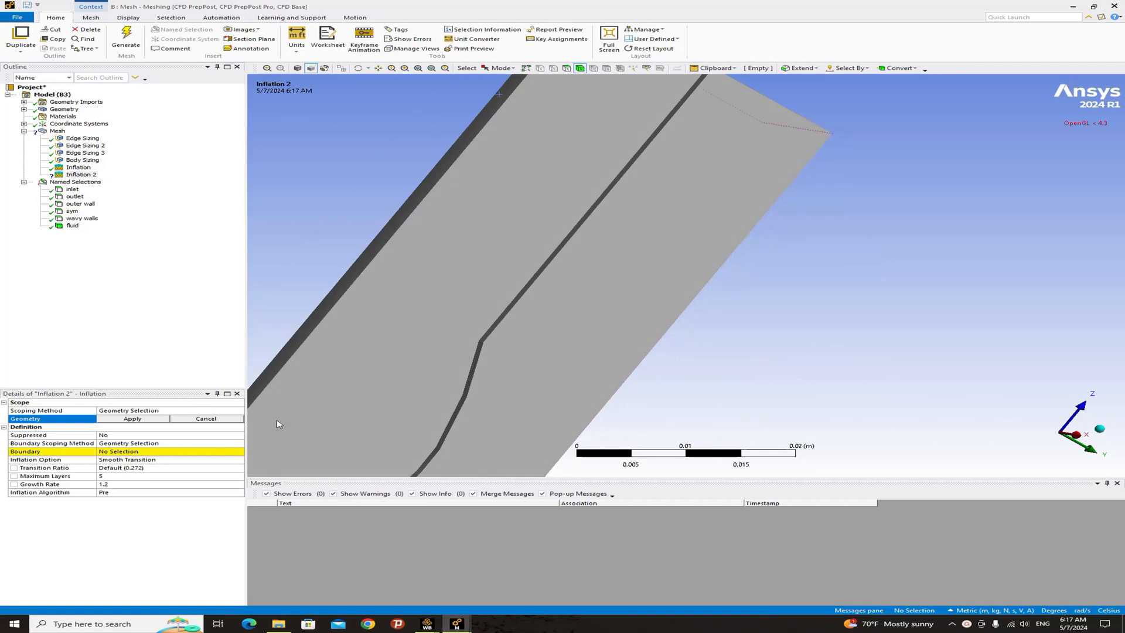
scroll(531, 312, "down", 2)
middle_click_drag(515, 274, 533, 287)
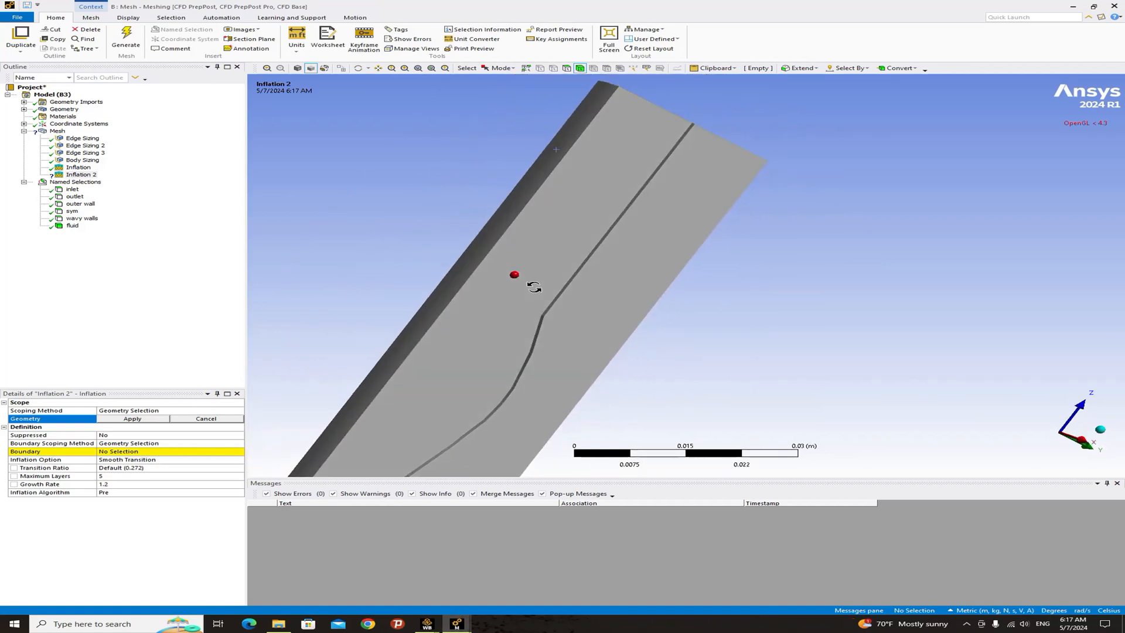
left_click(555, 157)
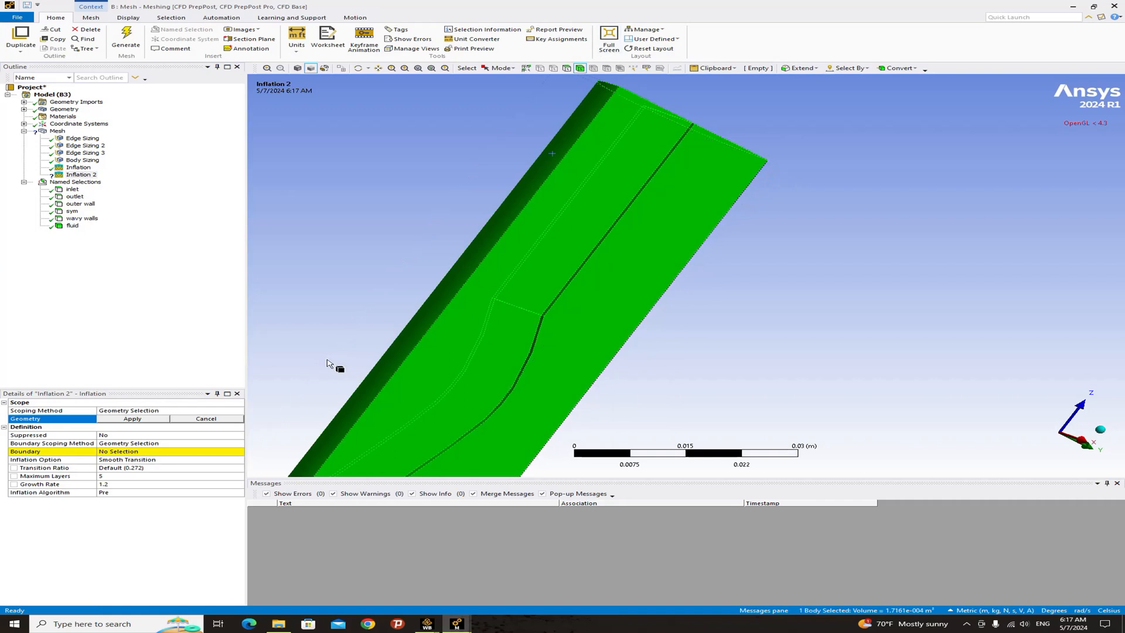
left_click(132, 419)
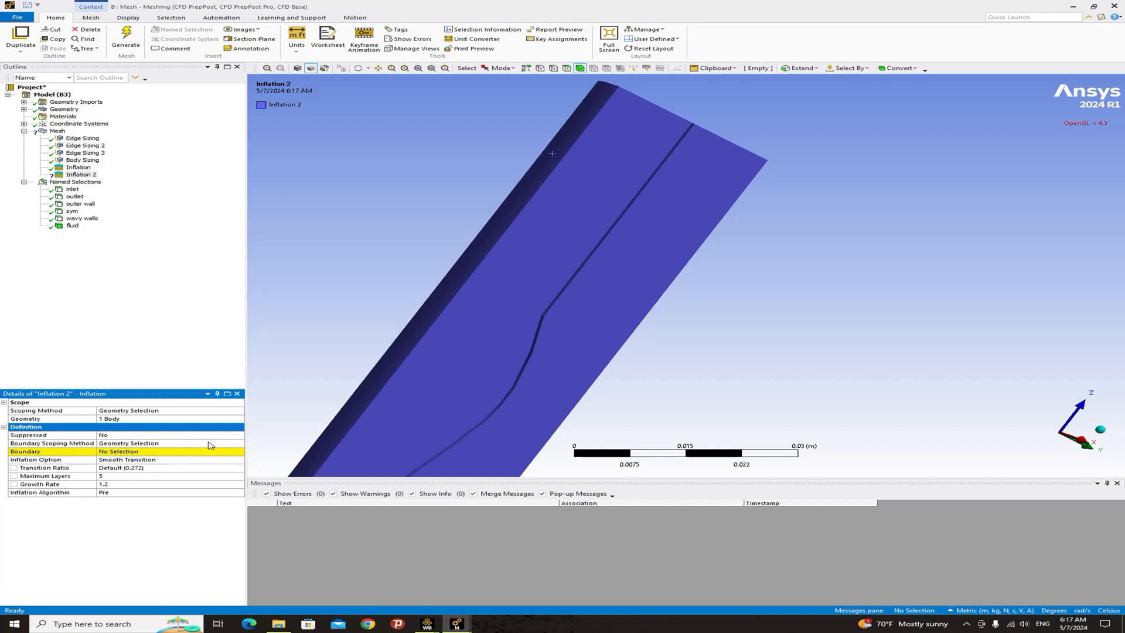
- Set the boundary scoping method to Named Selections and choose wavy walls as the inflation boundary
left_click(240, 443)
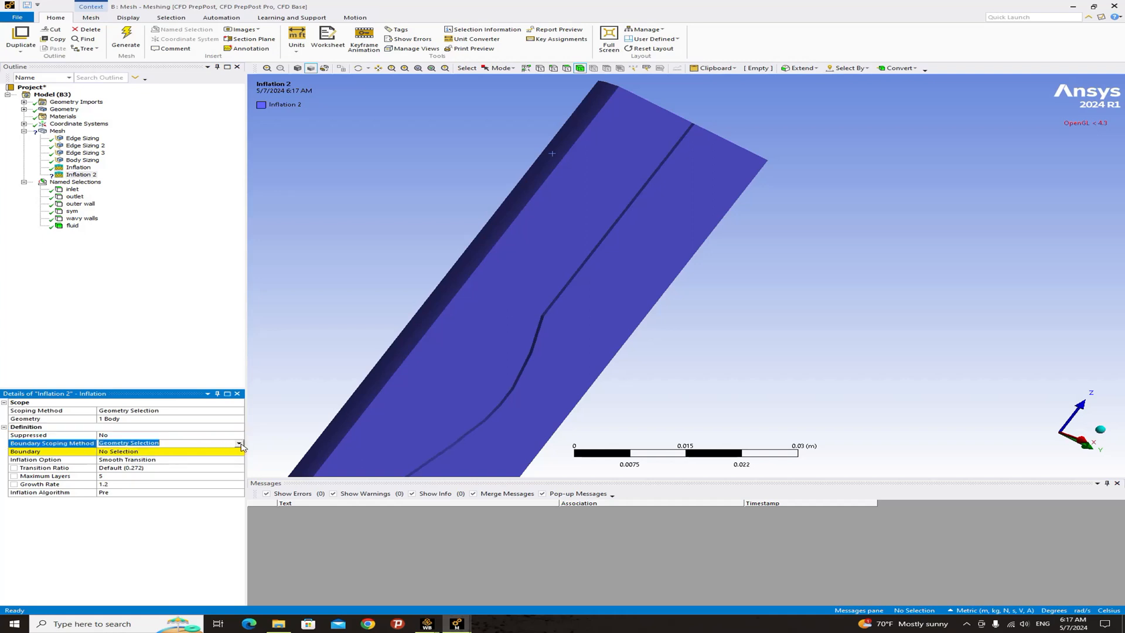
left_click(239, 443)
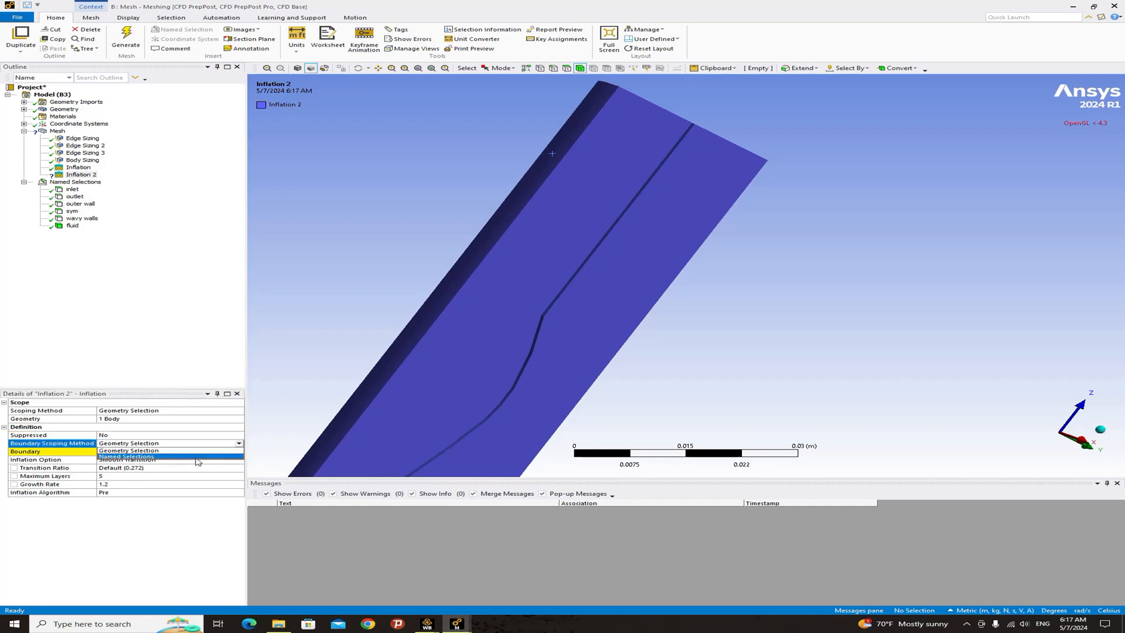
left_click(202, 459)
left_click(243, 454)
left_click(239, 452)
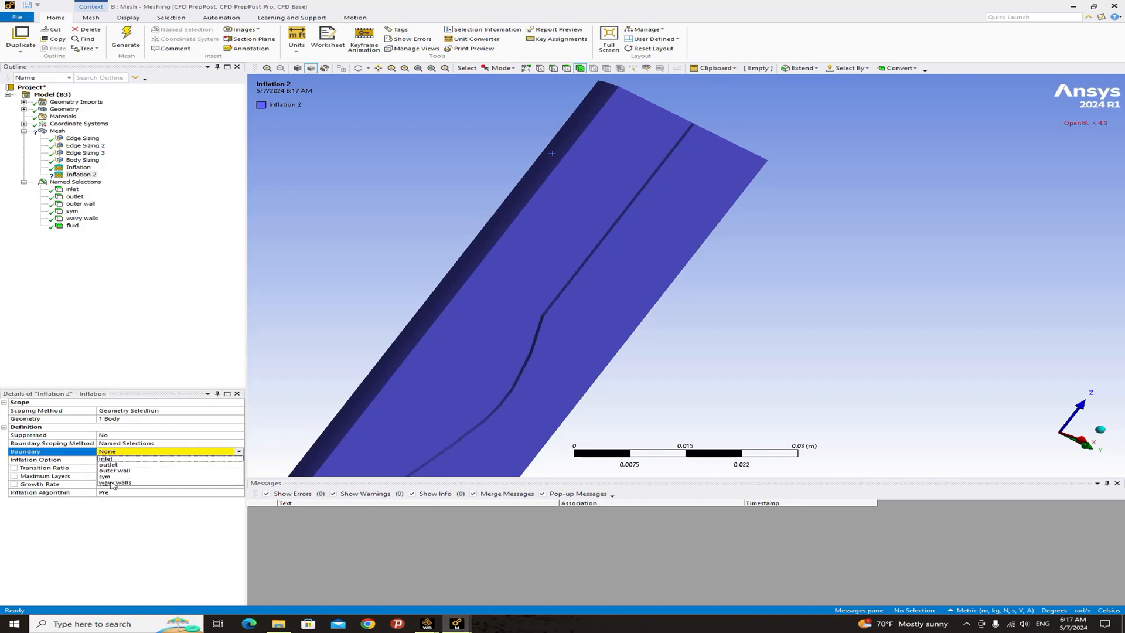
left_click(145, 482)
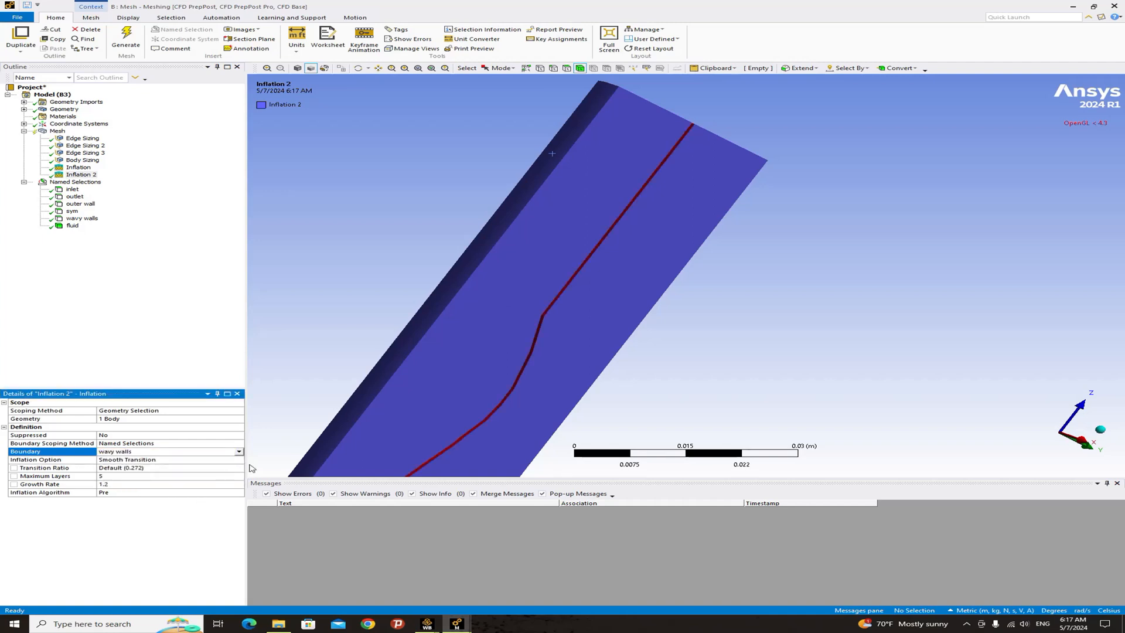
- Set the inflation option to First Layer Thickness with a first layer height of 0.0001 m
left_click(242, 460)
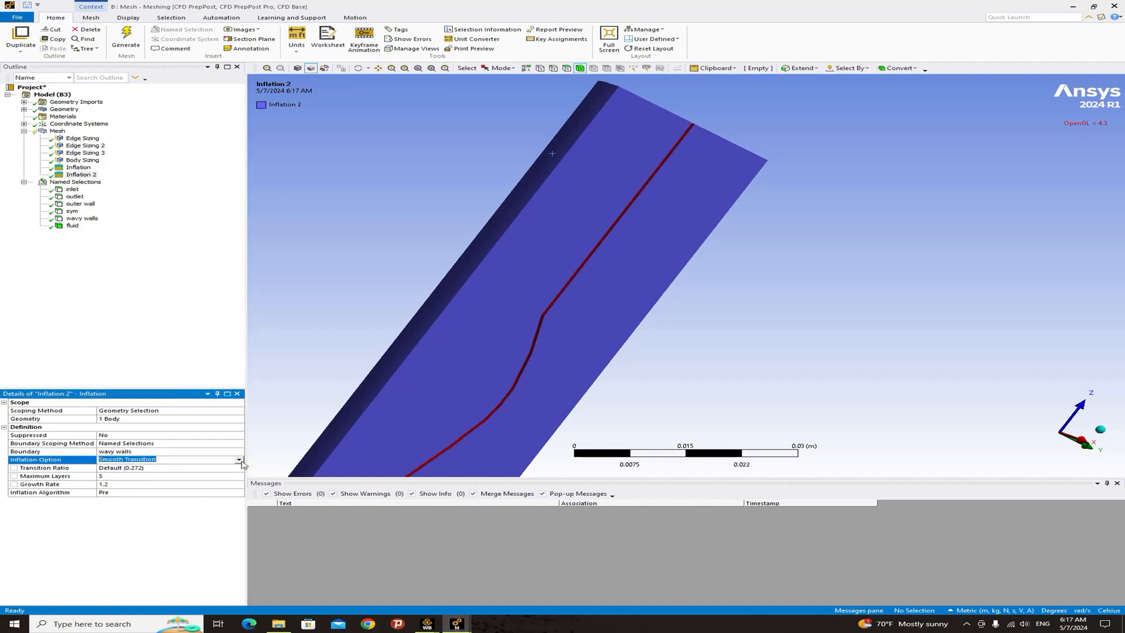
left_click(240, 460)
left_click(144, 479)
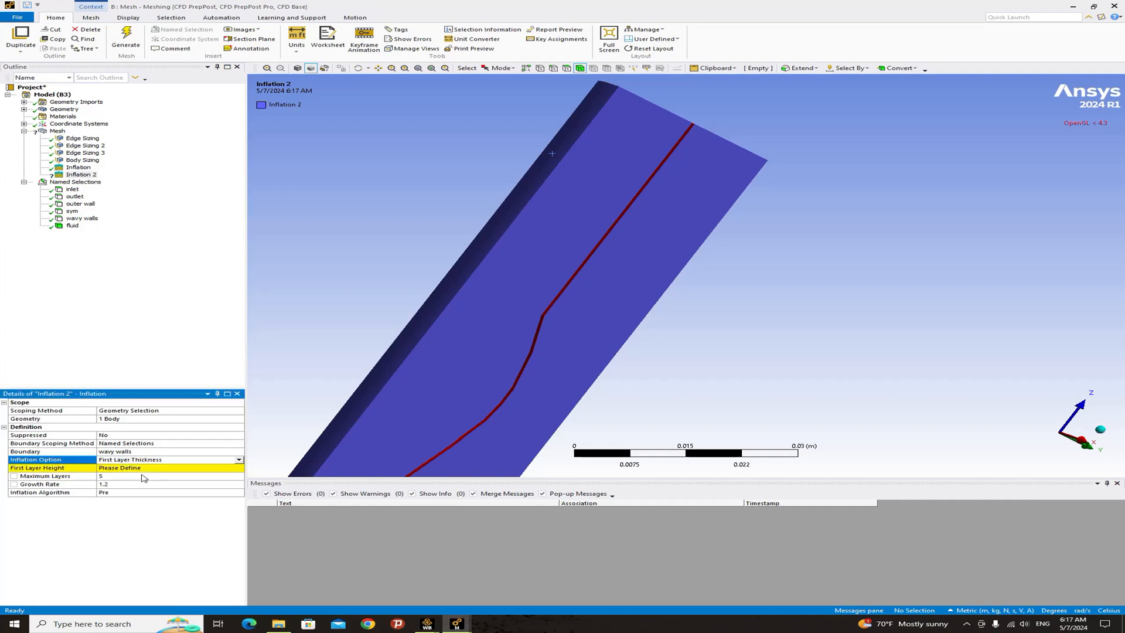
left_click(124, 469)
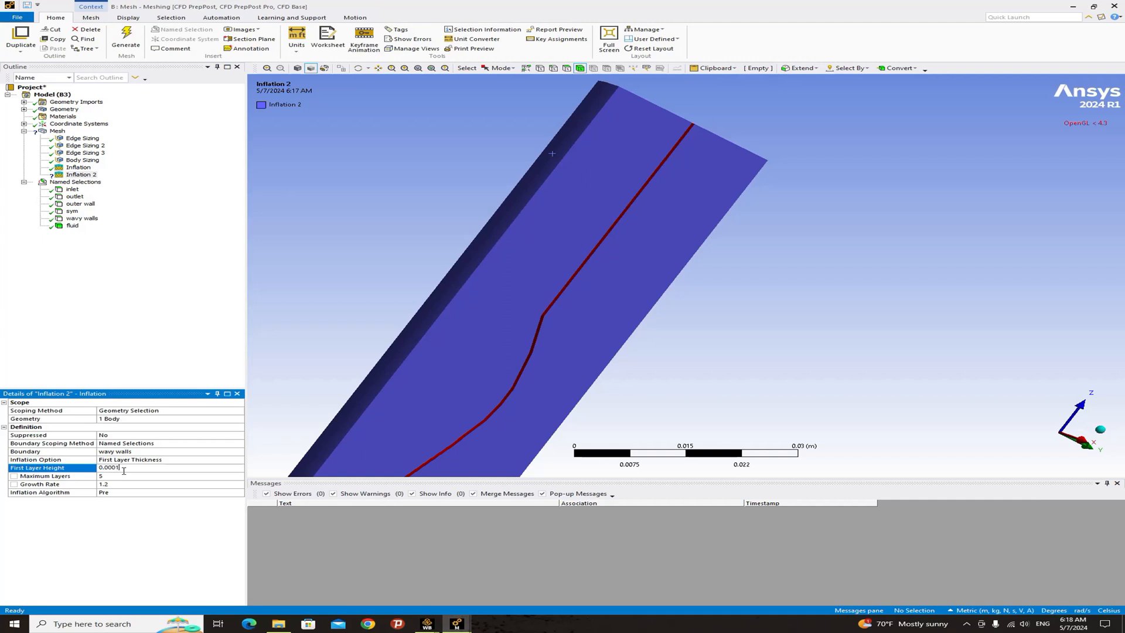
type("0.0001")
key("Return")
left_click(150, 354)
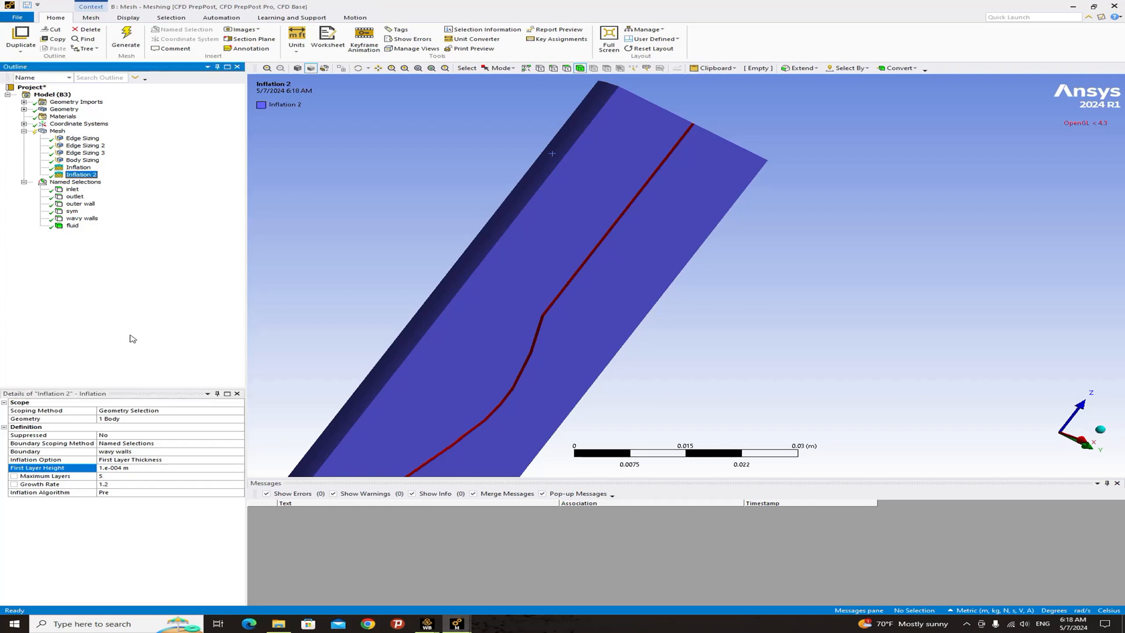
- Insert a mesh method control, apply it to the fluid body, and set the method to Tetrahedrons
right_click(56, 132)
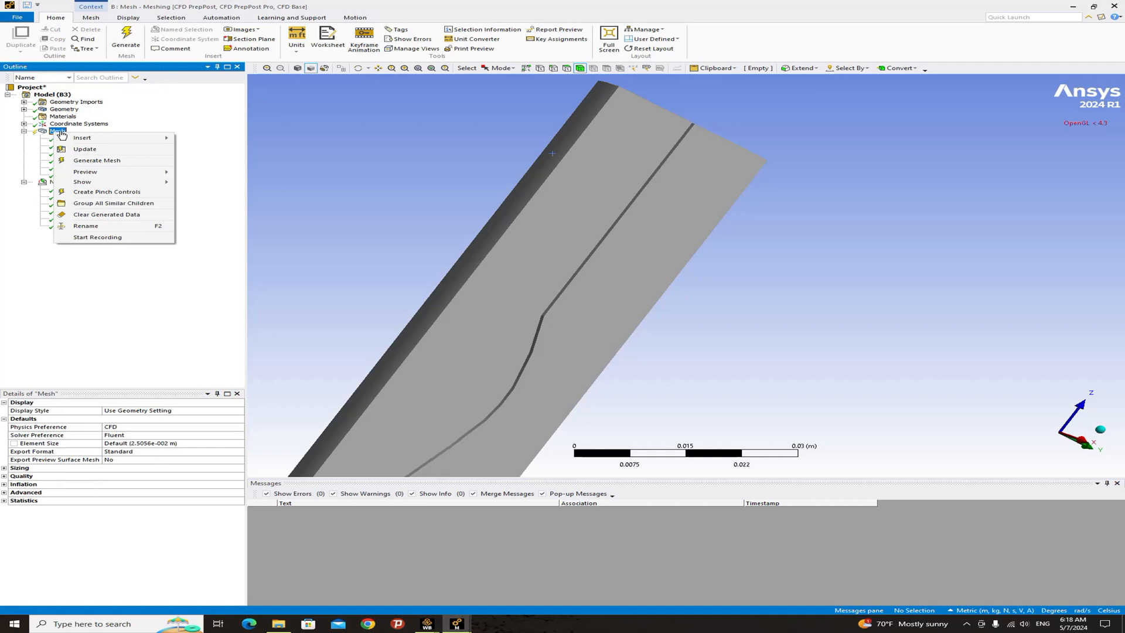
mouse_move(82, 137)
left_click(196, 150)
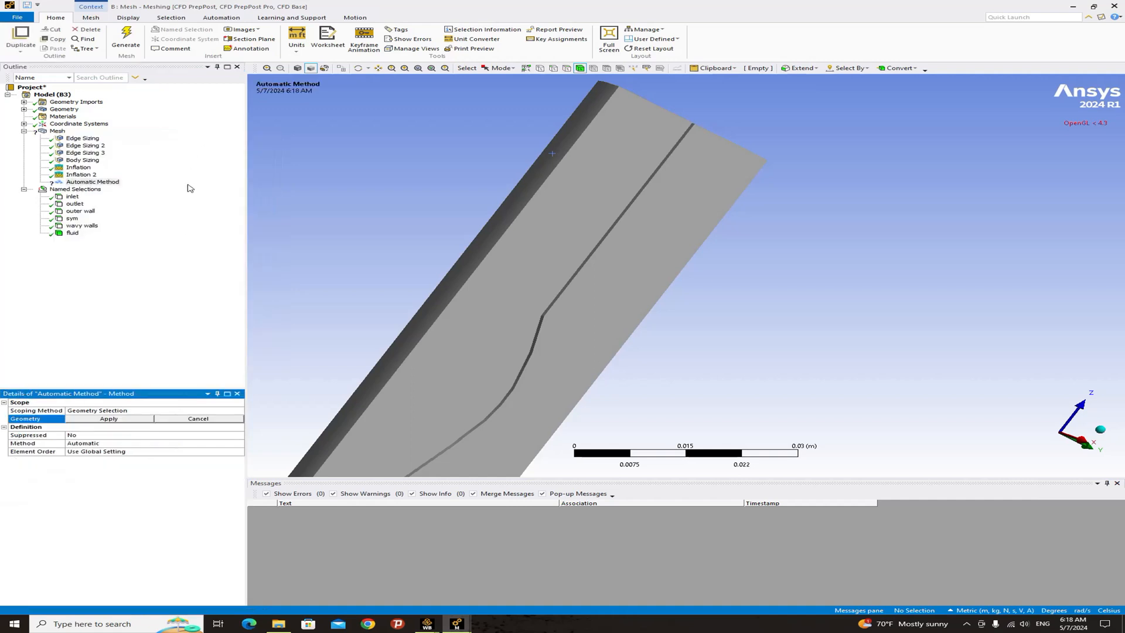
left_click(495, 305)
left_click(108, 418)
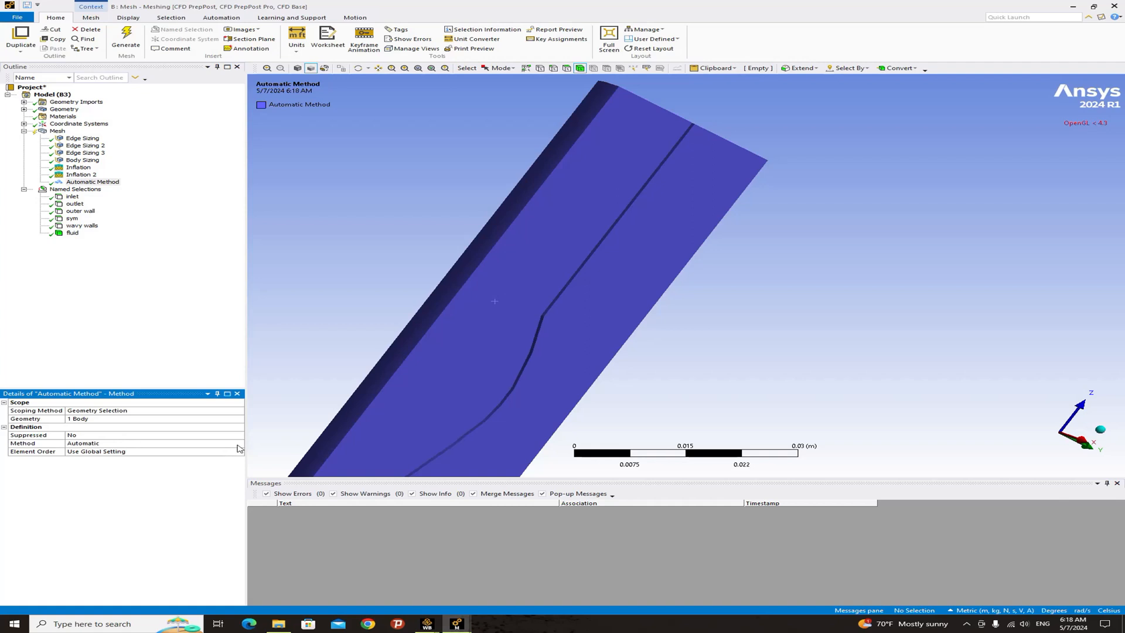
left_click(241, 443)
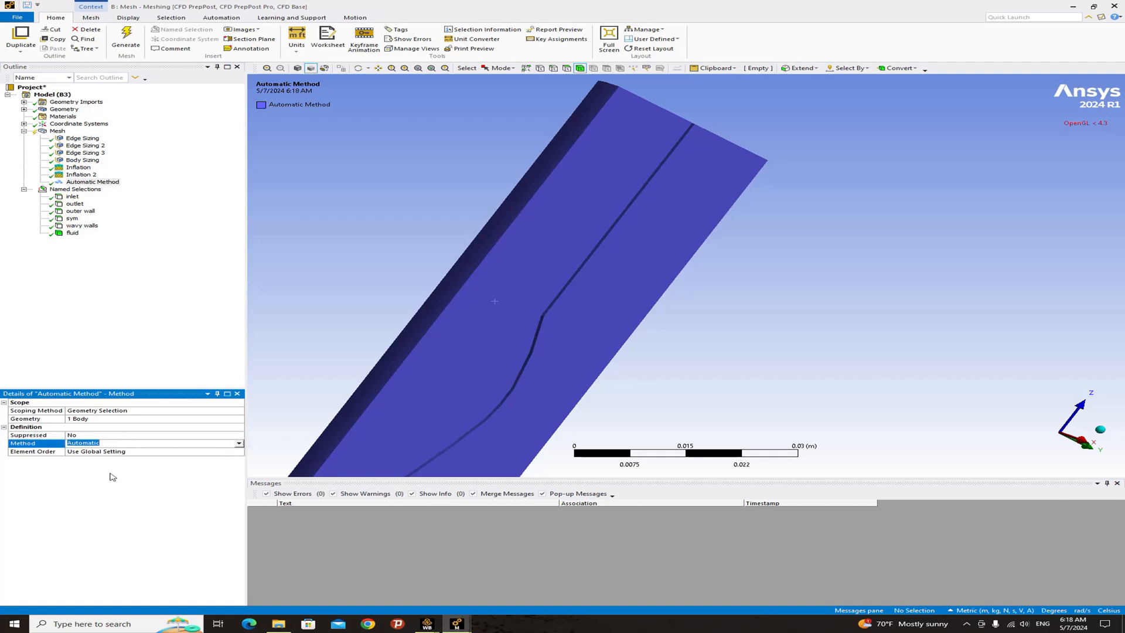
left_click(238, 443)
left_click(120, 460)
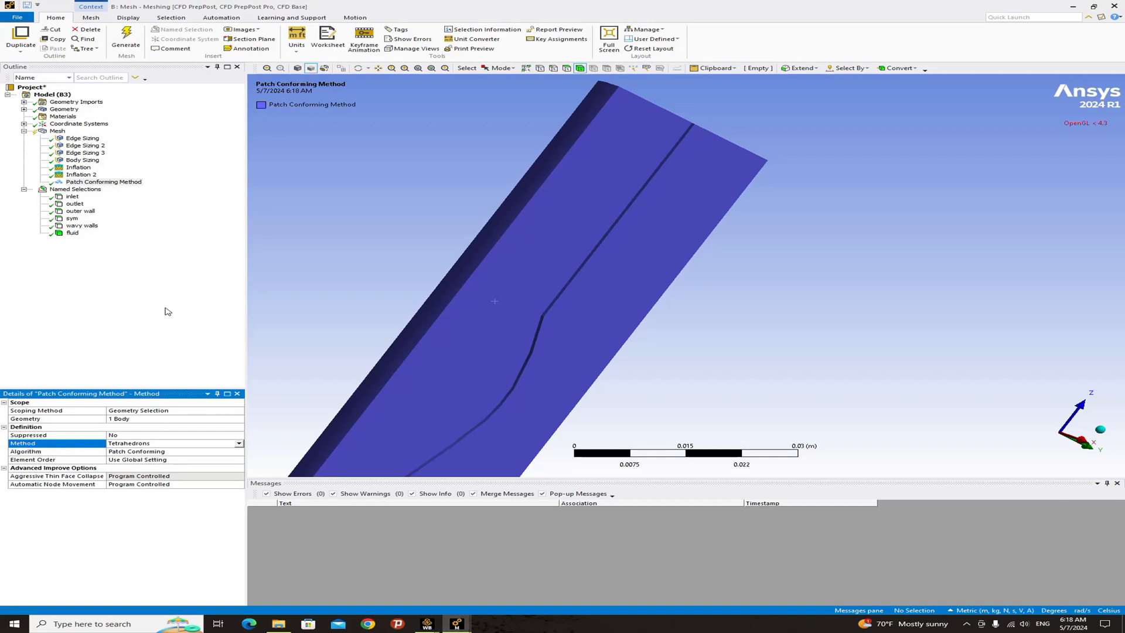
- Generate the mesh
right_click(58, 131)
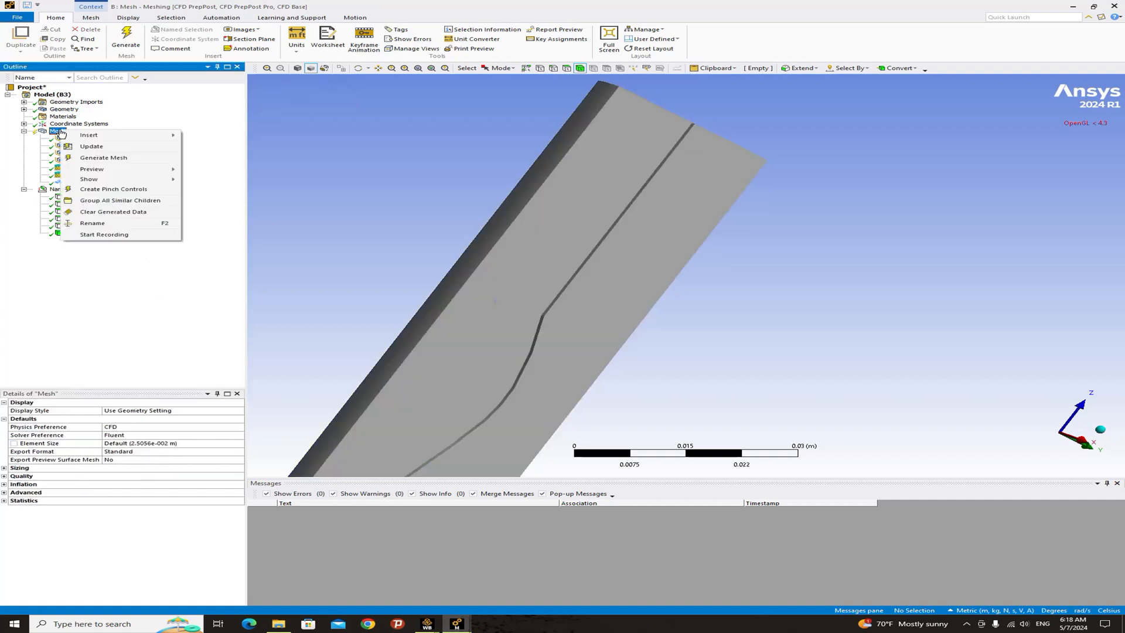
left_click(98, 158)
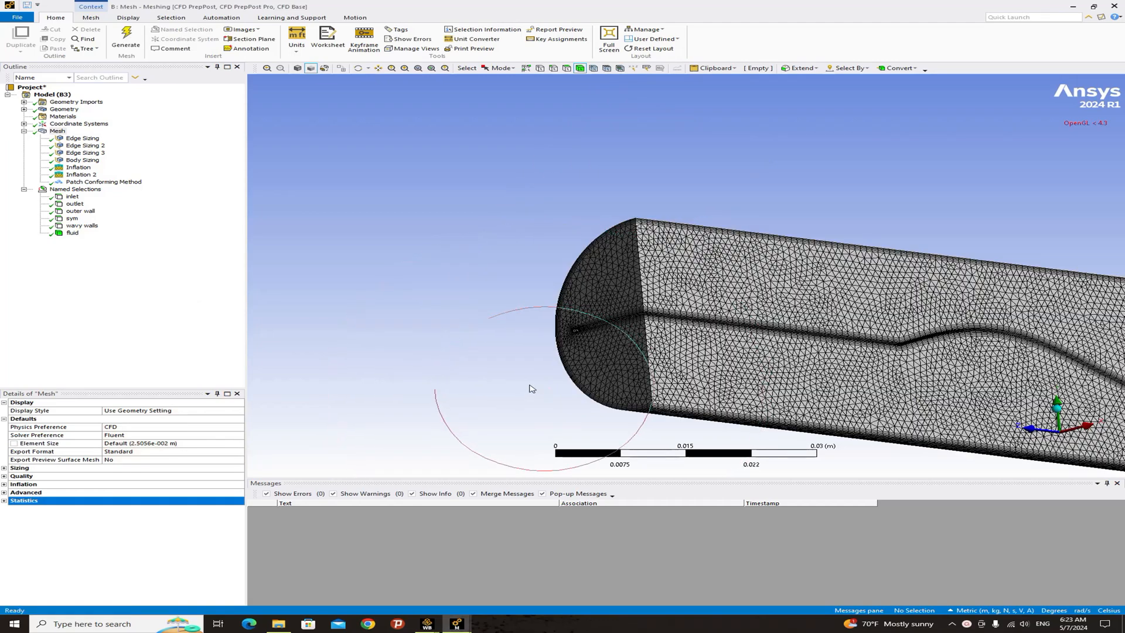
left_click(57, 130)
- Inspect the generated mesh around the strip gap and inflation layers, and expand the mesh statistics
middle_click_drag(672, 290, 507, 205)
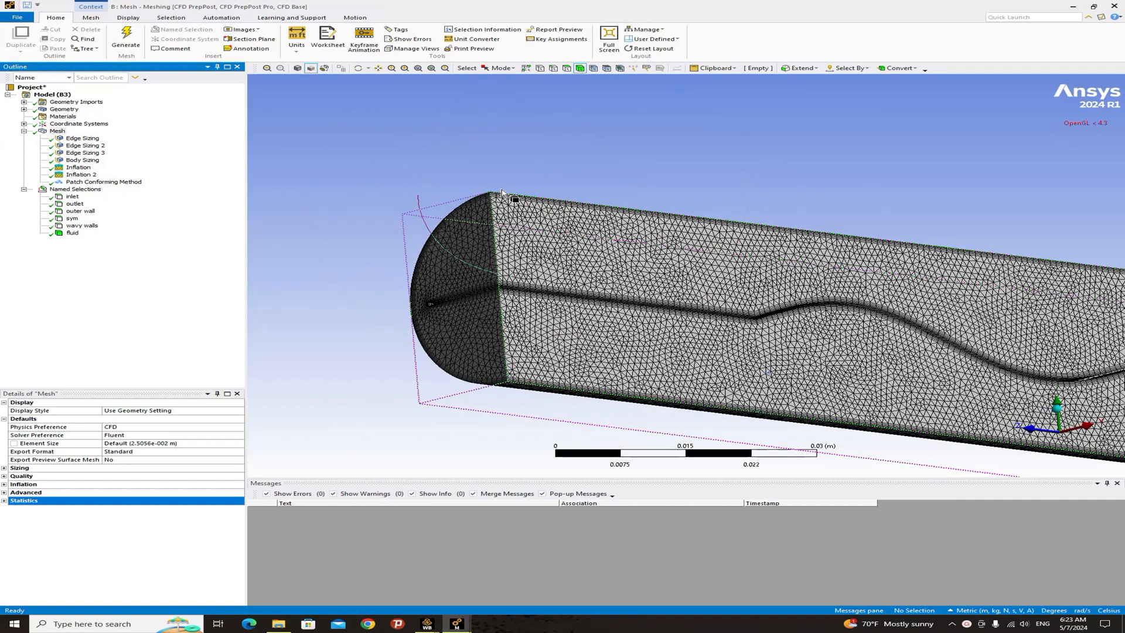
scroll(528, 232, "up", 5)
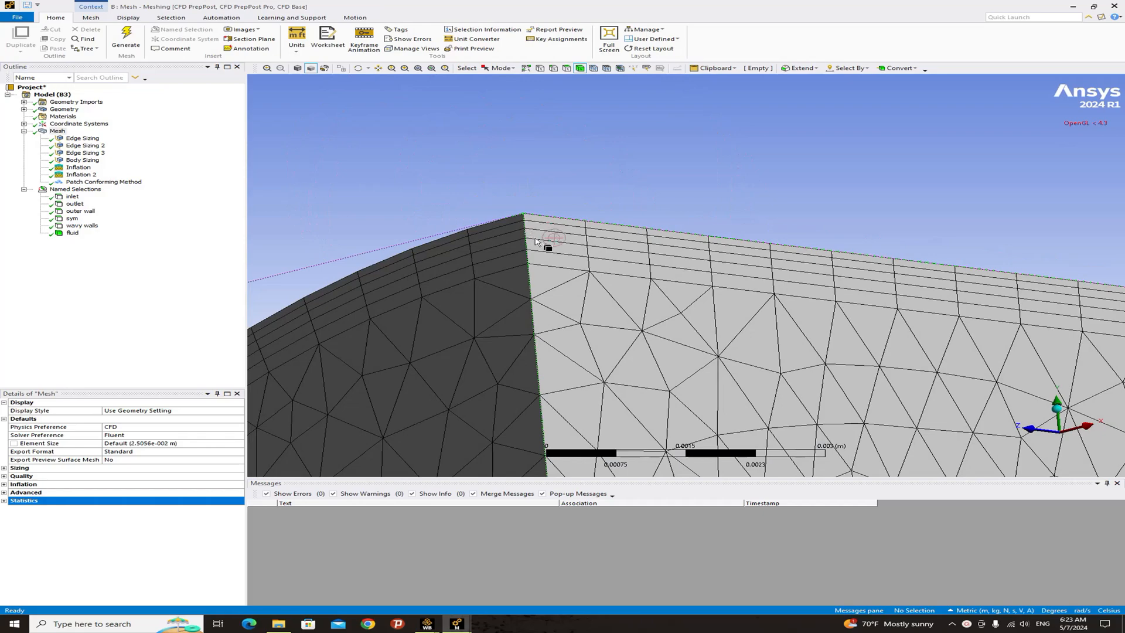
scroll(537, 238, "down", 3)
middle_click_drag(604, 255, 582, 206, "ctrl")
scroll(581, 247, "down", 3)
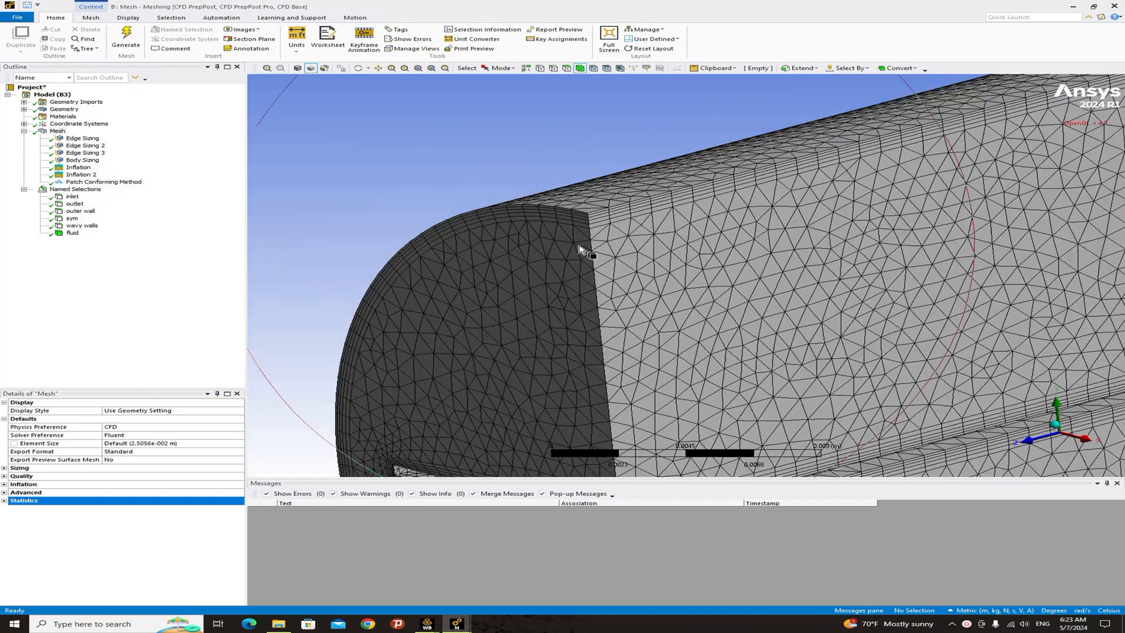
middle_click_drag(615, 369, 508, 256, "ctrl")
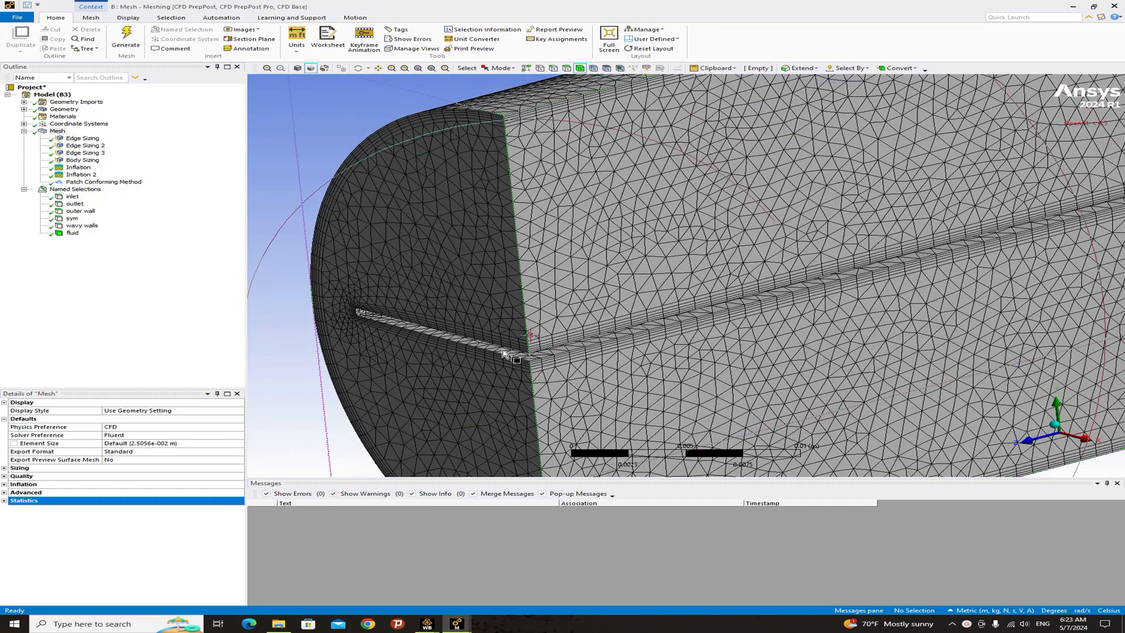
middle_click_drag(532, 354, 551, 337)
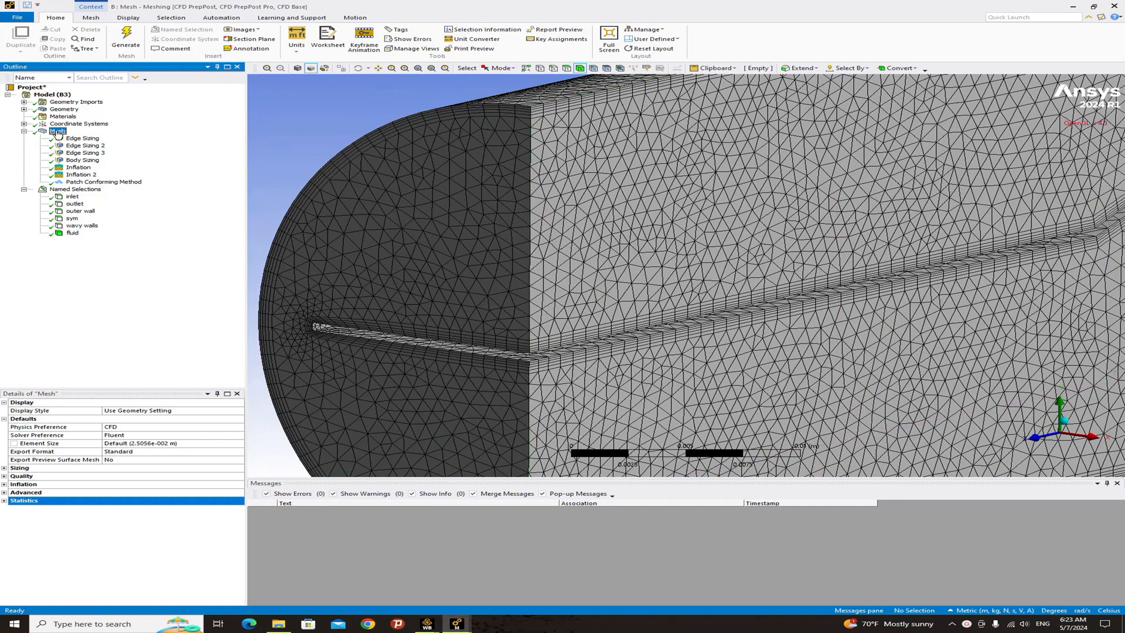
left_click(5, 502)
left_click(5, 502)
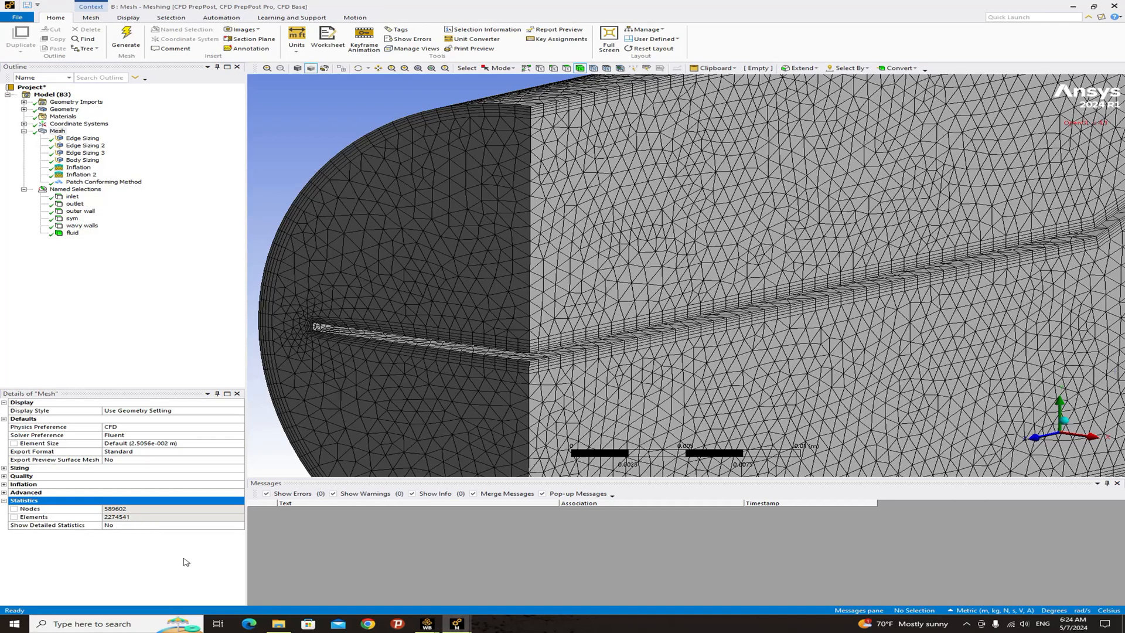
scroll(571, 370, "down", 5)
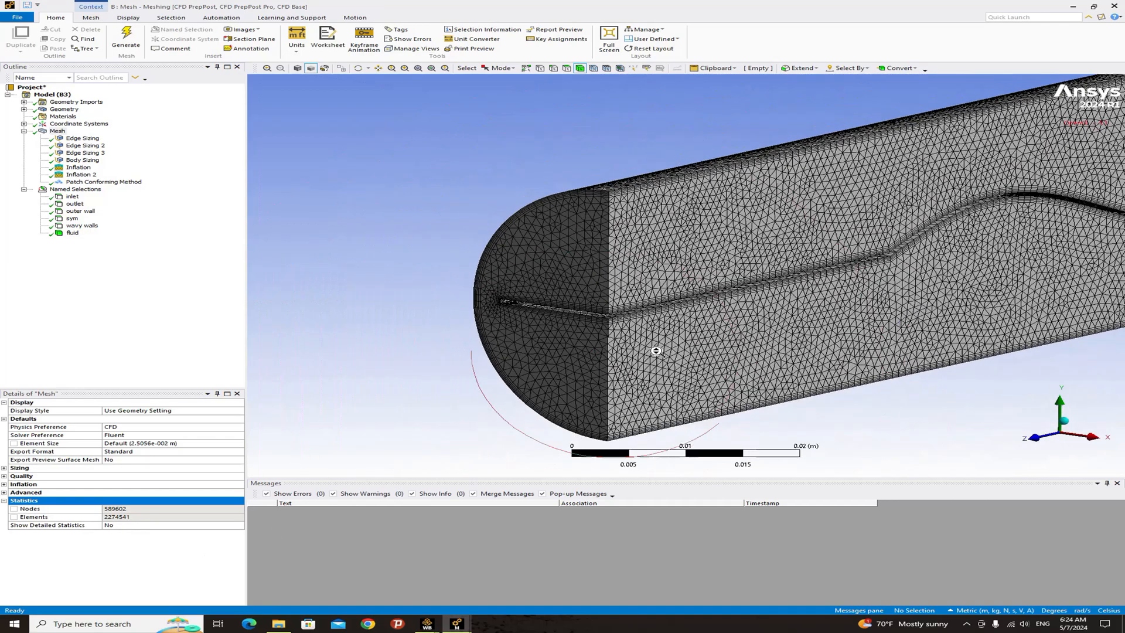
middle_click_drag(656, 350, 615, 340)
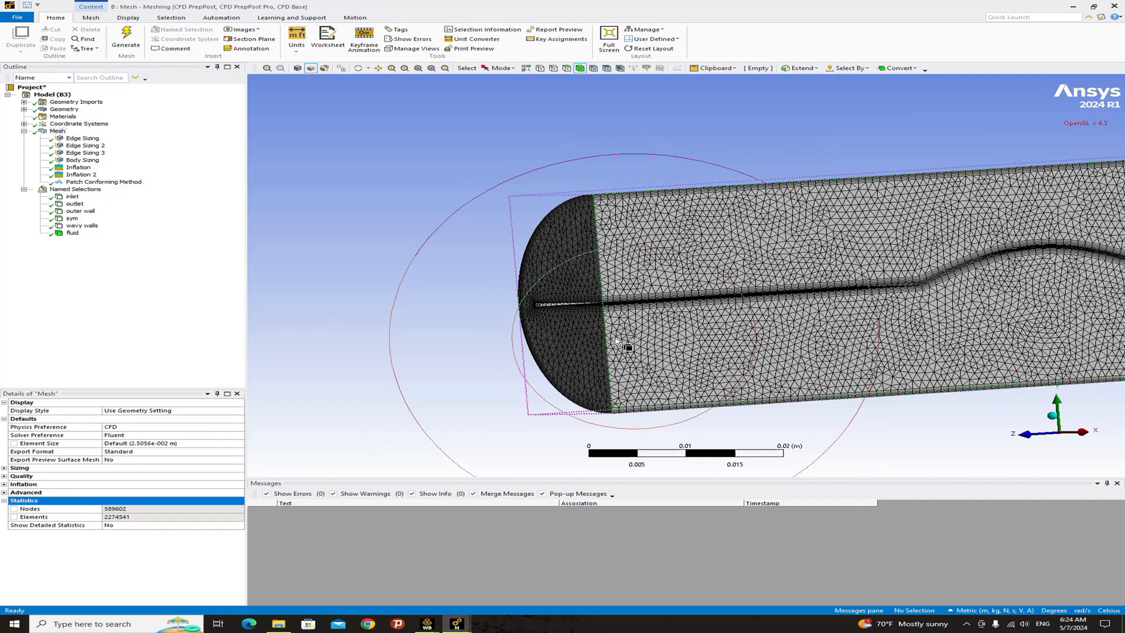